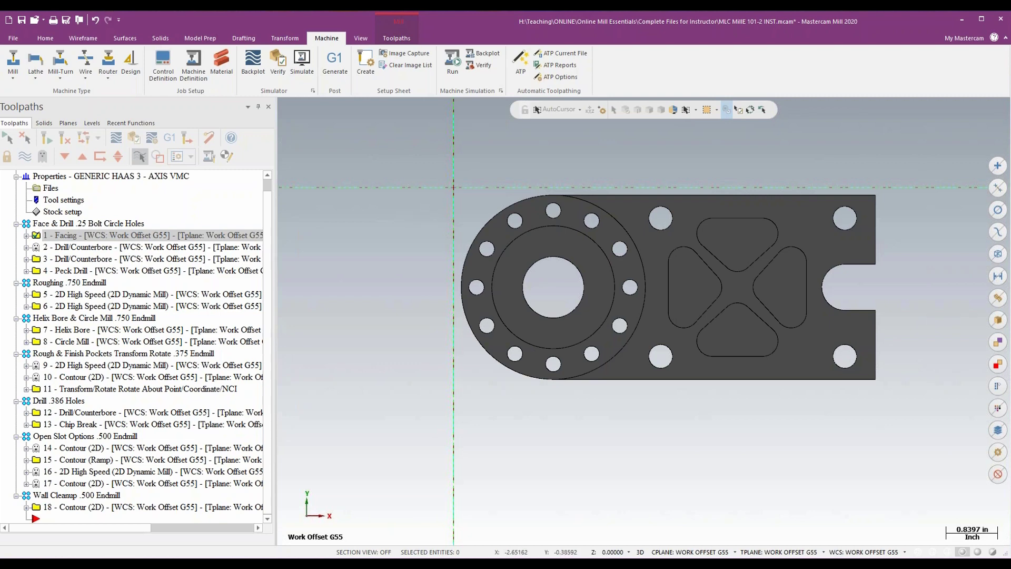
# - Enable using the tool's step, peck and coolant values in the machine group's tool settings
pyautogui.click(67, 202)
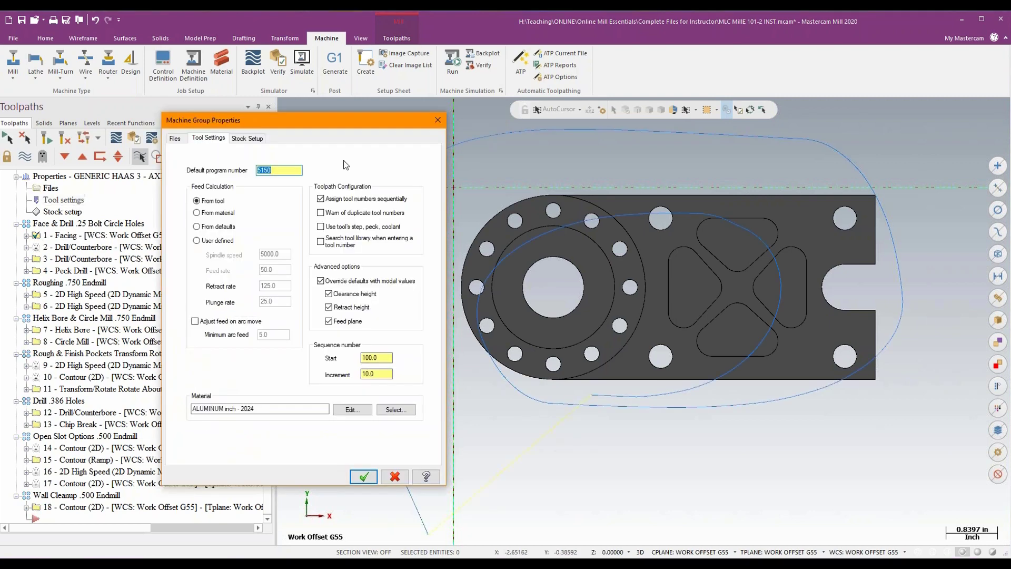
pyautogui.moveTo(352, 132); pyautogui.dragTo(491, 128)
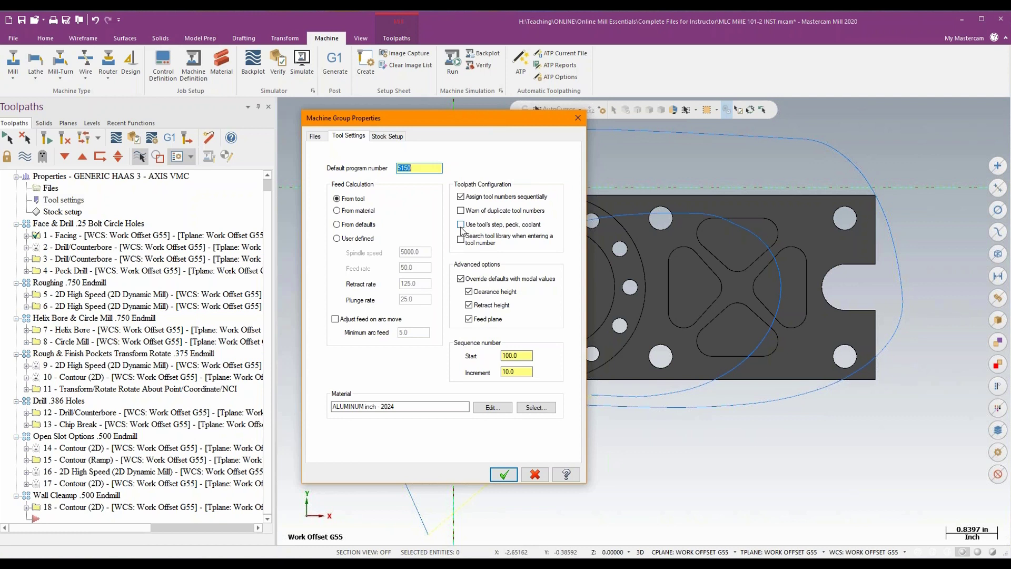
pyautogui.press('ctrl')
pyautogui.click(463, 225)
pyautogui.click(503, 476)
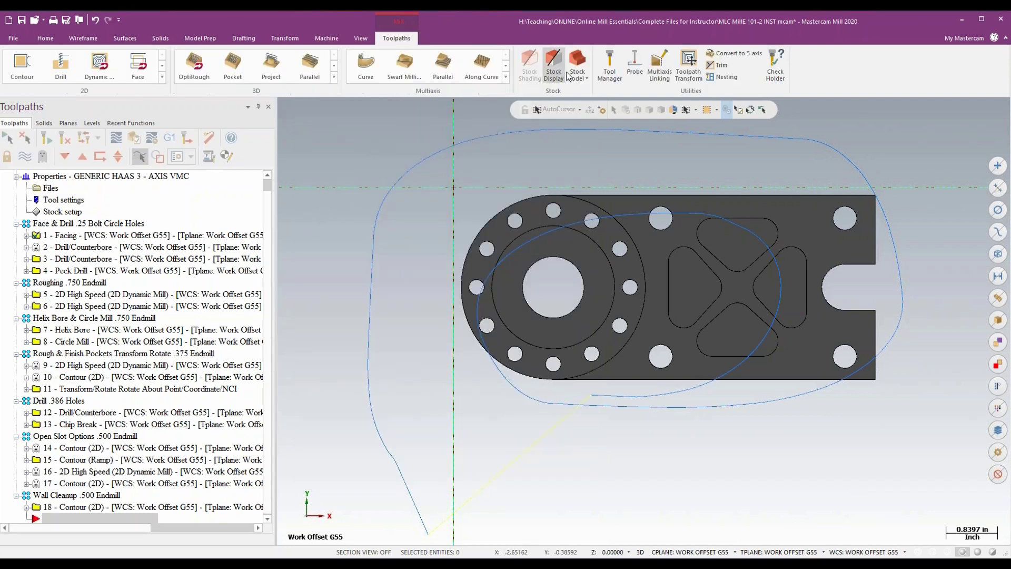
# - Edit the 3/8 flat endmill in the Tool Manager, setting spindle speed to 10000 and FPT to 0.005
pyautogui.click(611, 65)
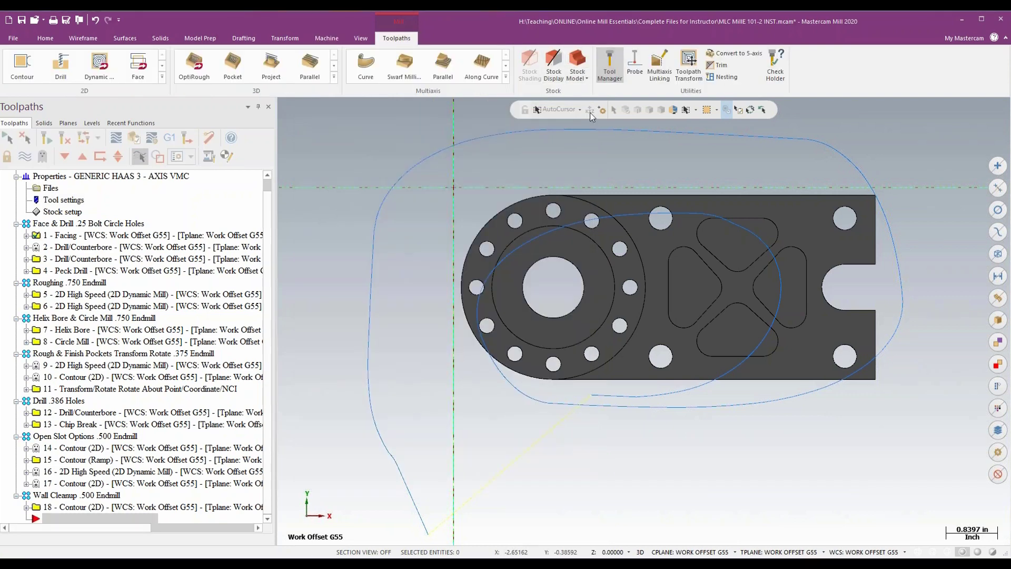
pyautogui.moveTo(577, 123); pyautogui.dragTo(637, 111)
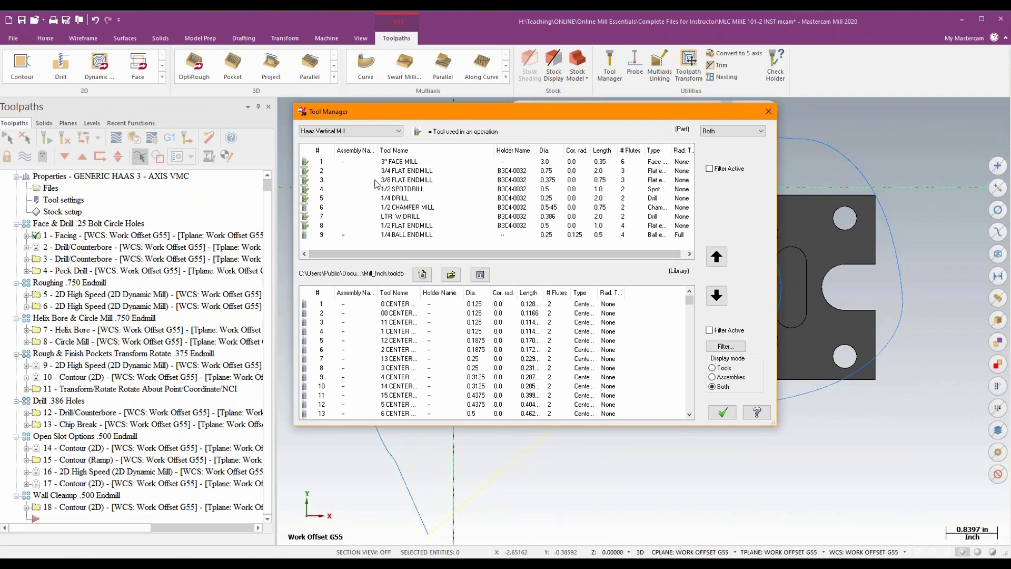
pyautogui.doubleClick(404, 181)
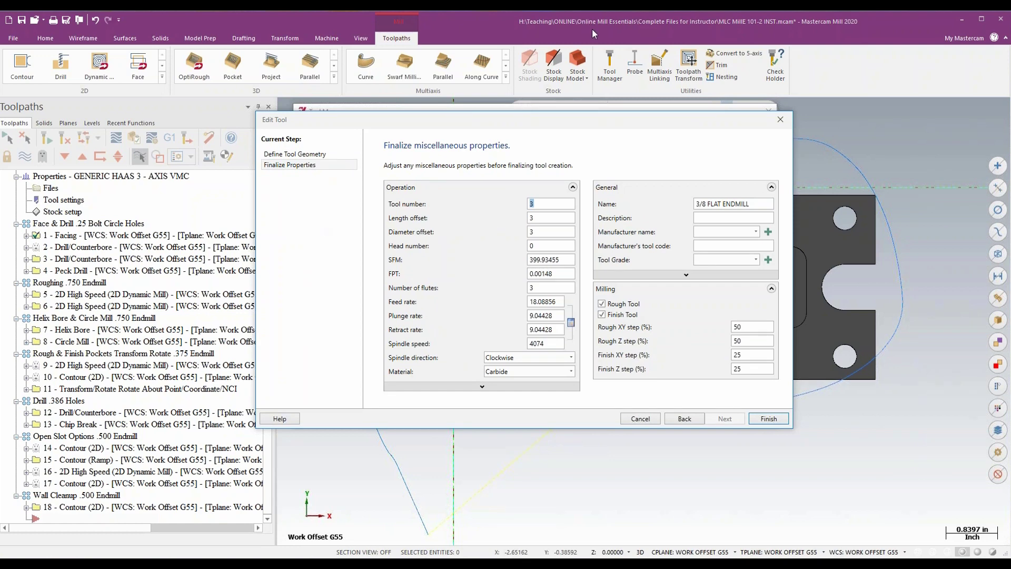
pyautogui.moveTo(588, 116); pyautogui.dragTo(624, 94)
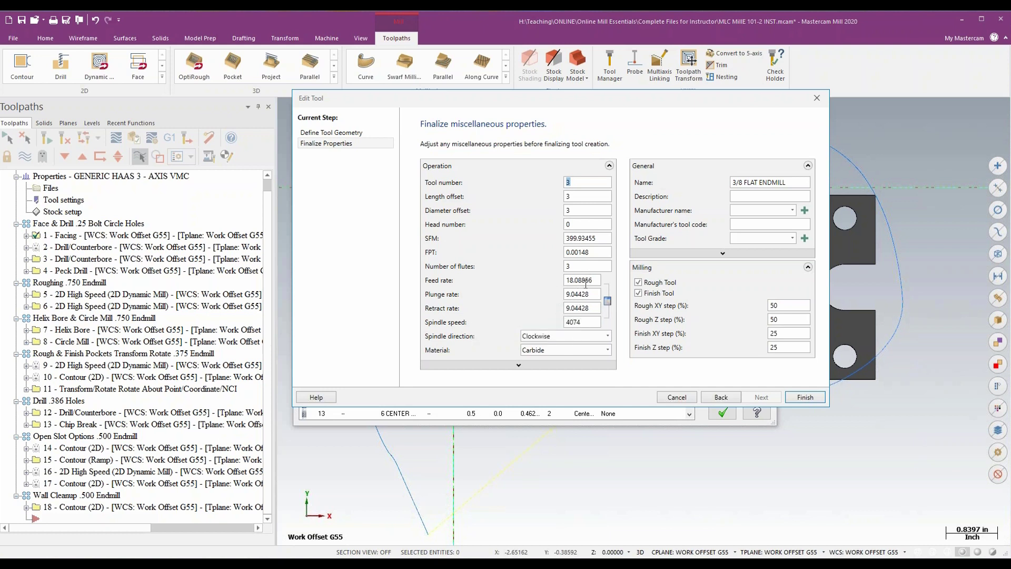
pyautogui.doubleClick(587, 322)
pyautogui.write('10000')
pyautogui.press('Tab')
pyautogui.doubleClick(576, 252)
pyautogui.write('0.005')
pyautogui.press('Tab')
pyautogui.moveTo(651, 99); pyautogui.dragTo(655, 95)
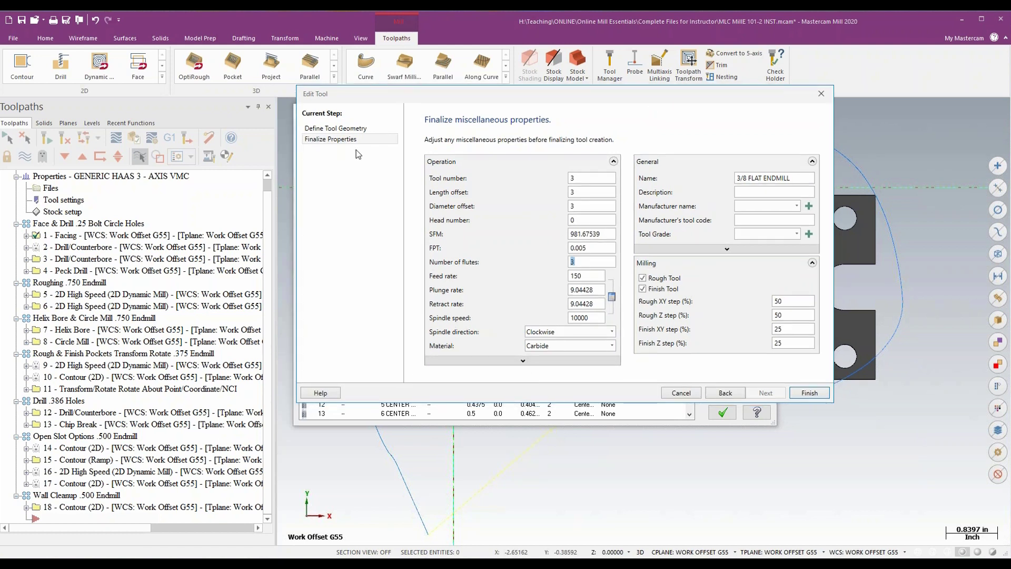
# - Turn on flood coolant in the 3/8 flat endmill's coolant settings
pyautogui.click(523, 360)
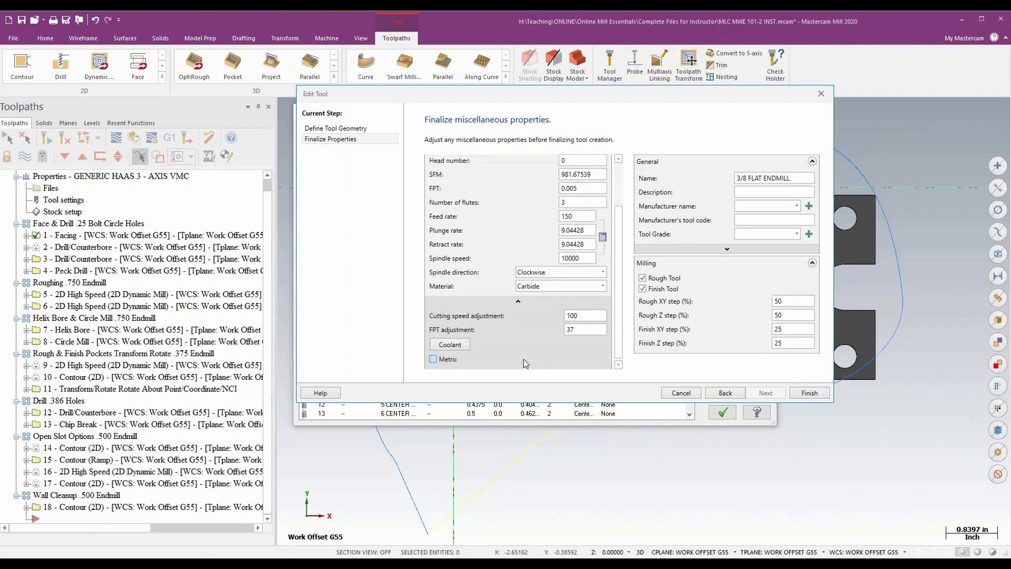
pyautogui.click(452, 348)
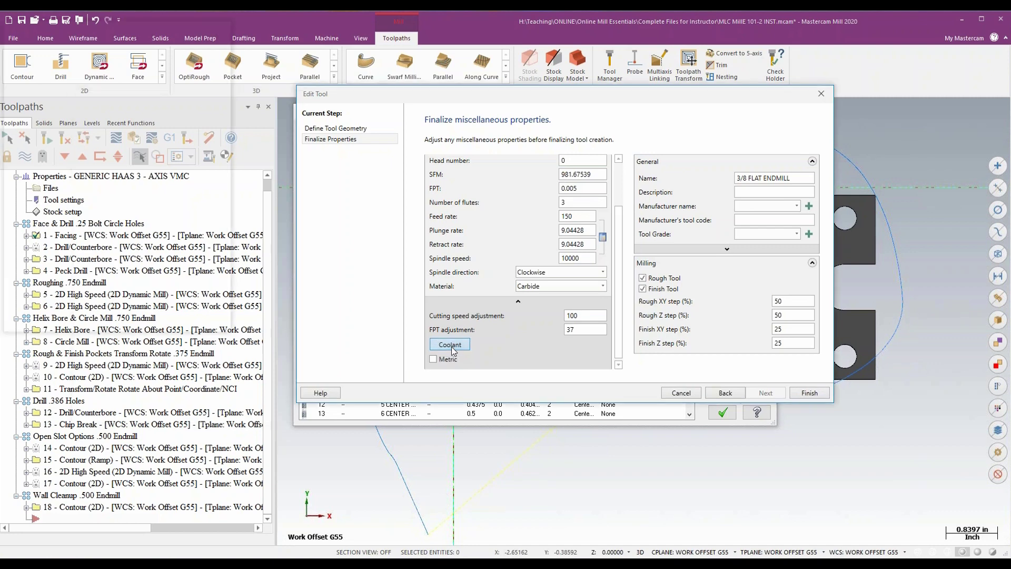
pyautogui.moveTo(168, 33); pyautogui.dragTo(378, 87)
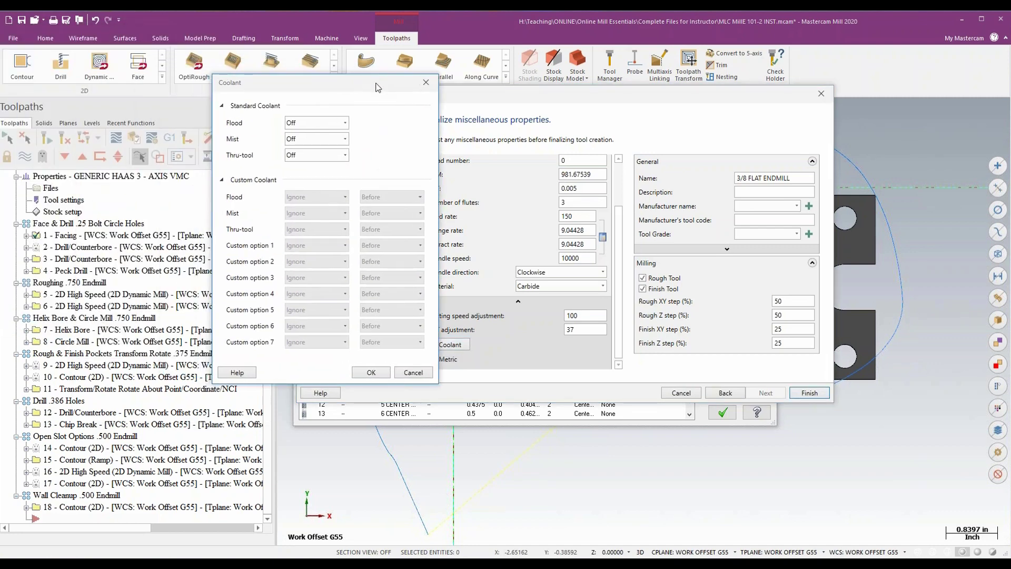
pyautogui.click(346, 124)
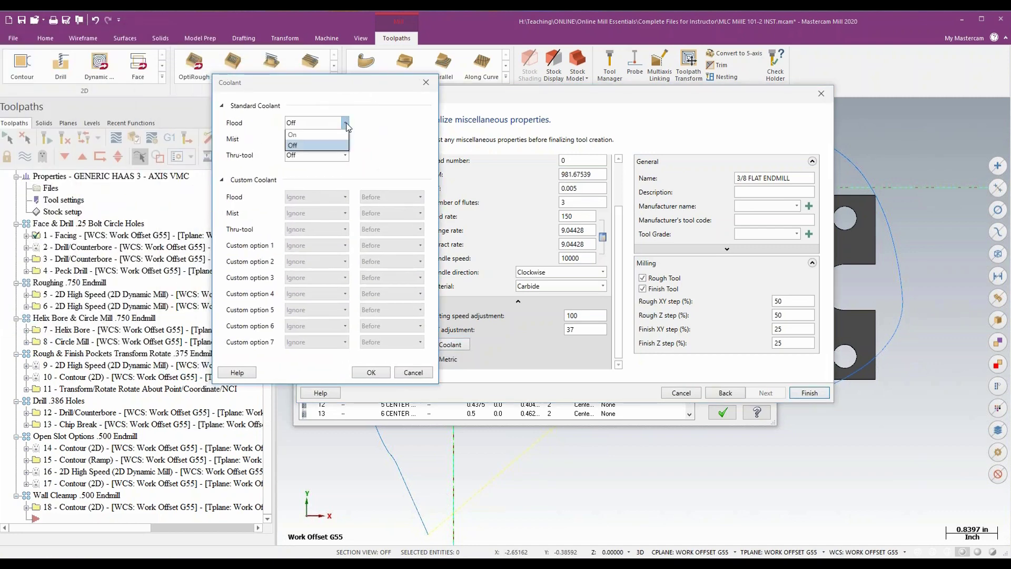
pyautogui.click(332, 134)
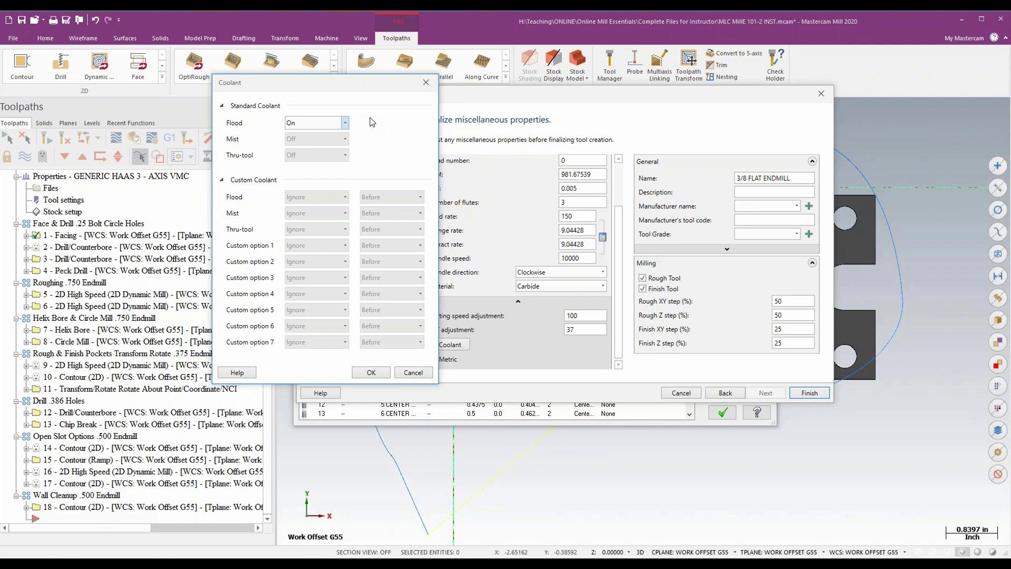
pyautogui.click(371, 372)
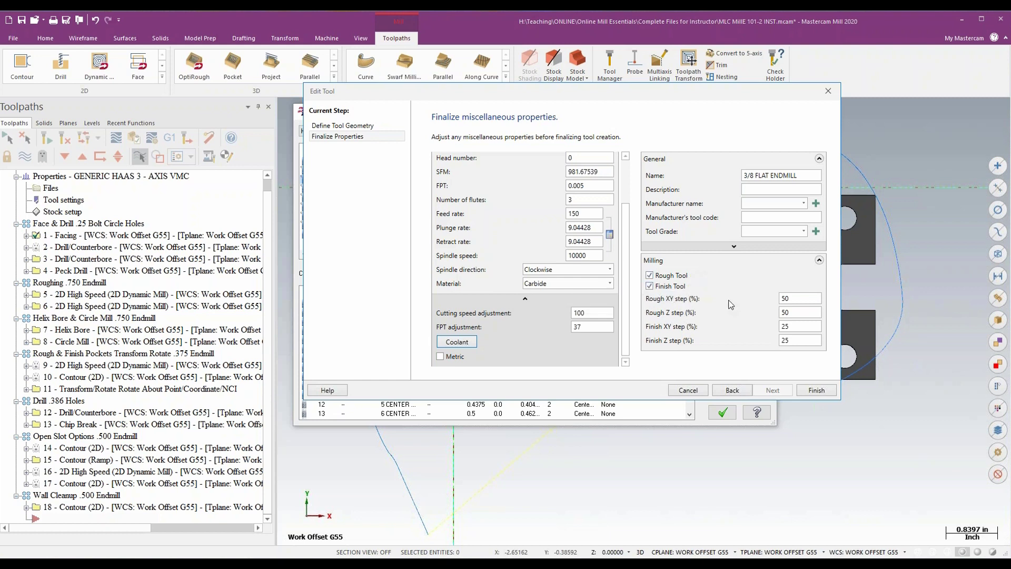
# - Unmark the endmill as a finish tool and set its rough XY step to 12% and rough Z step to 100%
pyautogui.click(797, 298)
pyautogui.click(795, 327)
pyautogui.click(649, 286)
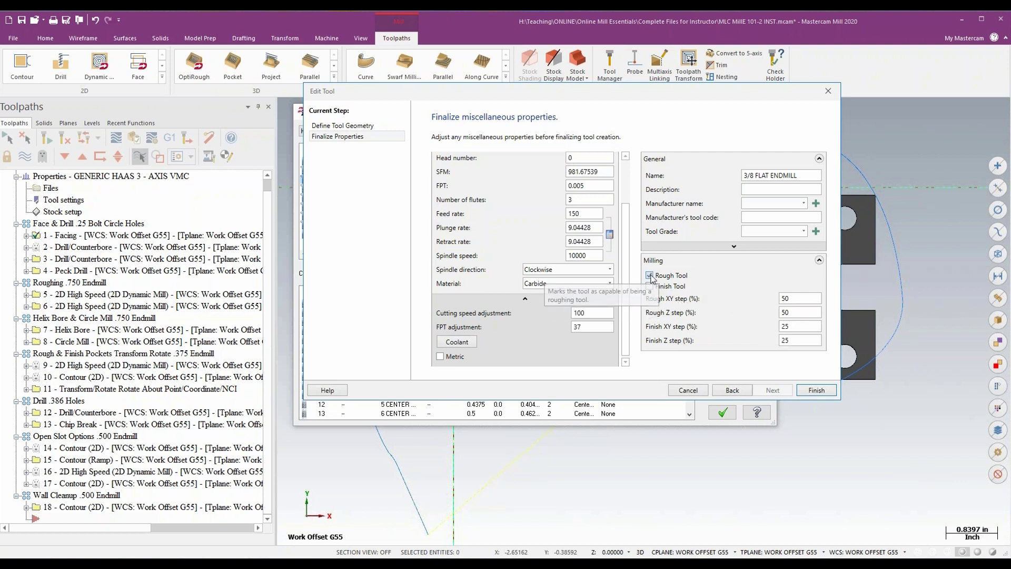
pyautogui.doubleClick(799, 298)
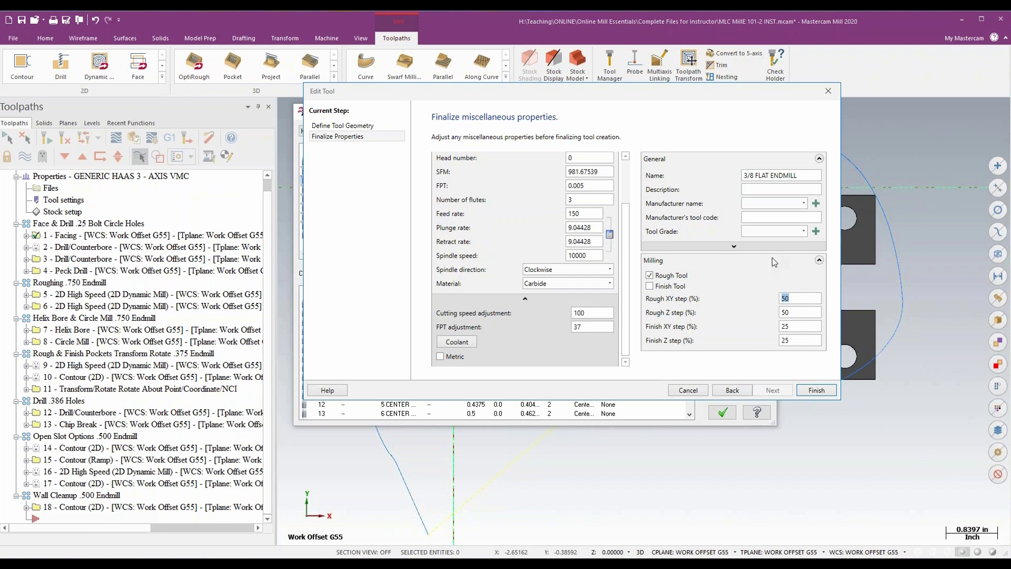
pyautogui.write('12')
pyautogui.press('Tab')
pyautogui.click(794, 313)
pyautogui.doubleClick(788, 313)
pyautogui.write('100')
pyautogui.press('Tab')
# - Finish the tool edit, updating the assembly and all operations that use it, and close the Tool Manager
pyautogui.click(812, 391)
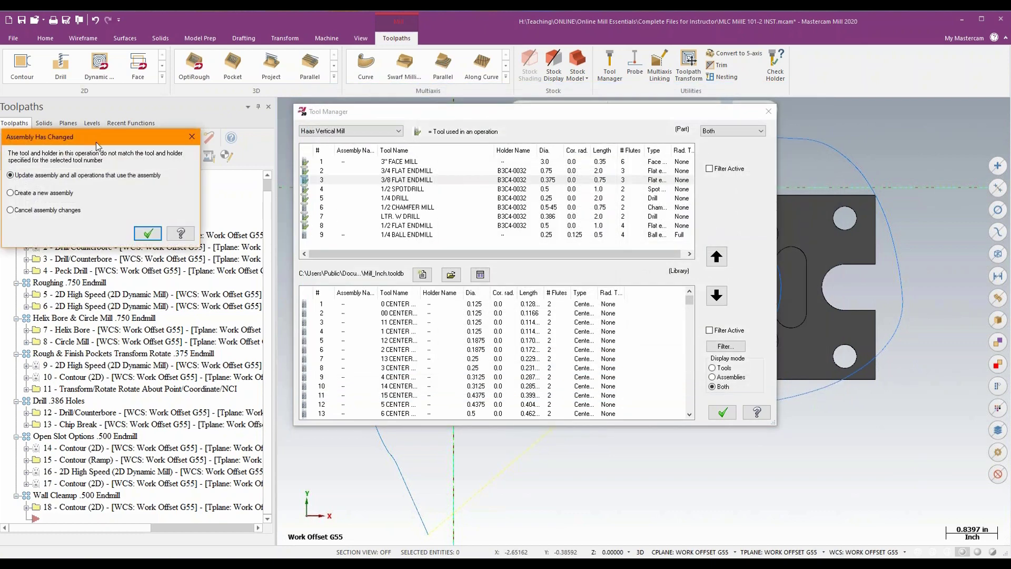
pyautogui.moveTo(96, 143); pyautogui.dragTo(838, 142)
pyautogui.click(892, 237)
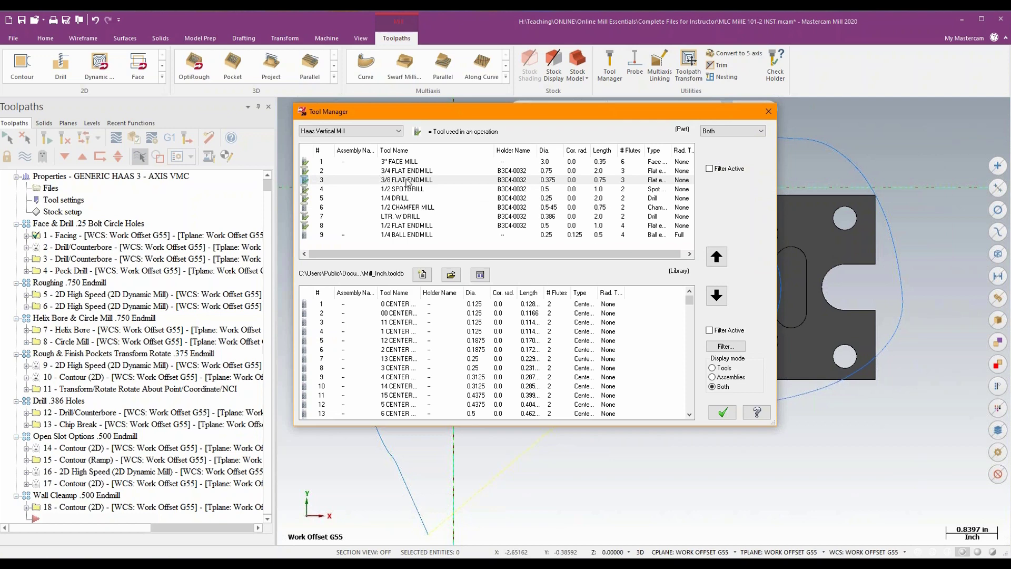
pyautogui.click(721, 413)
pyautogui.hotkey('alt', '7')
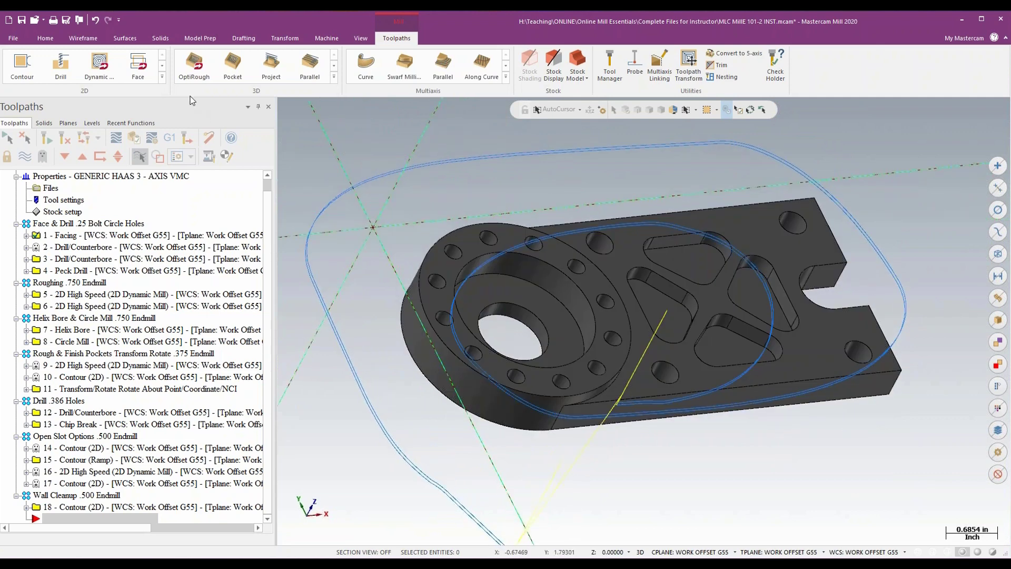
pyautogui.click(99, 66)
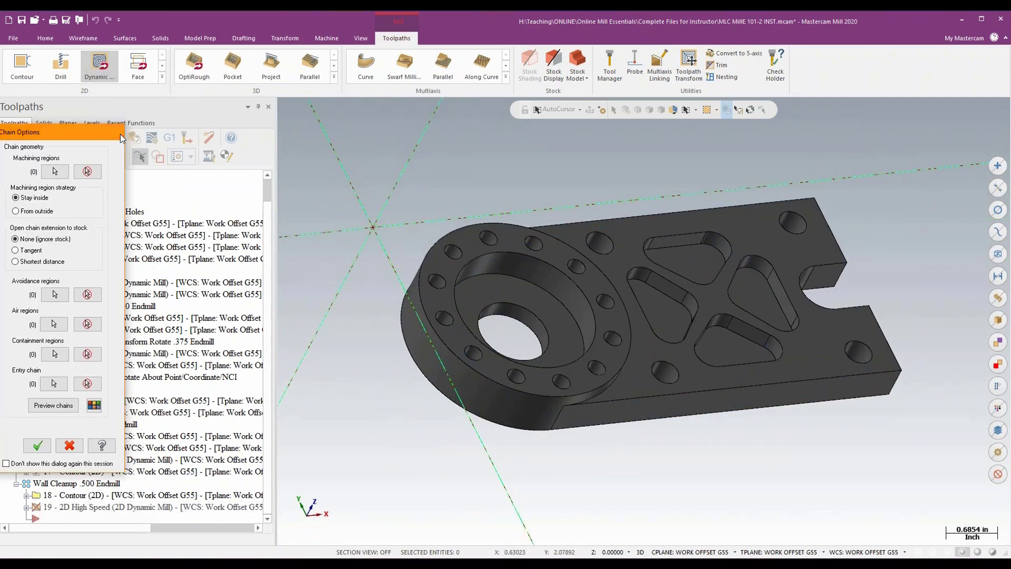
pyautogui.click(117, 132)
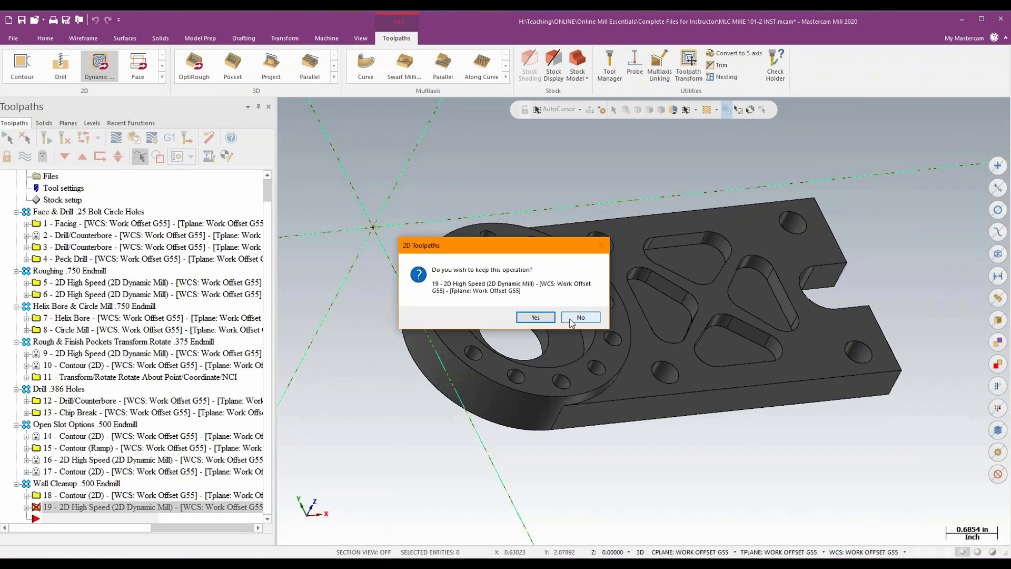
pyautogui.click(580, 316)
# - Check the toolpath configuration options in the machine group's tool settings
pyautogui.click(63, 200)
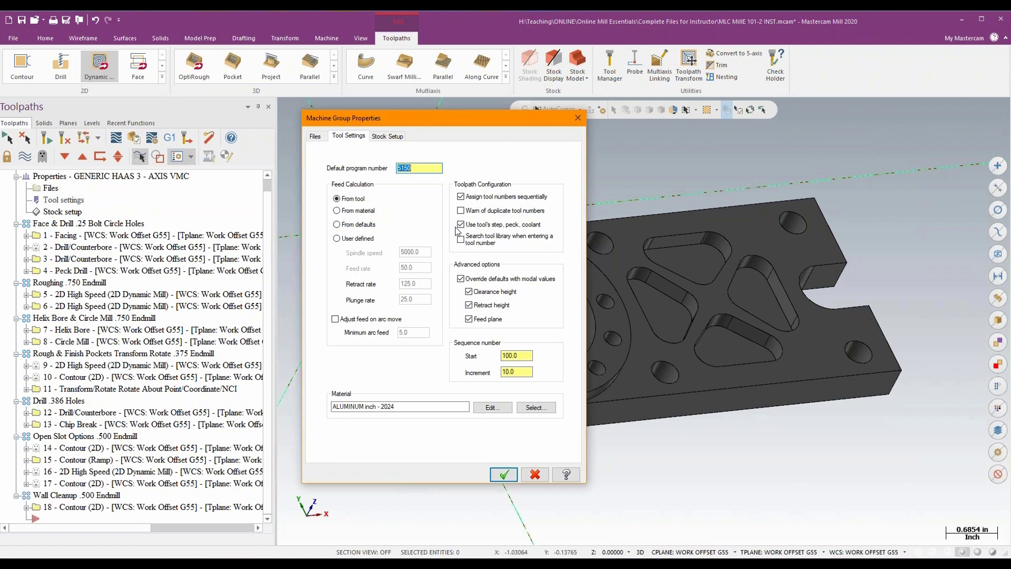
pyautogui.click(504, 472)
# - Create a 2D Dynamic Mill toolpath with the floor of the triangular pocket nearest the open slot as its machining region
pyautogui.click(100, 66)
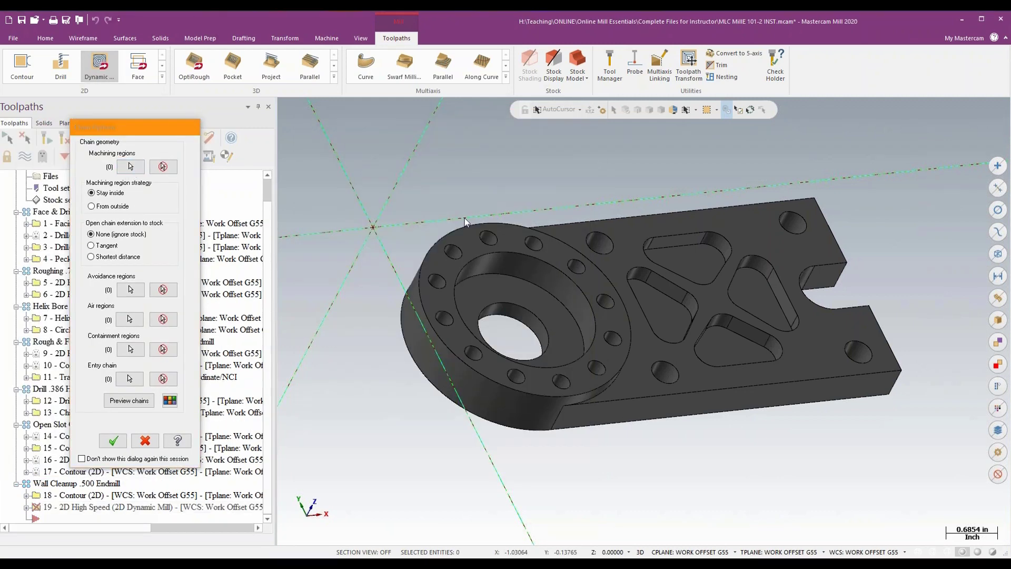
pyautogui.click(132, 171)
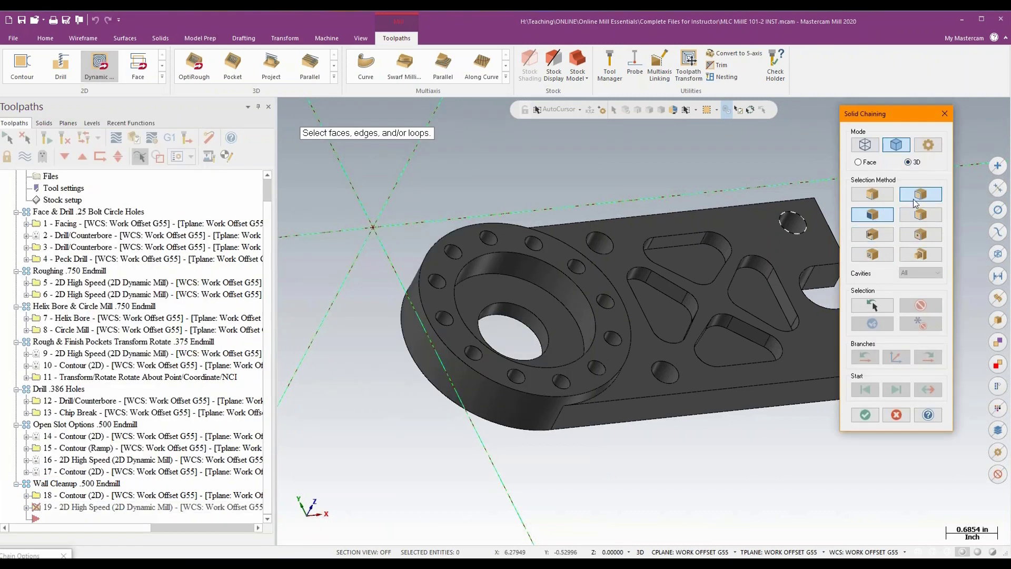
pyautogui.click(790, 337)
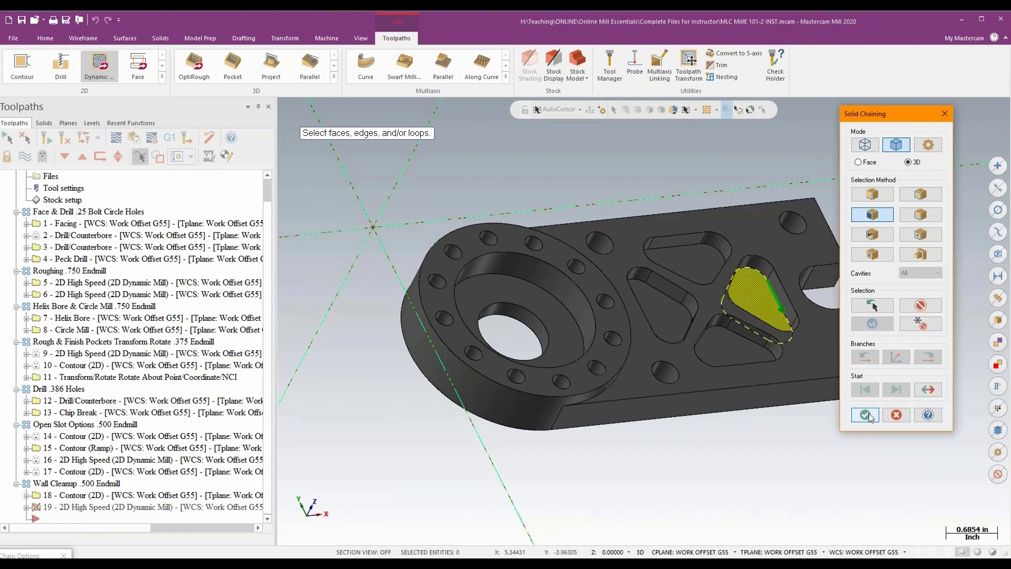
pyautogui.click(866, 416)
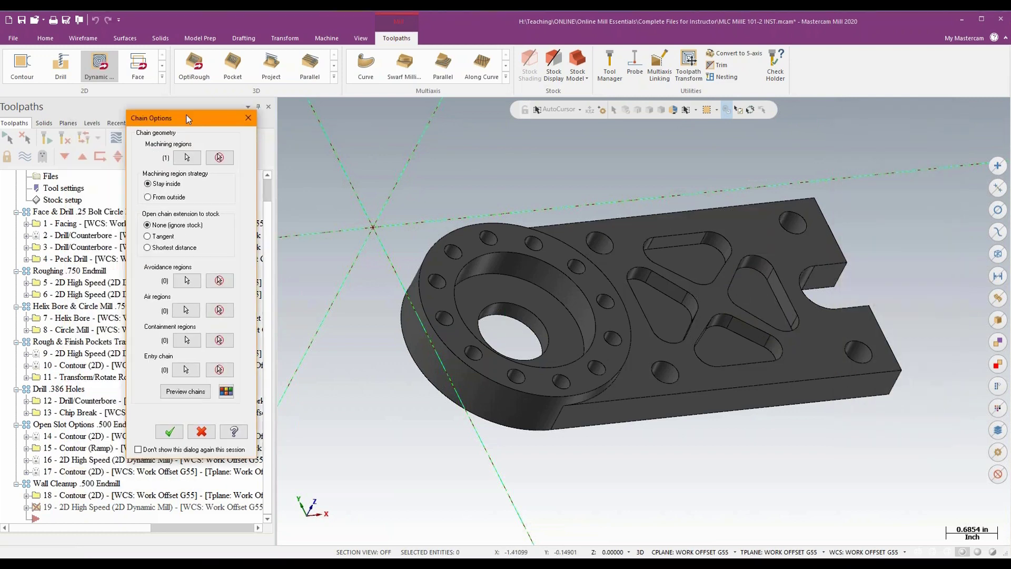
pyautogui.click(194, 391)
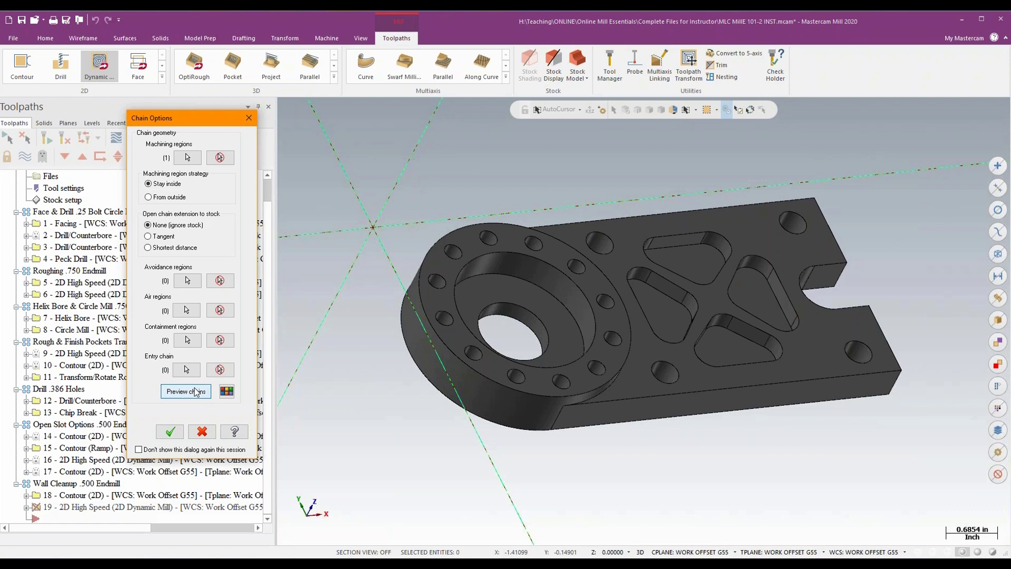
pyautogui.click(170, 431)
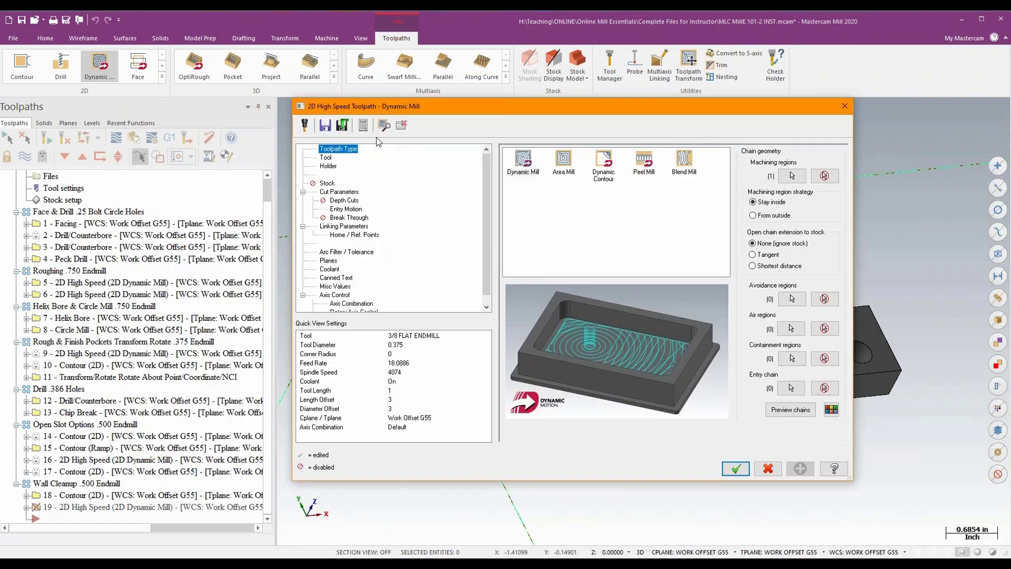
# - Assign the 3/8 flat endmill to the Dynamic Mill toolpath
pyautogui.click(329, 158)
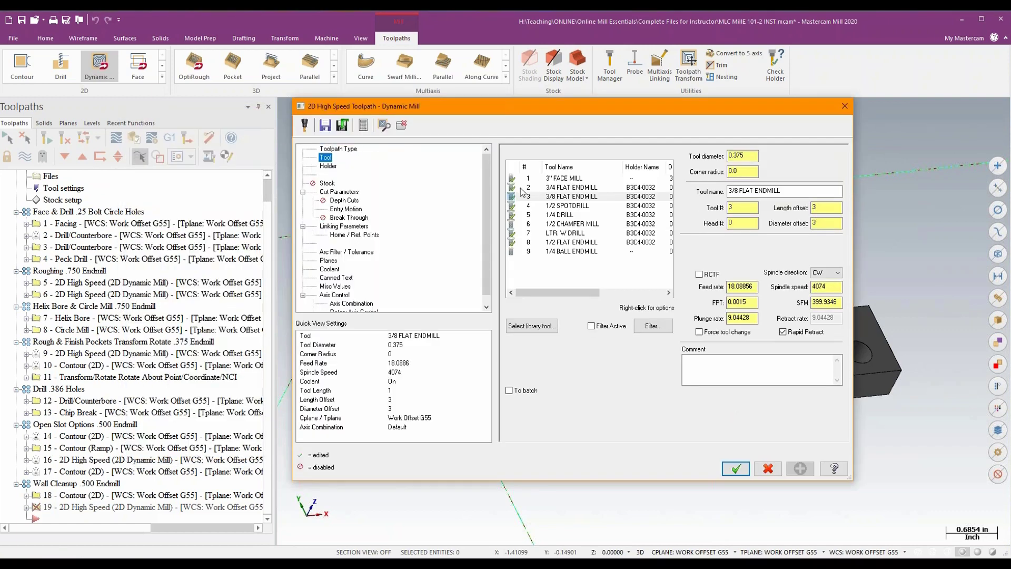
pyautogui.click(559, 199)
pyautogui.click(835, 287)
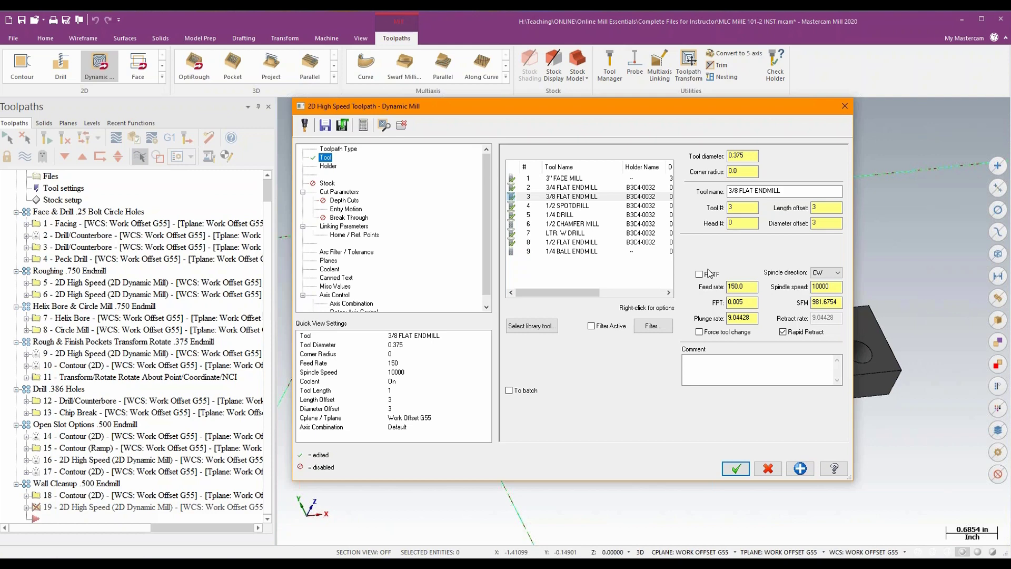
# - Review the toolpath's stepover, coolant and tool values against the endmill's stored defaults
pyautogui.click(348, 192)
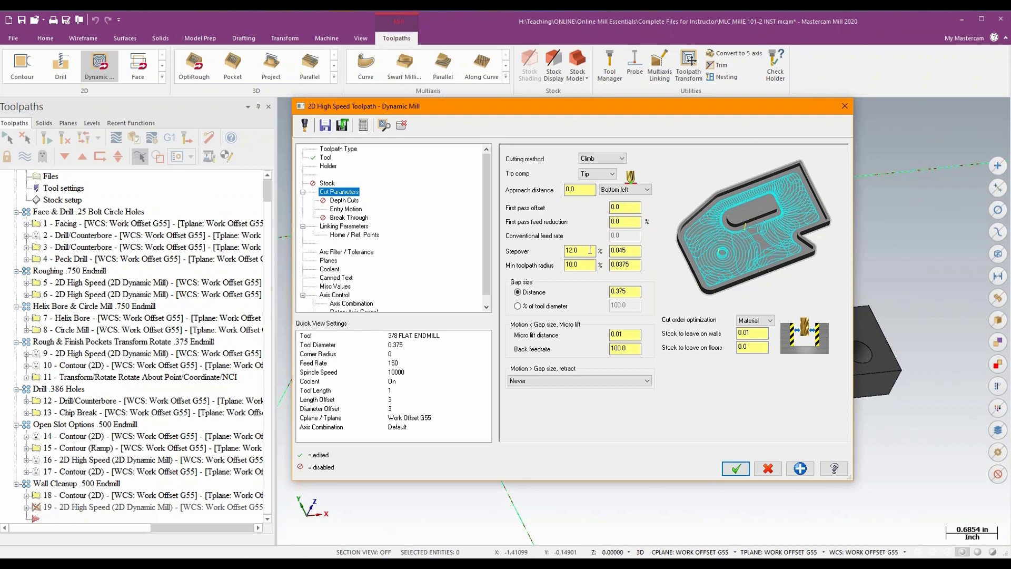
pyautogui.scroll(-1, 410, 270)
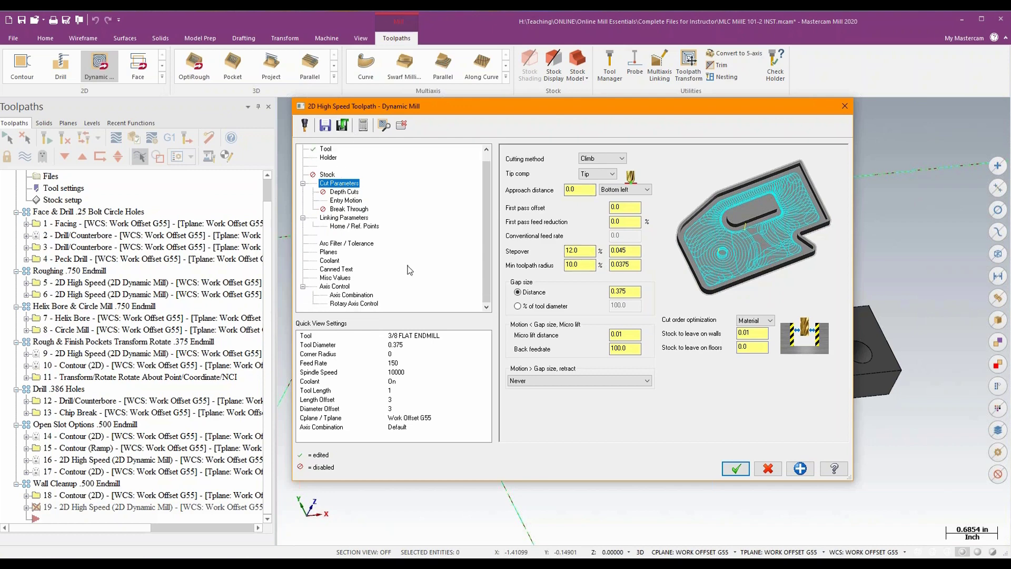
pyautogui.click(332, 260)
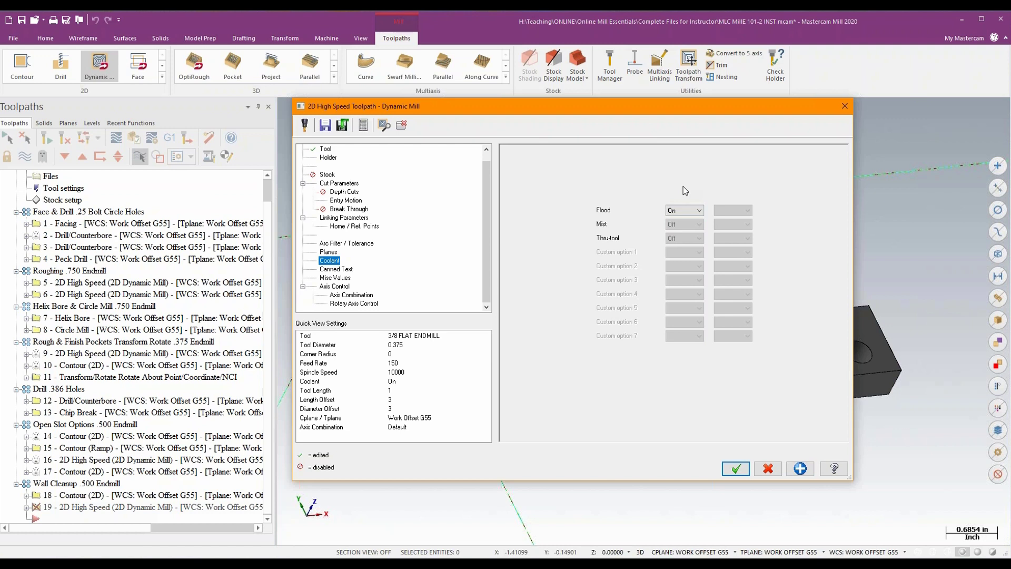
pyautogui.click(325, 150)
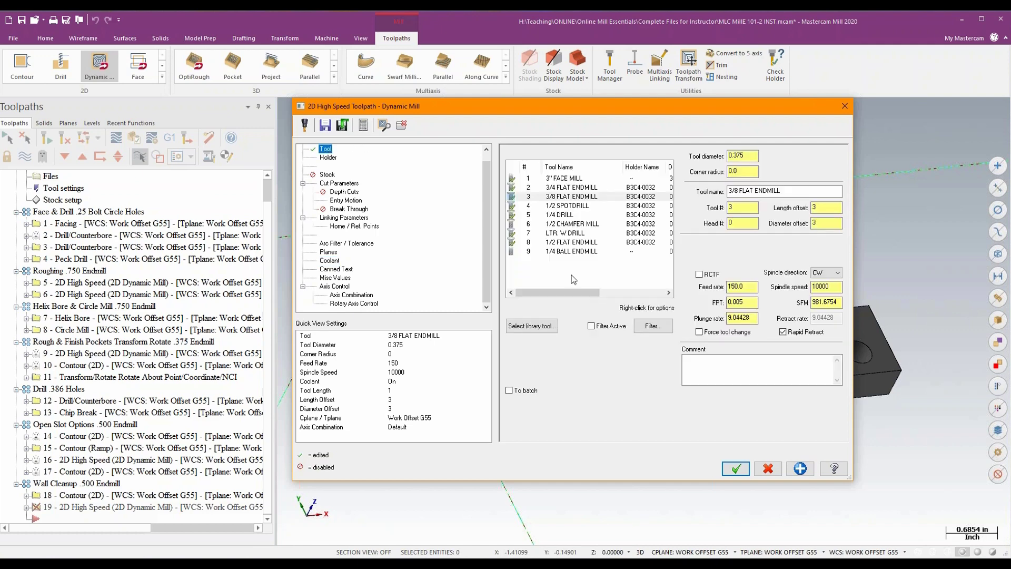
# - Review the 3/8 flat endmill's stored operation and milling step properties in its tool definition
pyautogui.doubleClick(571, 196)
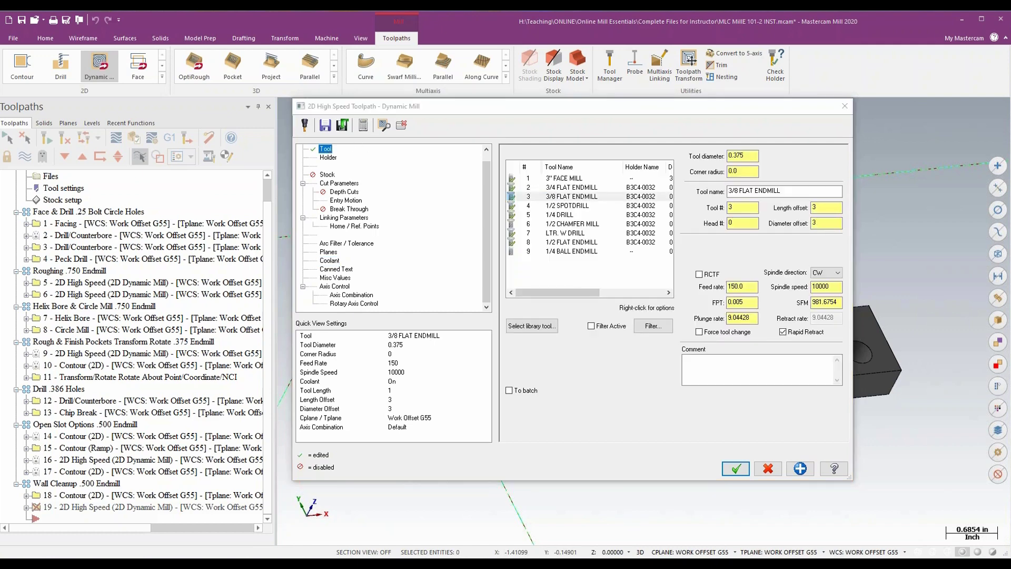
pyautogui.click(356, 138)
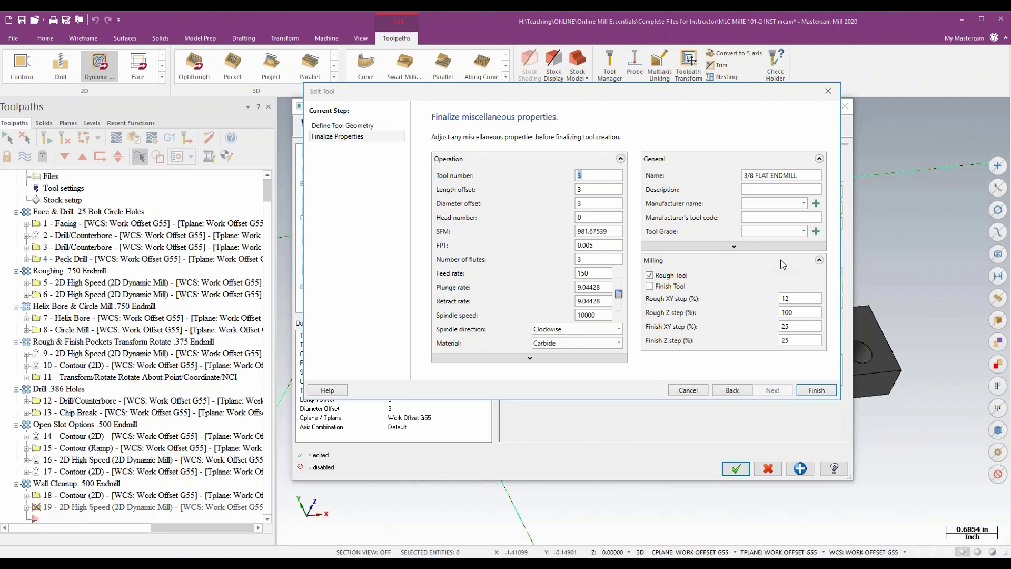
pyautogui.click(818, 390)
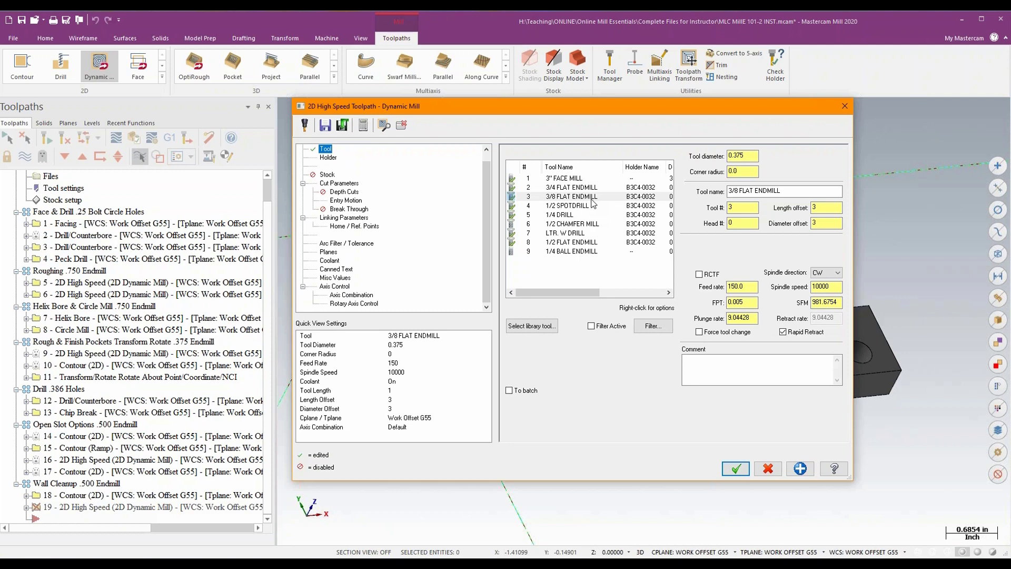
# - Close the new Dynamic Mill toolpath's parameters and discard the operation
pyautogui.click(844, 107)
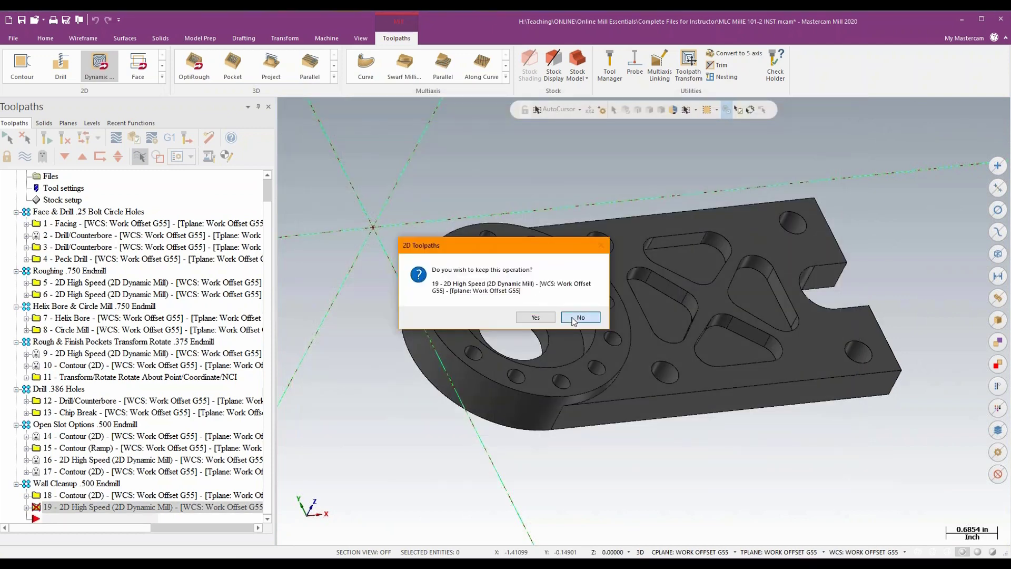
pyautogui.click(578, 317)
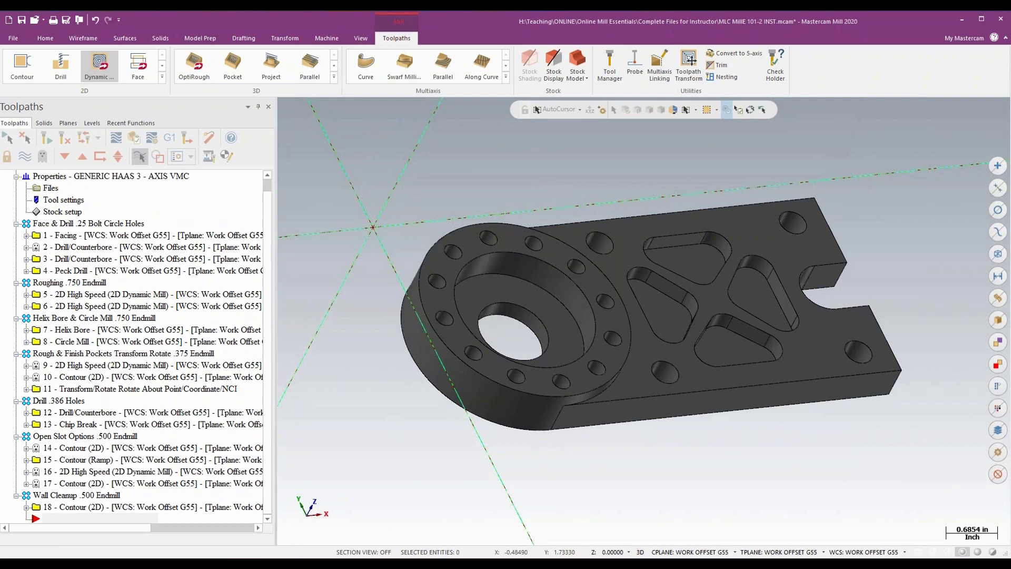
# - Check the feed calculation and toolpath configuration options in the machine group's tool settings
pyautogui.click(62, 200)
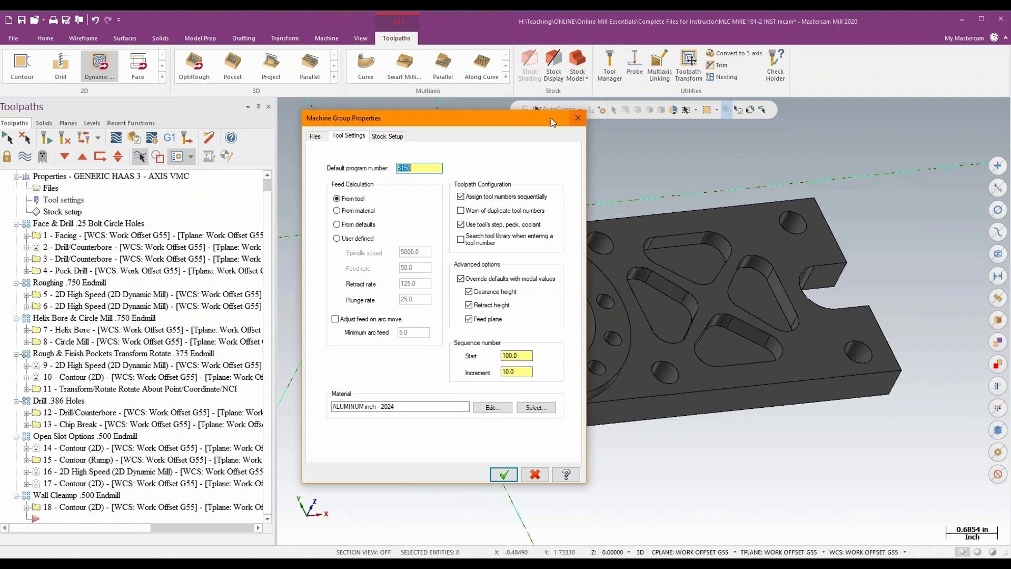
pyautogui.moveTo(551, 119); pyautogui.dragTo(598, 138)
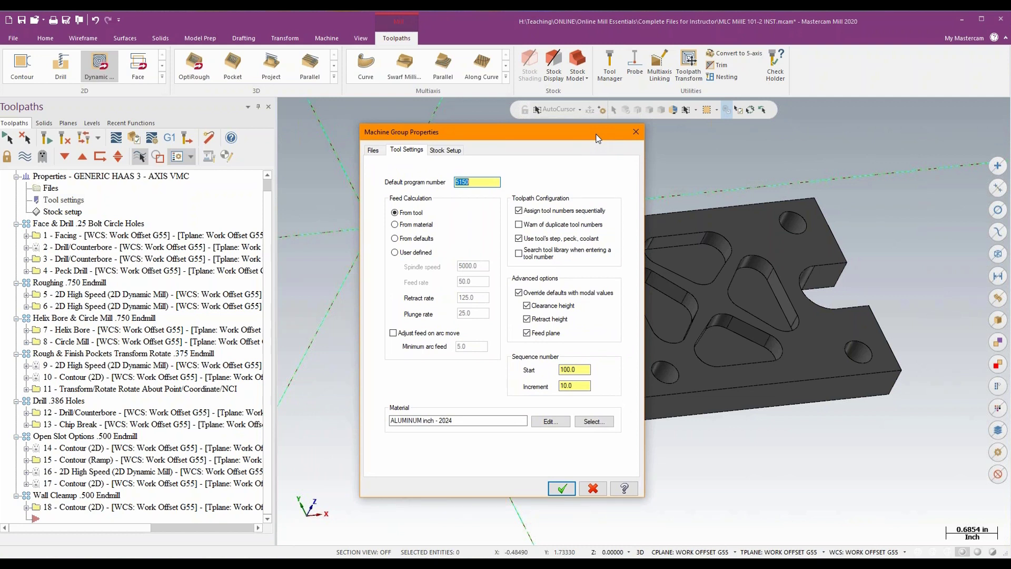
pyautogui.click(636, 132)
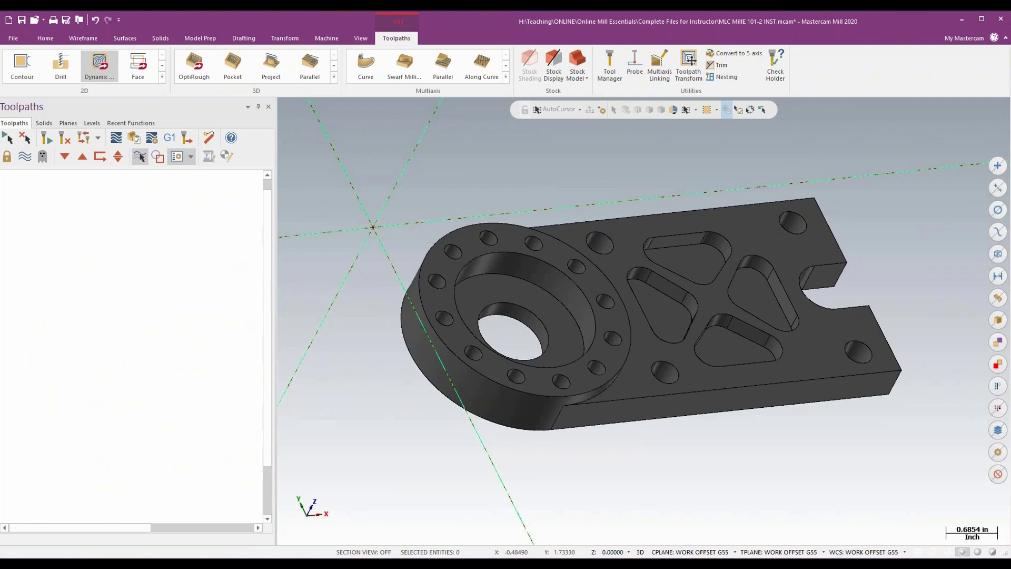
# - Review the cut parameters of the existing Facing operation, including its stock to leave on floors, without keeping changes
pyautogui.click(100, 247)
pyautogui.moveTo(579, 106); pyautogui.dragTo(632, 111)
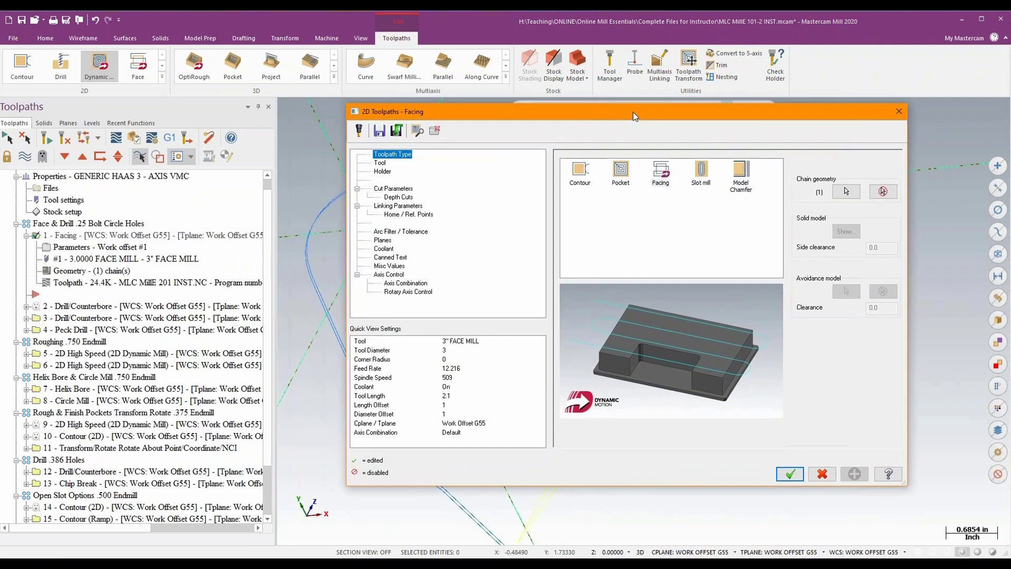
pyautogui.click(409, 190)
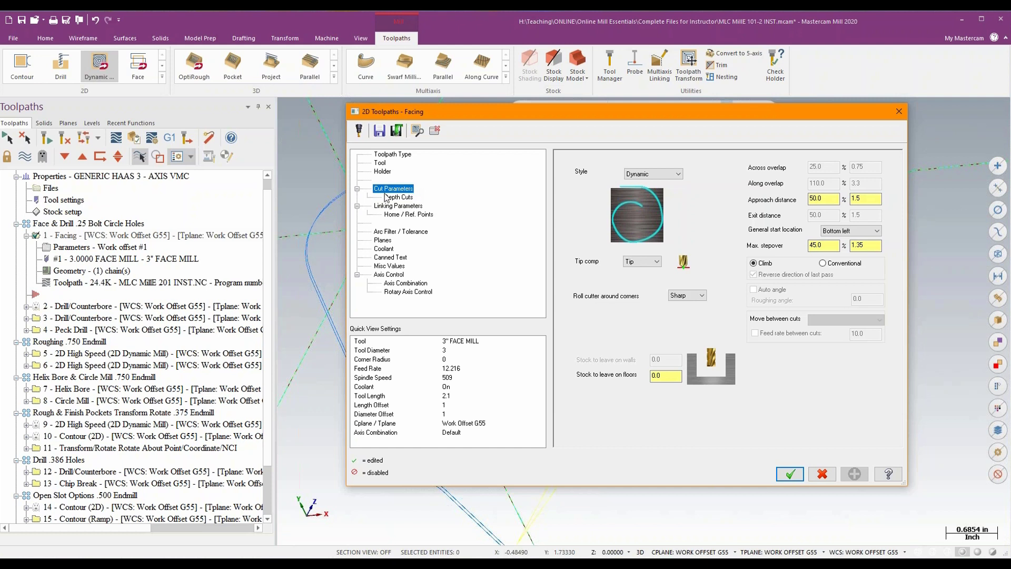
pyautogui.click(664, 374)
pyautogui.press('BackSpace')
pyautogui.click(899, 112)
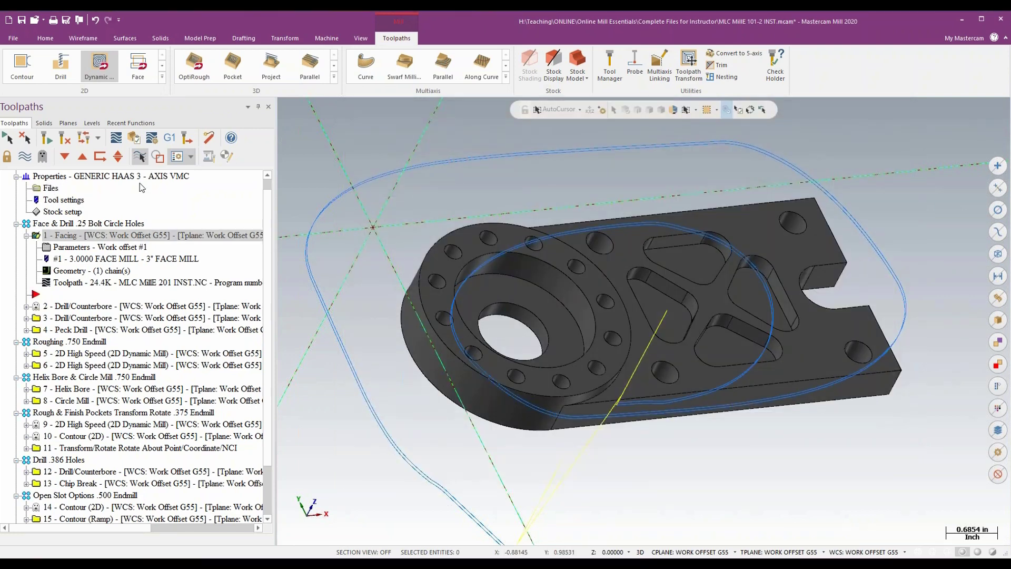
# - Open the machine group's Mill_Inch.mcam-defaults operation defaults file for editing and enlarge the editor
pyautogui.click(51, 188)
pyautogui.moveTo(490, 130); pyautogui.dragTo(518, 117)
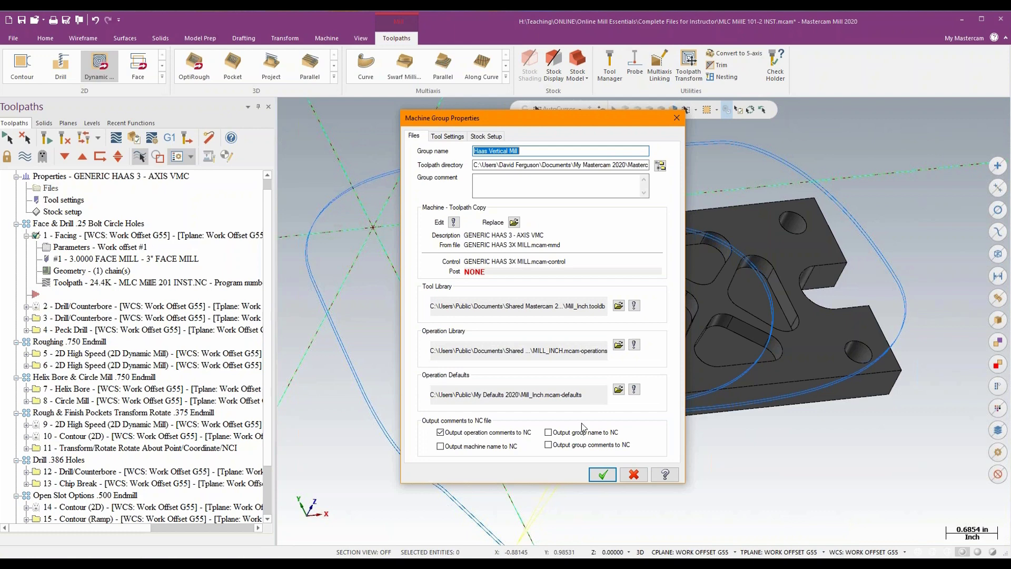
pyautogui.click(634, 390)
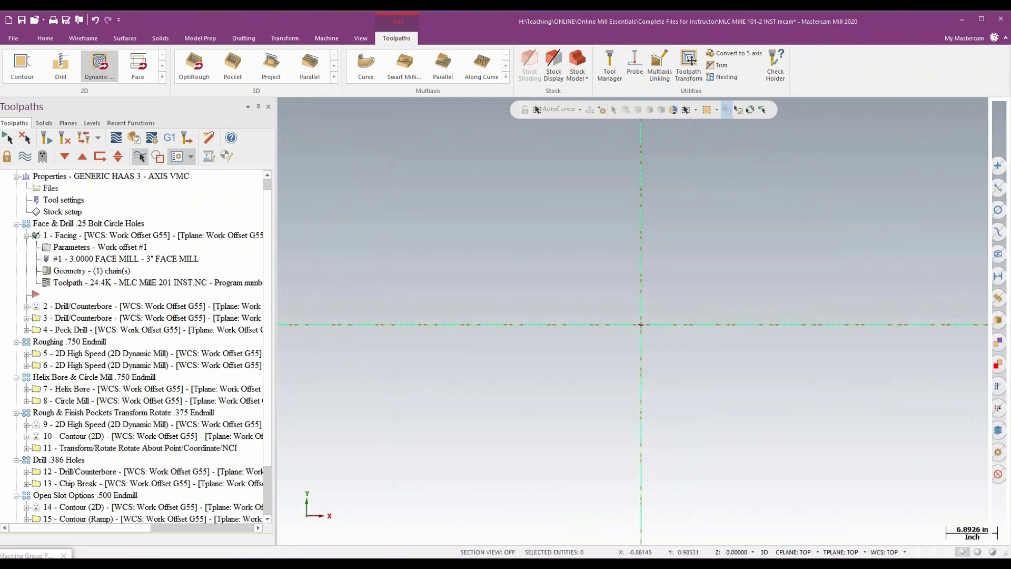
pyautogui.moveTo(114, 140); pyautogui.dragTo(461, 80)
pyautogui.moveTo(532, 353); pyautogui.dragTo(996, 537)
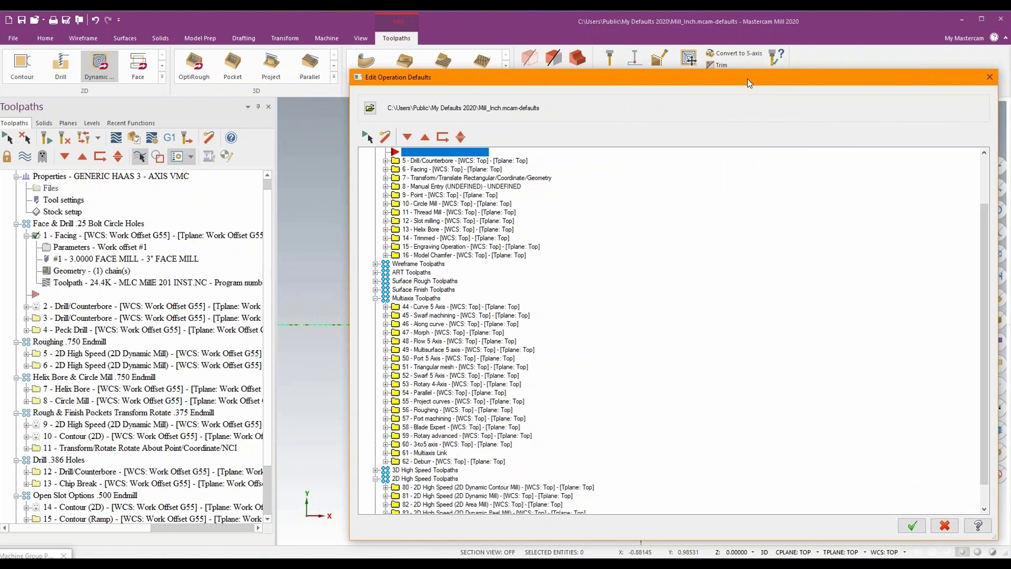
pyautogui.moveTo(747, 78); pyautogui.dragTo(681, 52)
# - Collapse the Multiaxis and 2D High Speed groups in the operation defaults, leaving the 2D Toolpaths group expanded
pyautogui.scroll(3, 568, 232)
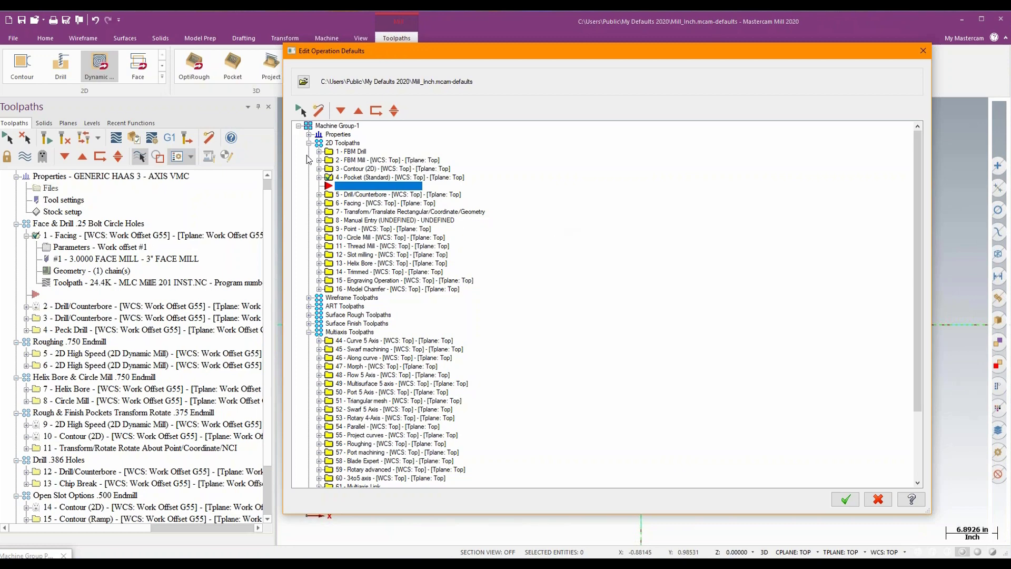
pyautogui.click(309, 142)
pyautogui.click(309, 186)
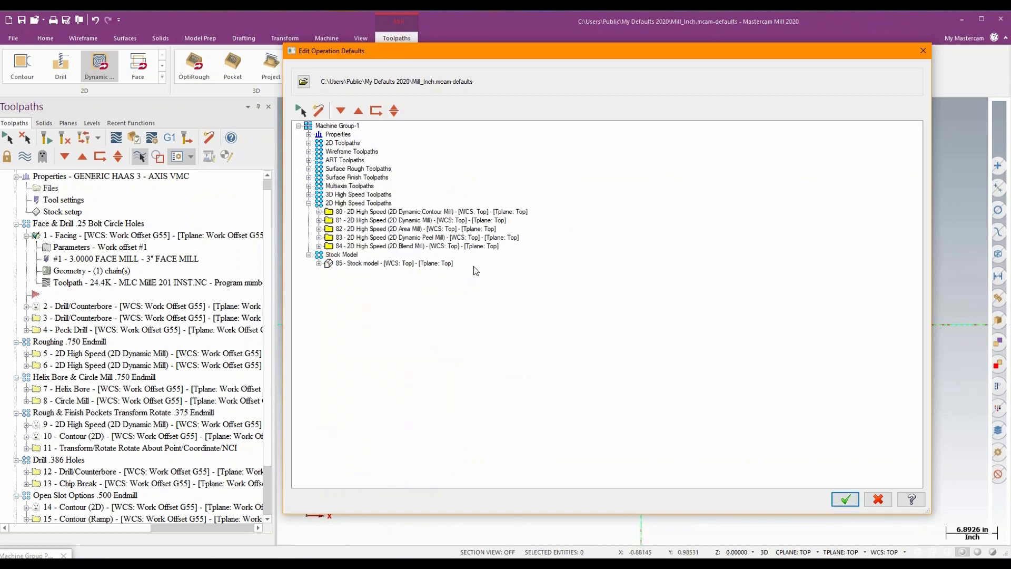
pyautogui.click(309, 203)
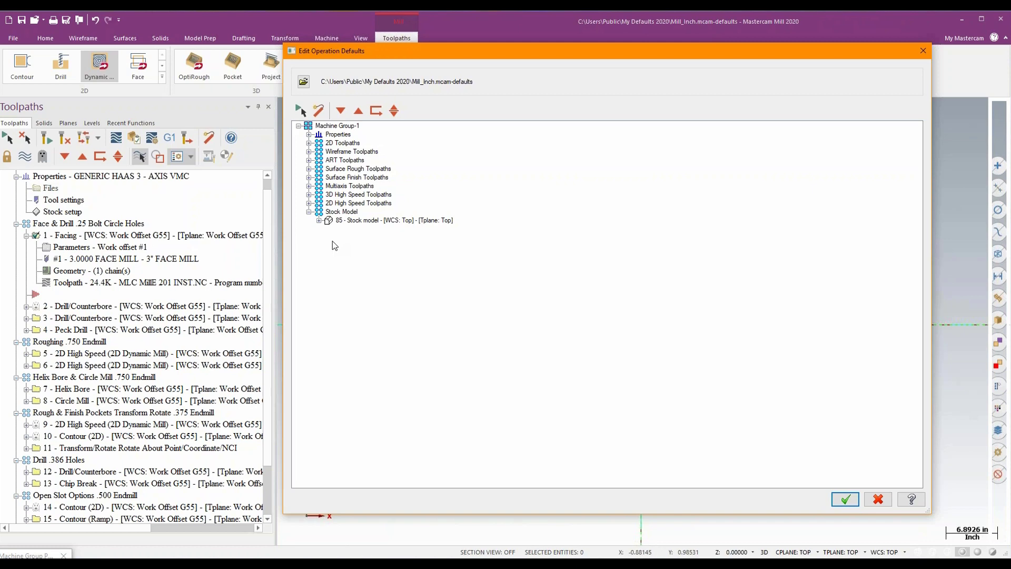
pyautogui.click(309, 142)
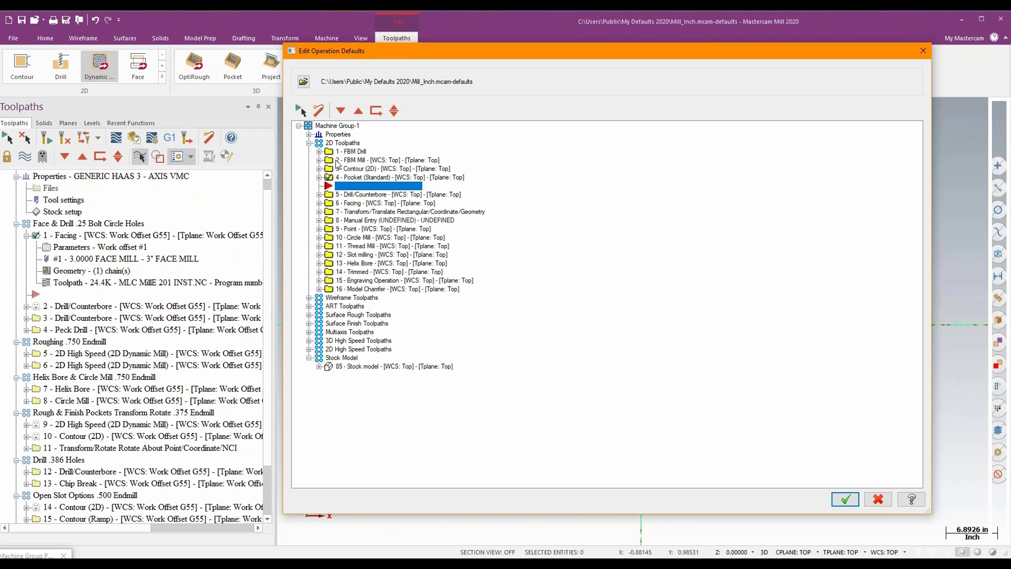
# - Set the default stock to leave on floors to 0 in the Facing operation's cut parameters
pyautogui.click(349, 204)
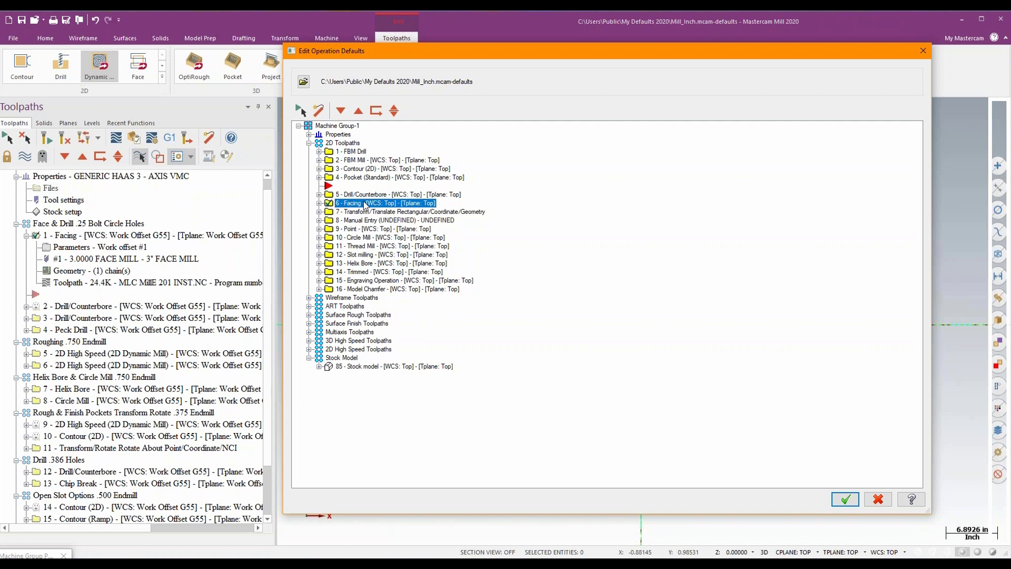
pyautogui.click(319, 203)
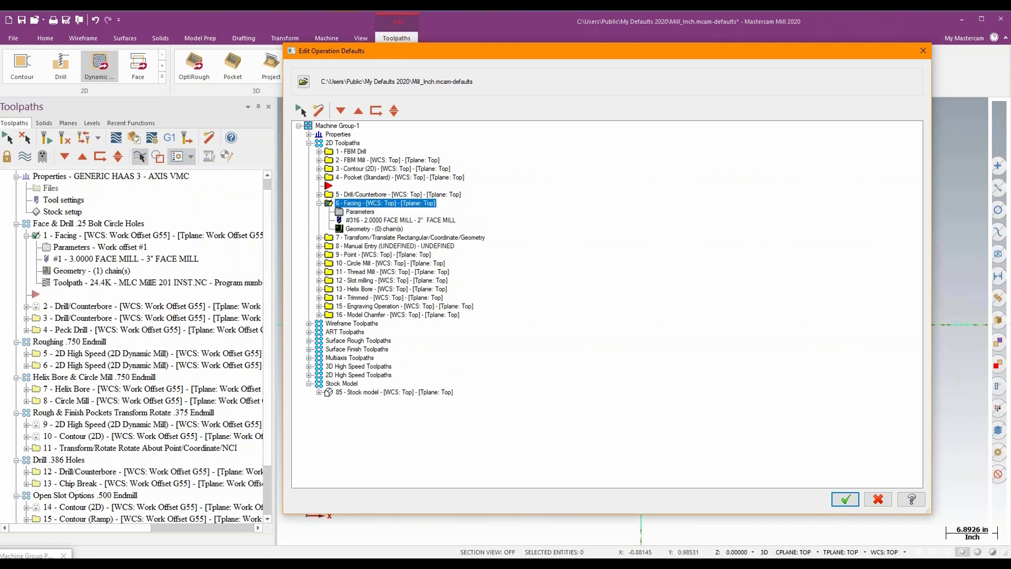
pyautogui.doubleClick(356, 213)
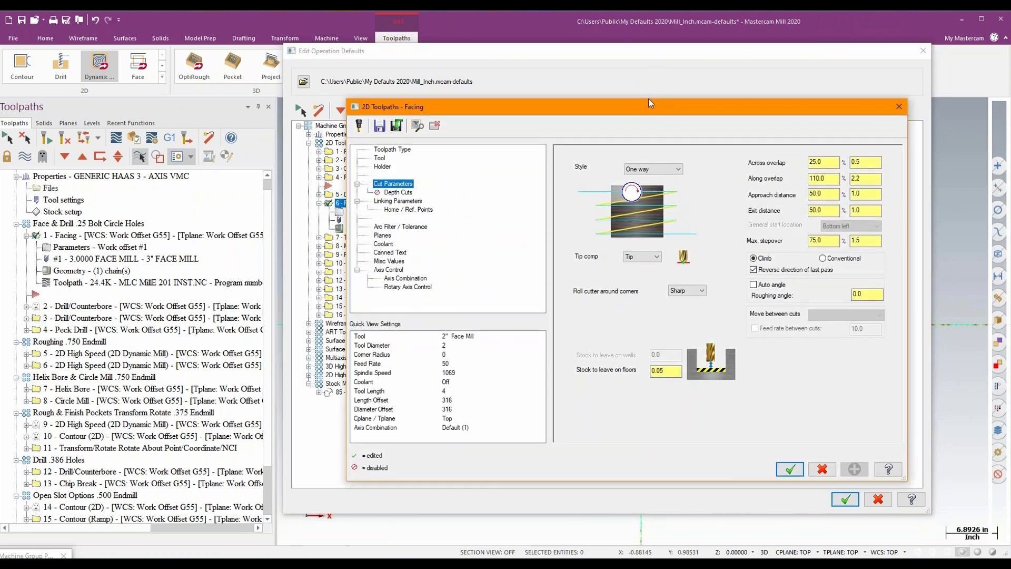
pyautogui.moveTo(650, 106); pyautogui.dragTo(654, 68)
pyautogui.moveTo(672, 338); pyautogui.dragTo(621, 333)
pyautogui.write('0')
pyautogui.press('Tab')
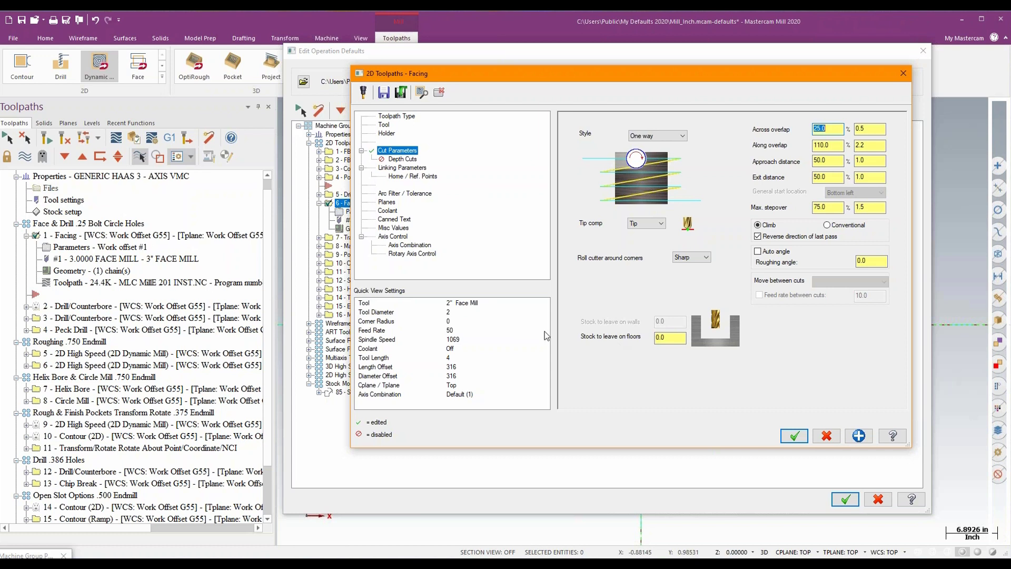
# - Check the depth cut options in the Facing defaults, leaving depth cuts disabled
pyautogui.click(414, 160)
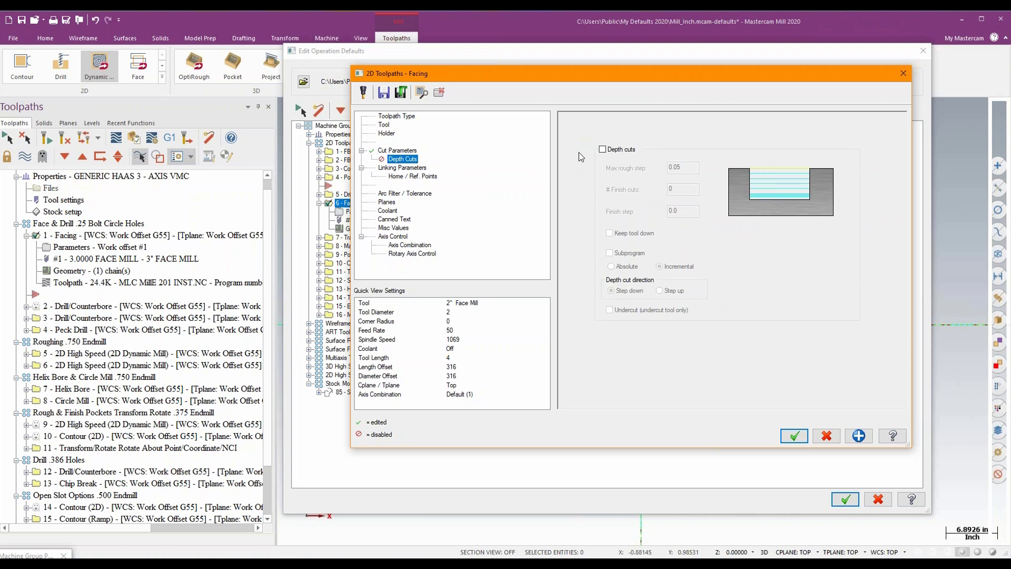
pyautogui.click(602, 149)
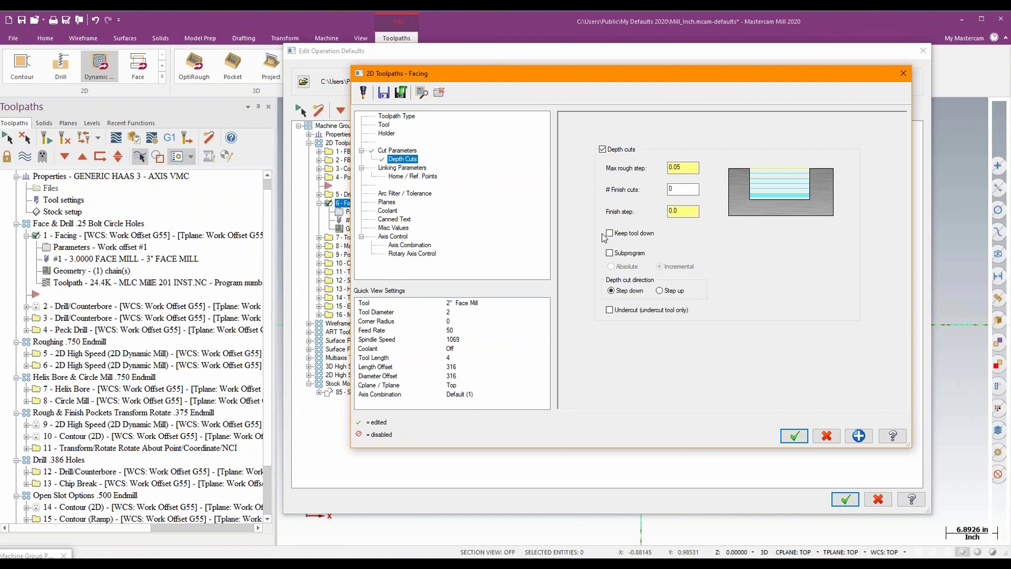
pyautogui.click(603, 150)
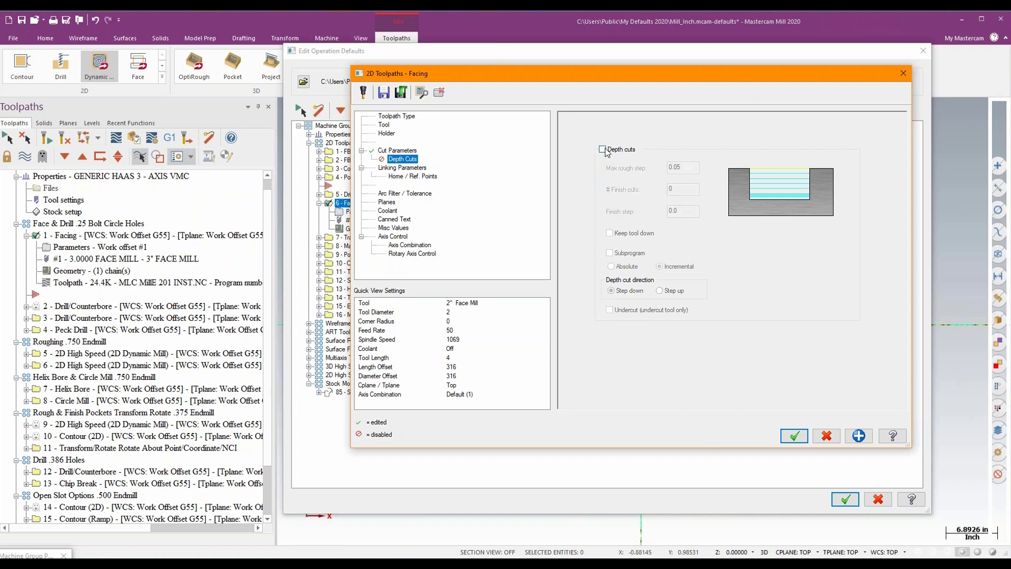
# - Make the Facing defaults' retract, feed plane and depth absolute, and enable the clearance height at 2.0
pyautogui.click(404, 169)
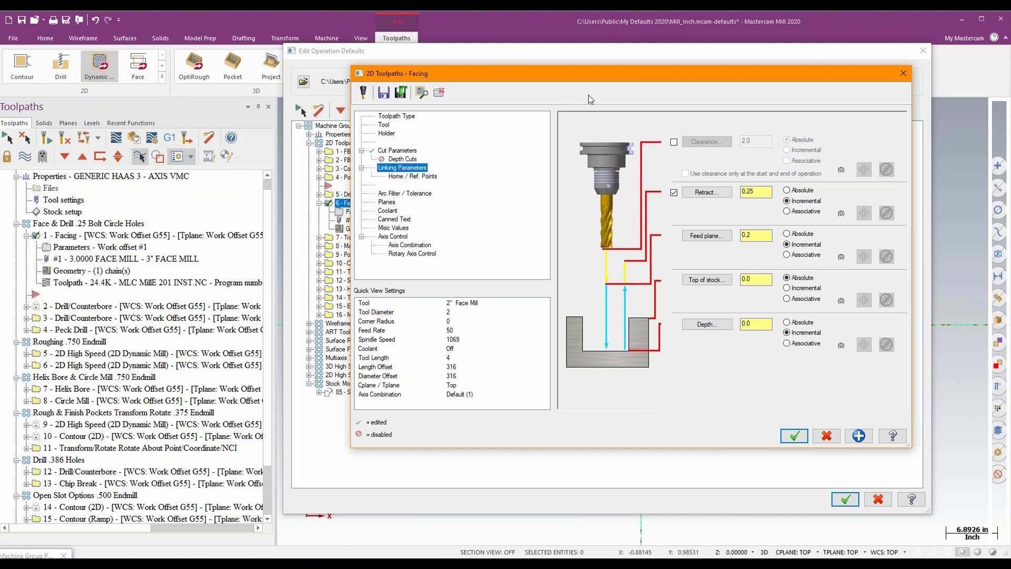
pyautogui.moveTo(620, 78); pyautogui.dragTo(613, 77)
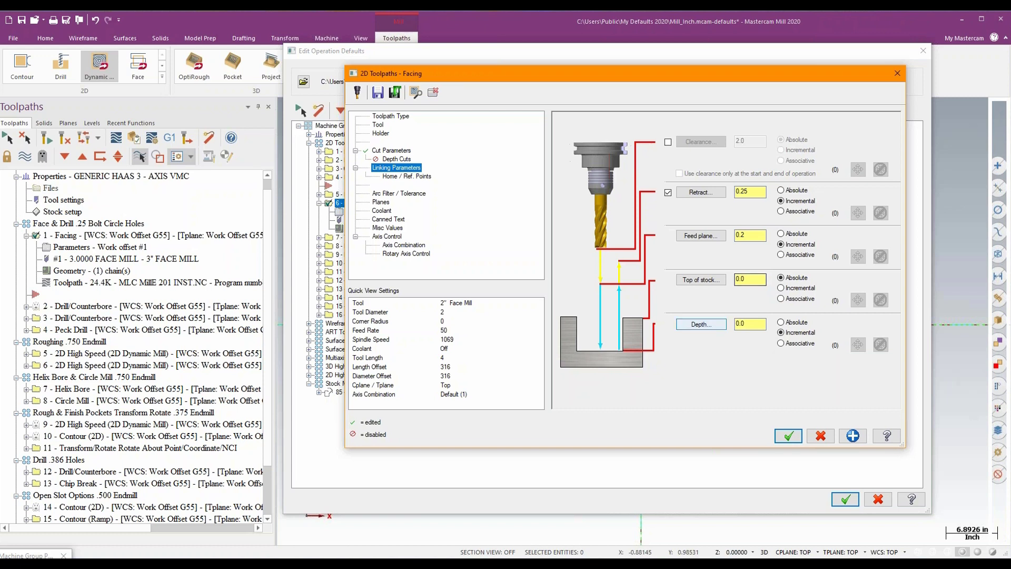
pyautogui.click(781, 233)
pyautogui.click(780, 190)
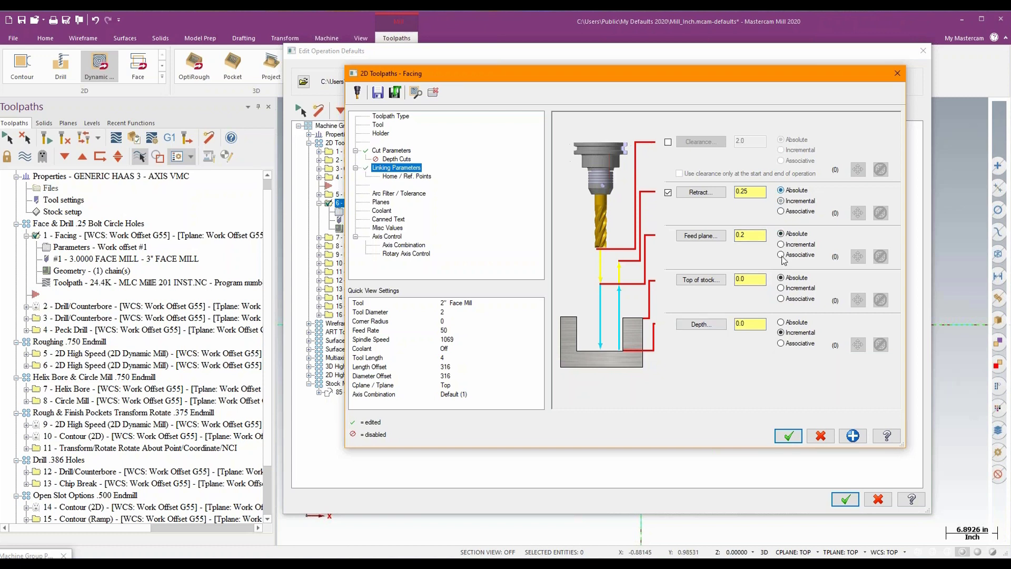
pyautogui.click(781, 322)
pyautogui.click(669, 143)
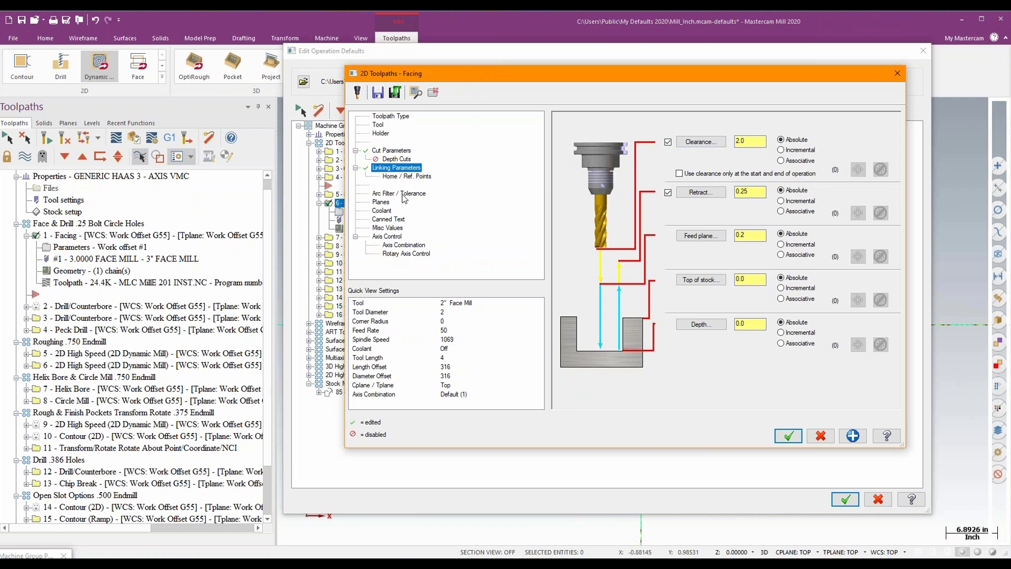
# - Change the Facing defaults' cutting style to Dynamic
pyautogui.click(400, 194)
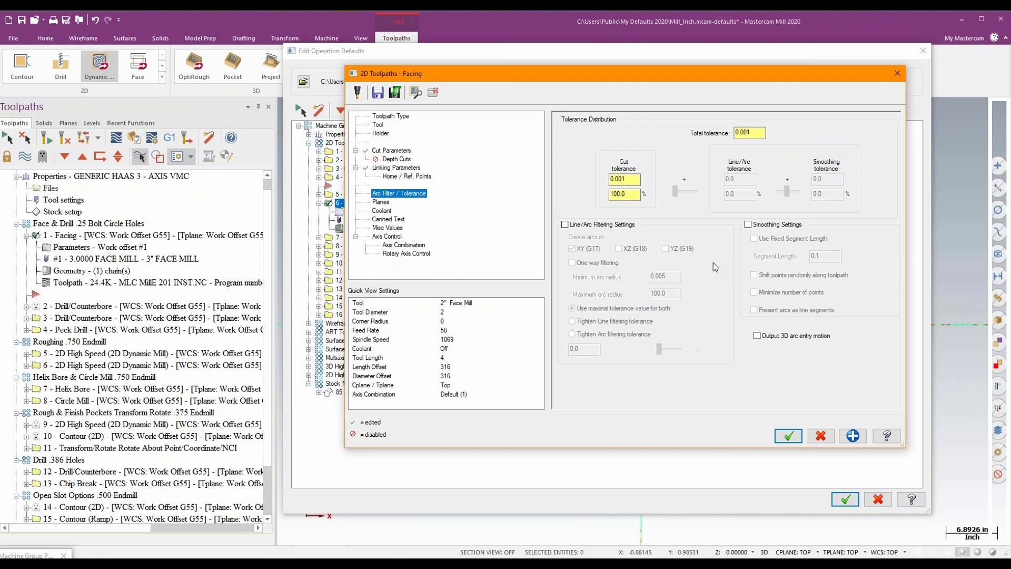
pyautogui.click(390, 151)
pyautogui.click(651, 136)
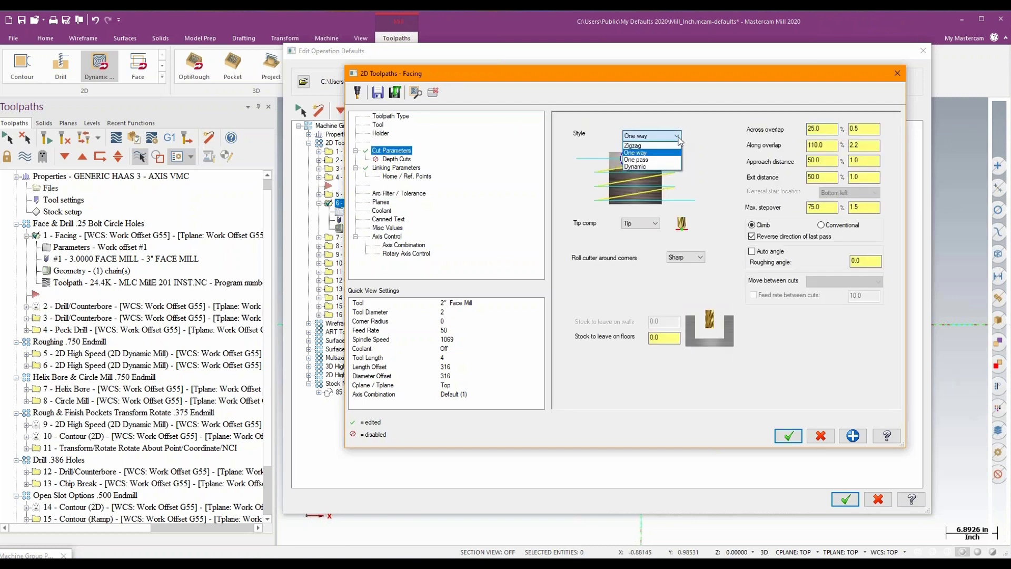
pyautogui.click(657, 167)
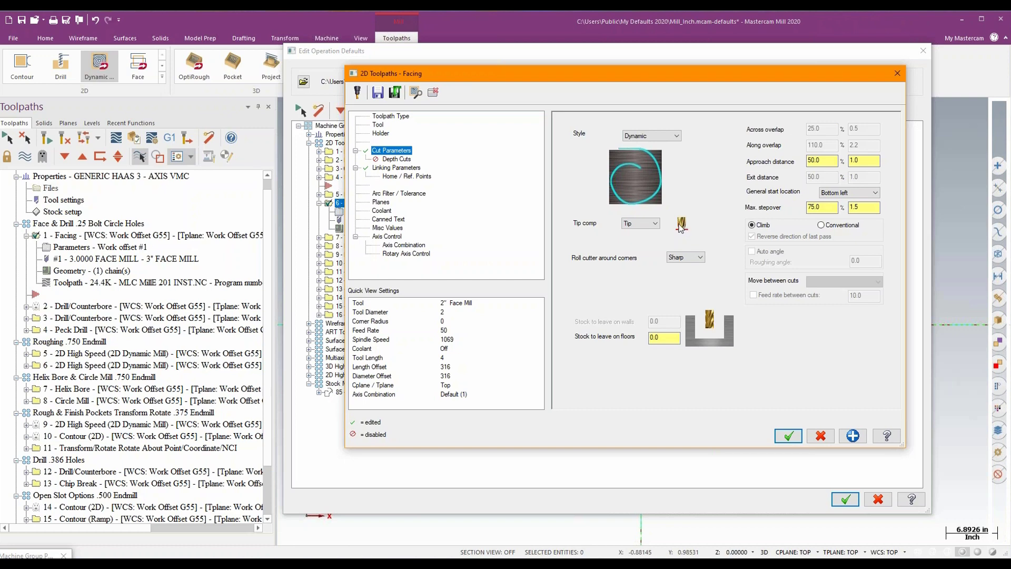
# - Enable line/arc filtering in the Facing defaults and set the cut tolerance share to 20%
pyautogui.click(408, 194)
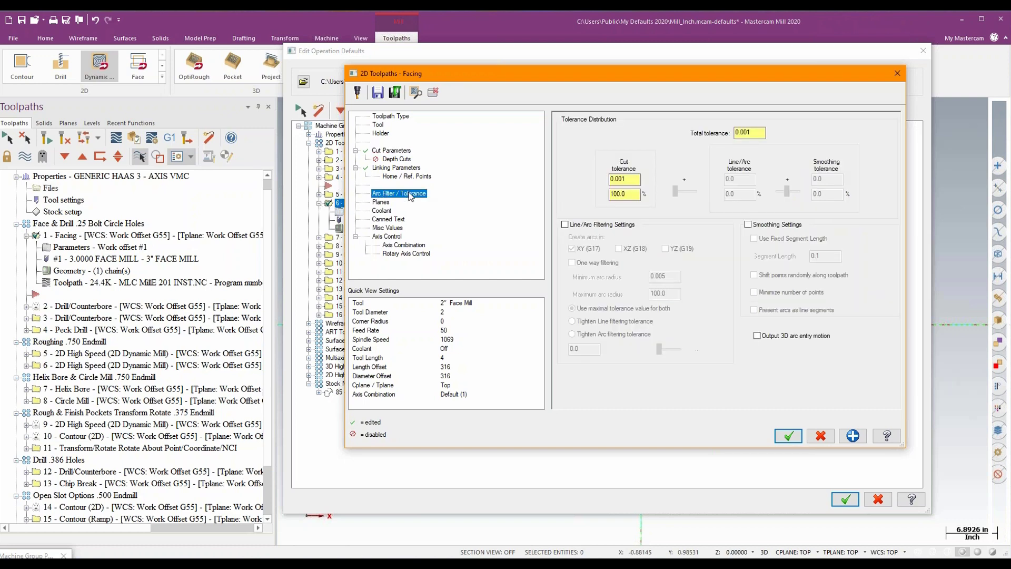
pyautogui.click(573, 226)
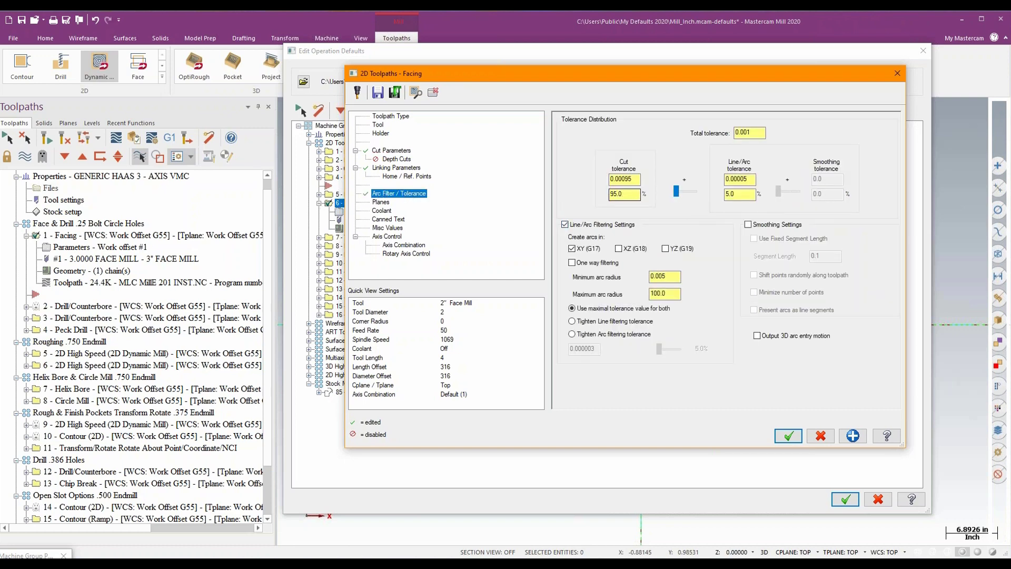
pyautogui.moveTo(627, 194); pyautogui.dragTo(529, 193)
pyautogui.write('20')
pyautogui.press('Tab')
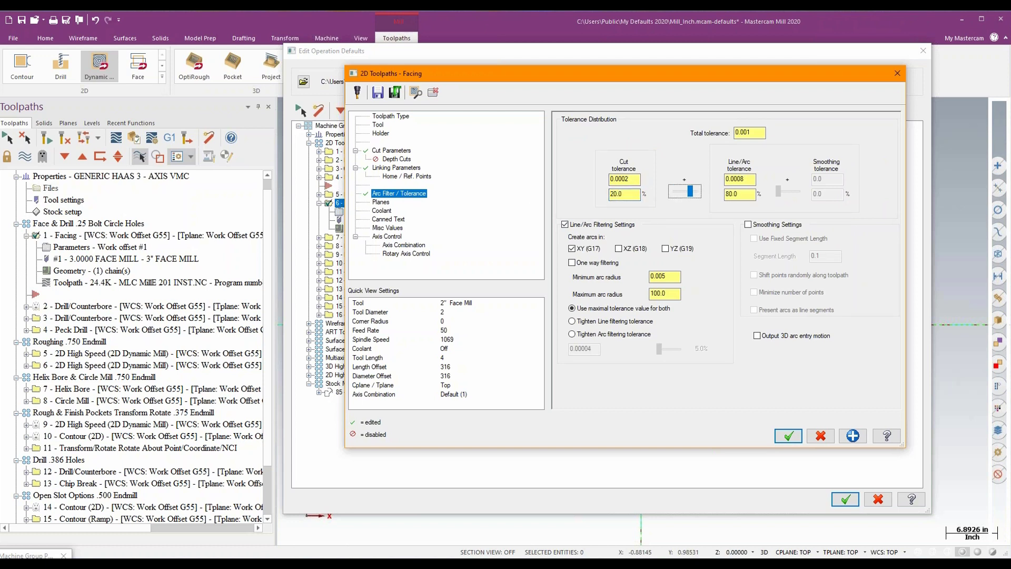
# - Set the total tolerance in the Facing defaults to 0.003
pyautogui.doubleClick(751, 131)
pyautogui.write('0.003')
pyautogui.press('Tab')
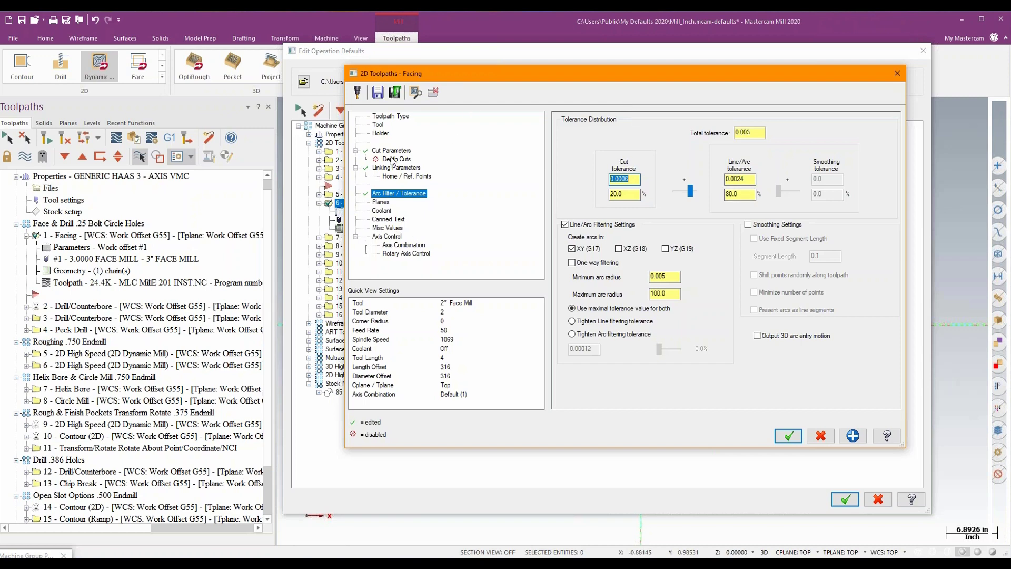
# - Review the Facing defaults' cut and linking parameters, and accept the edited operation defaults and the machine group properties
pyautogui.click(391, 151)
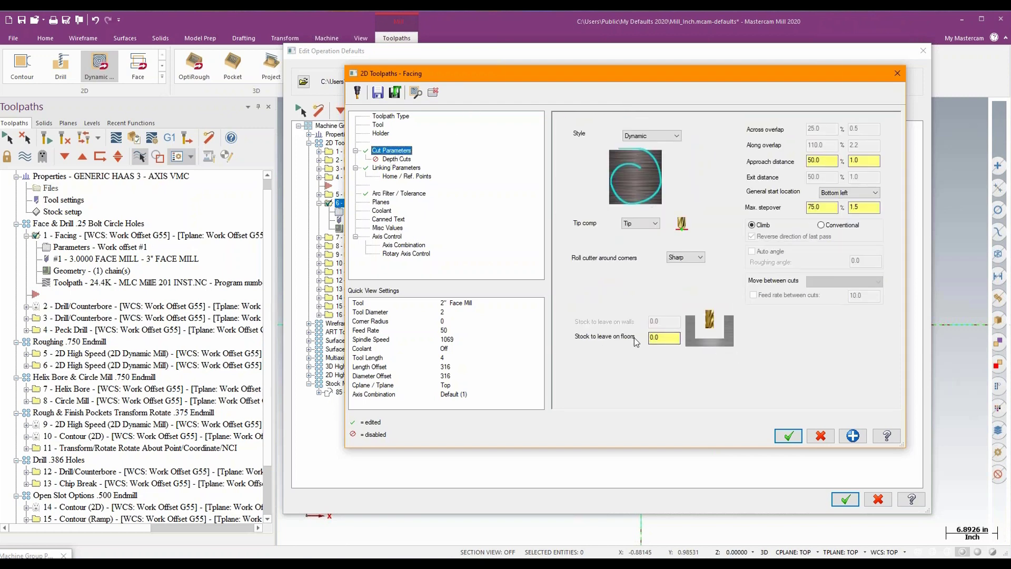
pyautogui.click(393, 168)
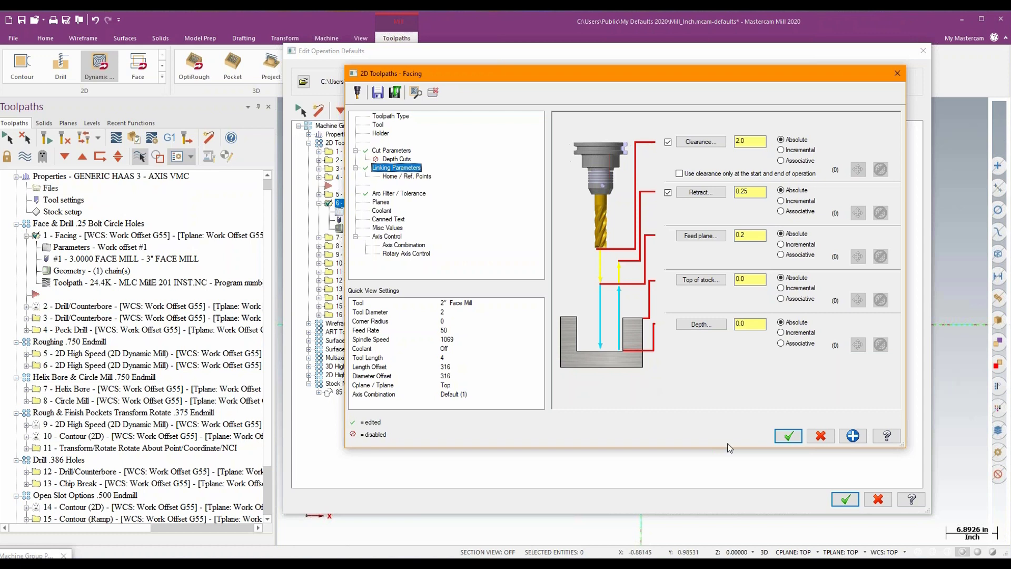
pyautogui.click(787, 436)
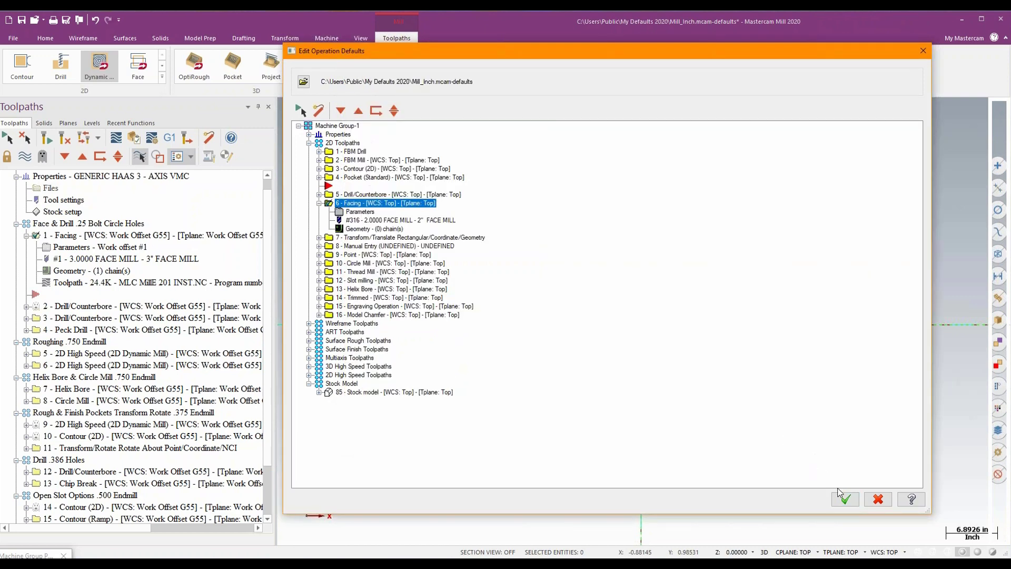
pyautogui.click(844, 499)
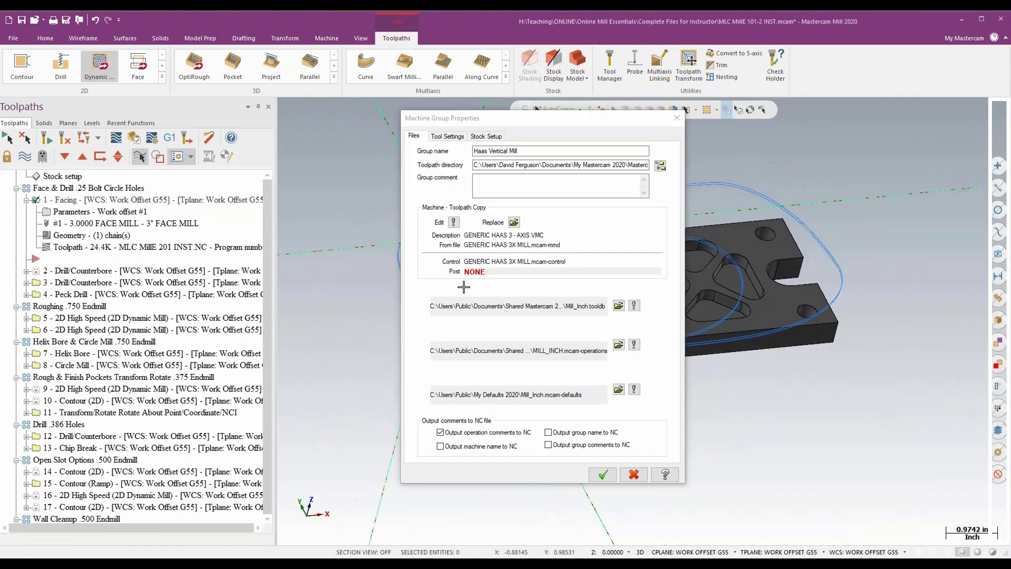
pyautogui.click(612, 477)
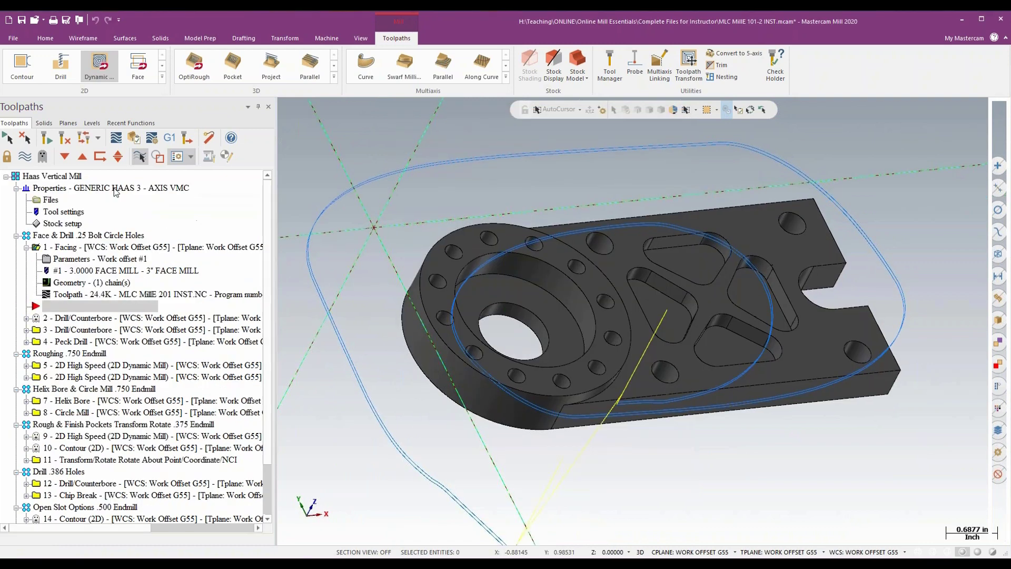
# - Start a trial Facing toolpath without chained geometry, check its cut, linking and arc filter settings, and discard it
pyautogui.click(136, 66)
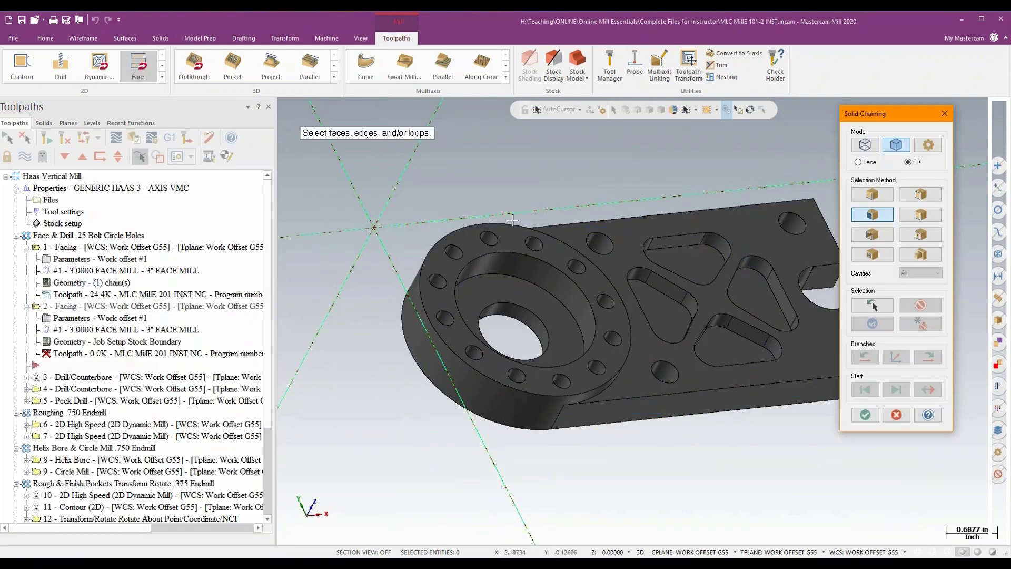
pyautogui.click(865, 414)
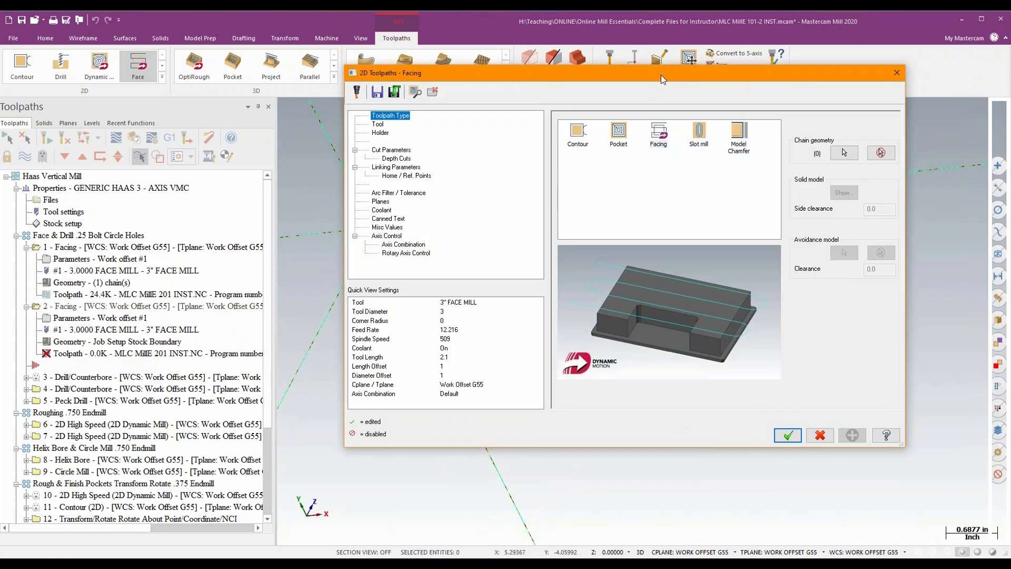
pyautogui.moveTo(661, 75); pyautogui.dragTo(589, 74)
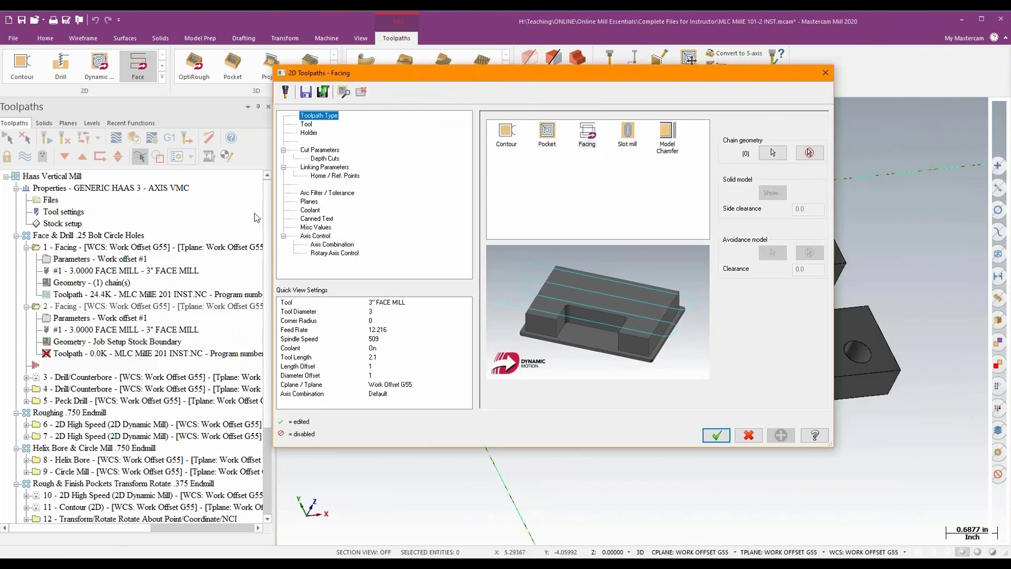
pyautogui.click(319, 150)
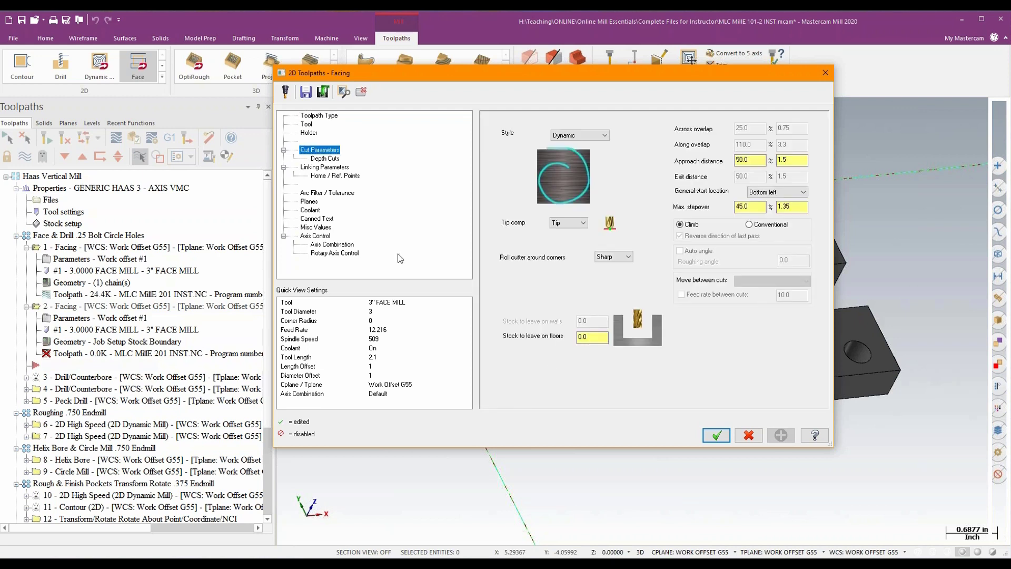
pyautogui.click(584, 337)
pyautogui.click(335, 167)
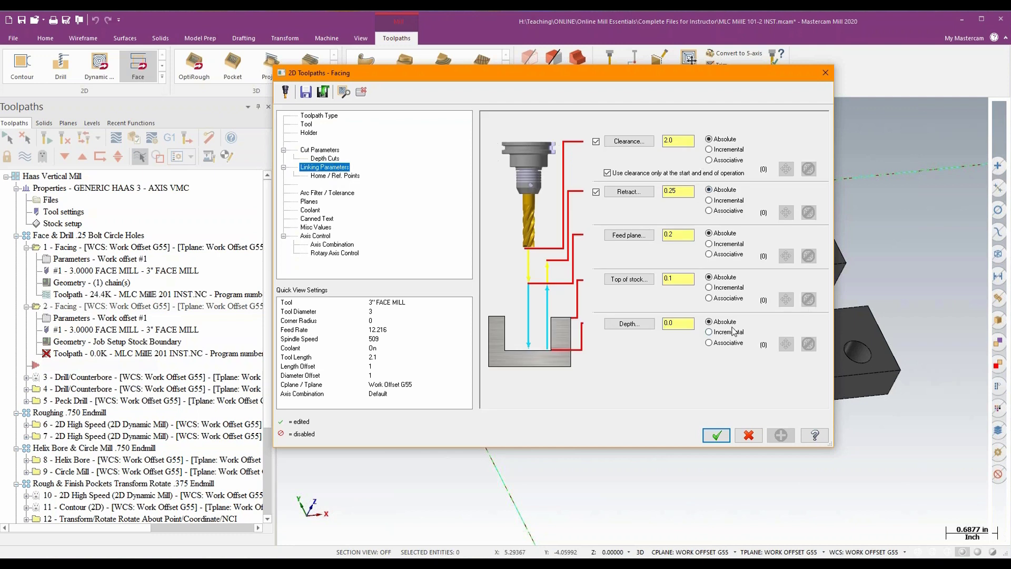
pyautogui.click(341, 194)
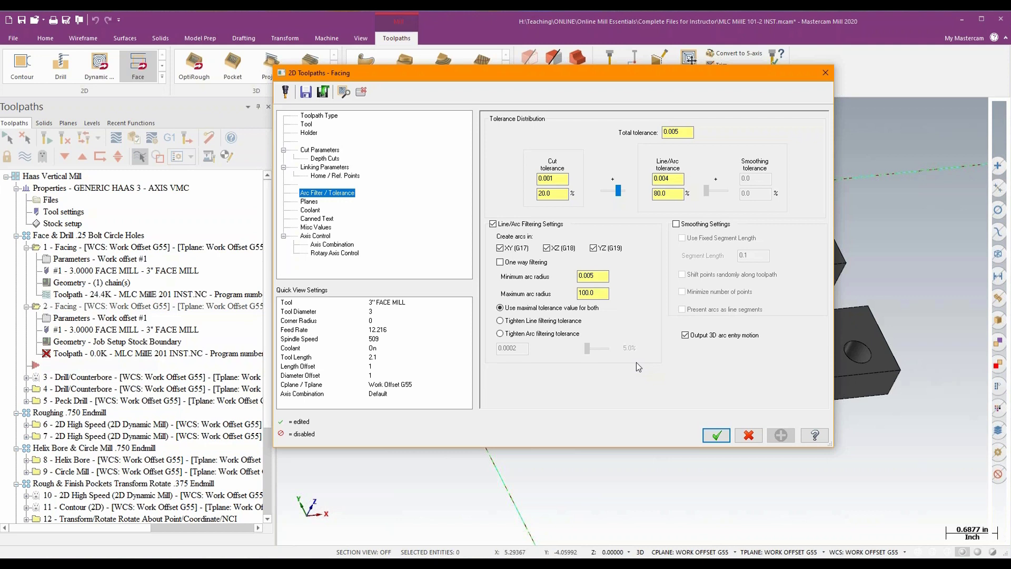
pyautogui.click(825, 73)
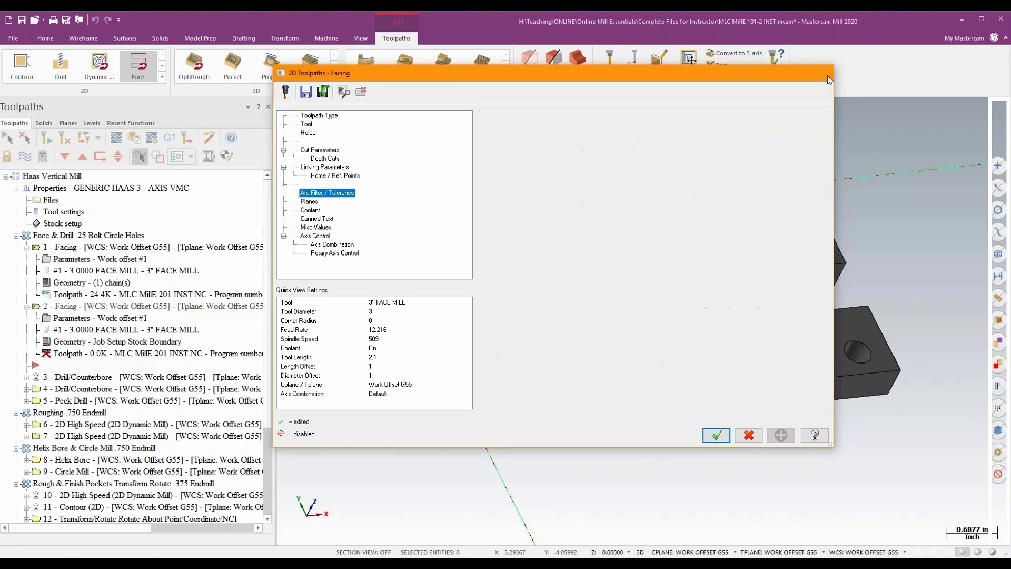
pyautogui.click(581, 317)
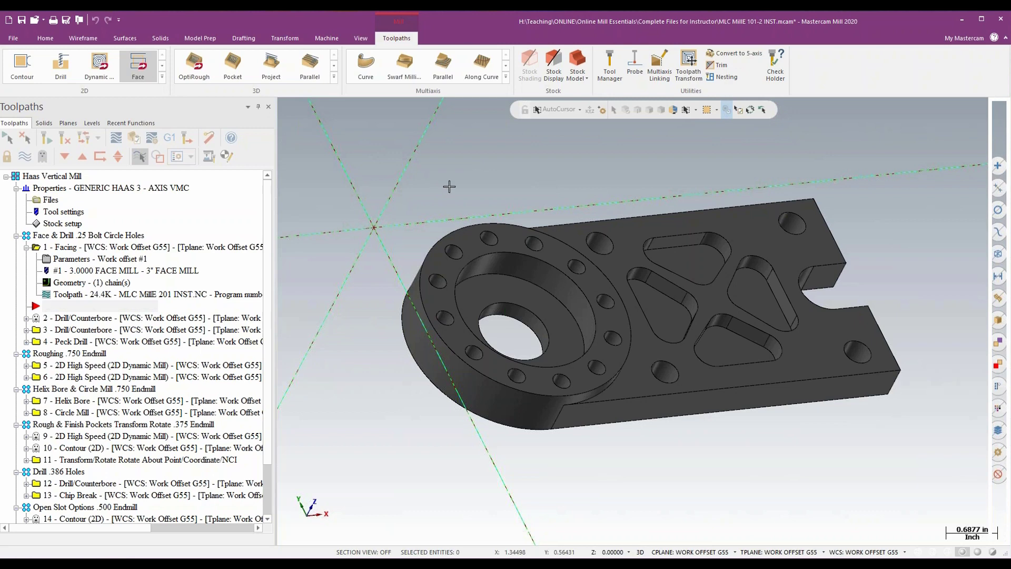
# - Collapse the Facing operation in the toolpath list
pyautogui.moveTo(509, 184)
pyautogui.mouseDown(button='middle')
pyautogui.moveTo(532, 185)
pyautogui.moveTo(527, 178)
pyautogui.mouseUp(button='middle')
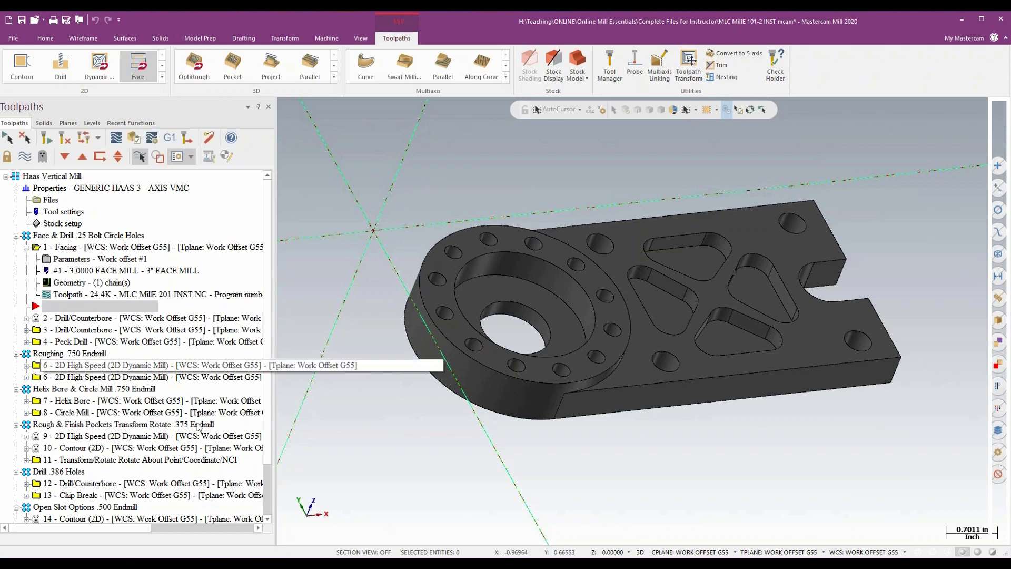
pyautogui.scroll(-2, 269, 429)
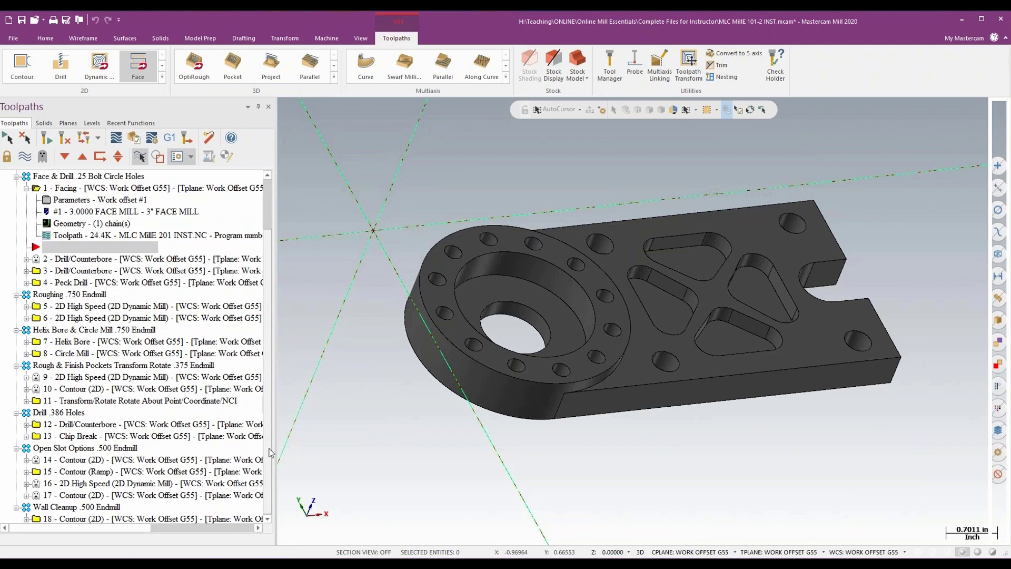
pyautogui.scroll(1, 271, 421)
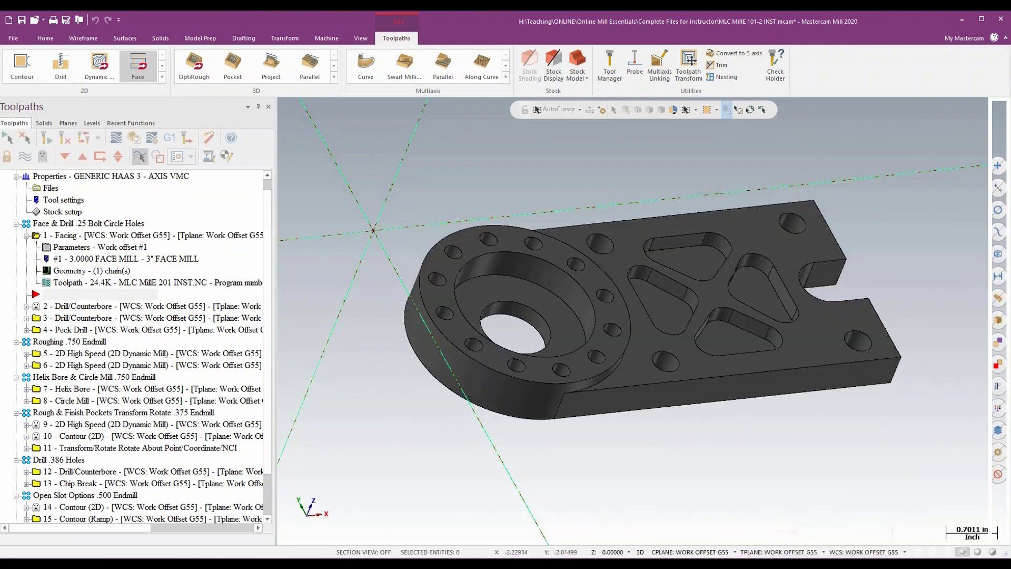
pyautogui.click(28, 237)
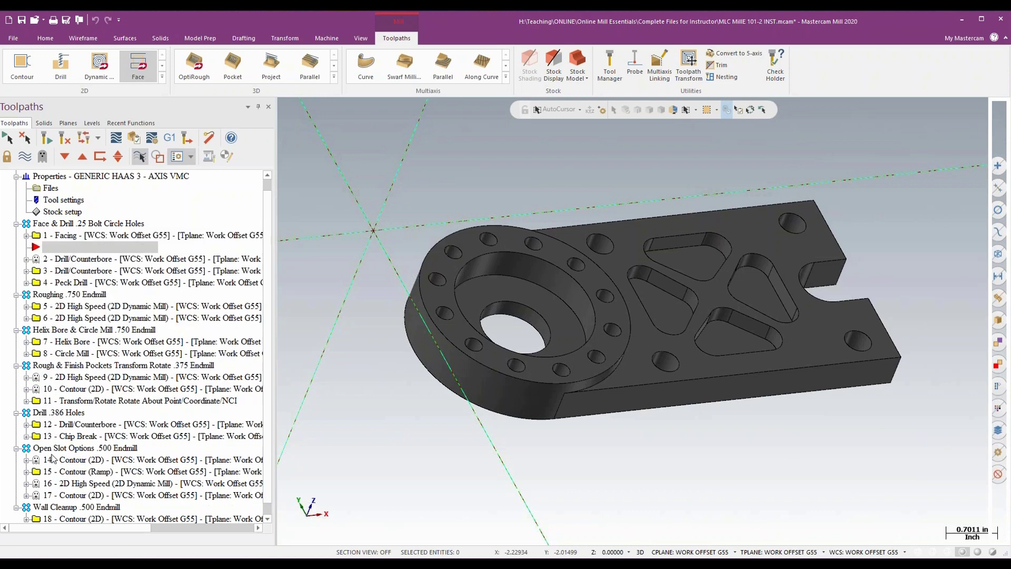
# - Open the export of toolpath operations and enlarge its window to show the full operation names
pyautogui.rightClick(169, 198)
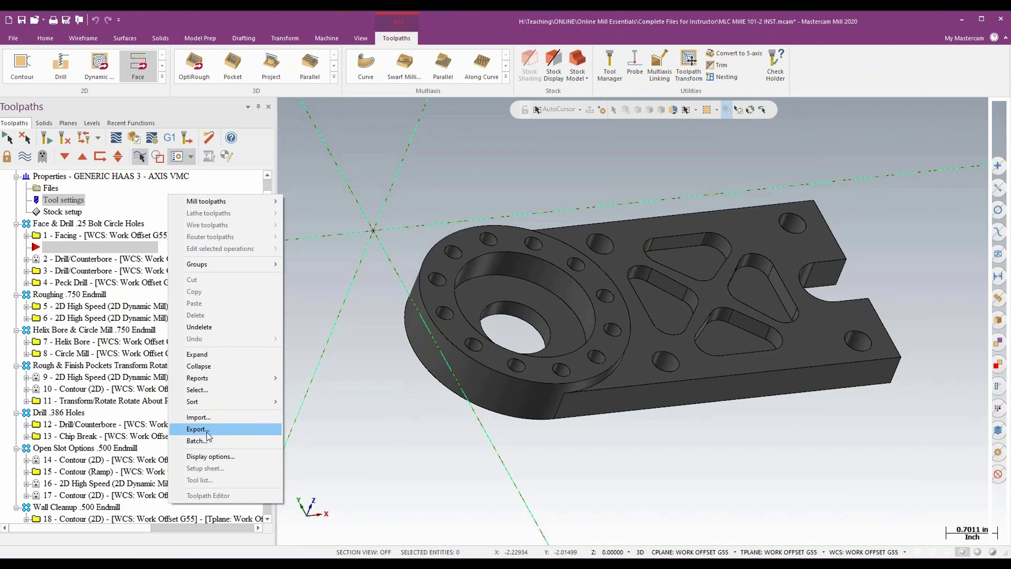
pyautogui.click(207, 432)
pyautogui.moveTo(133, 139); pyautogui.dragTo(383, 114)
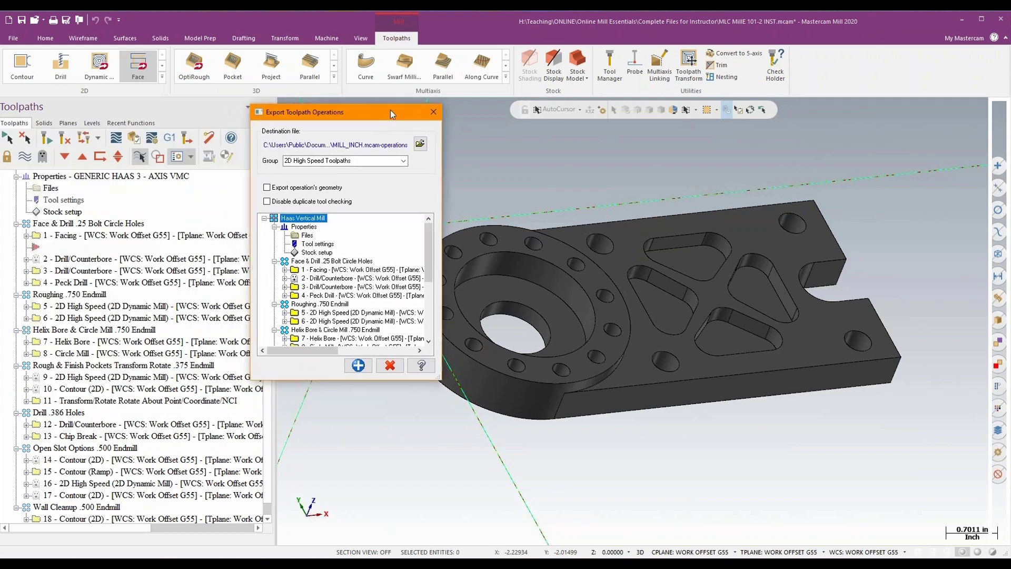
pyautogui.moveTo(439, 377); pyautogui.dragTo(886, 521)
pyautogui.moveTo(726, 119); pyautogui.dragTo(742, 83)
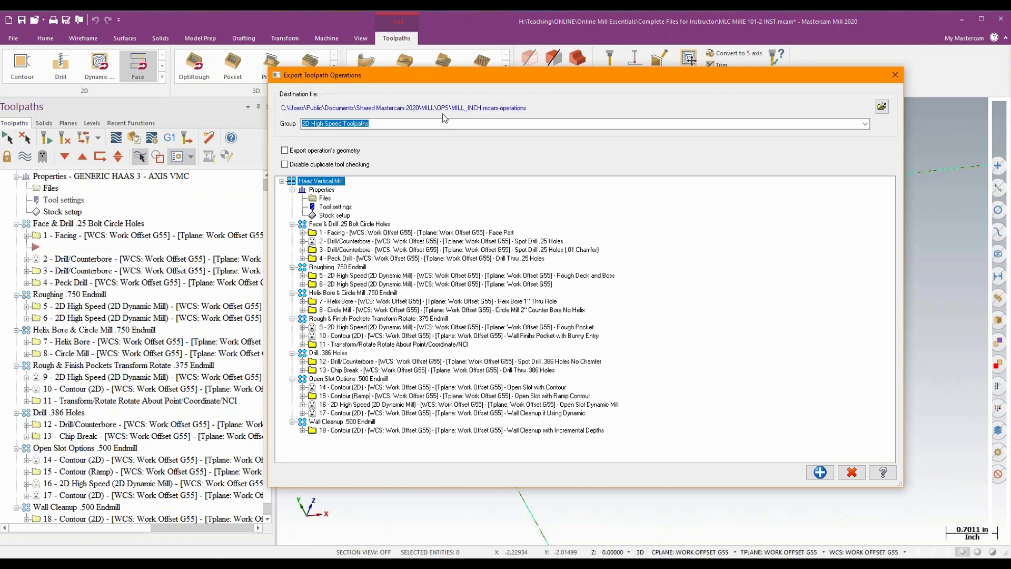
pyautogui.moveTo(548, 78); pyautogui.dragTo(542, 87)
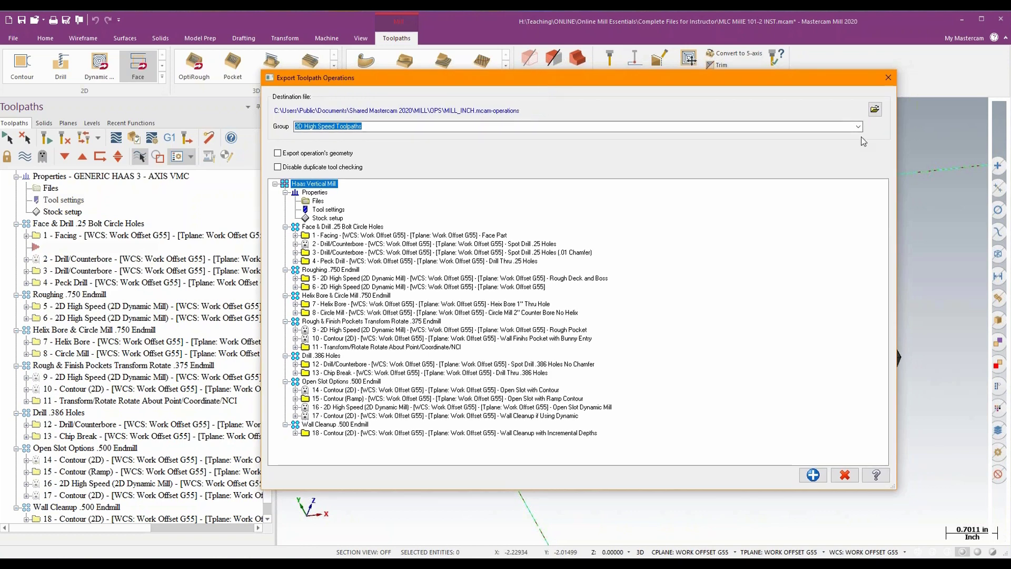
# - Browse for the export destination to the Alminum folder in WORKING MCX > CAM Skills 6-2020 > OPS FOLDER on the RobotHouse (H:) drive
pyautogui.click(874, 110)
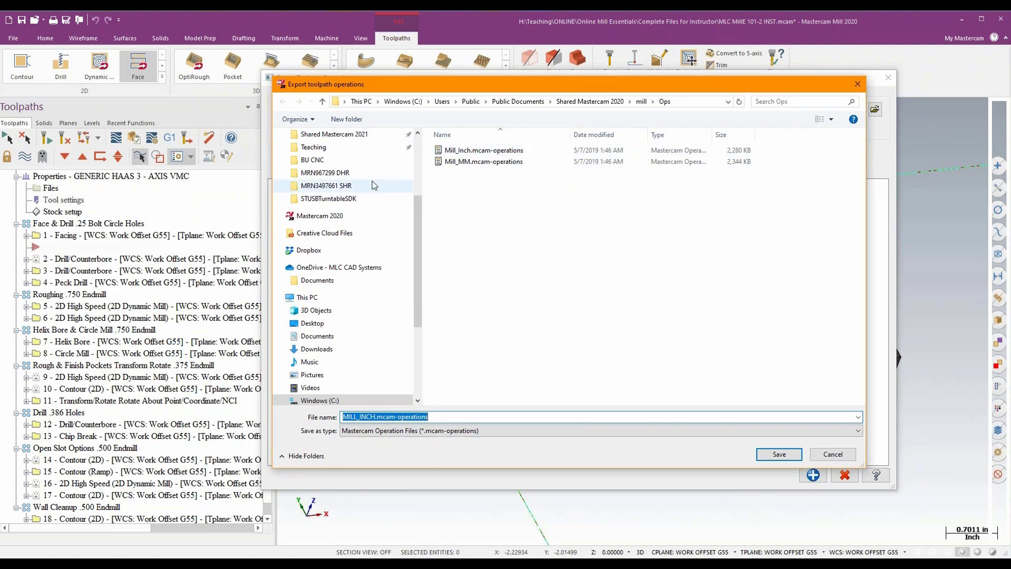
pyautogui.scroll(-2, 381, 284)
pyautogui.scroll(-3, 381, 284)
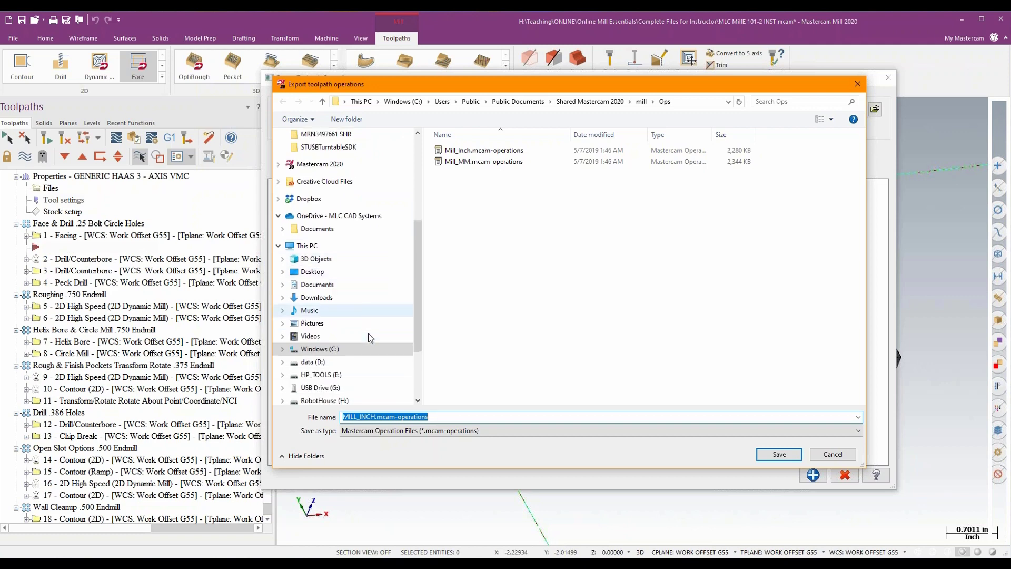
pyautogui.click(325, 374)
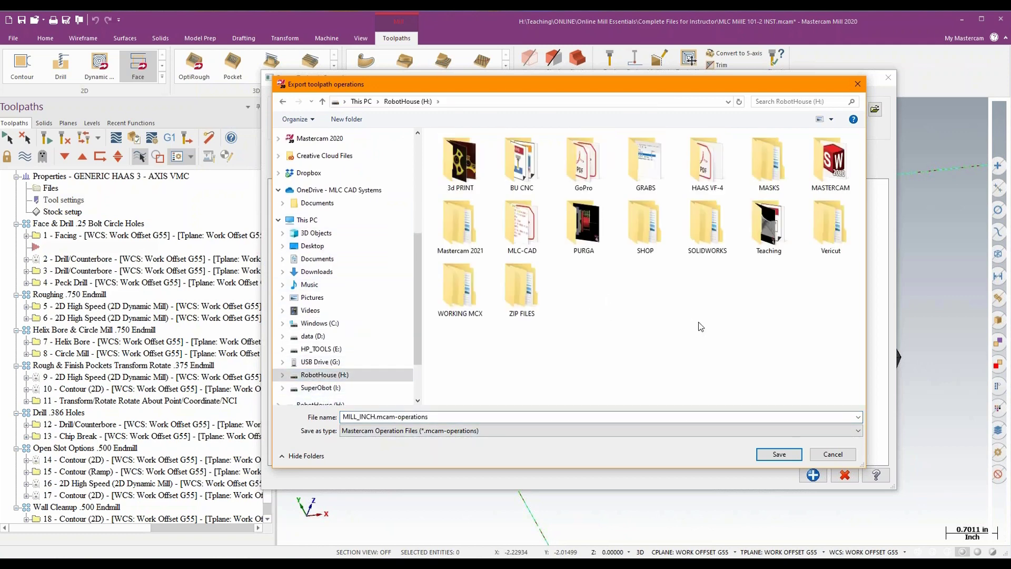
pyautogui.click(466, 296)
pyautogui.doubleClick(465, 297)
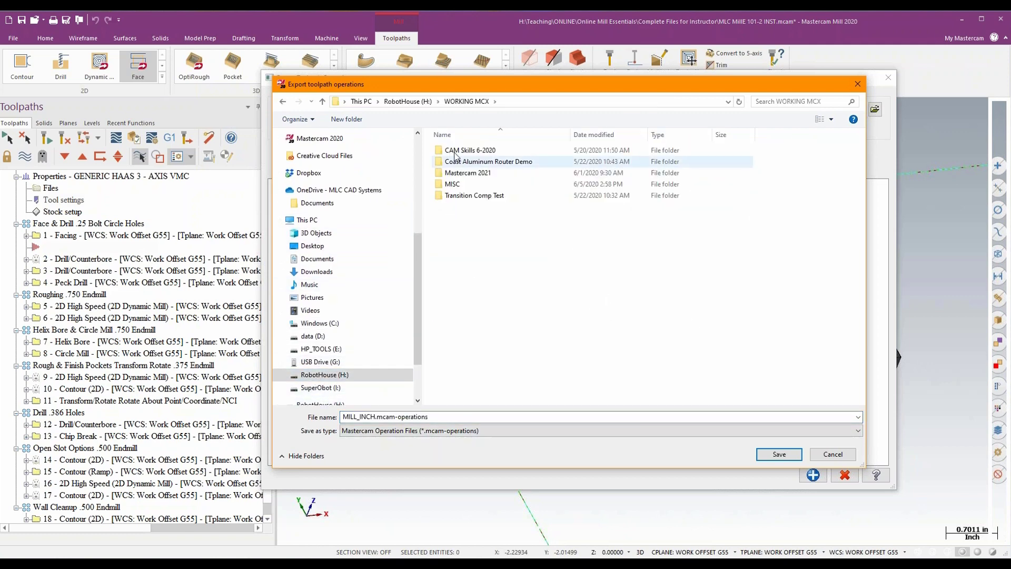
pyautogui.doubleClick(466, 150)
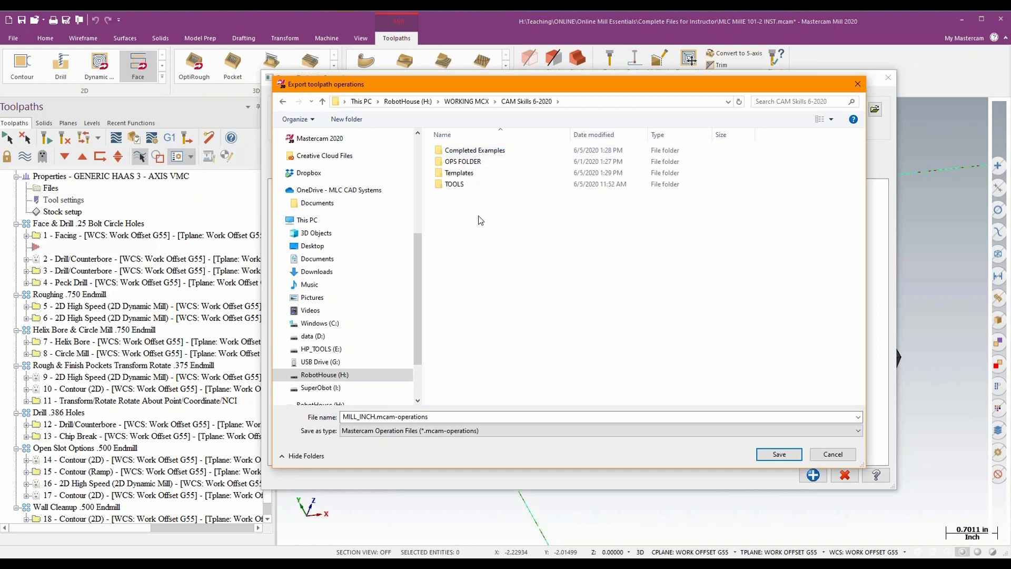
pyautogui.doubleClick(463, 162)
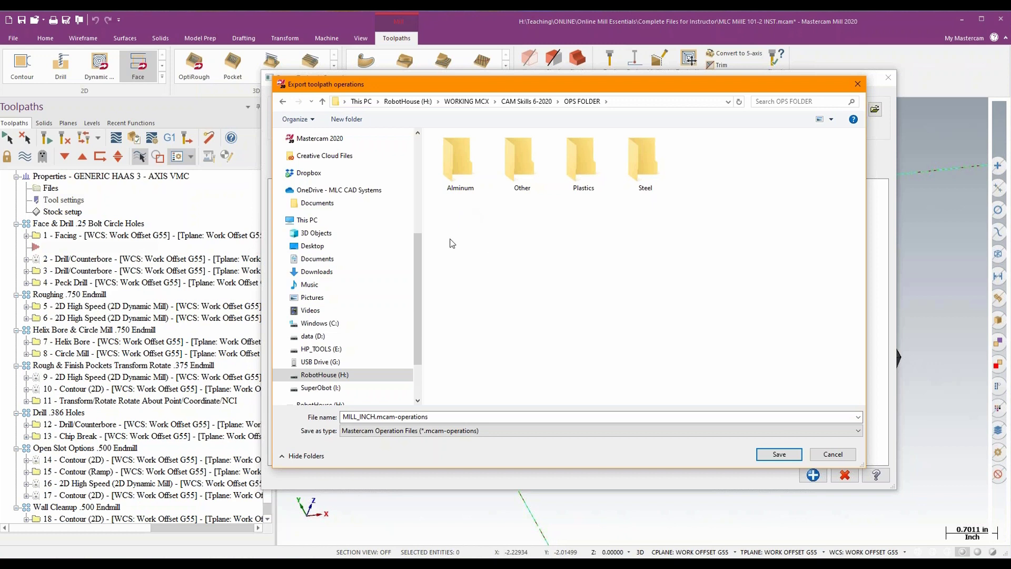
pyautogui.doubleClick(453, 169)
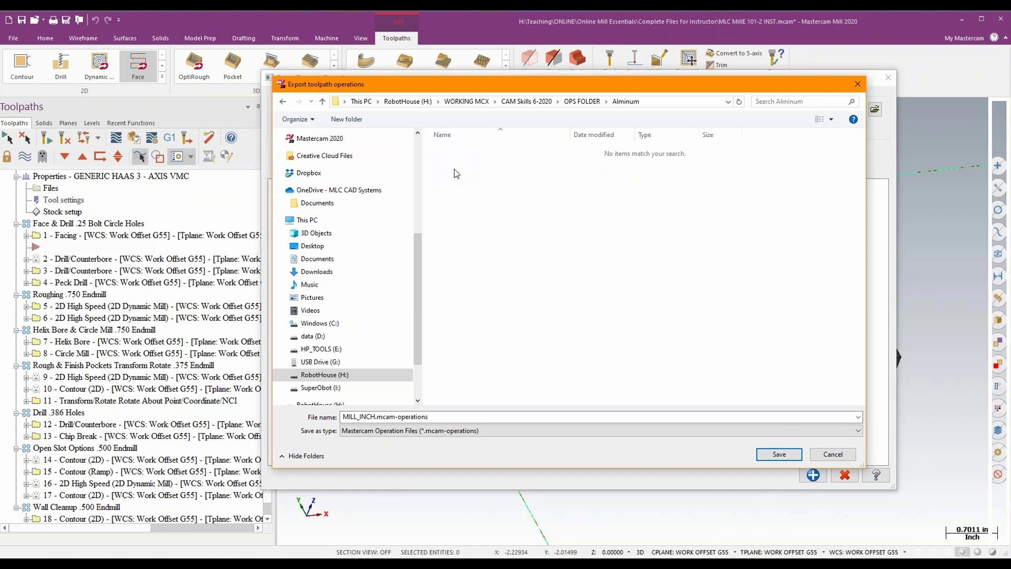
# - Name the destination operations file Good Aluminum Dynamics and save it
pyautogui.click(445, 416)
pyautogui.write('G')
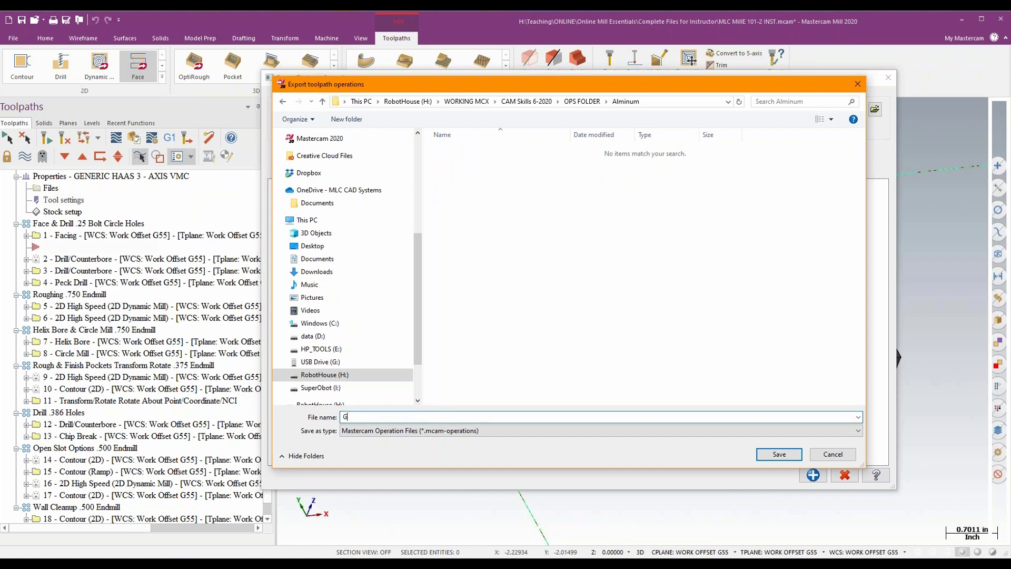
pyautogui.write('ood Aluminum Dynamics')
pyautogui.press('Return')
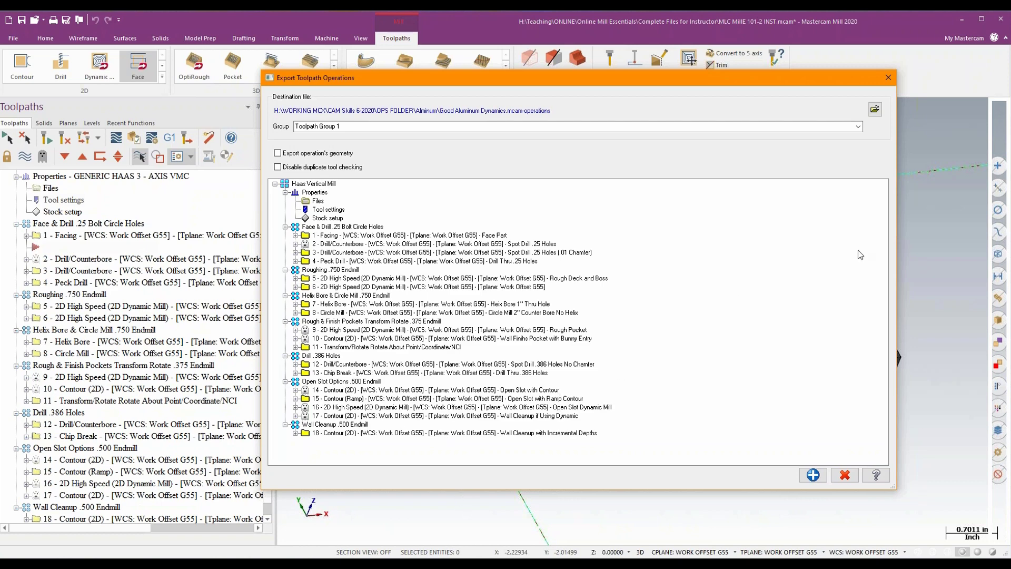
# - Export operations 1 Facing, 5 Rough Deck and Boss, and 9 Rough Pocket to the operations file
pyautogui.click(354, 235)
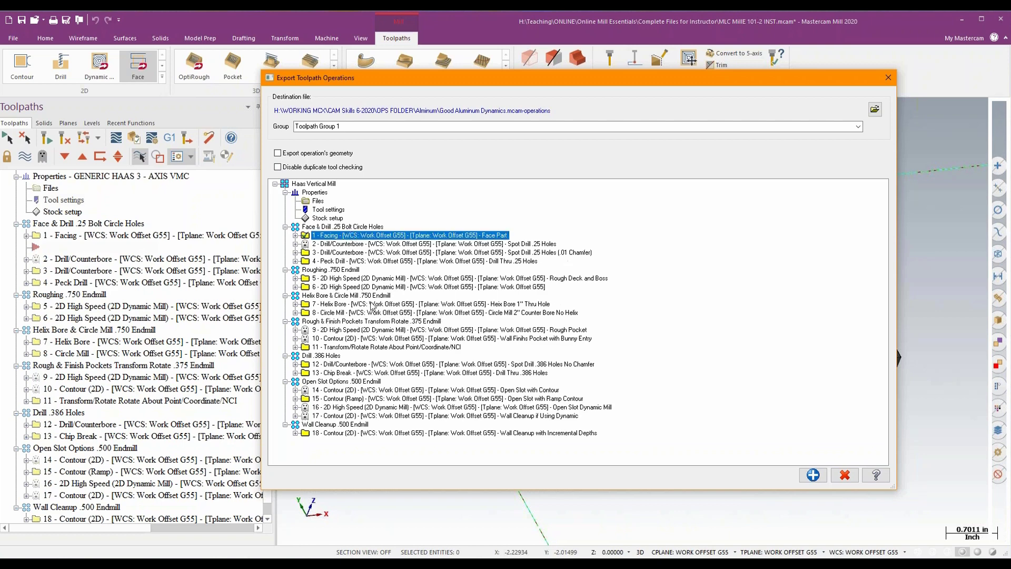
pyautogui.click(353, 279)
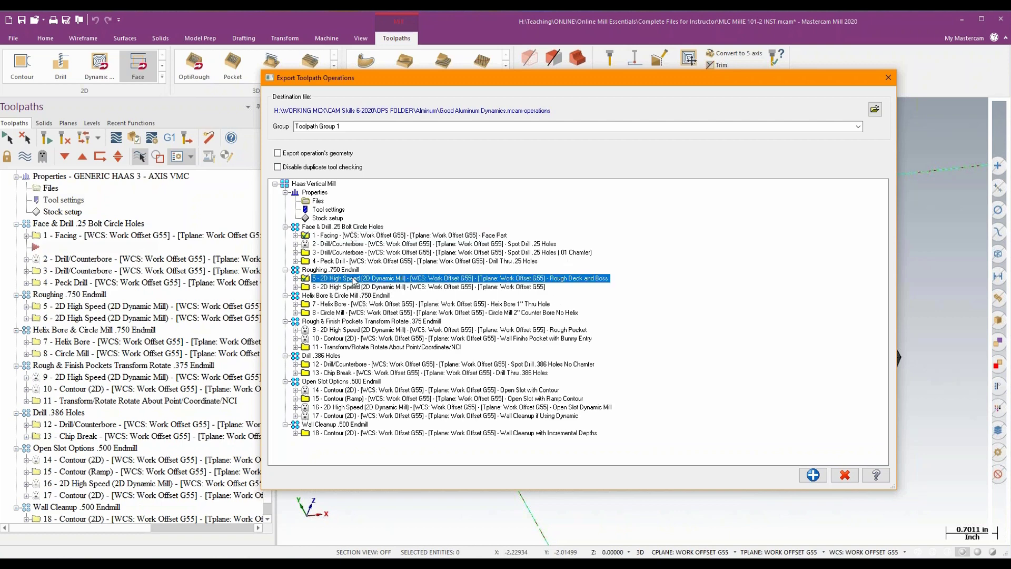
pyautogui.click(346, 330)
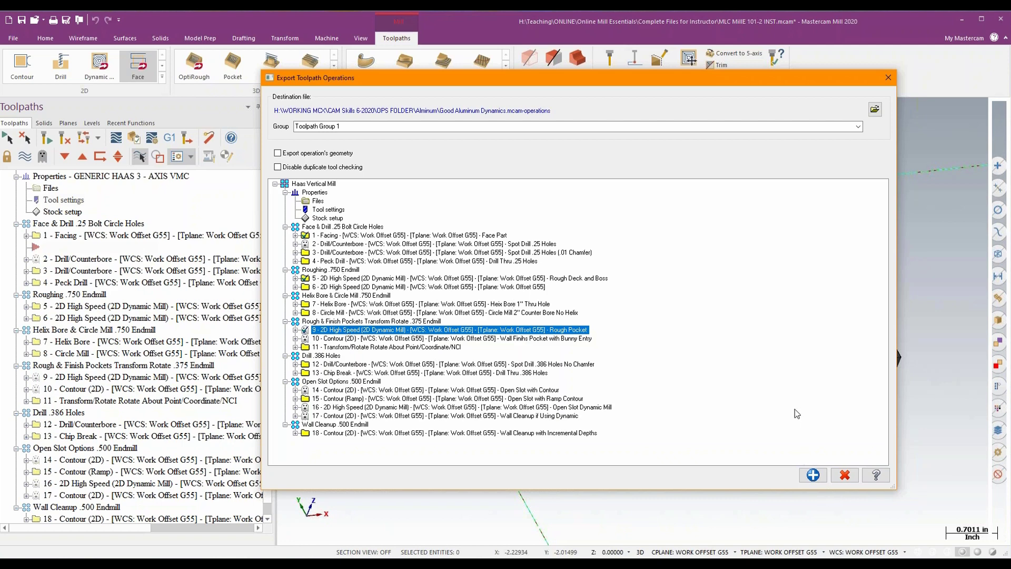
pyautogui.click(811, 475)
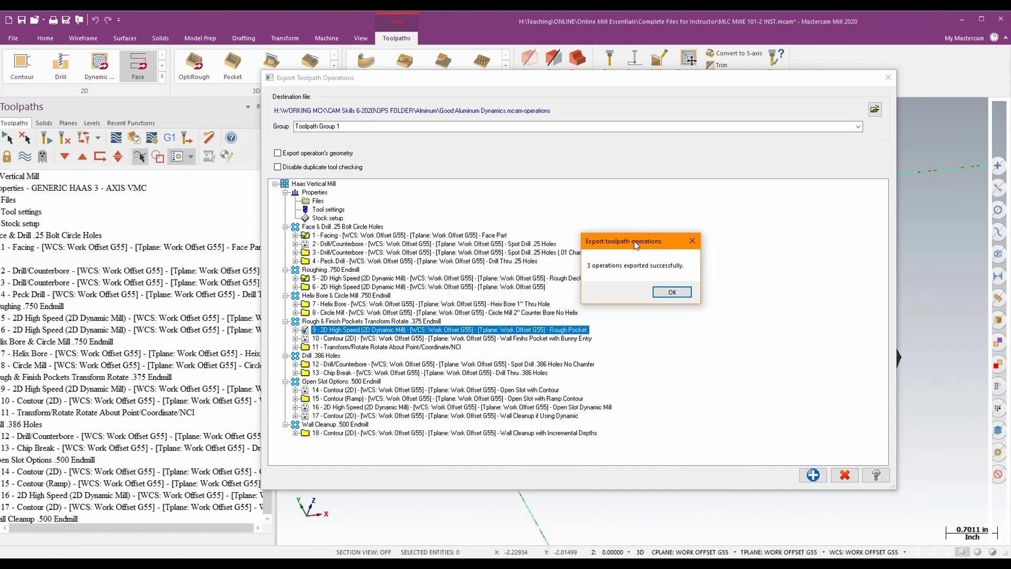
# - Check the exported Good Aluminum Dynamics file in the Alminum folder in File Explorer, and close the toolpath operations export
pyautogui.moveTo(634, 241); pyautogui.dragTo(641, 230)
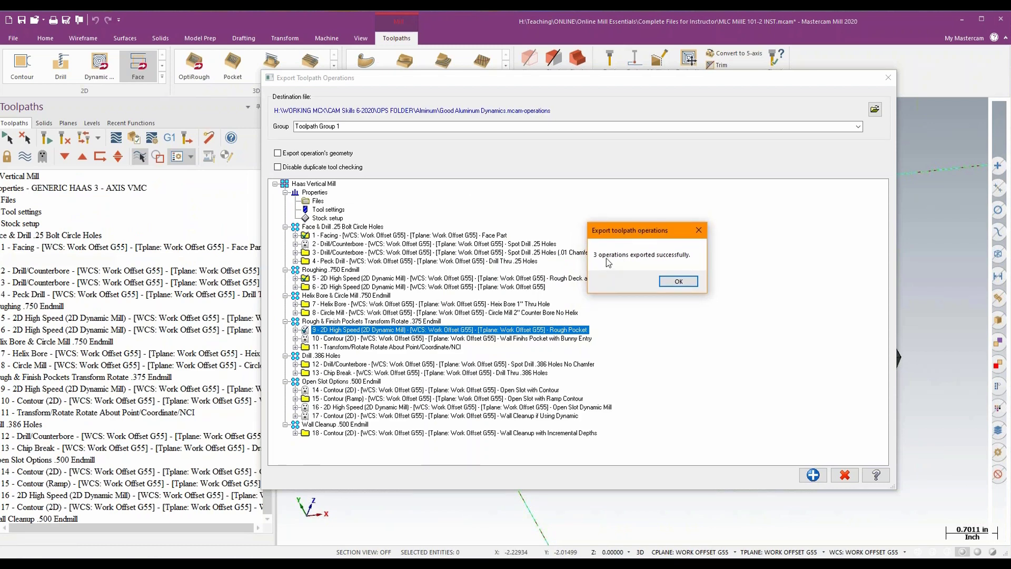
pyautogui.click(678, 281)
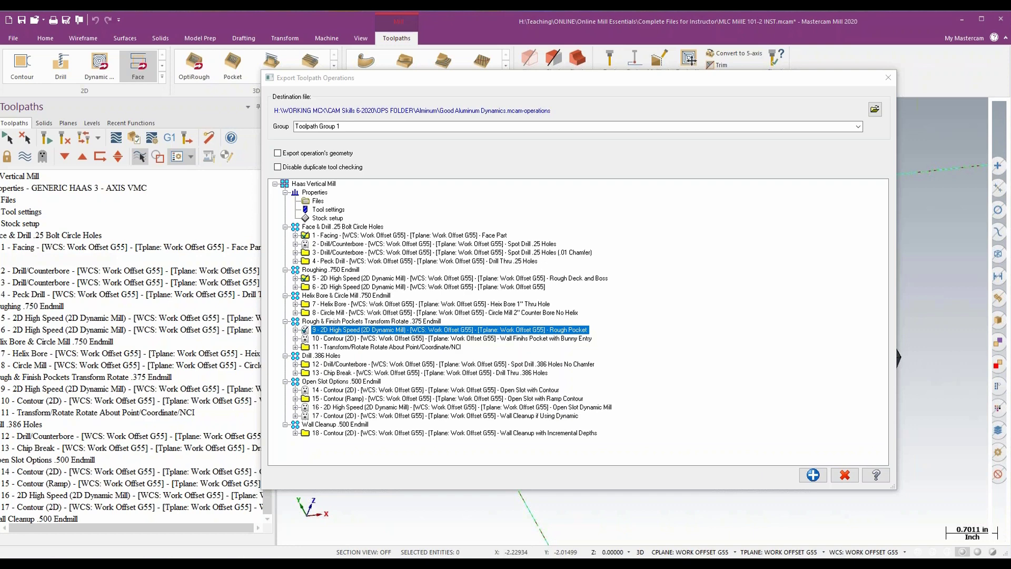
pyautogui.moveTo(1010, 24); pyautogui.dragTo(551, 94)
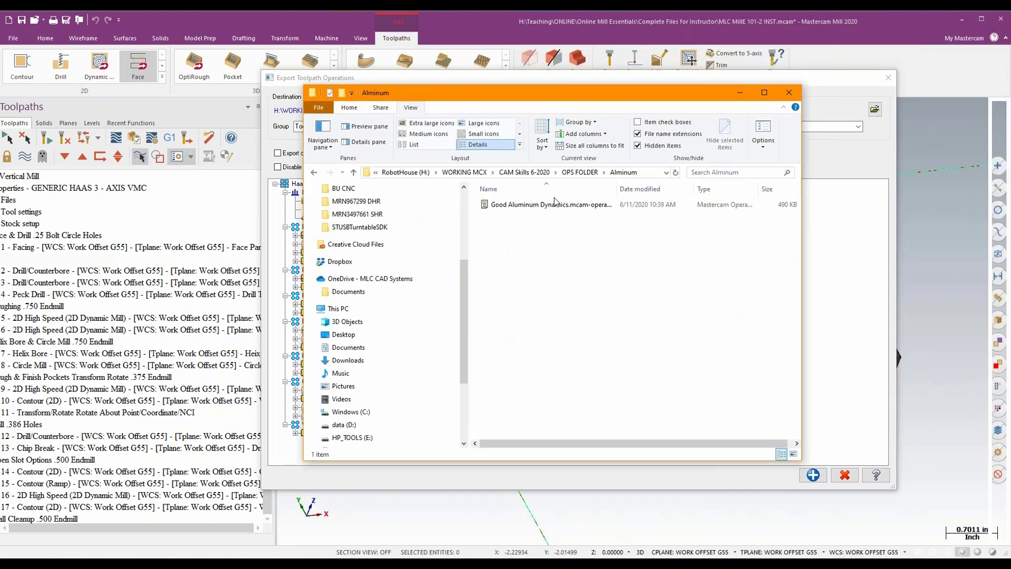
pyautogui.moveTo(800, 458); pyautogui.dragTo(955, 458)
pyautogui.moveTo(616, 188); pyautogui.dragTo(671, 188)
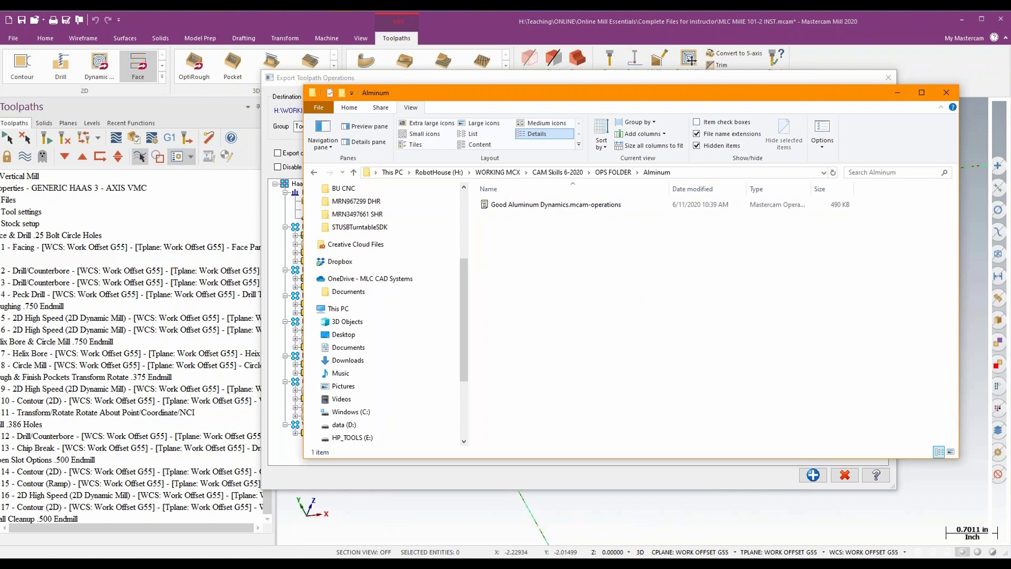
pyautogui.click(795, 77)
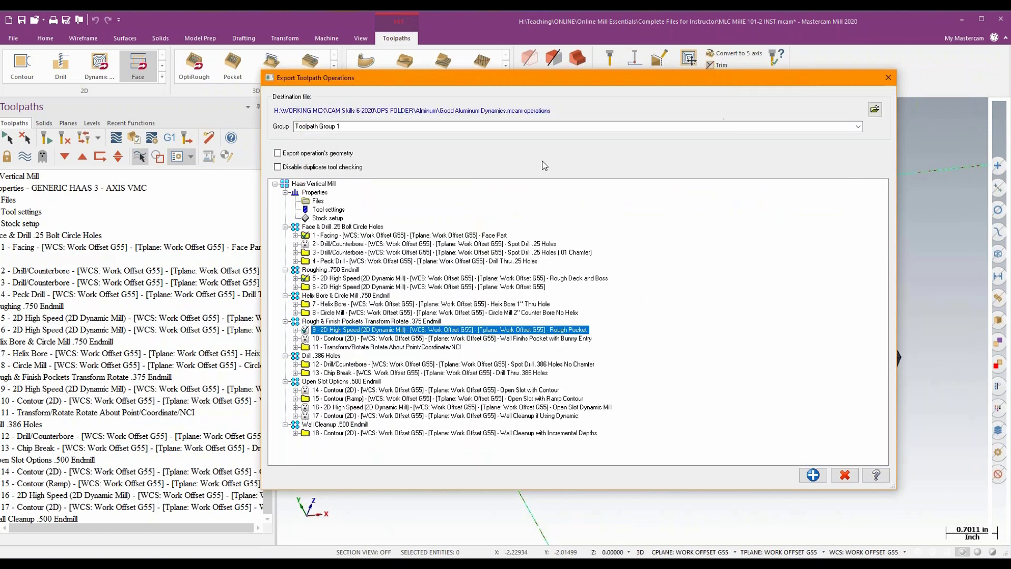
pyautogui.click(843, 475)
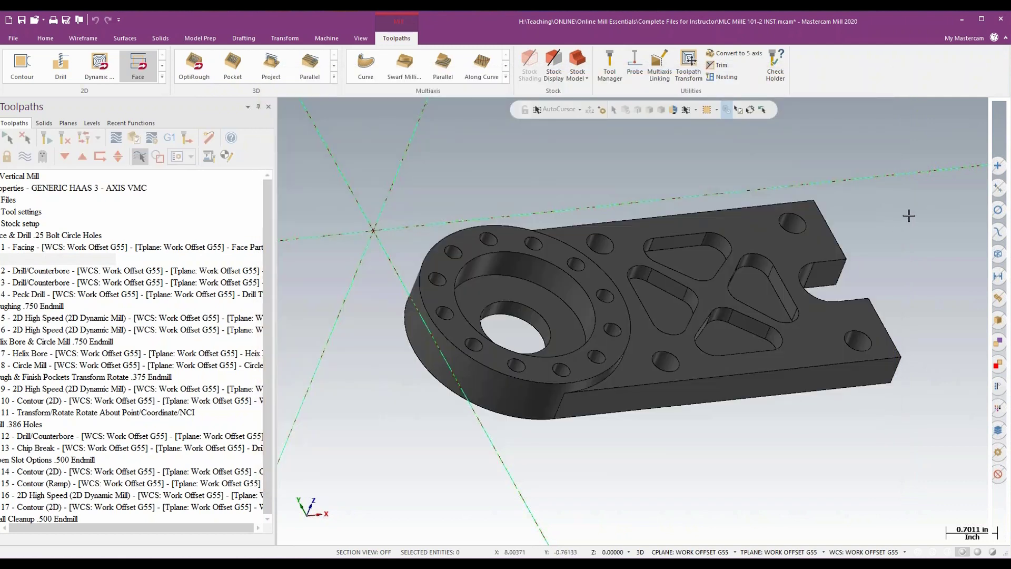
# - Discard the unsaved changes to MLC MillE 101-2 INST and Bracket, and open the EJ20 Plate part
pyautogui.click(9, 20)
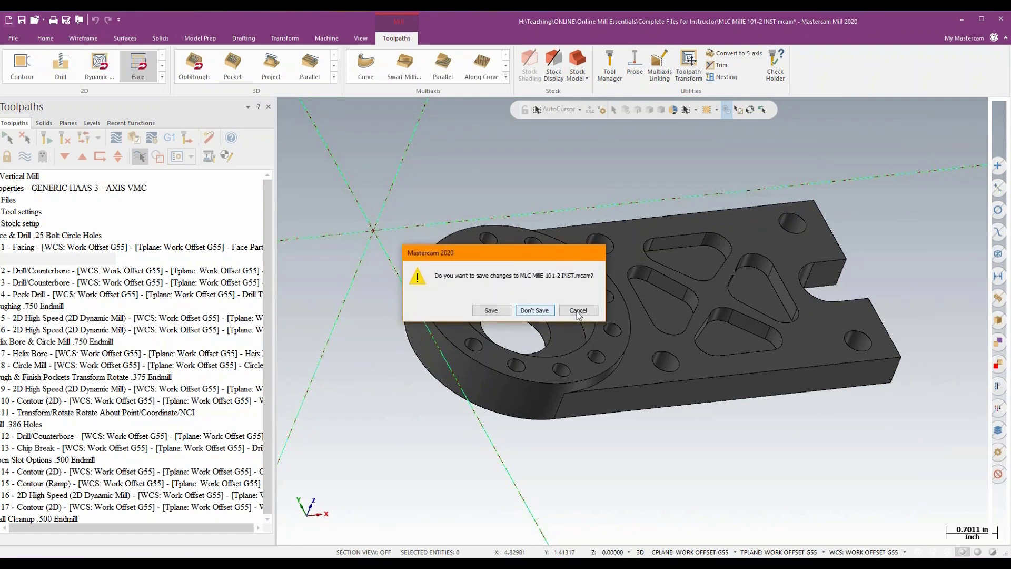
pyautogui.click(535, 310)
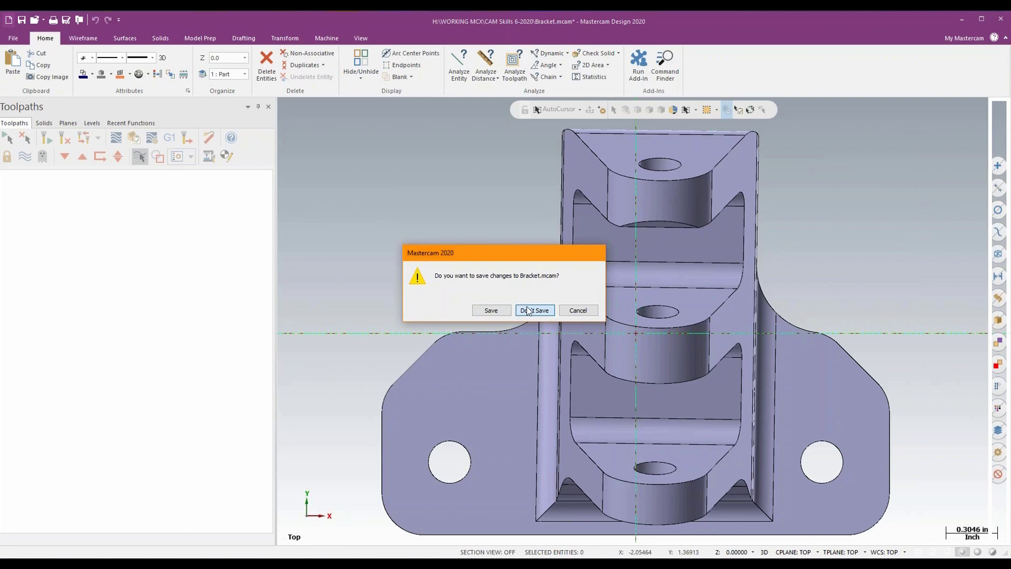
pyautogui.click(528, 310)
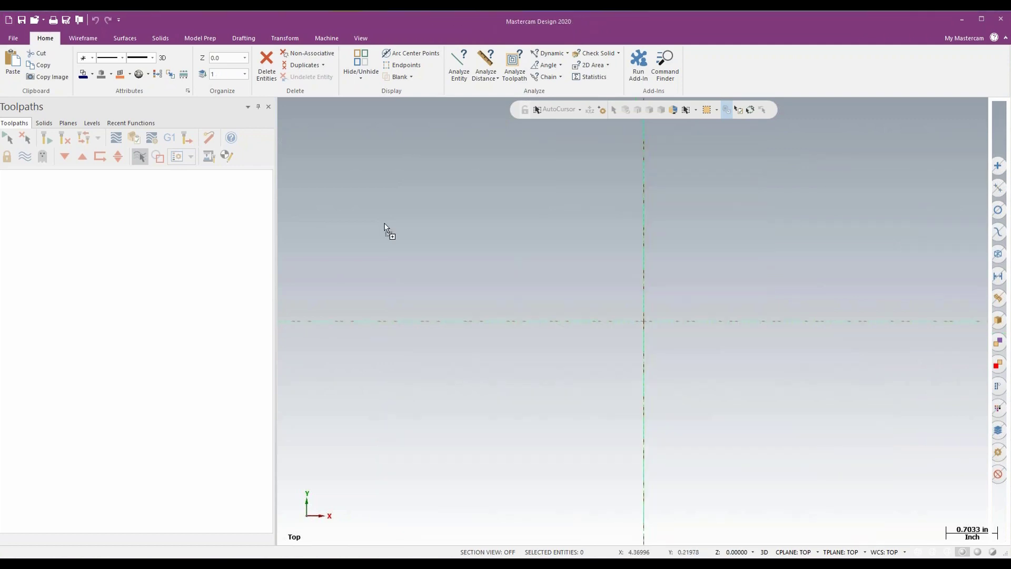
pyautogui.moveTo(788, 276); pyautogui.dragTo(790, 276, button='middle')
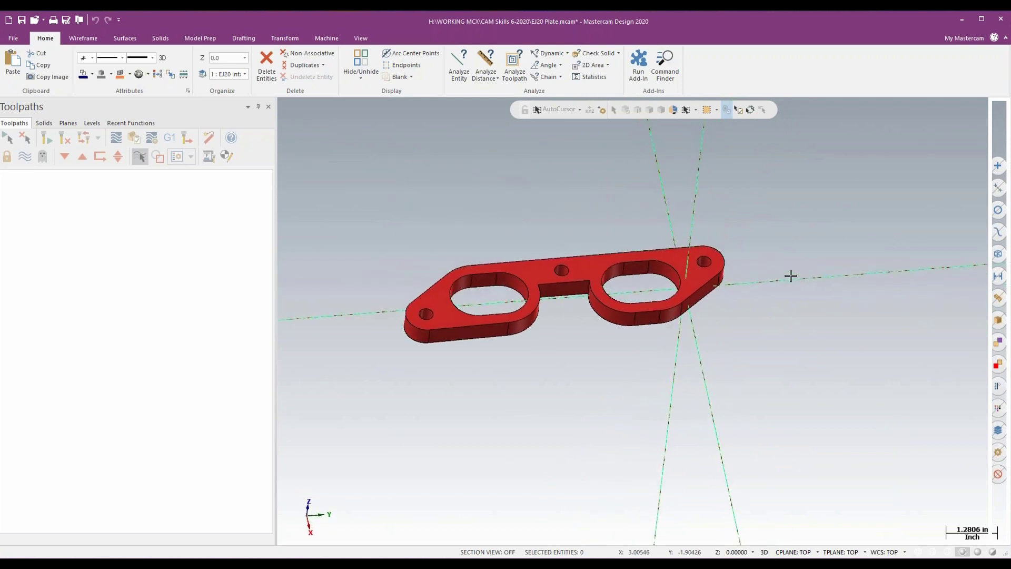
# - Add a default Mill machine group for the EJ20 plate
pyautogui.moveTo(648, 207); pyautogui.dragTo(656, 218, button='middle')
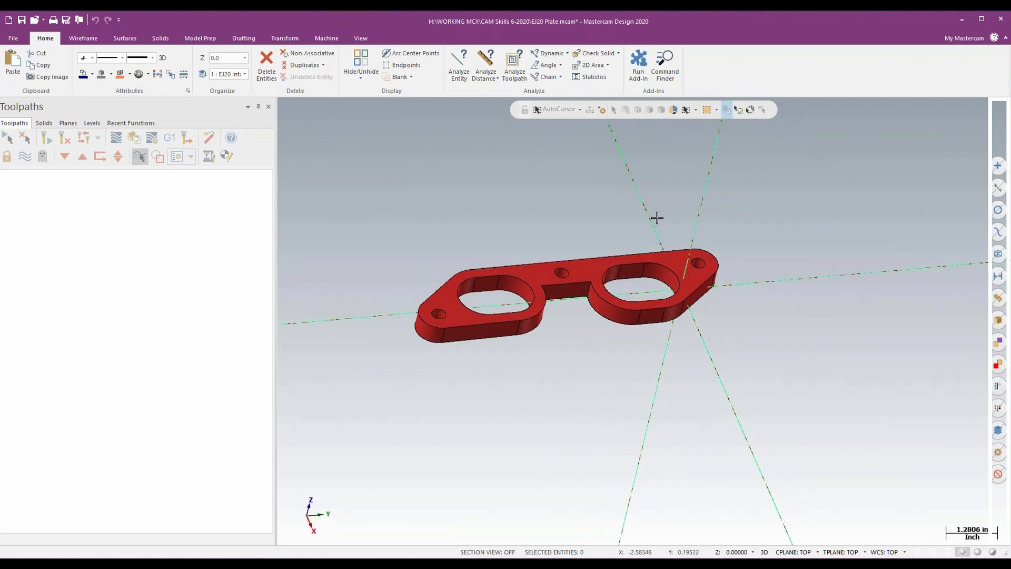
pyautogui.moveTo(599, 205); pyautogui.dragTo(597, 215, button='middle')
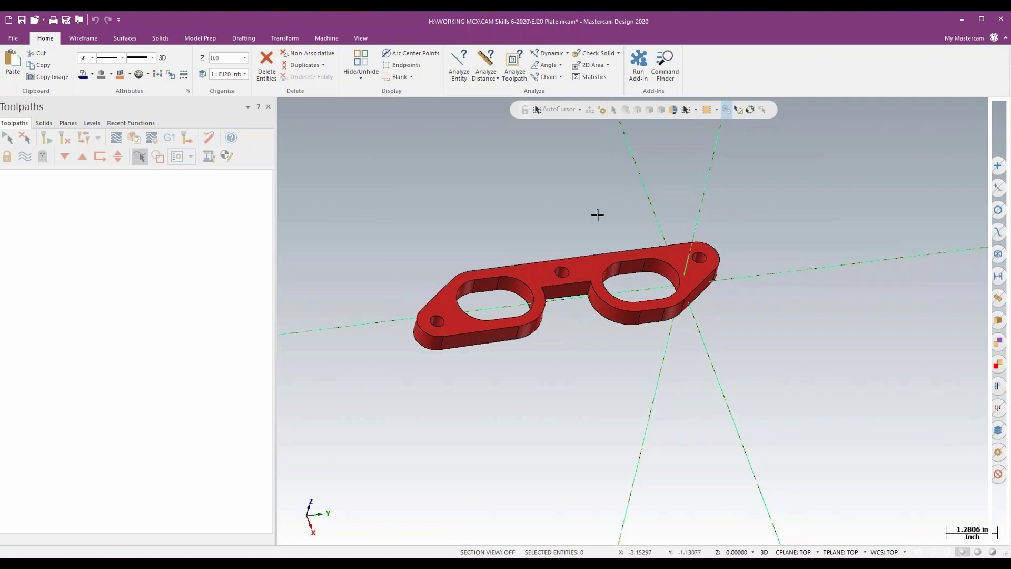
pyautogui.rightClick(536, 217)
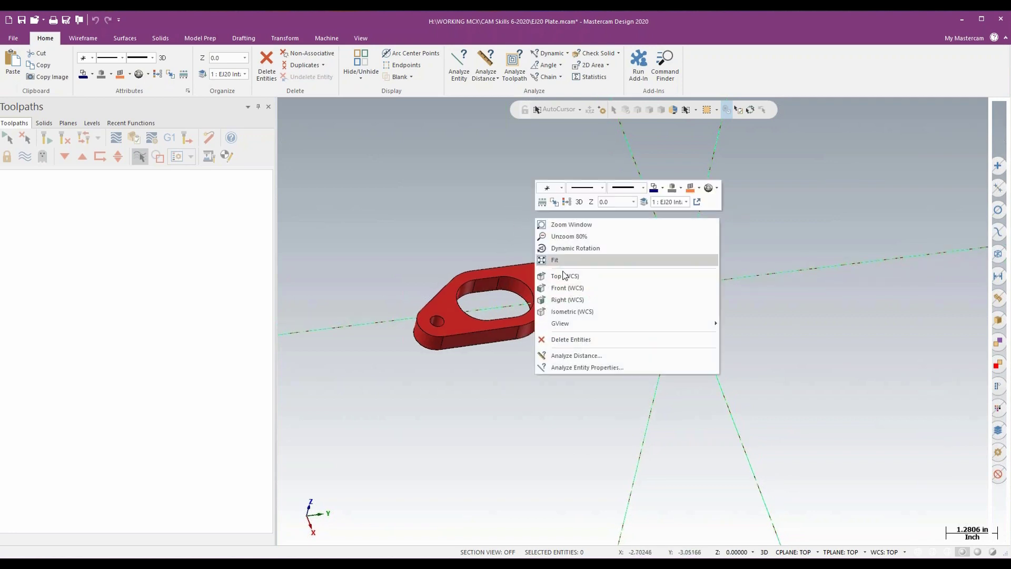
pyautogui.click(563, 275)
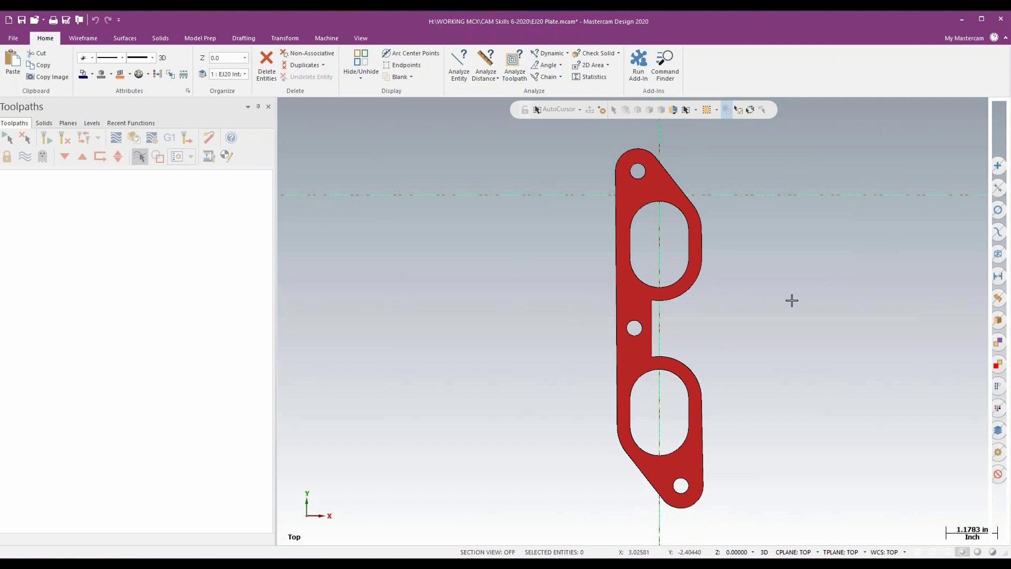
pyautogui.moveTo(791, 299); pyautogui.dragTo(582, 228, button='middle')
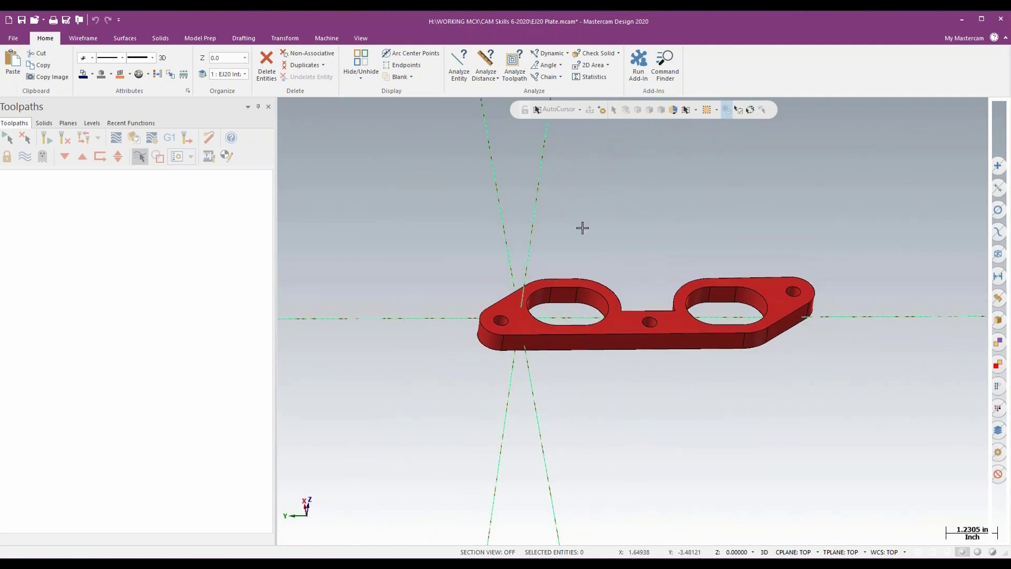
pyautogui.click(326, 38)
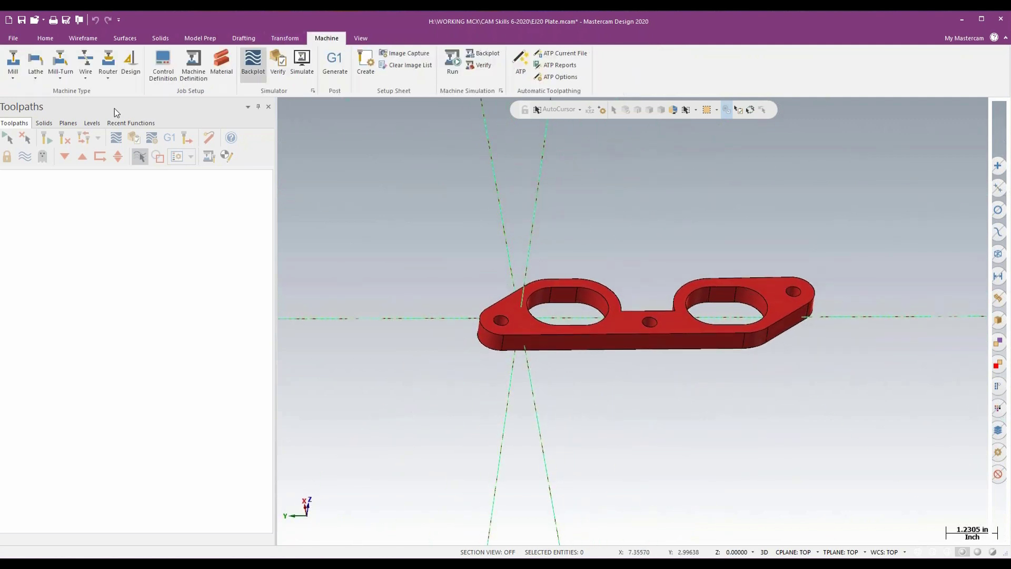
pyautogui.click(12, 74)
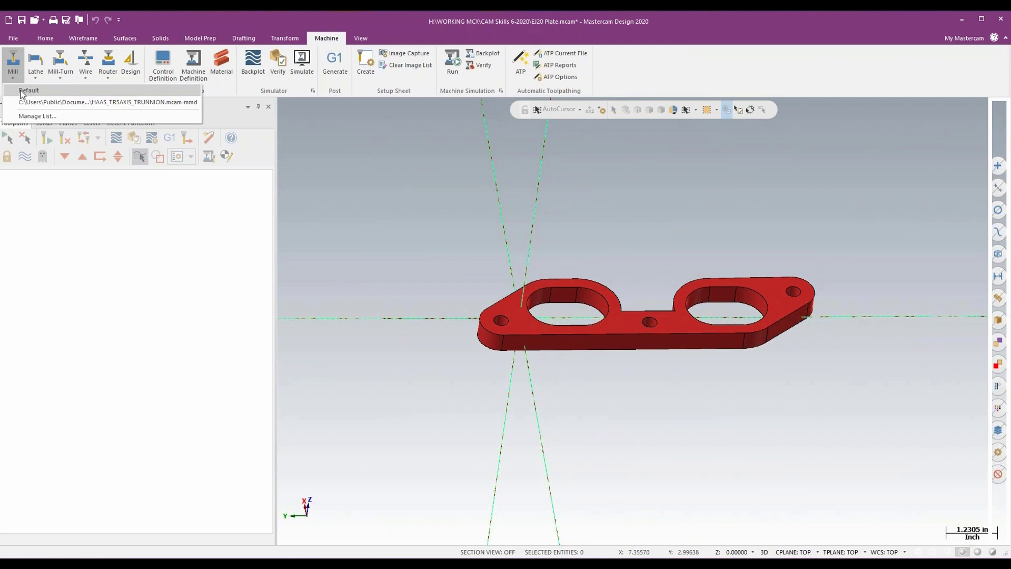
pyautogui.click(21, 91)
# - Open the import of toolpath operations, enlarge its window, and look through the operations in the default MILL_INCH library
pyautogui.moveTo(354, 212)
pyautogui.mouseDown(button='middle')
pyautogui.moveTo(388, 262)
pyautogui.moveTo(366, 253)
pyautogui.mouseUp(button='middle')
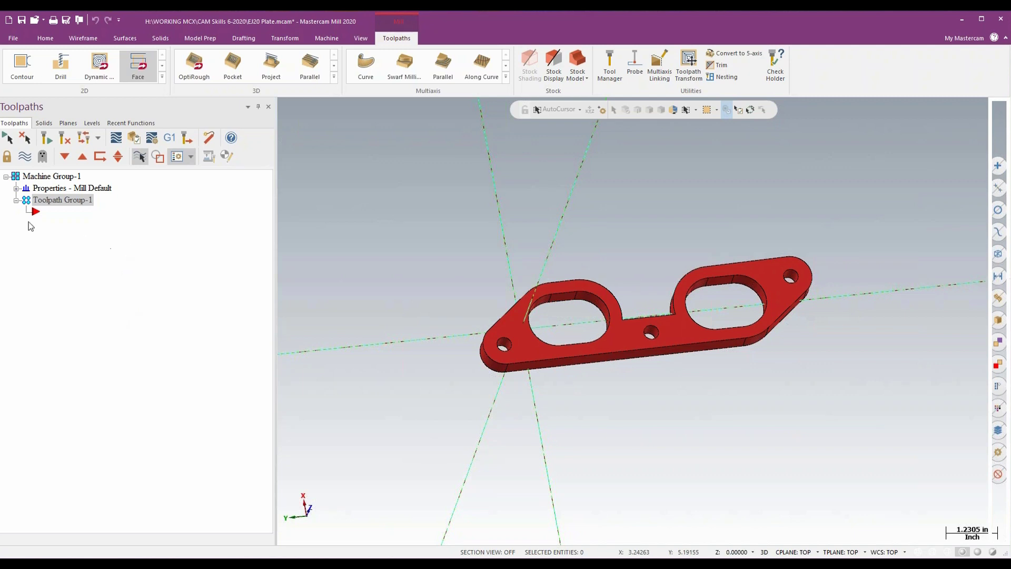
pyautogui.rightClick(164, 198)
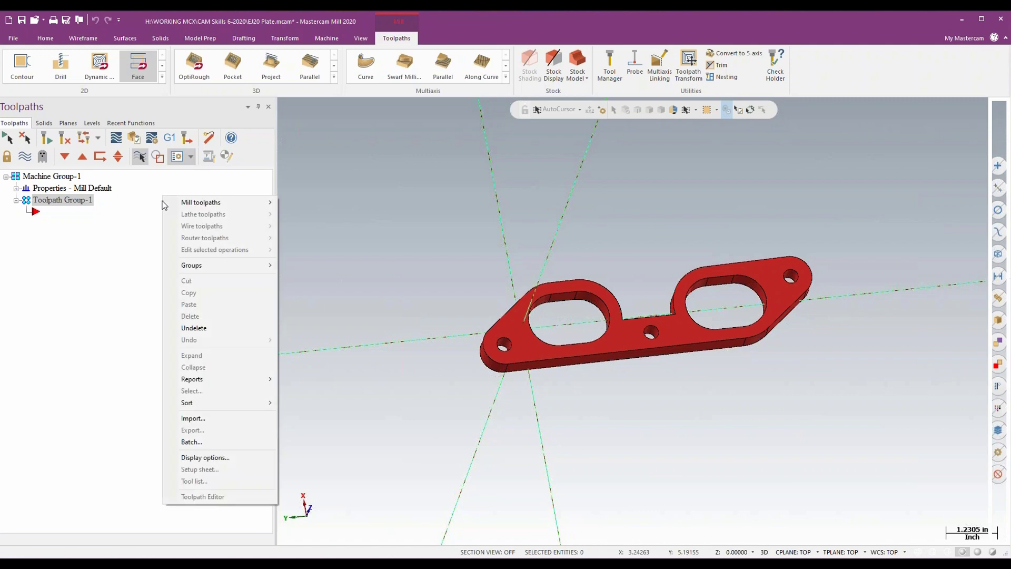
pyautogui.click(215, 419)
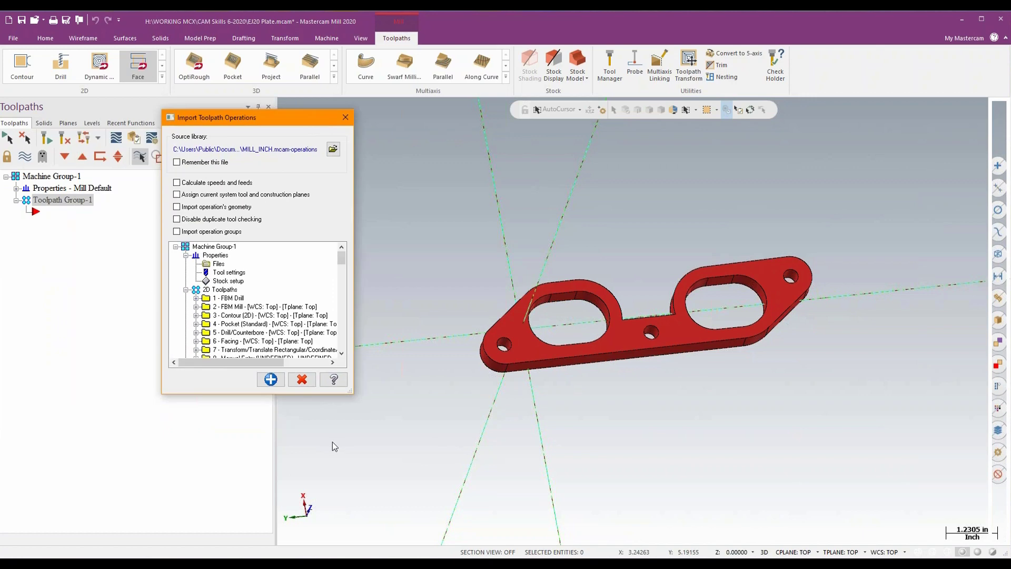
pyautogui.moveTo(353, 396); pyautogui.dragTo(839, 537)
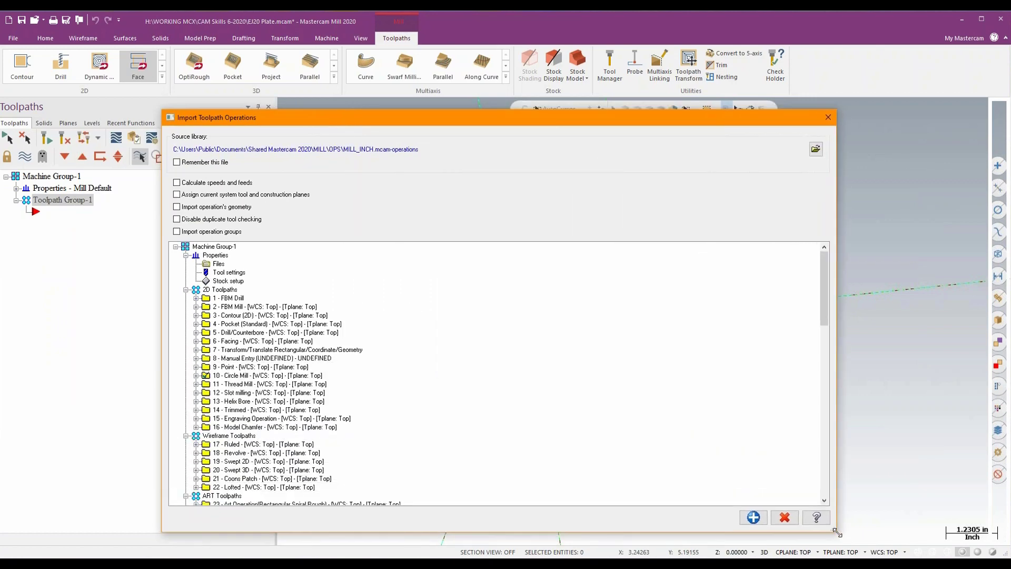
pyautogui.moveTo(615, 113); pyautogui.dragTo(630, 48)
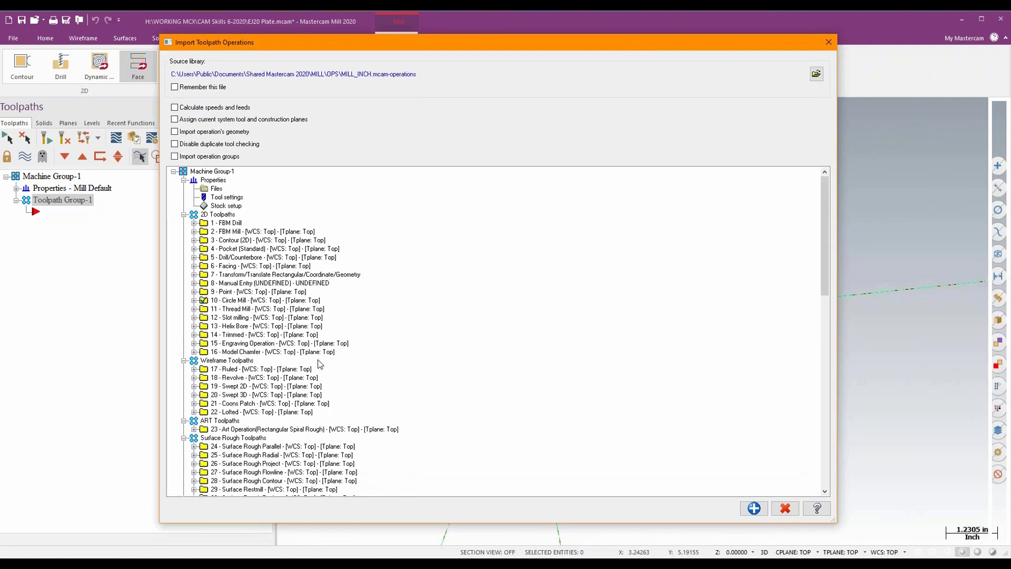
pyautogui.scroll(-14, 453, 429)
pyautogui.scroll(-9, 457, 428)
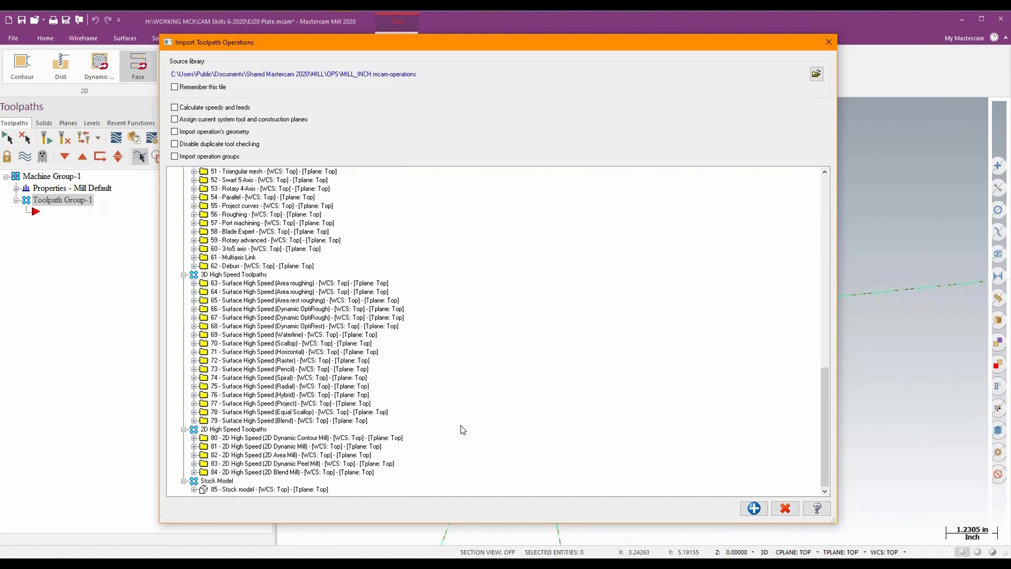
pyautogui.scroll(20, 460, 429)
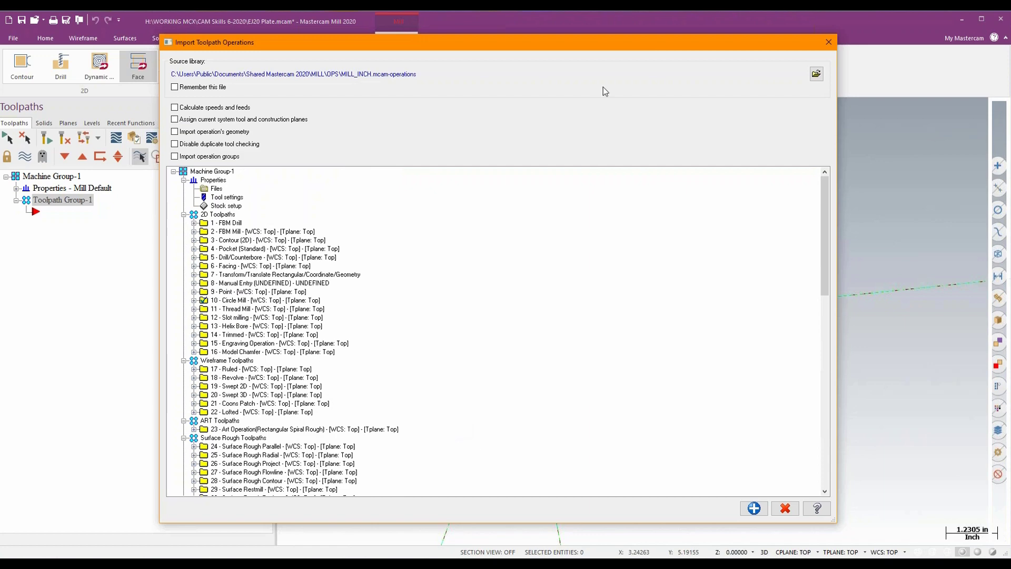
# - Load Good Aluminum Dynamics.mcam-operations as the source library from WORKING MCX > CAM Skills 6-2020 > OPS FOLDER > Alminum on the RobotHouse (H:) drive
pyautogui.click(815, 74)
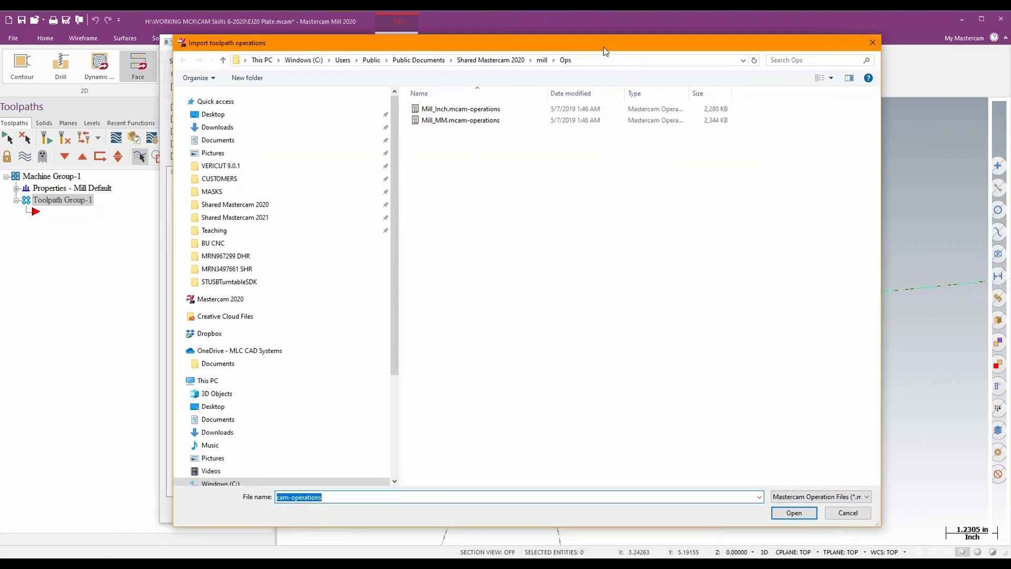
pyautogui.scroll(-2, 284, 325)
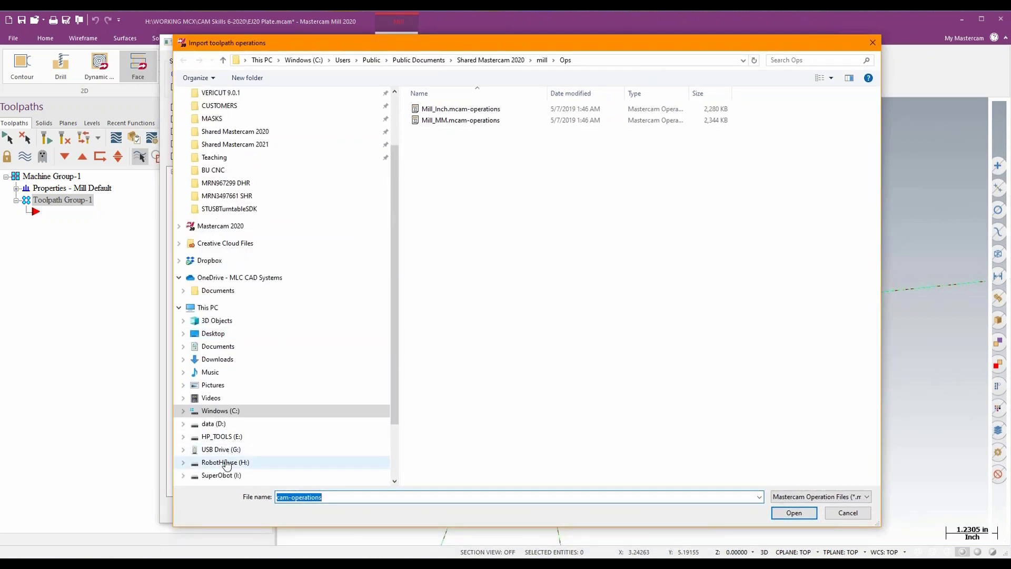
pyautogui.click(225, 462)
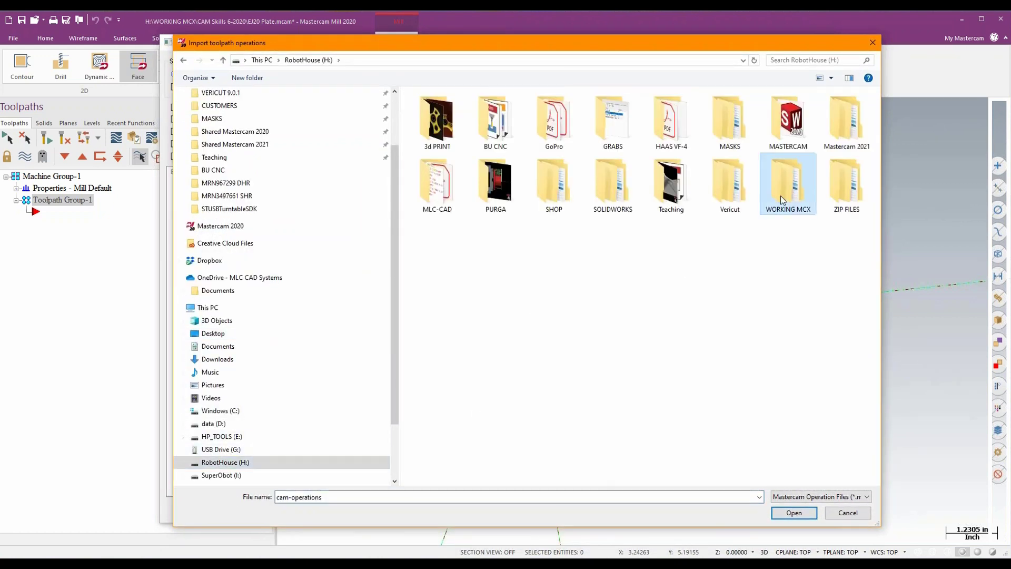
pyautogui.doubleClick(780, 195)
pyautogui.doubleClick(457, 111)
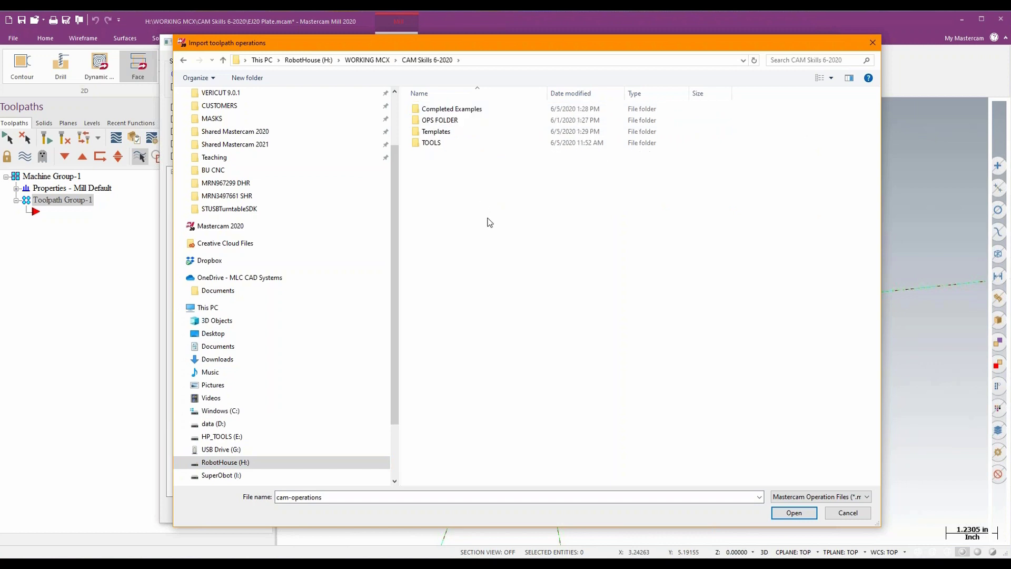
pyautogui.click(441, 122)
pyautogui.doubleClick(441, 122)
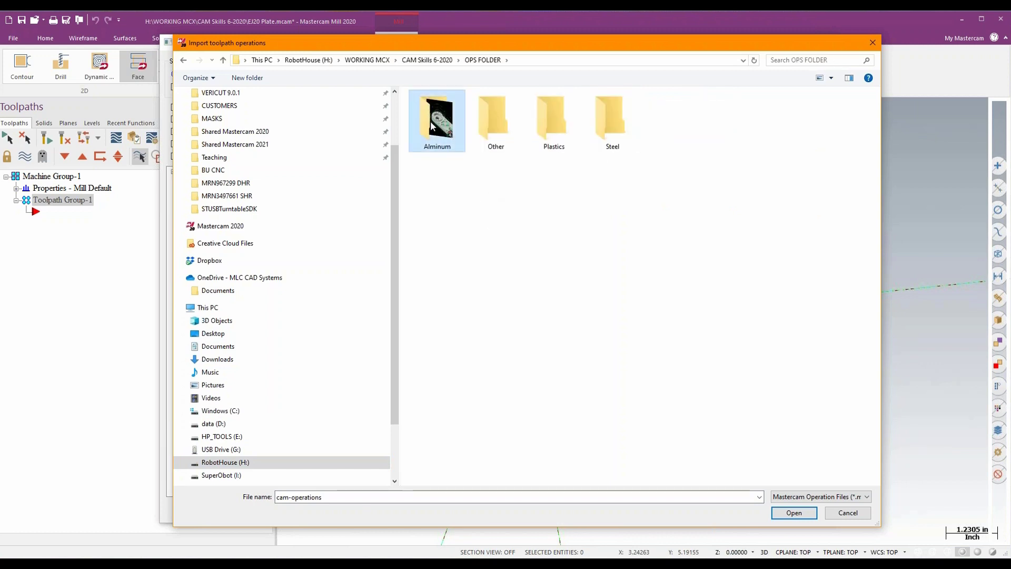
pyautogui.doubleClick(440, 121)
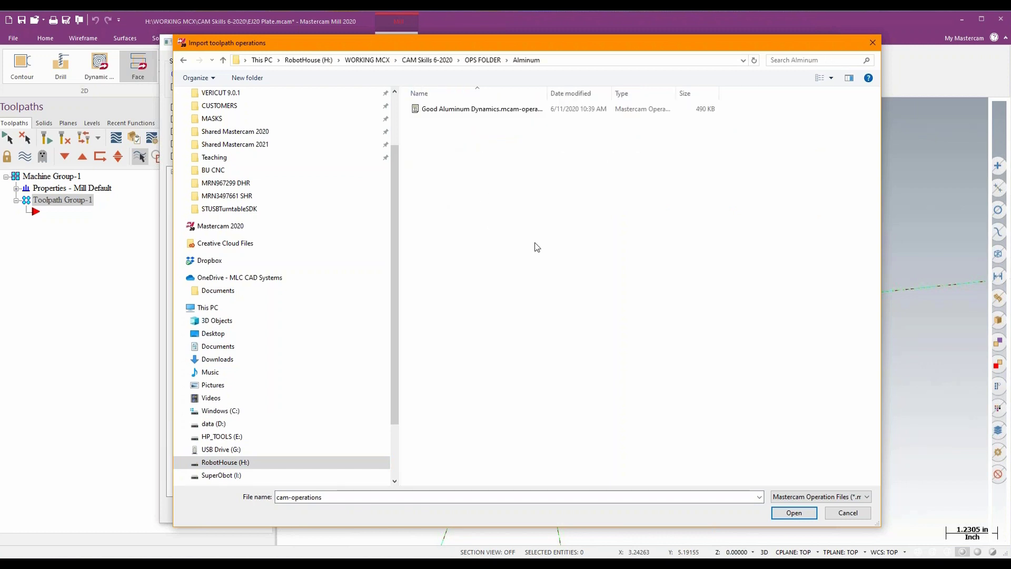
pyautogui.click(477, 108)
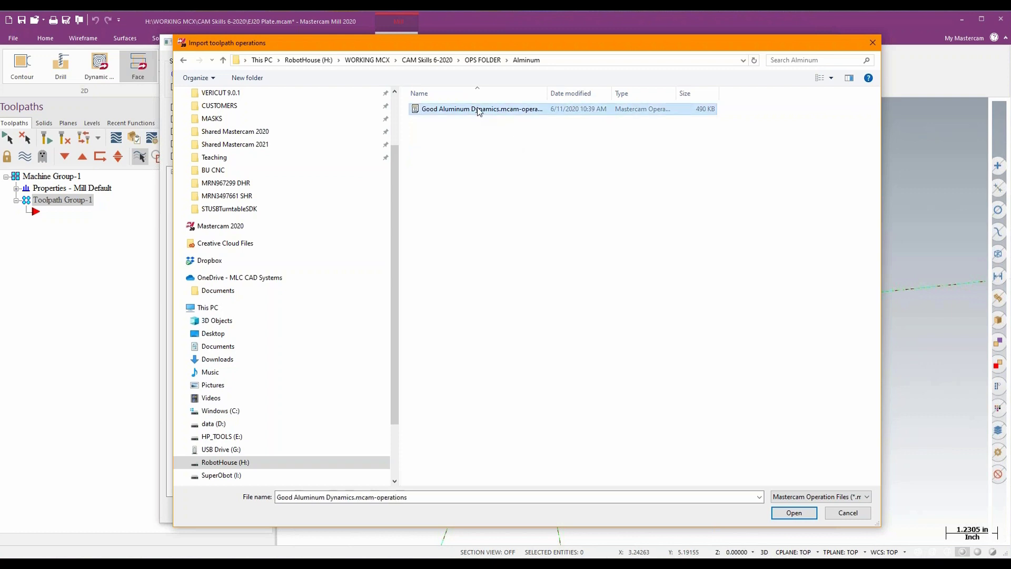
pyautogui.click(794, 512)
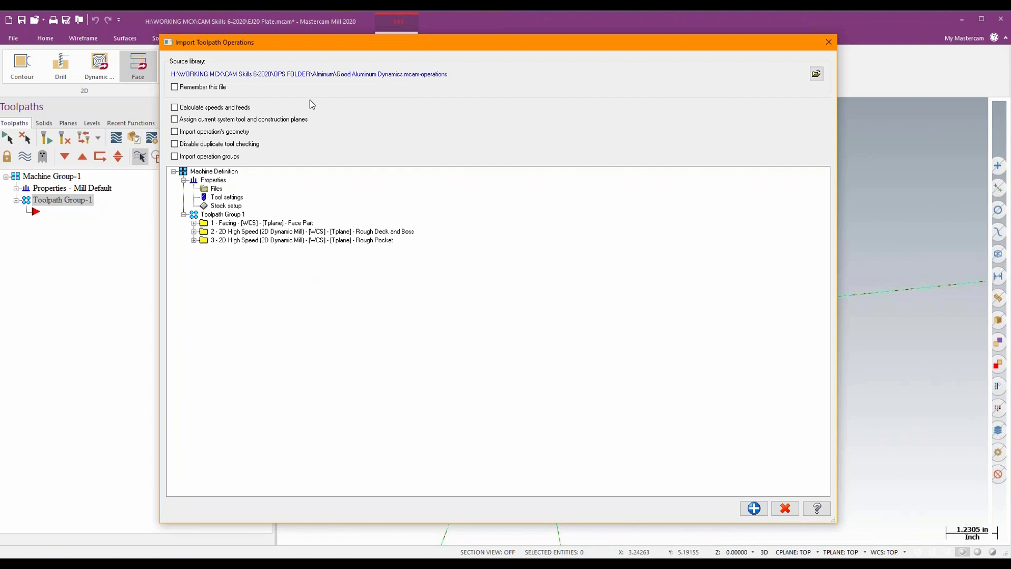
# - Import all operations of Toolpath Group 1 with the current system tool and construction planes assigned
pyautogui.click(175, 120)
pyautogui.click(220, 215)
pyautogui.click(753, 507)
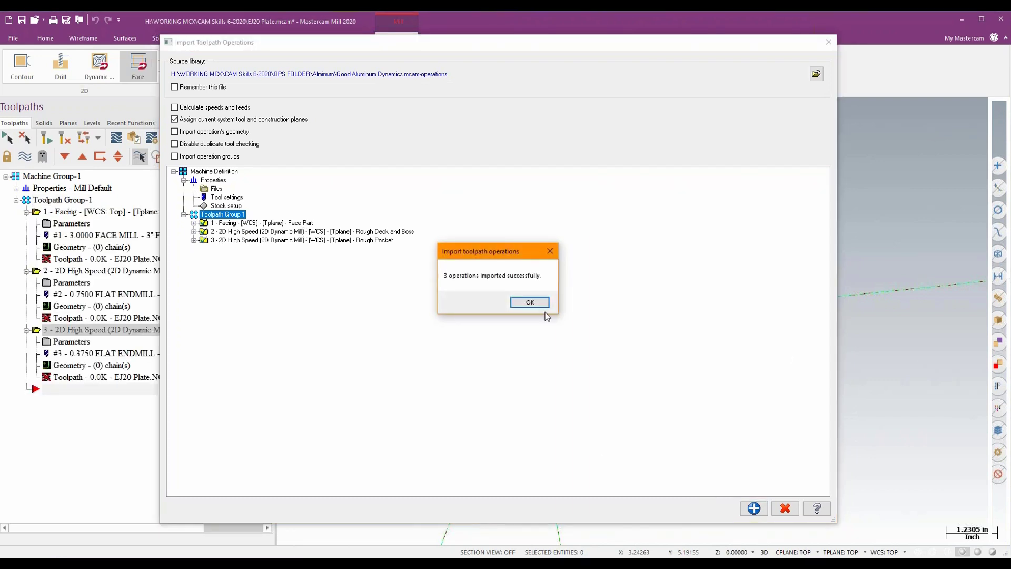
pyautogui.click(533, 303)
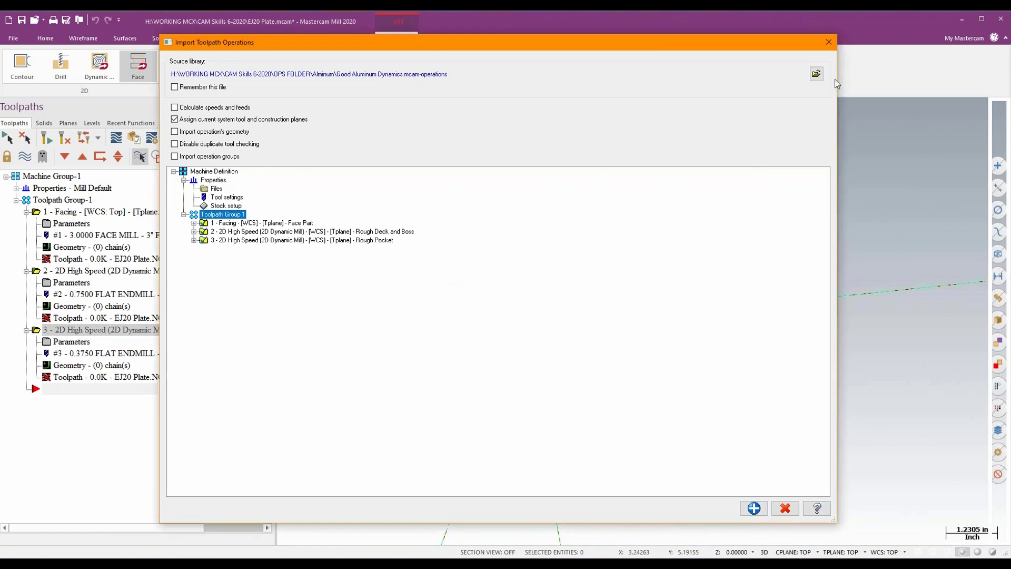
# - Close the toolpath operations import and start a rectangular Bounding Box around the EJ20 plate solid
pyautogui.click(828, 42)
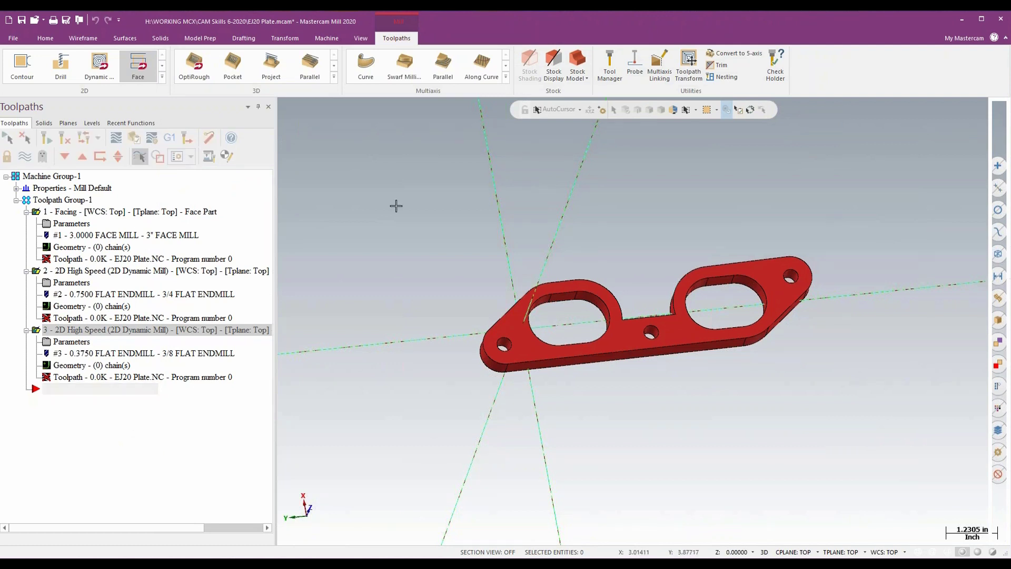
pyautogui.click(79, 38)
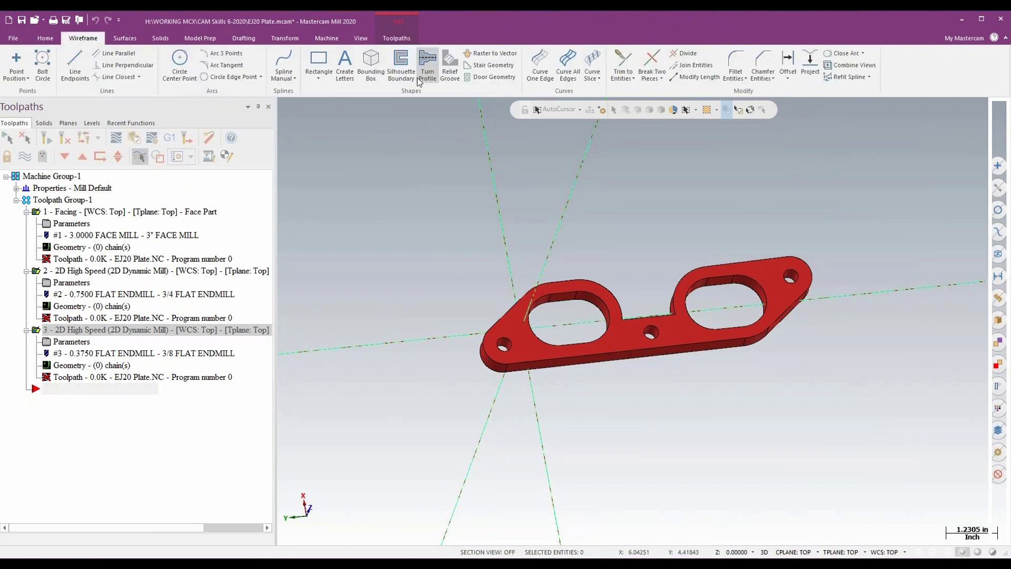
pyautogui.click(366, 67)
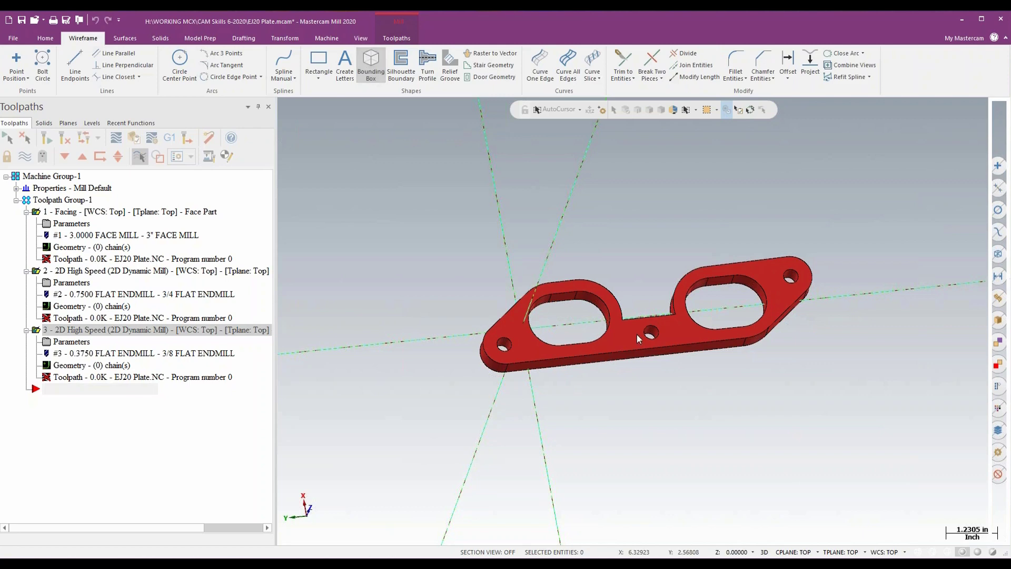
pyautogui.click(603, 330)
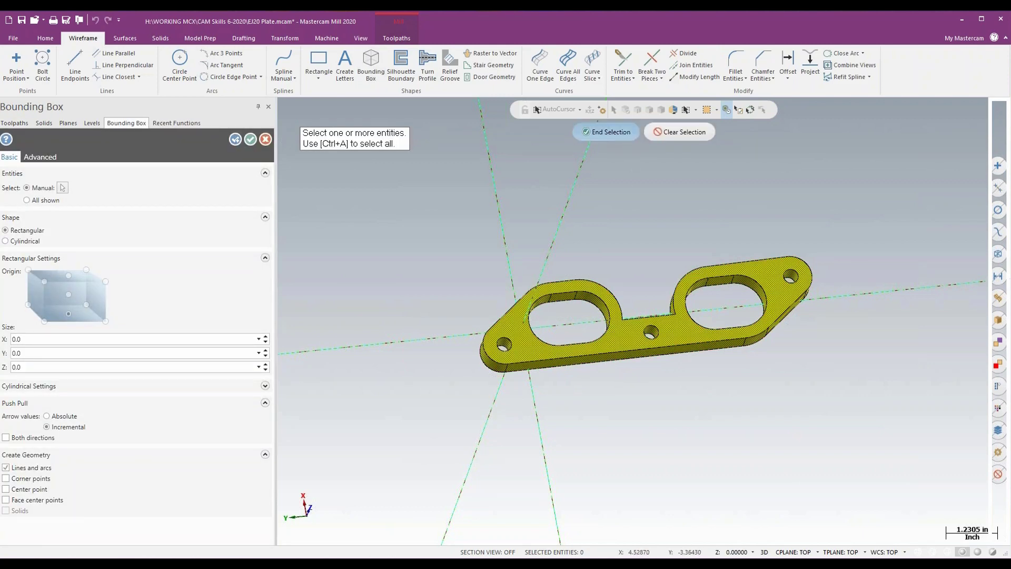
pyautogui.click(605, 131)
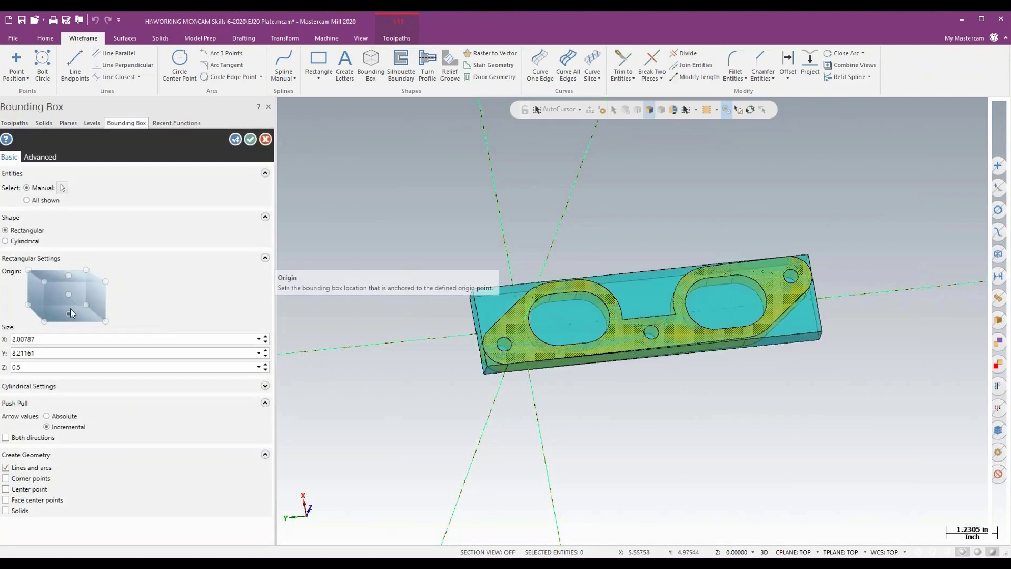
# - Set the bounding box size to 2.25 in X and 8.5 in Y
pyautogui.moveTo(719, 465); pyautogui.dragTo(729, 458, button='middle')
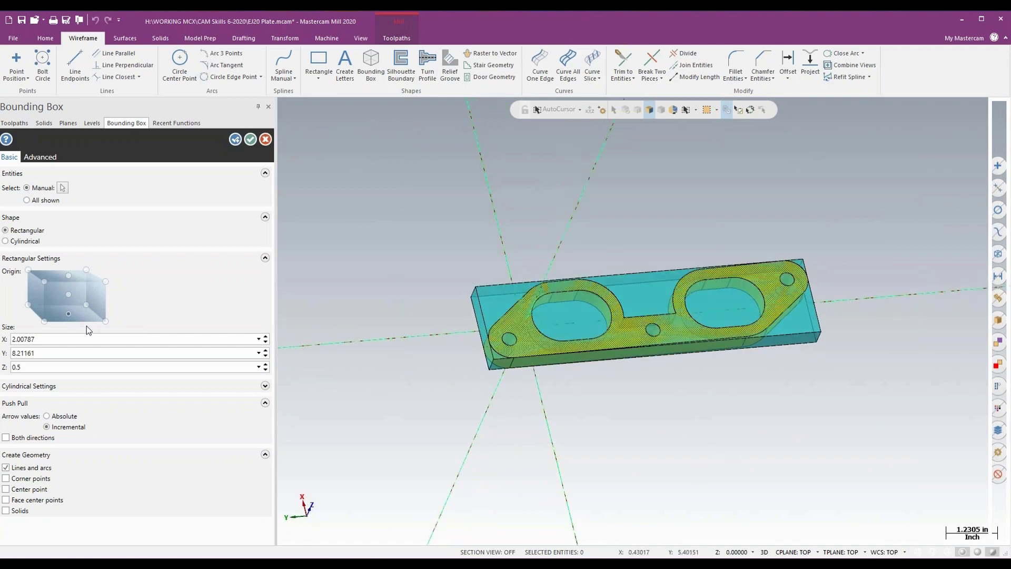
pyautogui.click(50, 339)
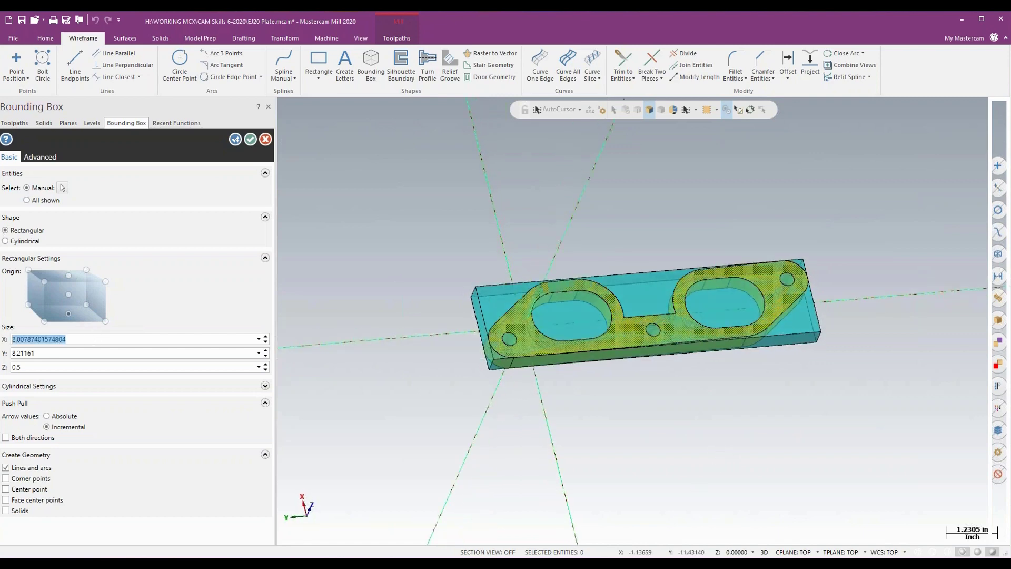
pyautogui.write('2.25')
pyautogui.press('Tab')
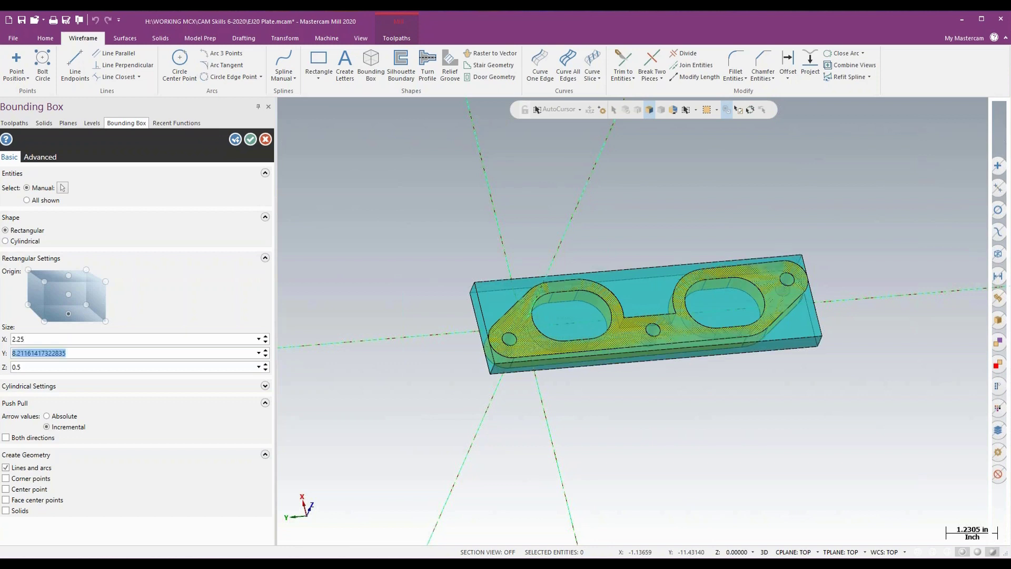
pyautogui.write('8.5')
pyautogui.press('Tab')
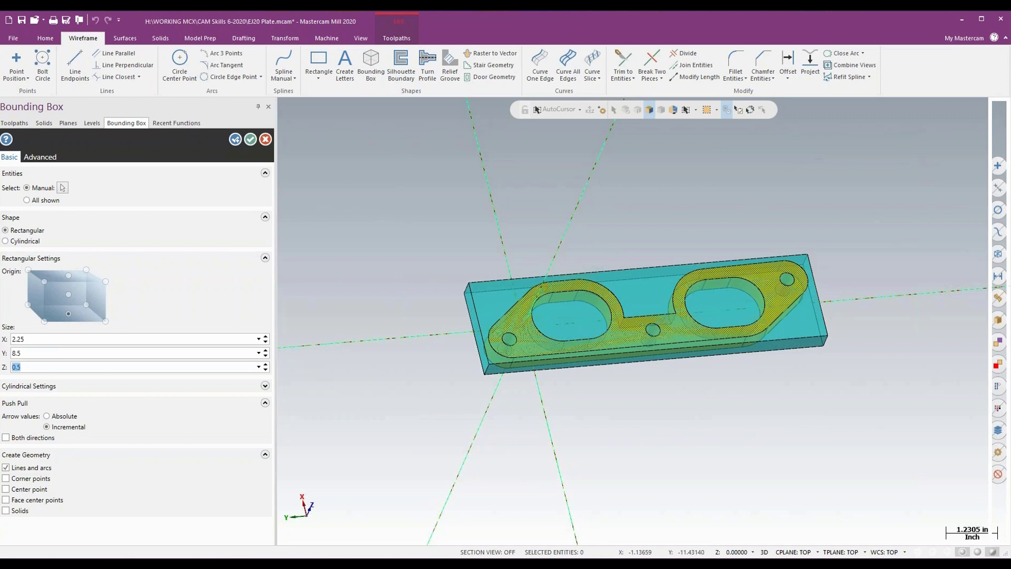
# - Extend the bounding box's top face upward by 0.125 in and create the box as lines and arcs
pyautogui.click(629, 296)
pyautogui.moveTo(867, 274); pyautogui.dragTo(838, 229, button='middle')
pyautogui.click(654, 297)
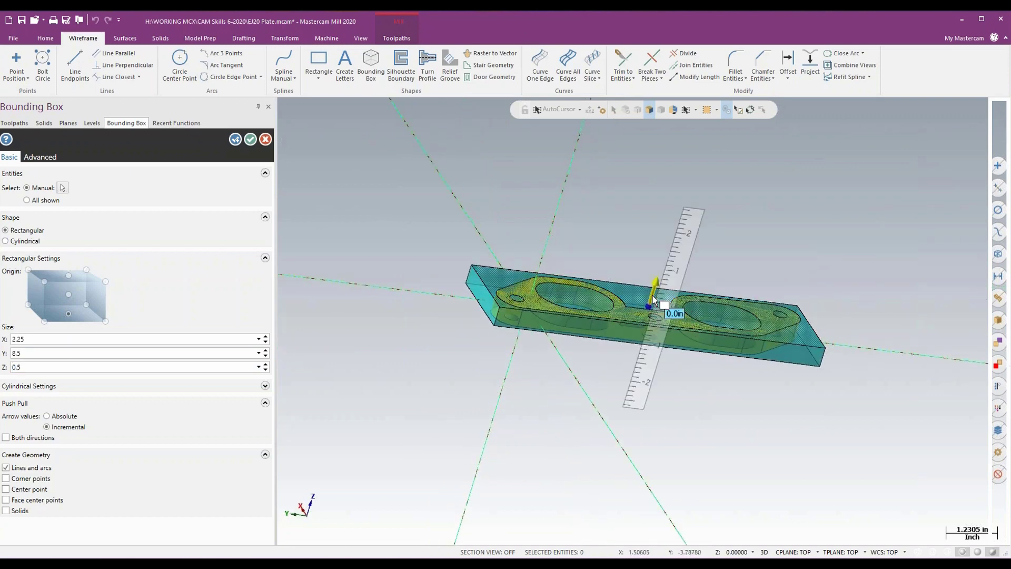
pyautogui.click(648, 307)
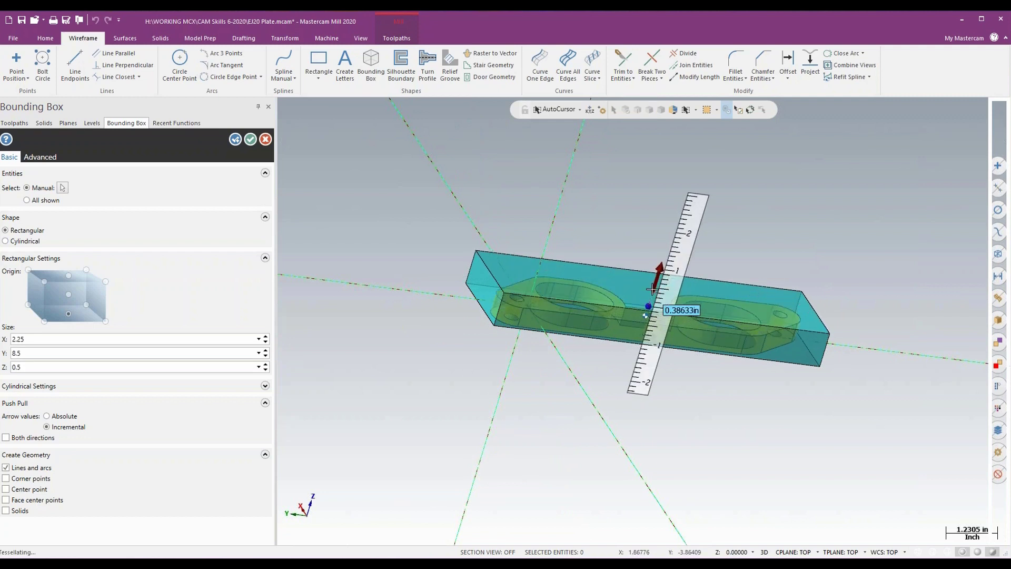
pyautogui.write('.125')
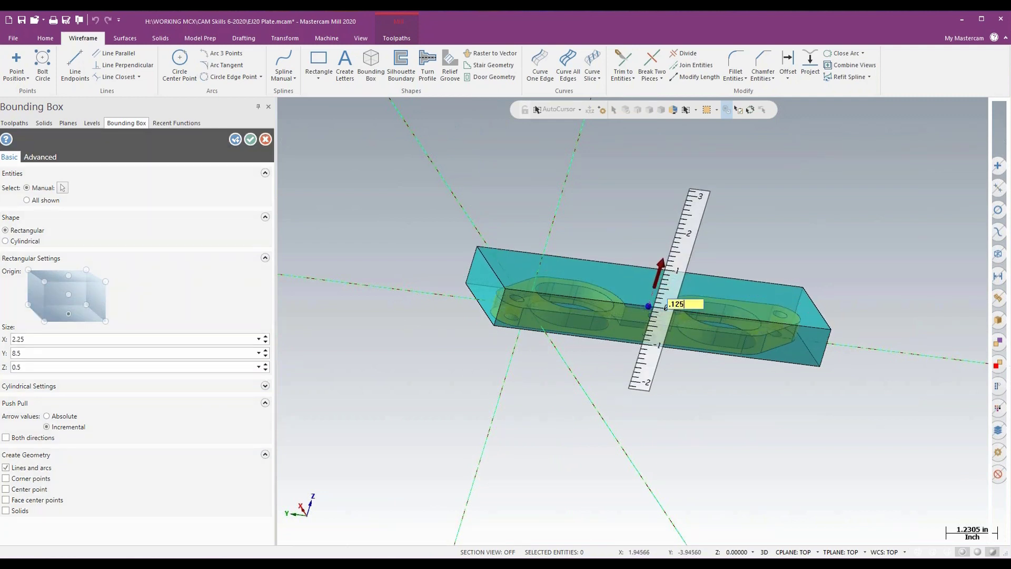
pyautogui.press('Return')
pyautogui.press('Return')
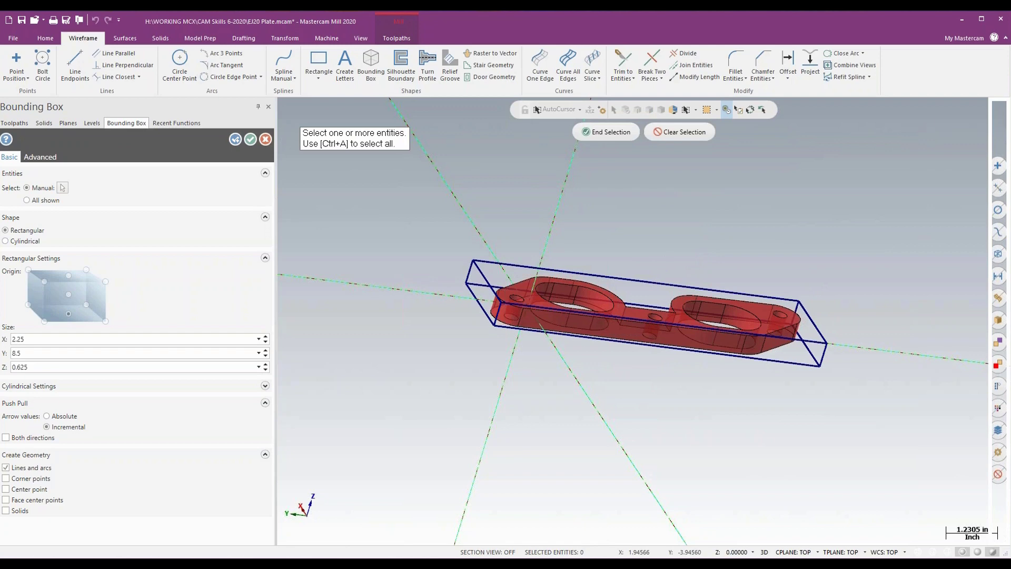
pyautogui.press('Return')
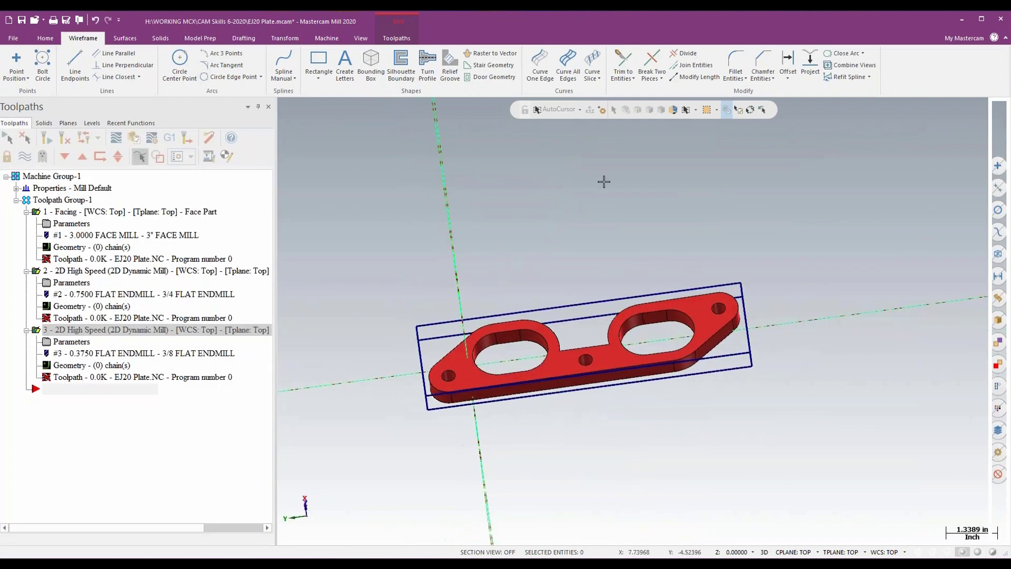
# - Move the plate and bounding box to the origin using the box's top corner on the +X, +Y side
pyautogui.click(284, 38)
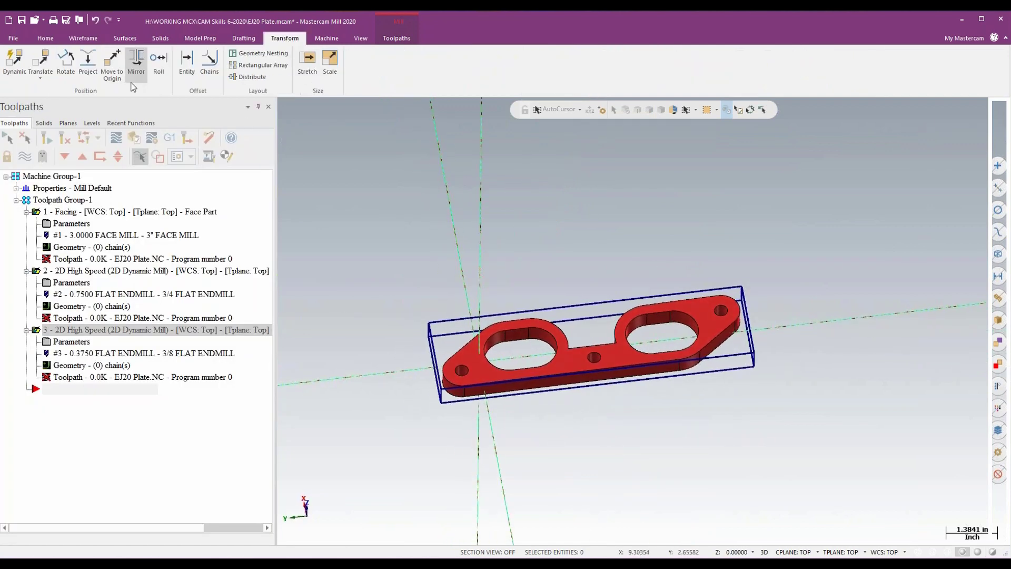
pyautogui.click(112, 62)
pyautogui.click(429, 323)
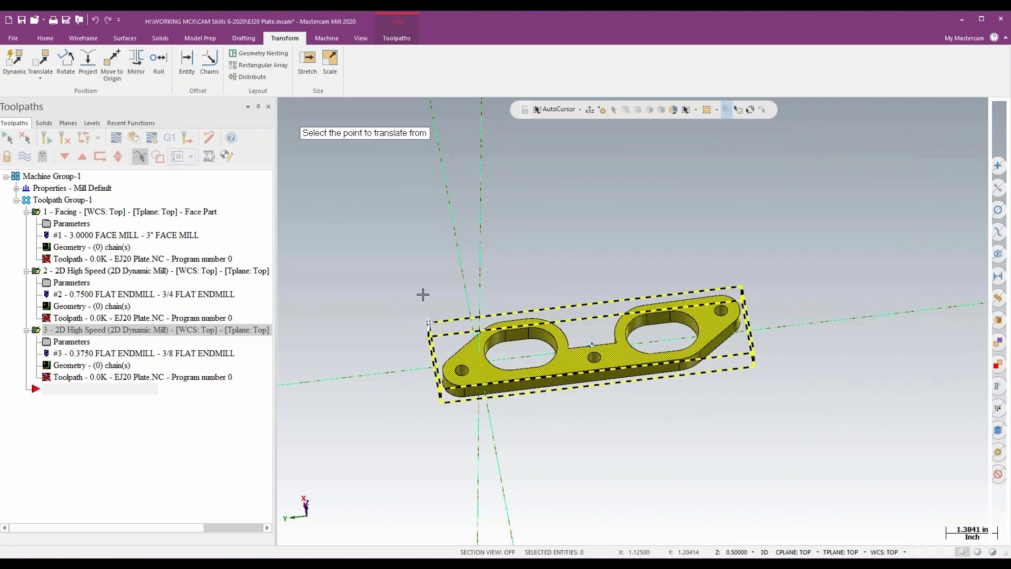
pyautogui.rightClick(411, 235)
pyautogui.click(444, 222)
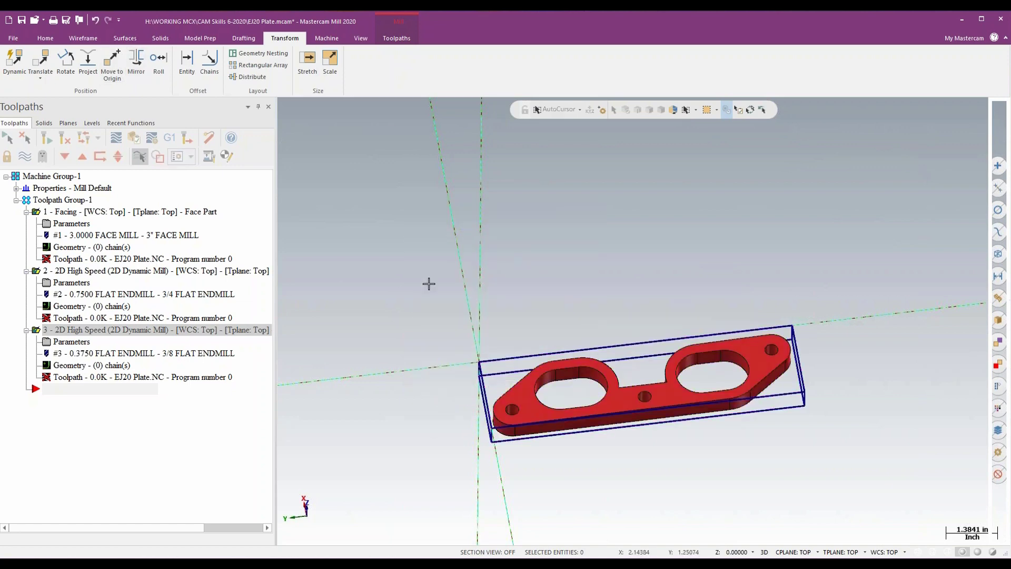
# - In the machine group's stock setup, define rectangular stock from all entities and accept it
pyautogui.moveTo(429, 284); pyautogui.dragTo(436, 280, button='middle')
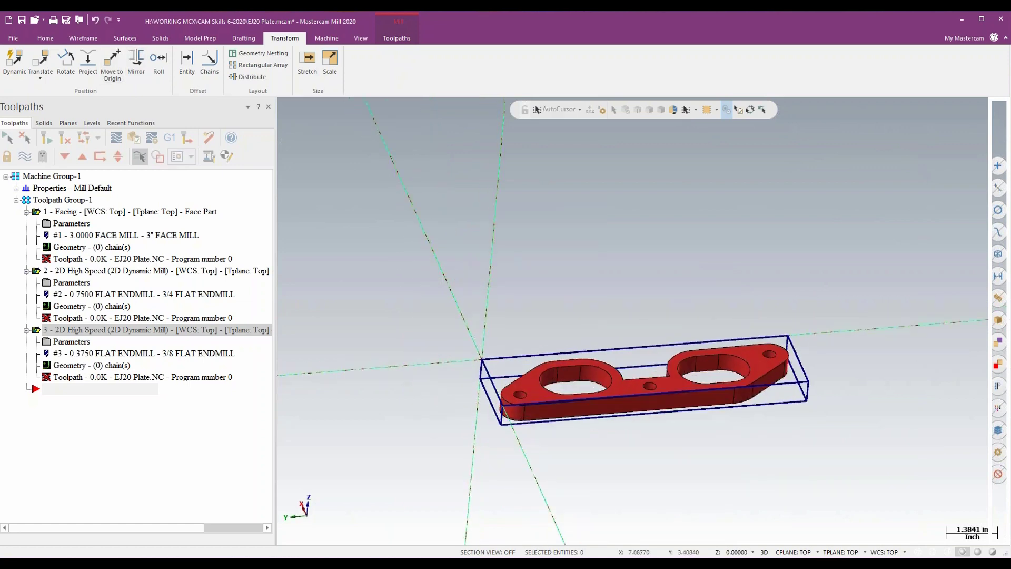
pyautogui.click(16, 188)
pyautogui.click(55, 226)
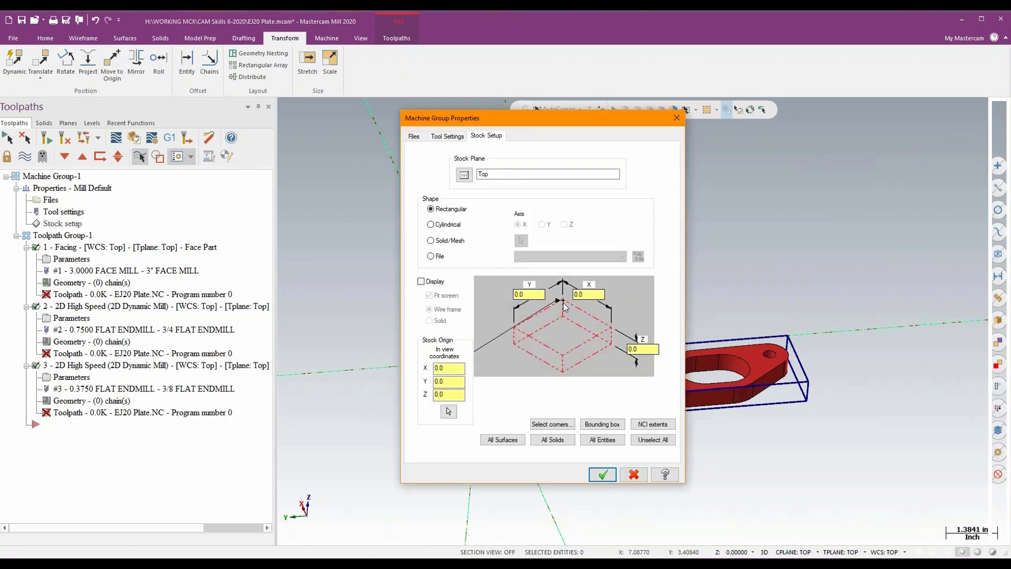
pyautogui.click(602, 439)
pyautogui.click(594, 474)
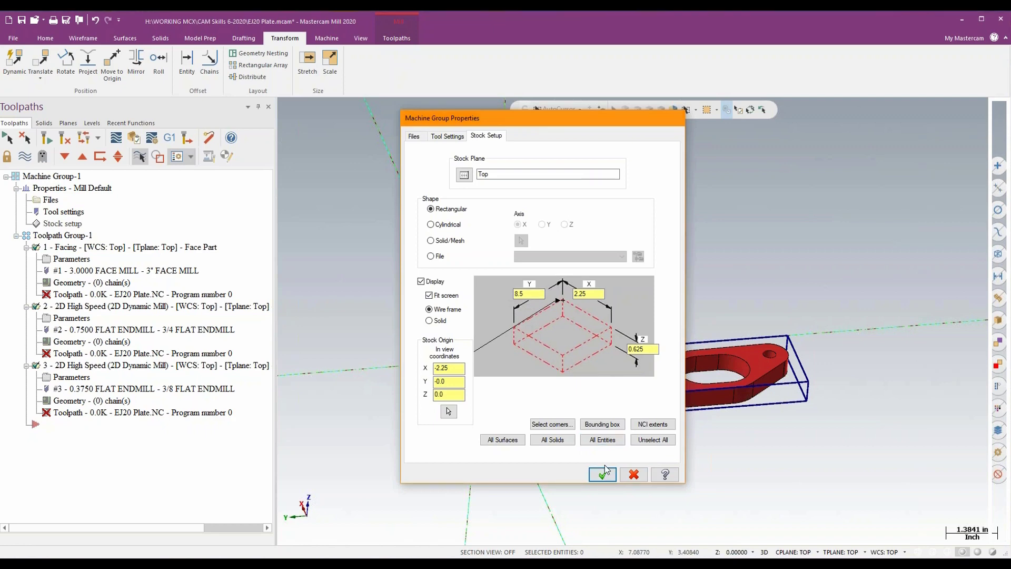
pyautogui.click(603, 473)
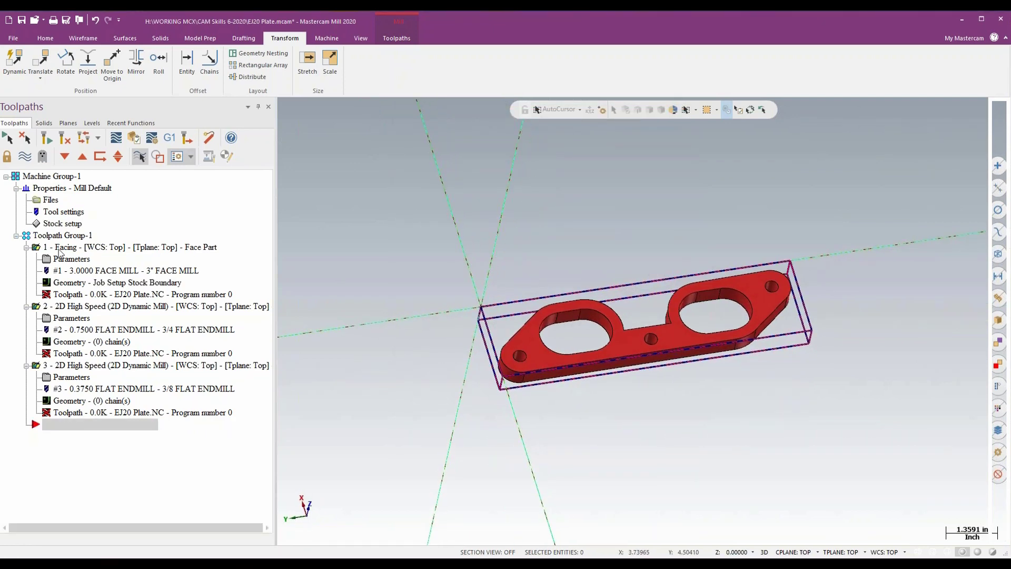
# - Add the bounding box's top rectangle as a wireframe chain to the geometry of the Facing operation
pyautogui.click(67, 286)
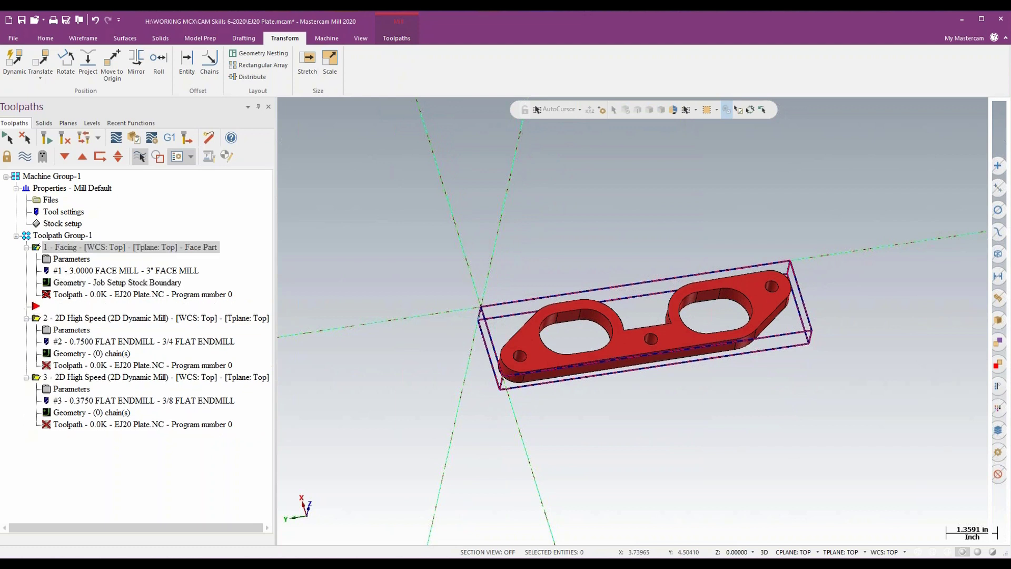
pyautogui.rightClick(52, 178)
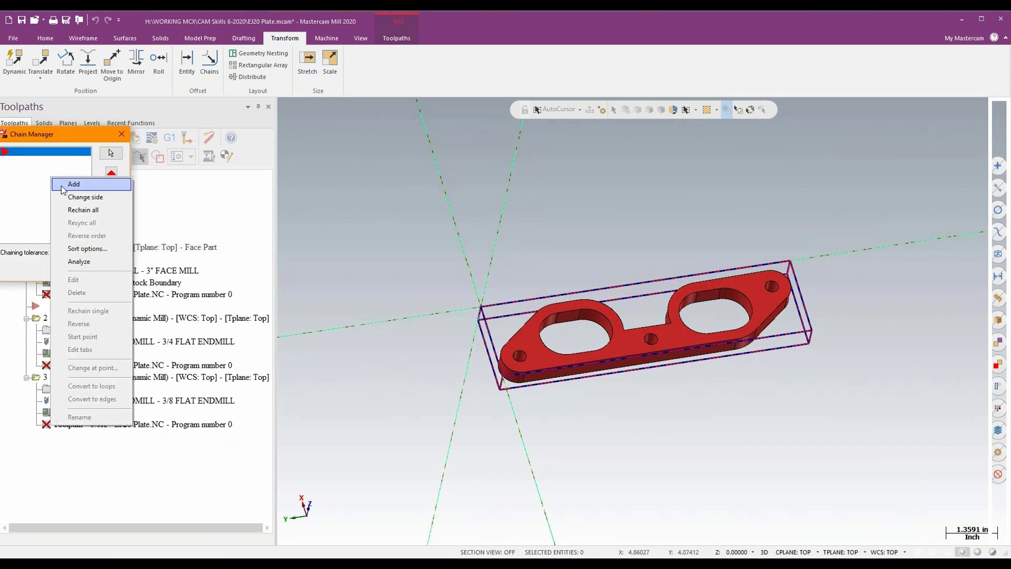
pyautogui.click(74, 184)
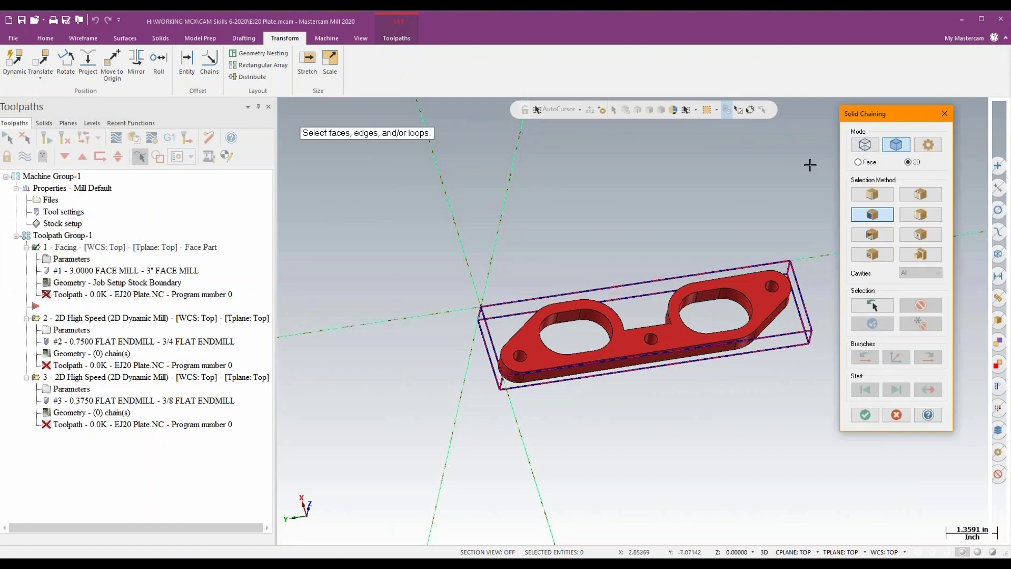
pyautogui.click(865, 146)
pyautogui.click(513, 301)
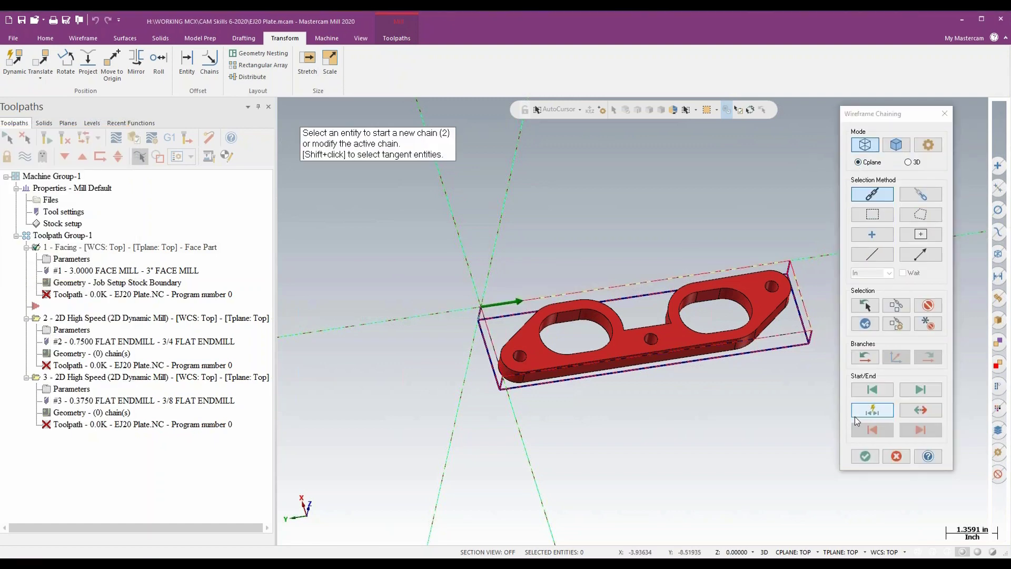
pyautogui.click(865, 456)
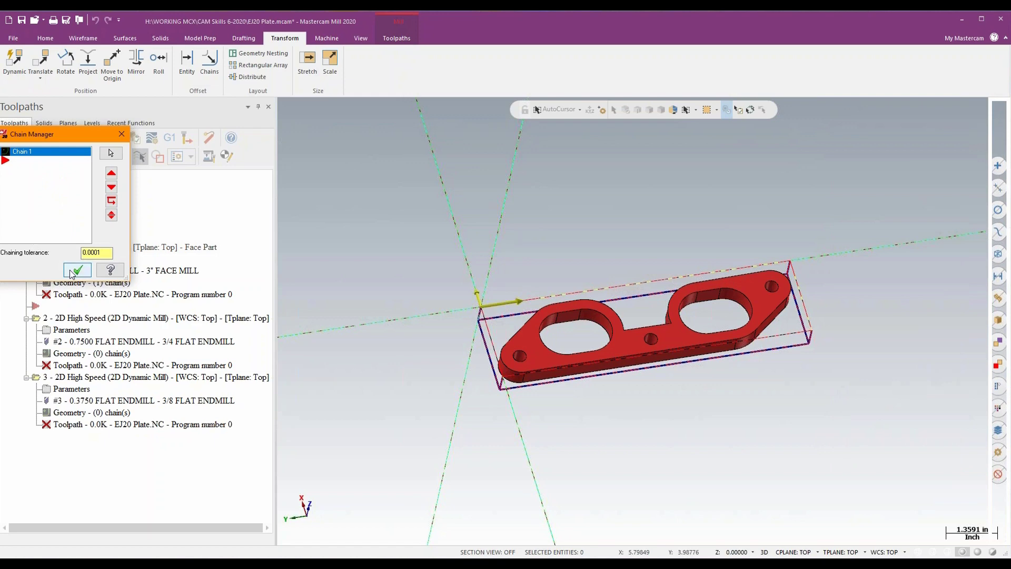
pyautogui.click(77, 270)
# - Set the Facing operation's depth to -0.125 from a point on the plate, review its tool, cut parameters and depth cuts, and accept
pyautogui.click(60, 261)
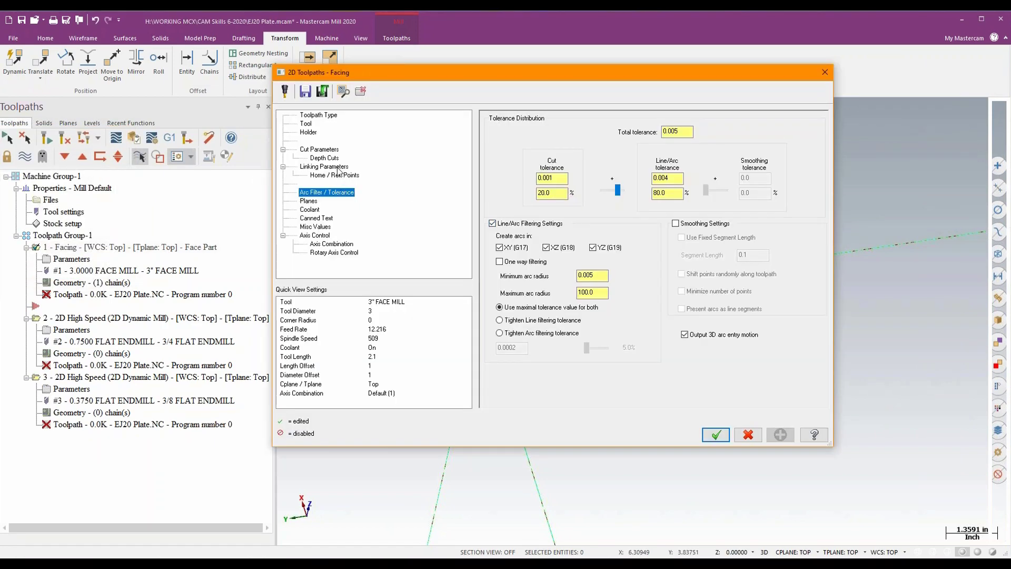
pyautogui.click(338, 168)
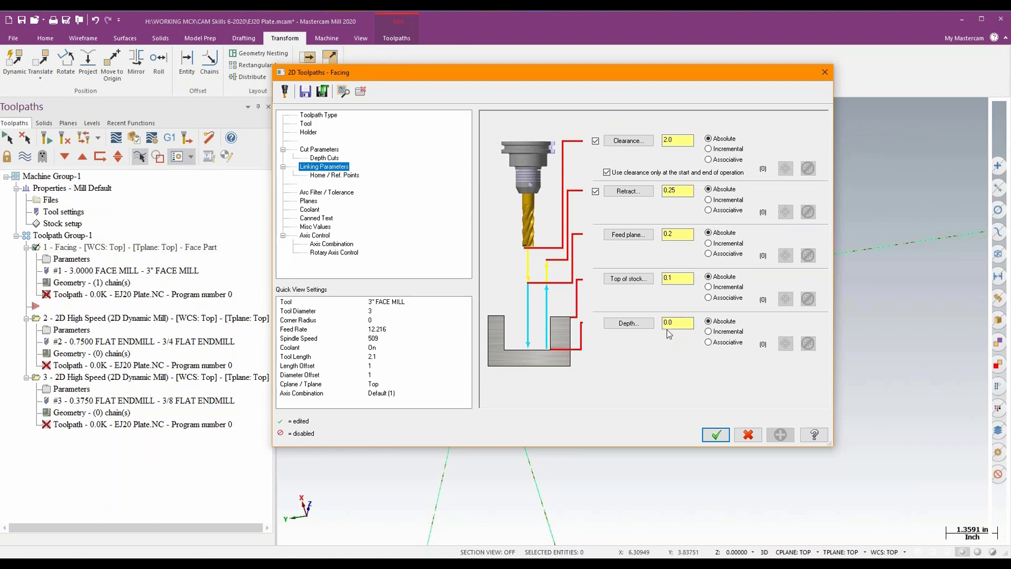
pyautogui.click(634, 323)
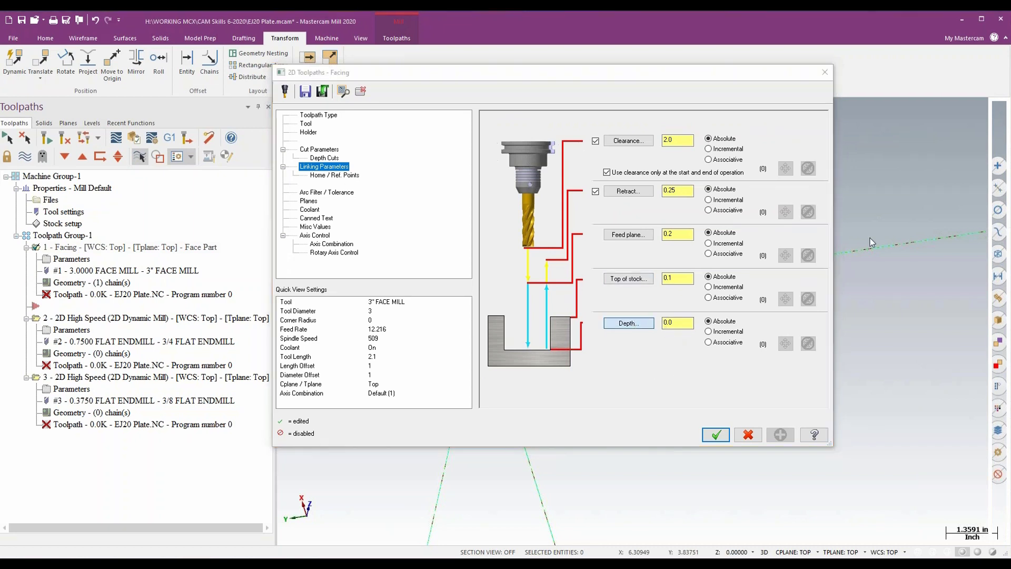
pyautogui.click(639, 308)
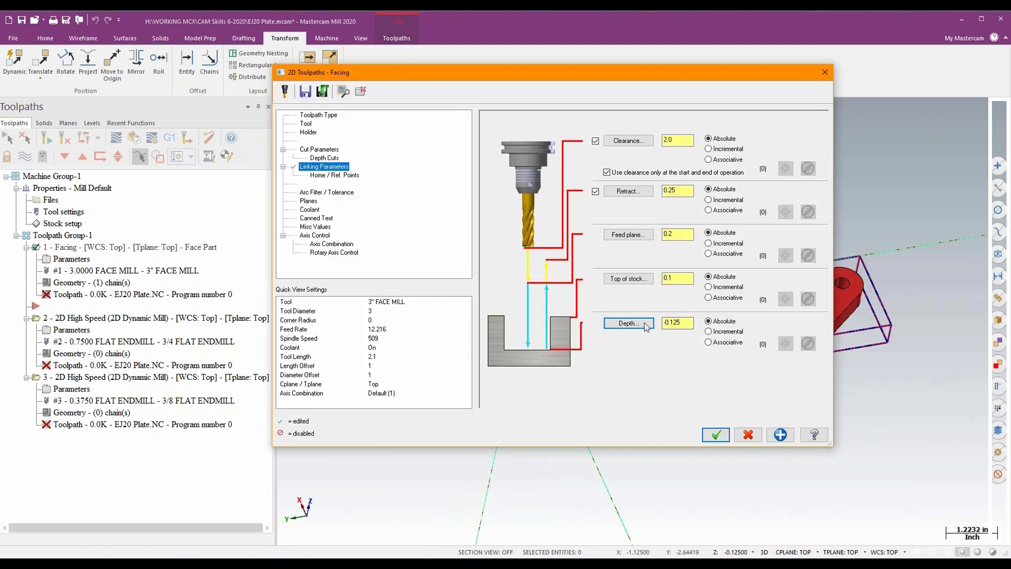
pyautogui.click(312, 125)
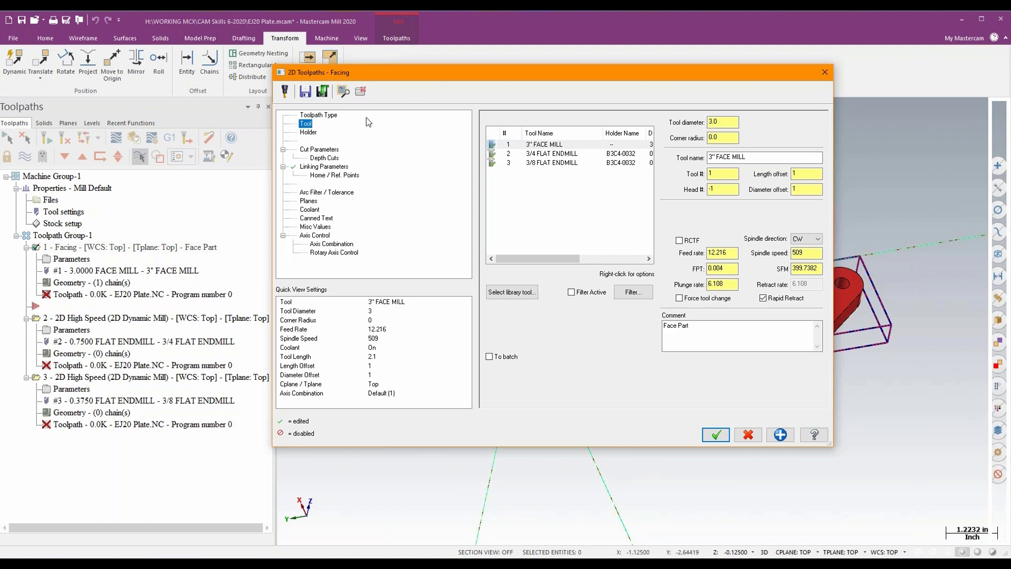
pyautogui.click(324, 150)
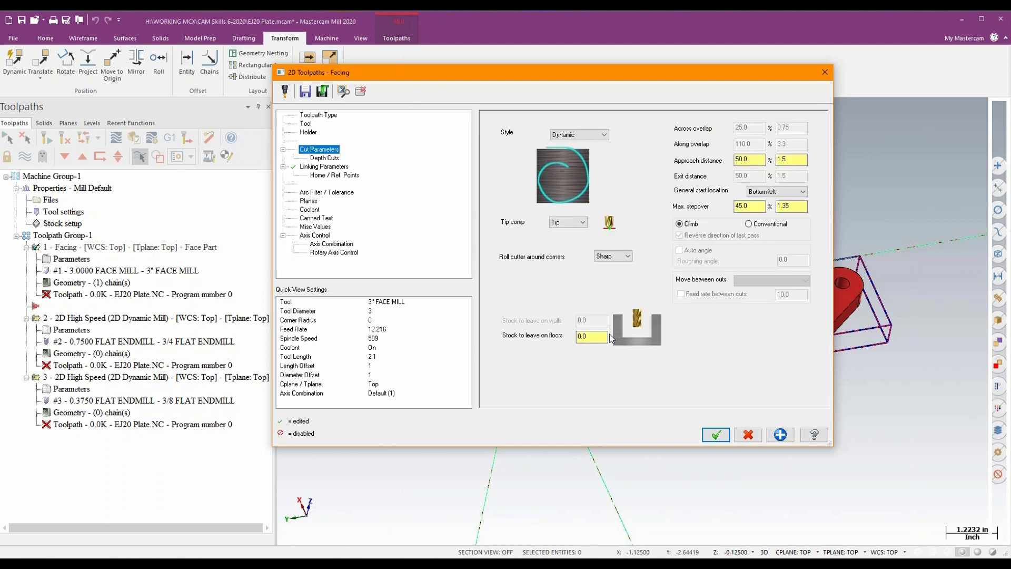
pyautogui.click(326, 158)
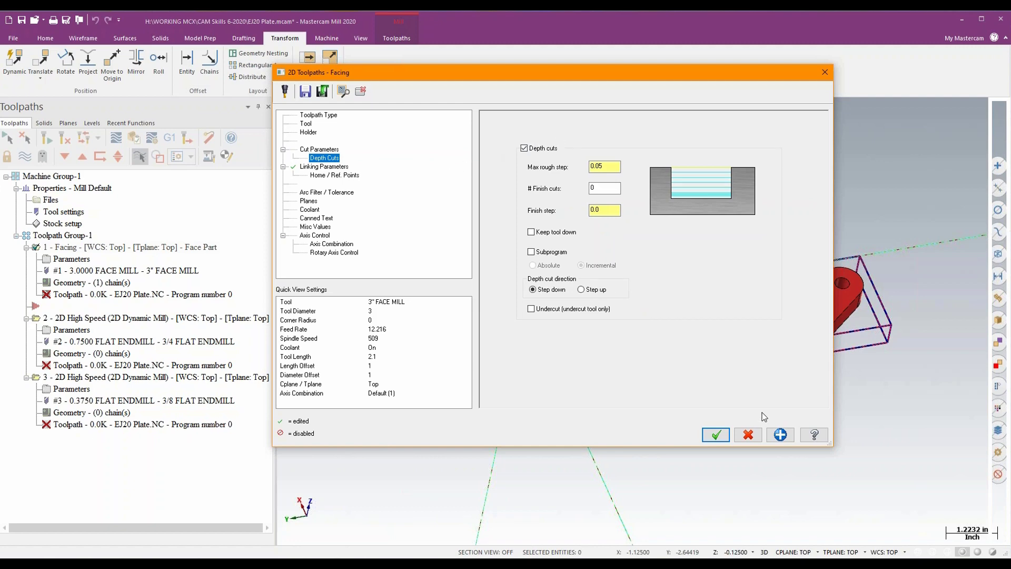
pyautogui.click(715, 435)
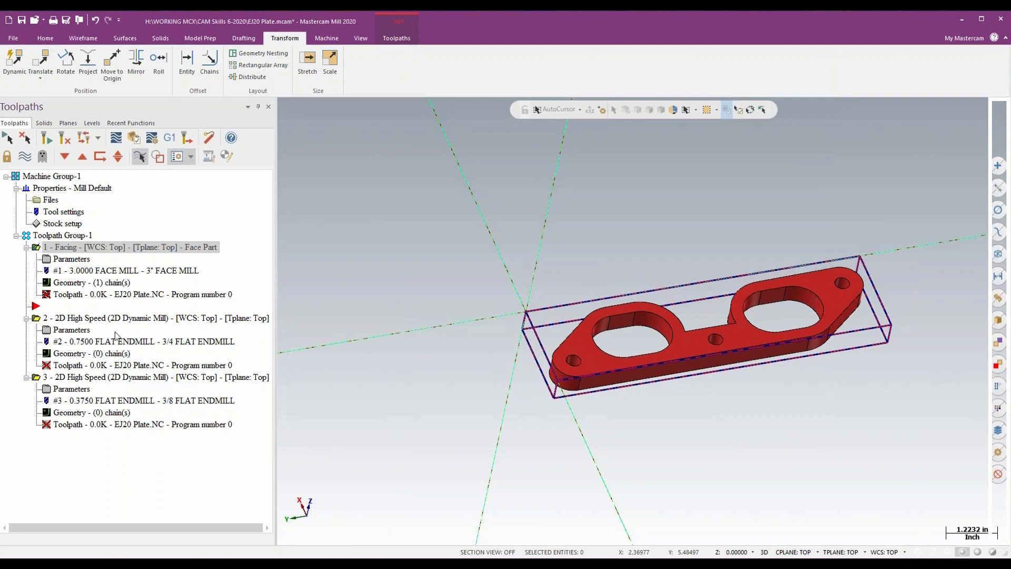
# - Add the bounding box's top rectangle as the machining region chain of the 3/4 flat endmill Dynamic Mill operation
pyautogui.click(108, 318)
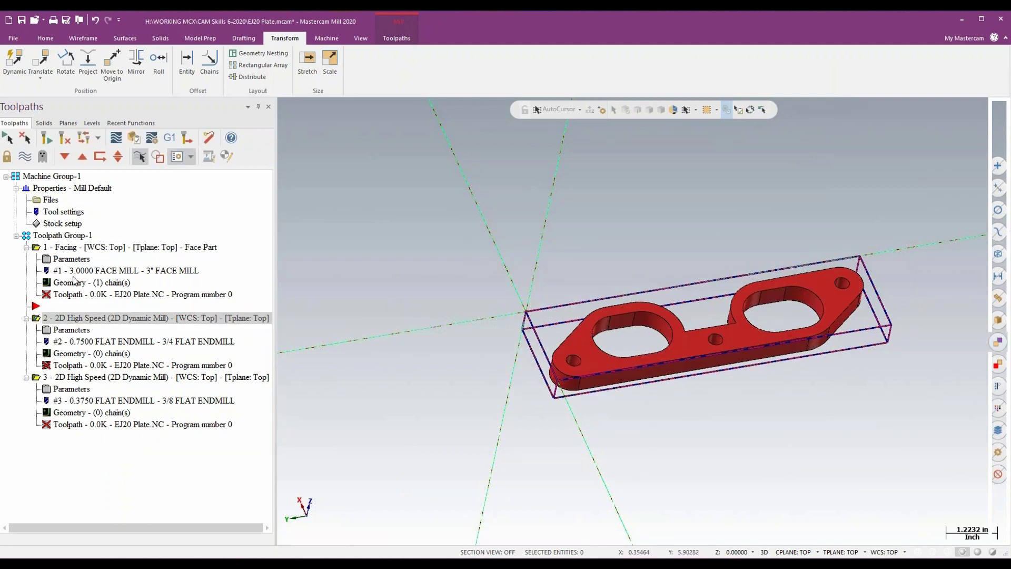
pyautogui.click(68, 353)
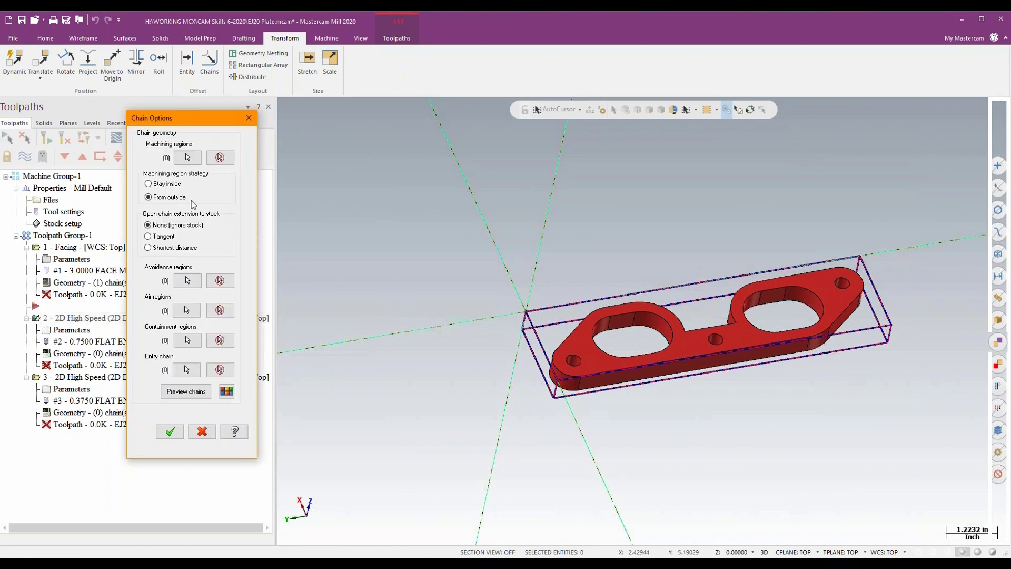
pyautogui.click(189, 156)
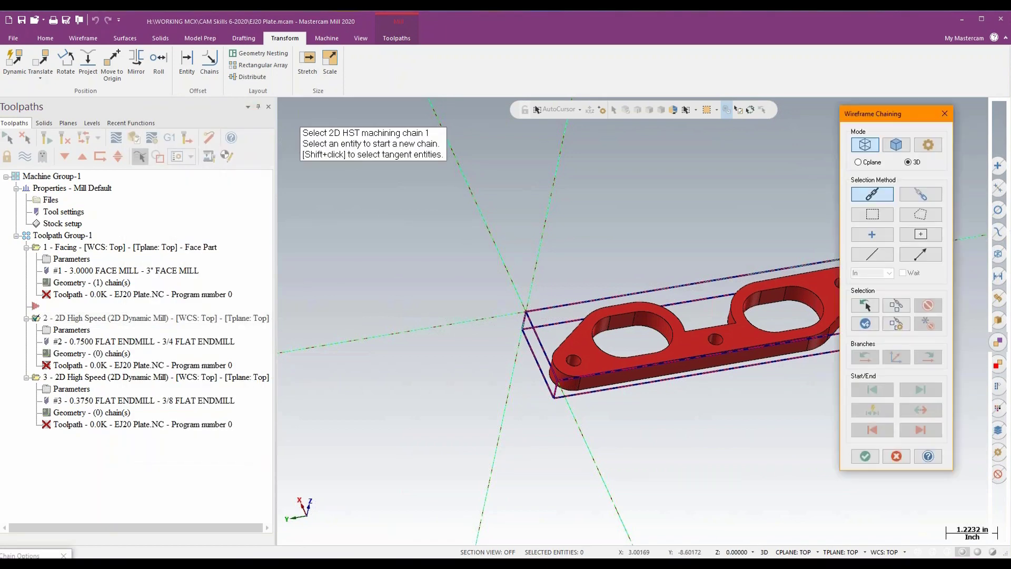
pyautogui.click(563, 296)
pyautogui.click(865, 456)
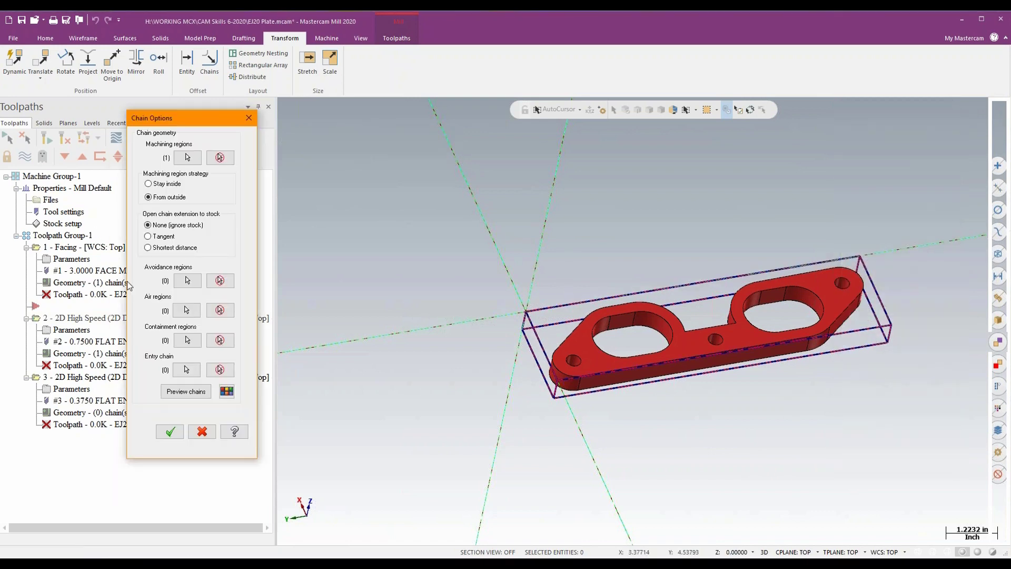
# - Add the outer edges of the plate's top face as the operation's avoidance region, preview the chains and accept the chain options
pyautogui.click(187, 280)
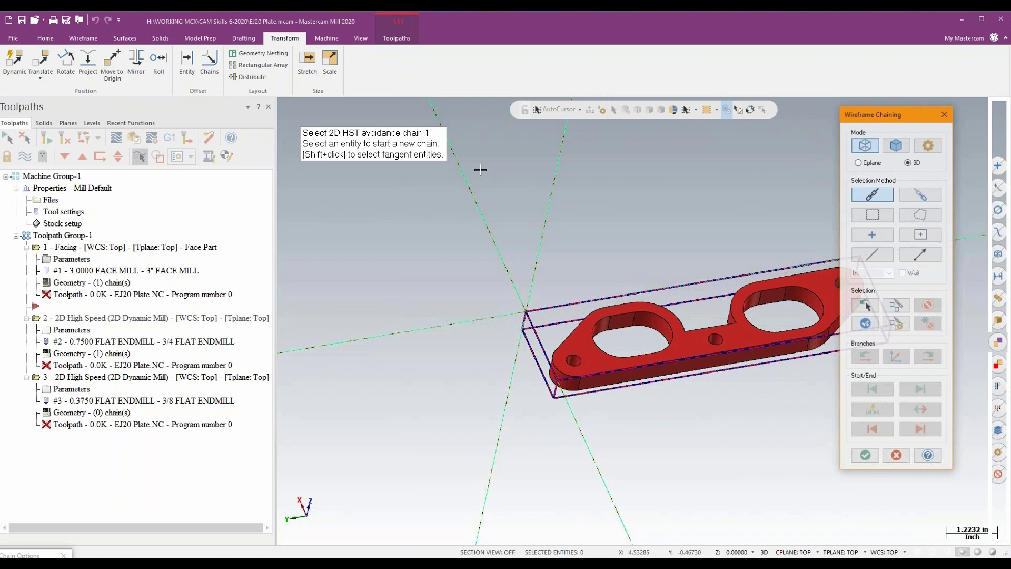
pyautogui.click(903, 146)
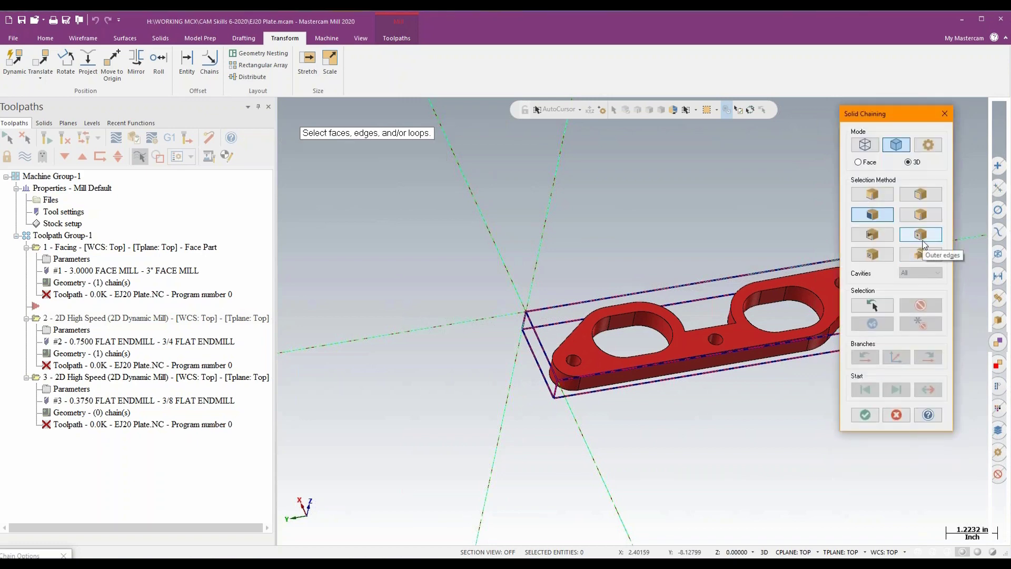
pyautogui.click(920, 234)
pyautogui.click(692, 340)
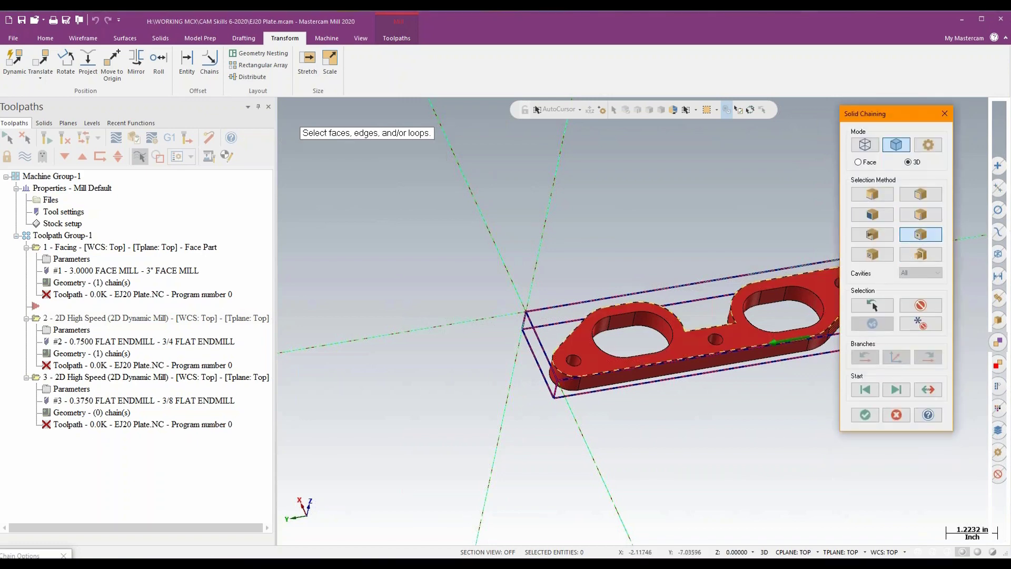
pyautogui.moveTo(895, 117); pyautogui.dragTo(268, 182)
pyautogui.moveTo(684, 156)
pyautogui.mouseDown(button='middle')
pyautogui.moveTo(685, 198)
pyautogui.moveTo(680, 165)
pyautogui.mouseUp(button='middle')
pyautogui.click(238, 477)
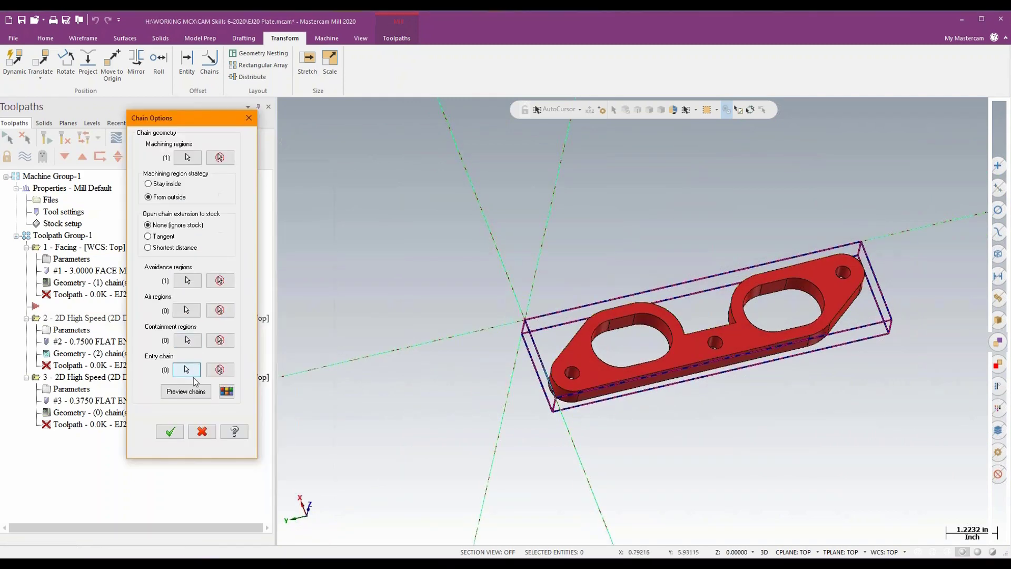
pyautogui.click(190, 394)
pyautogui.click(170, 431)
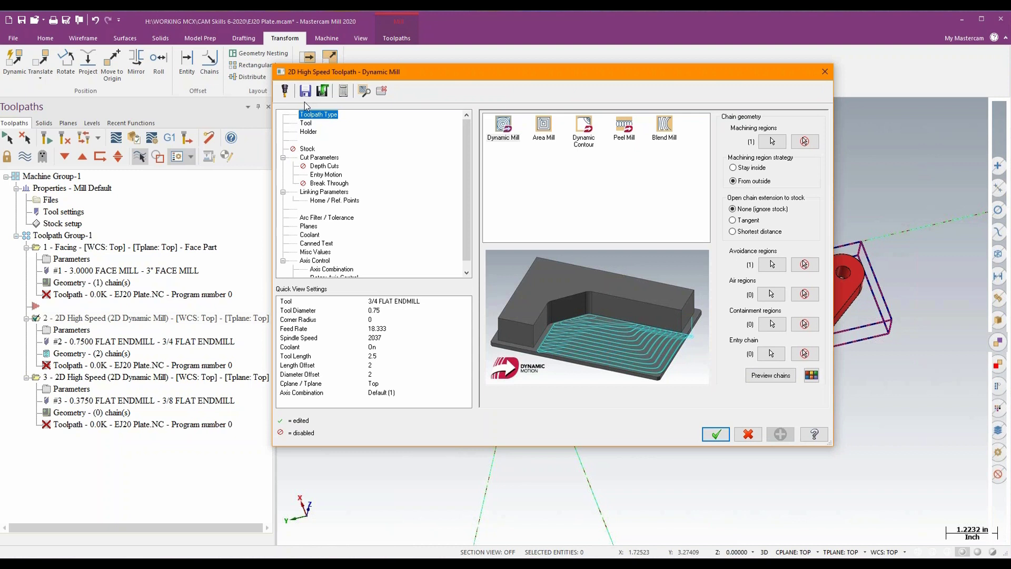
# - Review the 3/4 endmill operation's tool, cut parameters and arc filter, set its depth to -0.625 from a model point, and accept
pyautogui.click(305, 123)
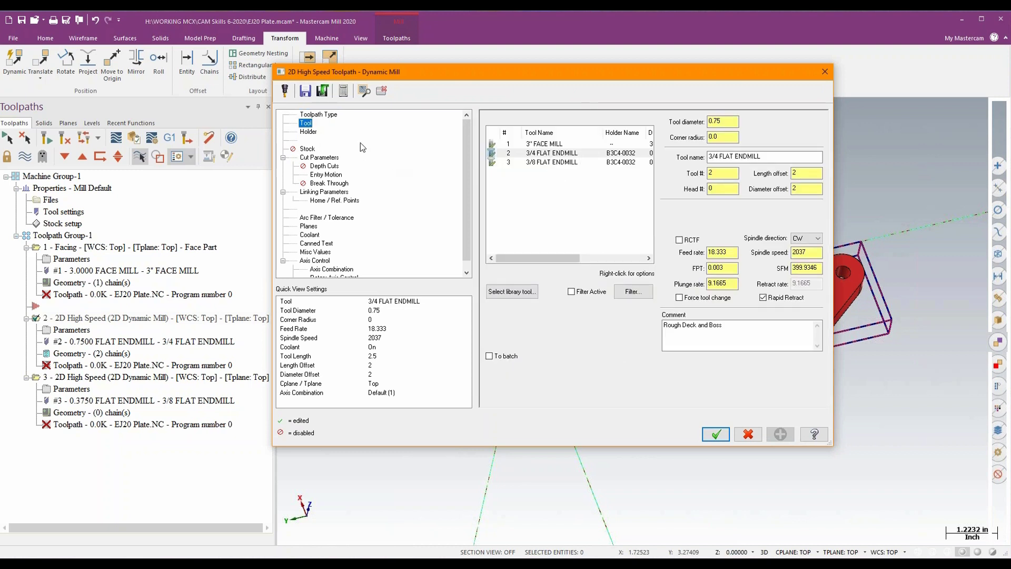
pyautogui.click(320, 158)
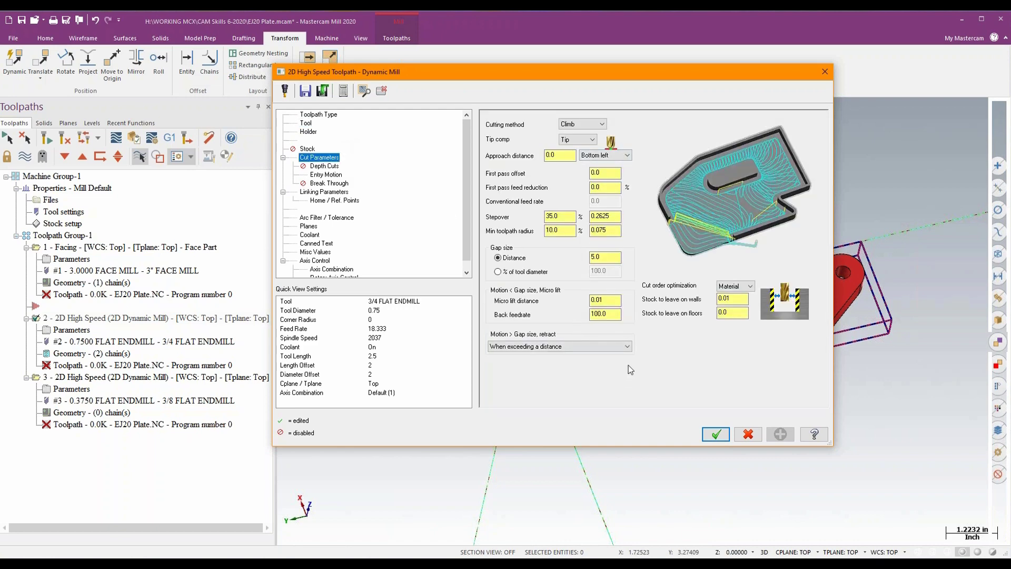
pyautogui.click(732, 313)
pyautogui.click(323, 192)
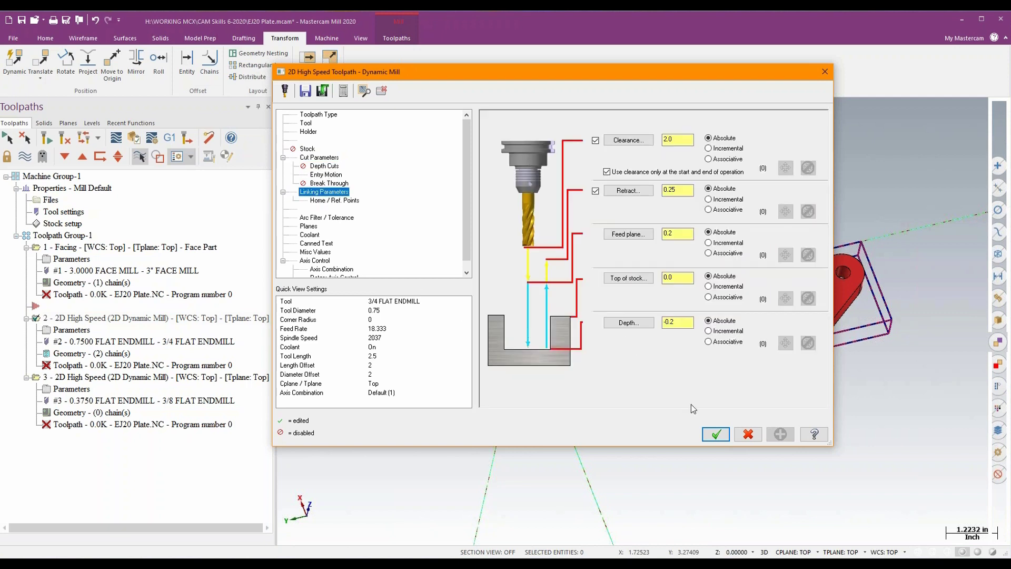
pyautogui.click(628, 322)
pyautogui.click(552, 415)
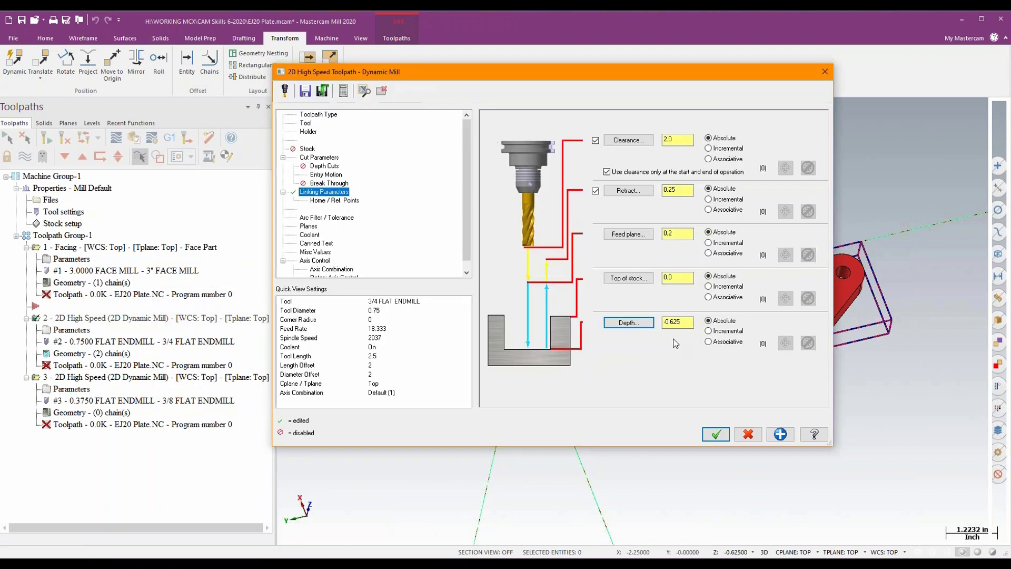
pyautogui.click(326, 218)
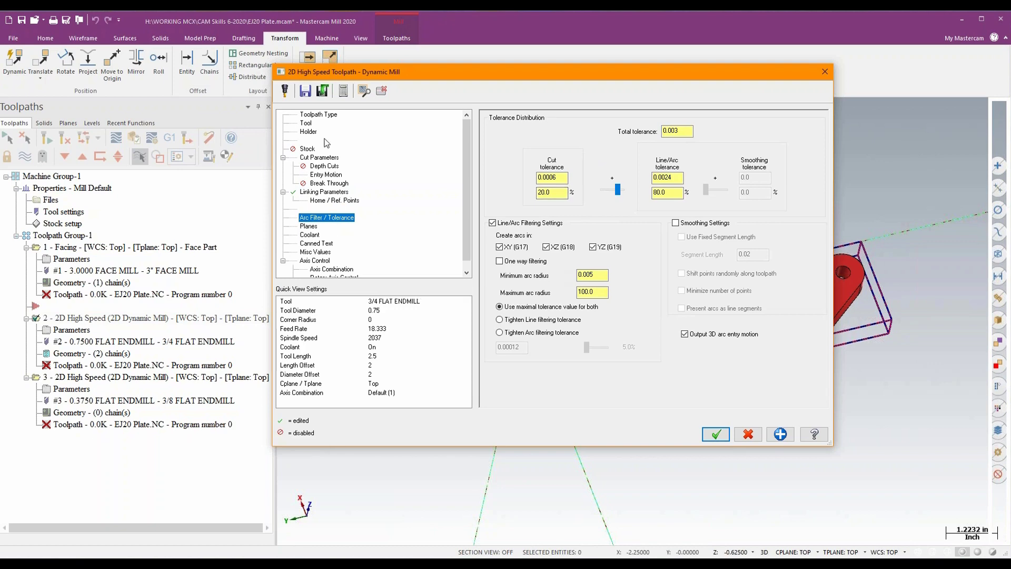
pyautogui.click(716, 434)
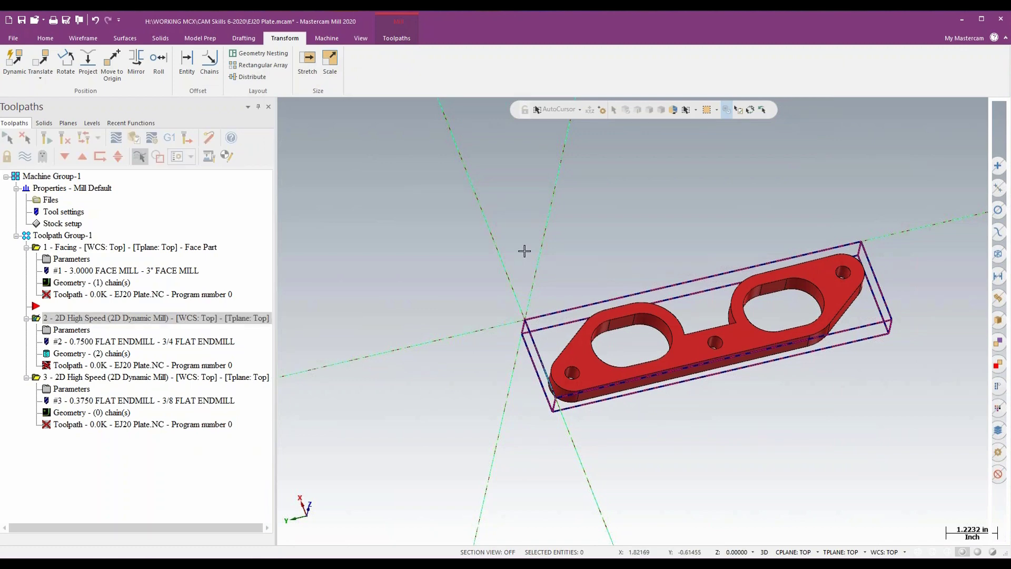
# - Add the edge loops of the plate's two large openings as machining regions of the 3/8 flat endmill Dynamic Mill operation
pyautogui.hotkey('alt', 'F1')
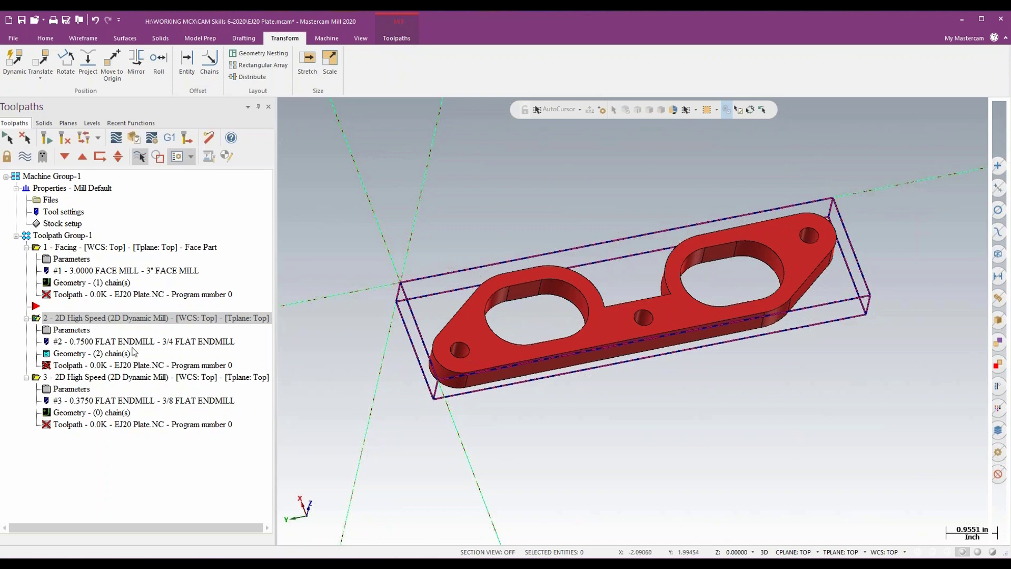
pyautogui.click(68, 412)
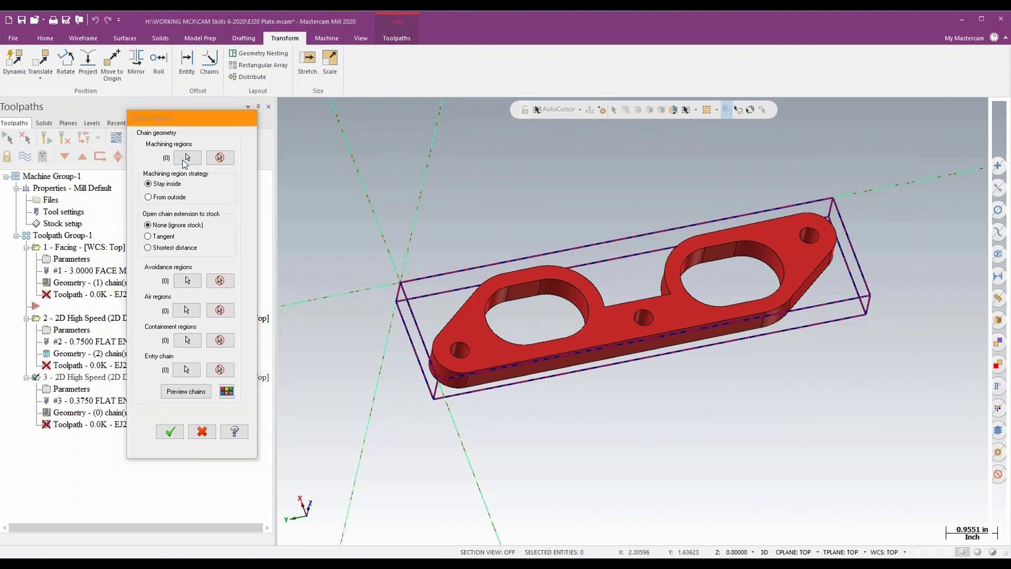
pyautogui.click(187, 157)
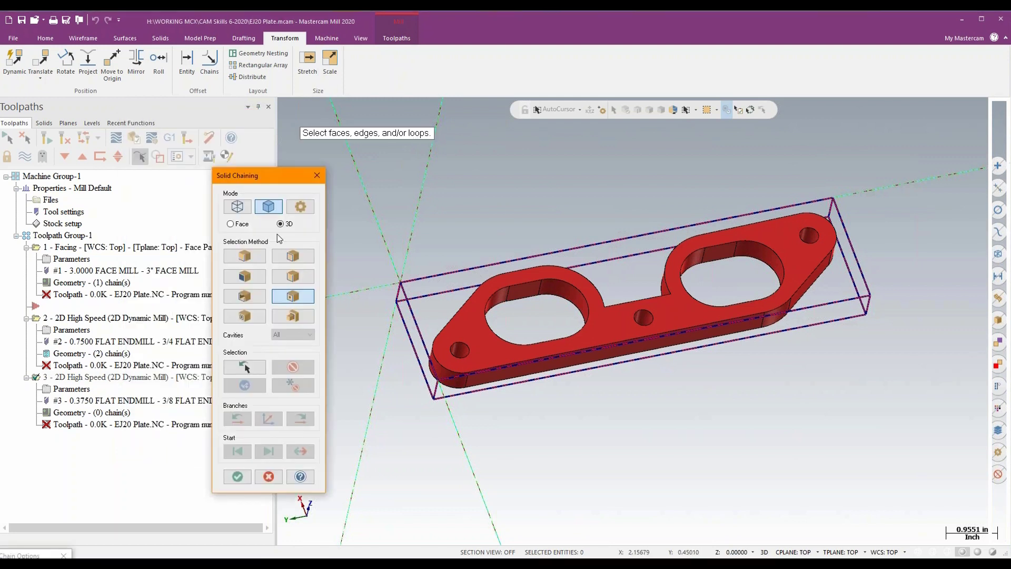
pyautogui.click(293, 256)
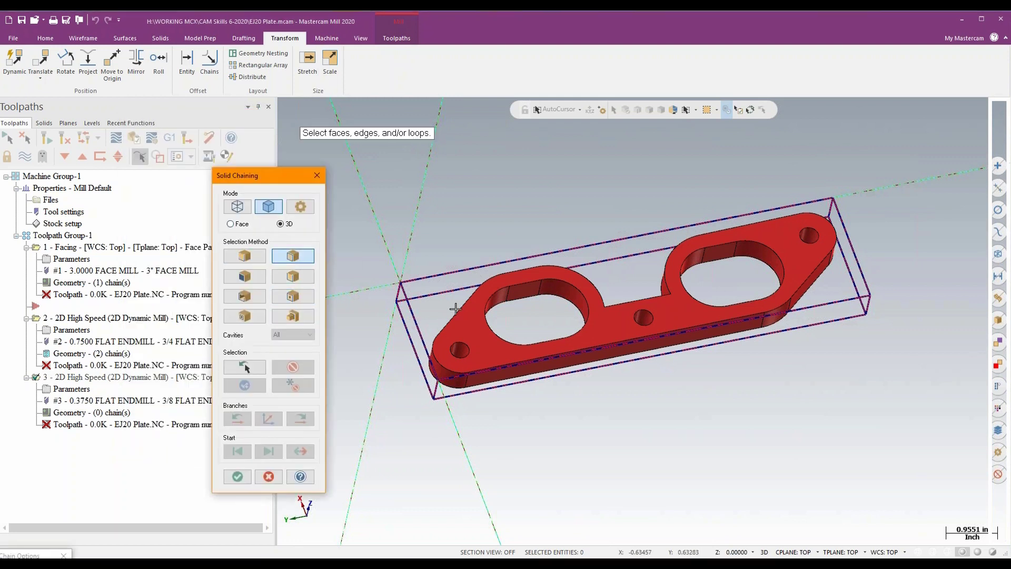
pyautogui.click(528, 307)
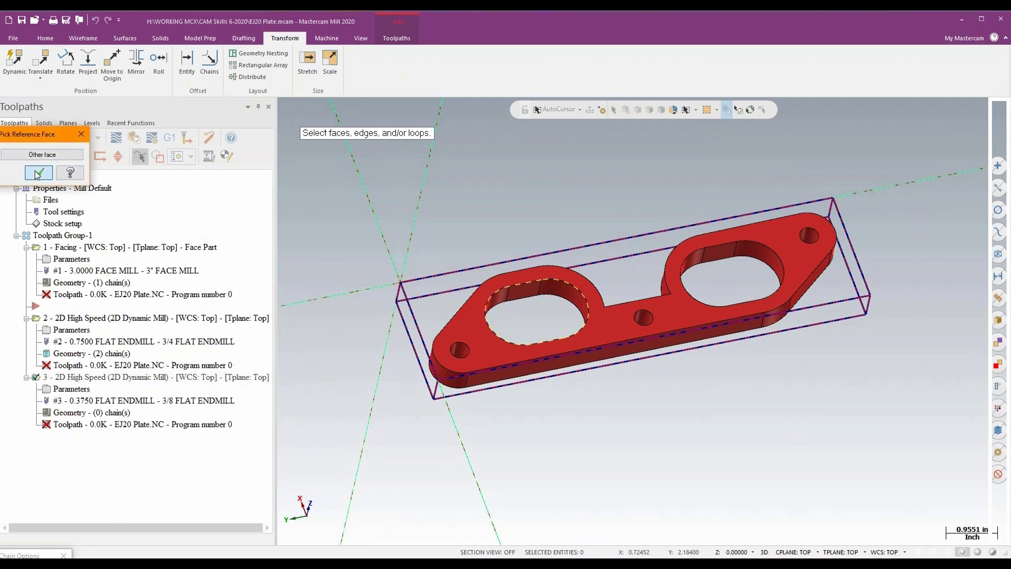
pyautogui.click(735, 246)
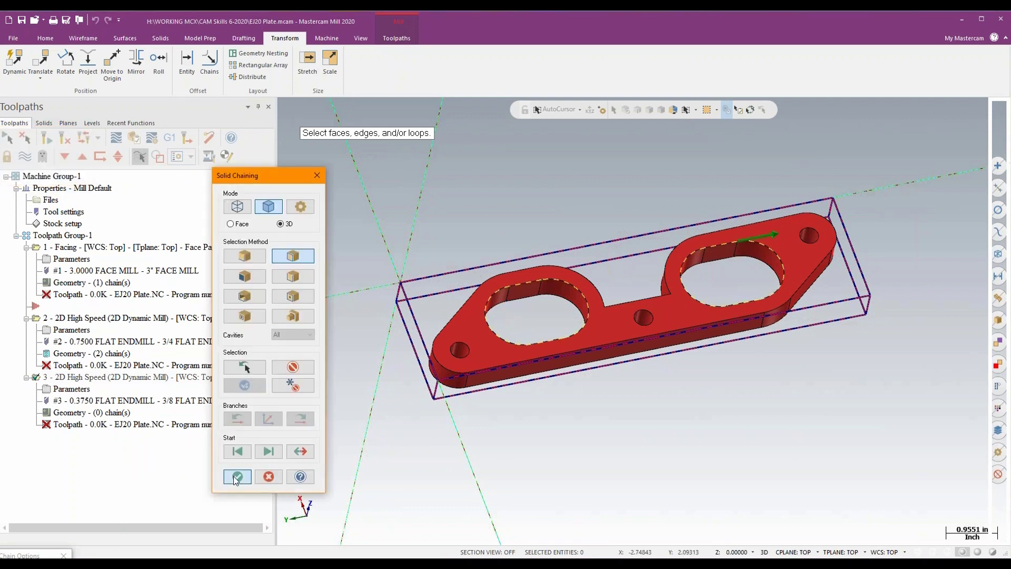
pyautogui.click(237, 476)
pyautogui.click(188, 392)
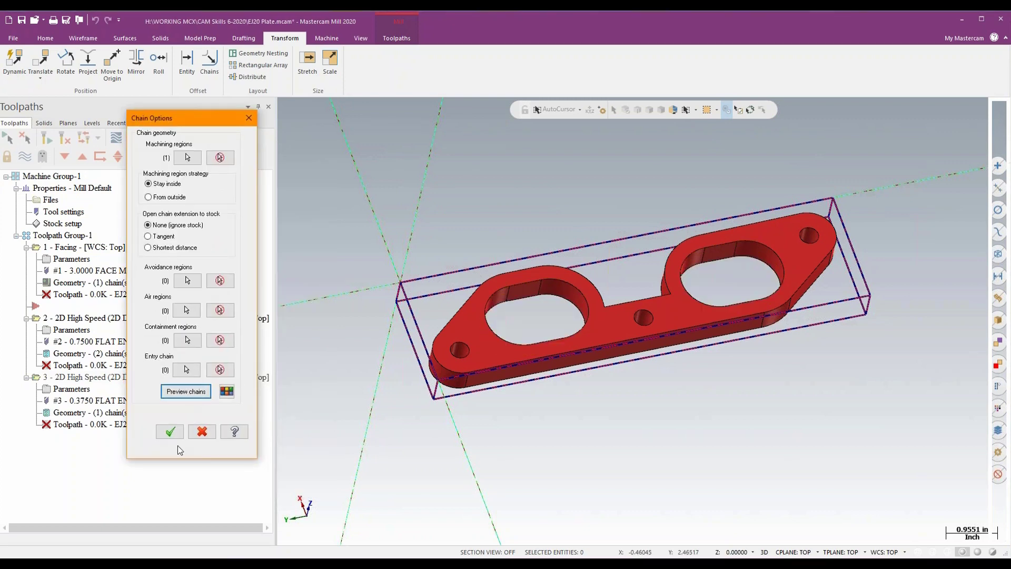
pyautogui.click(170, 431)
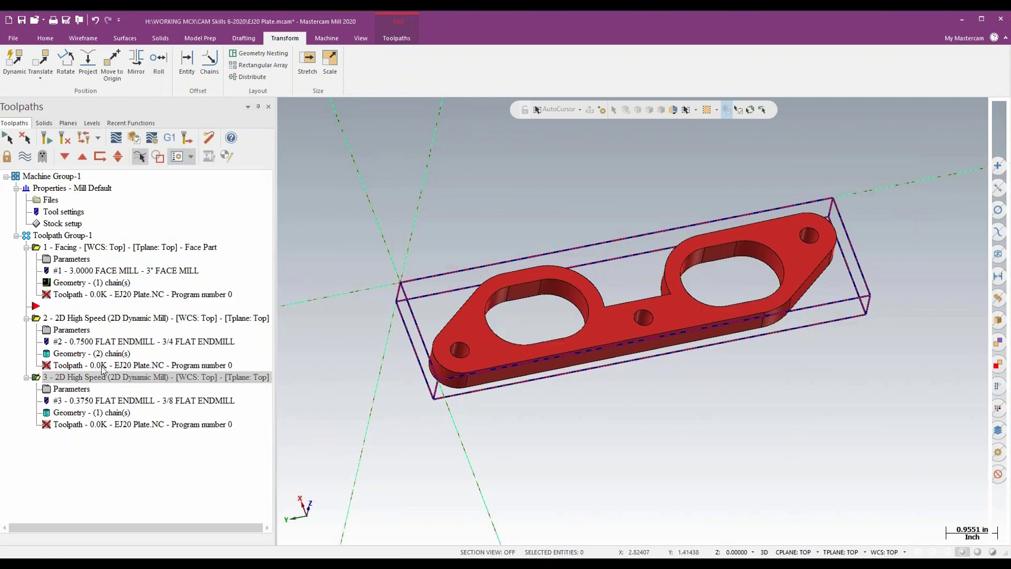
# - Review the 3/8 endmill operation's tool, cut and entry settings, set top of stock to -0.125 and depth to -0.625 from model points, and accept
pyautogui.click(71, 389)
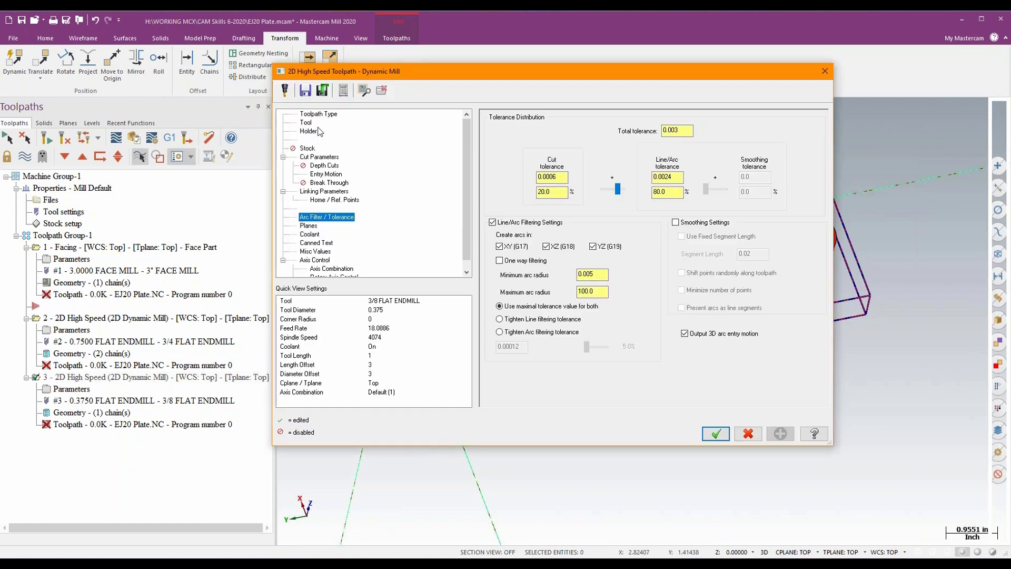
pyautogui.click(307, 123)
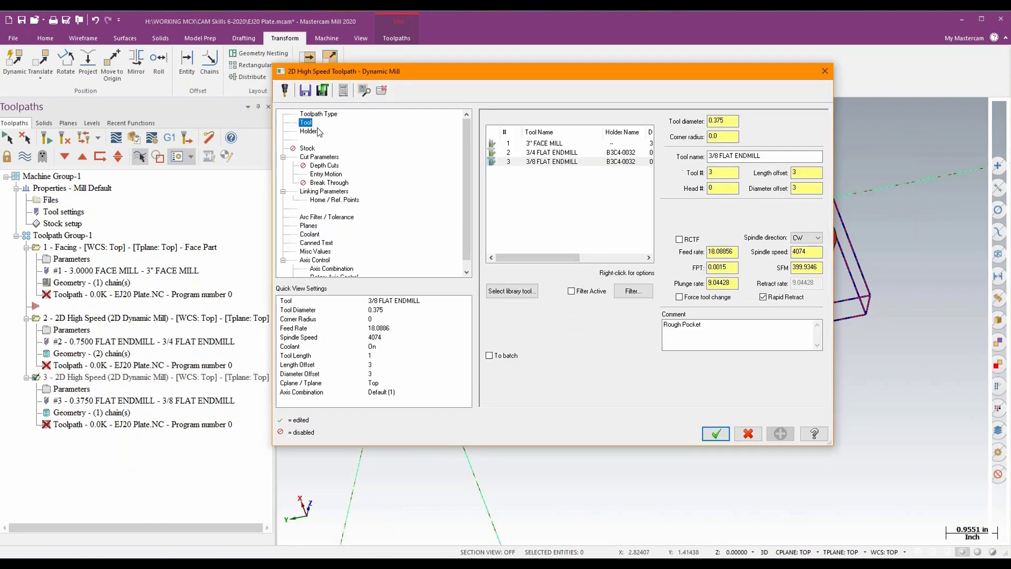
pyautogui.click(319, 157)
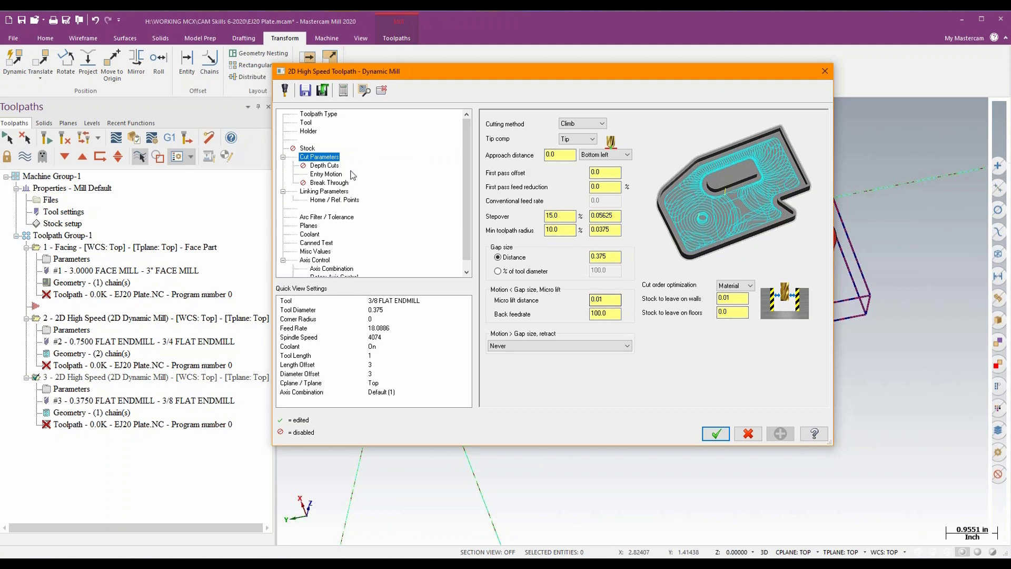
pyautogui.click(337, 175)
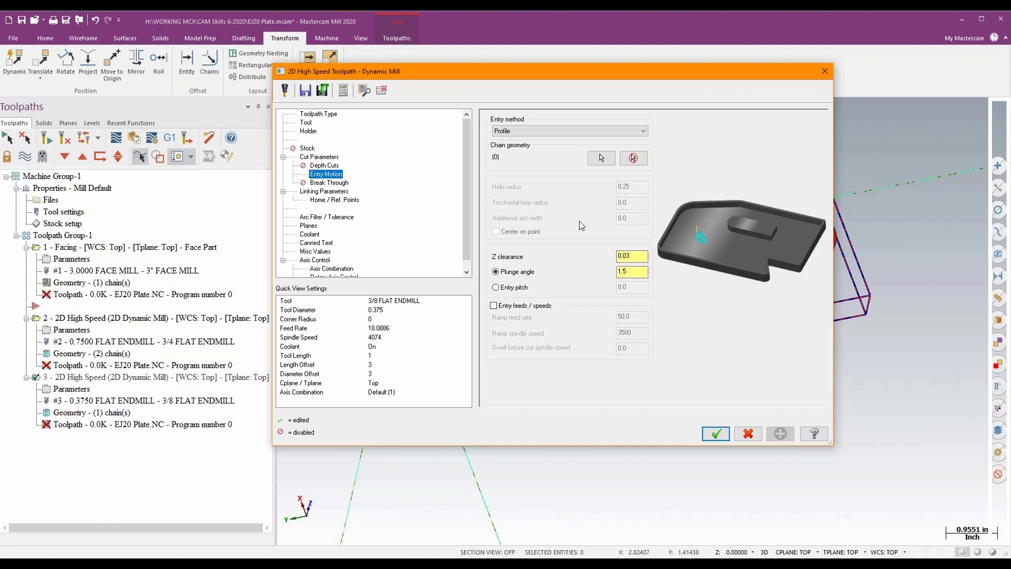
pyautogui.click(323, 191)
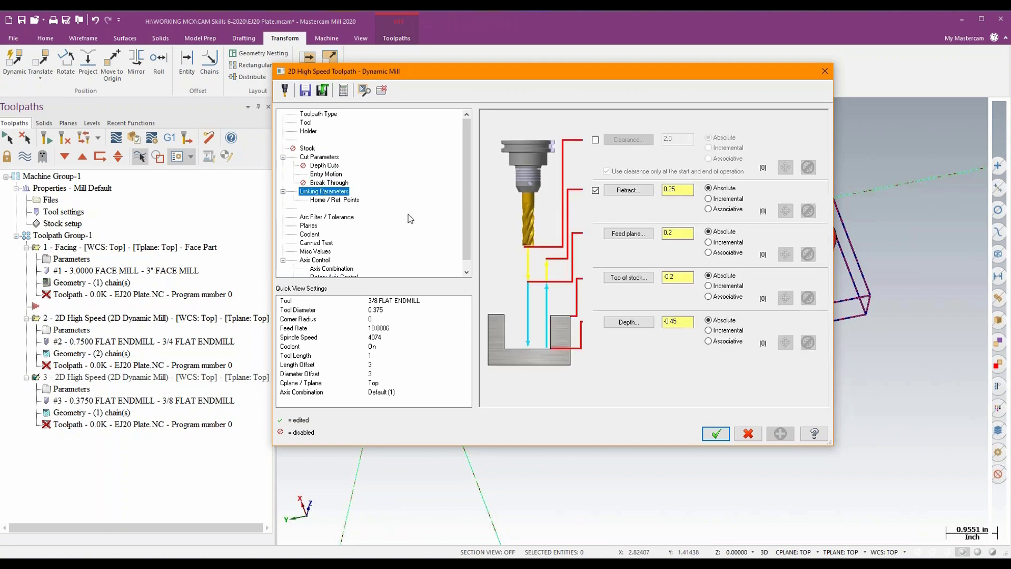
pyautogui.click(627, 280)
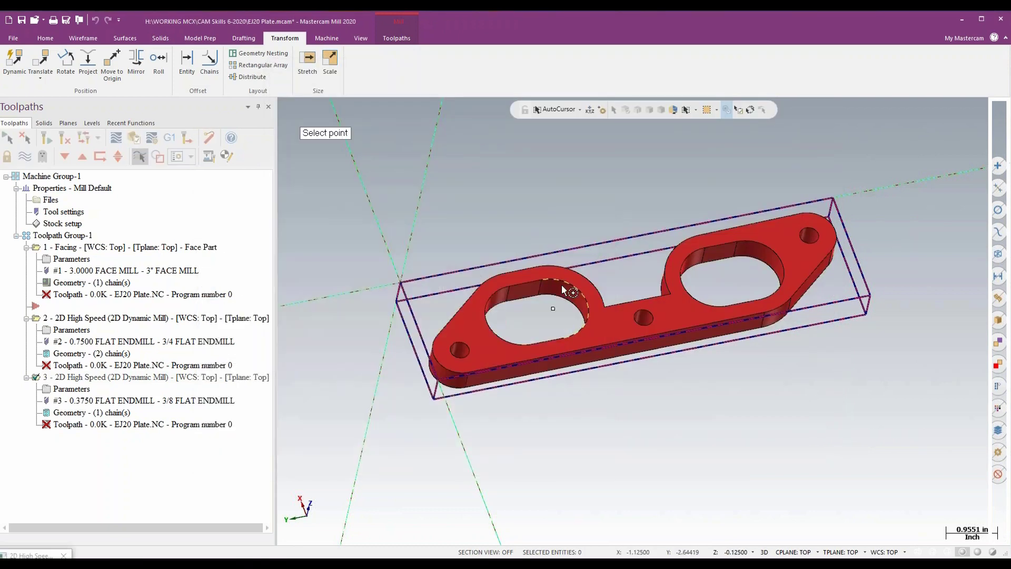
pyautogui.click(561, 285)
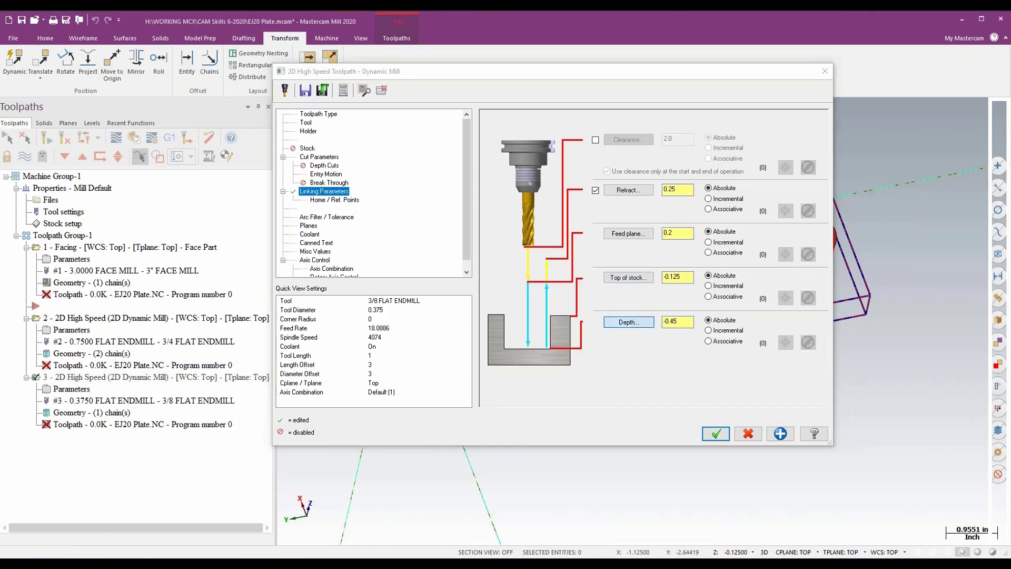
pyautogui.click(628, 321)
pyautogui.click(436, 402)
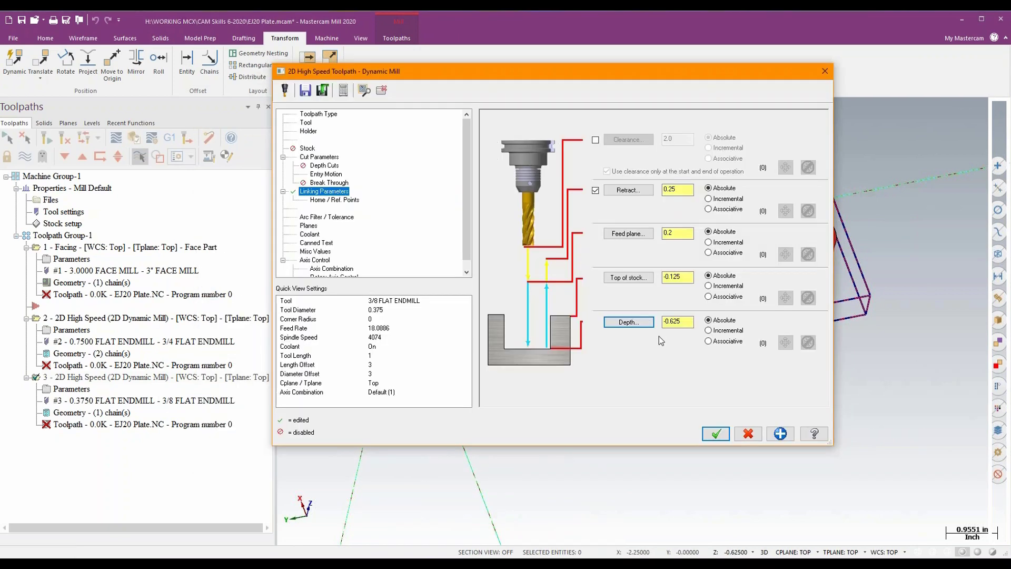
pyautogui.click(345, 217)
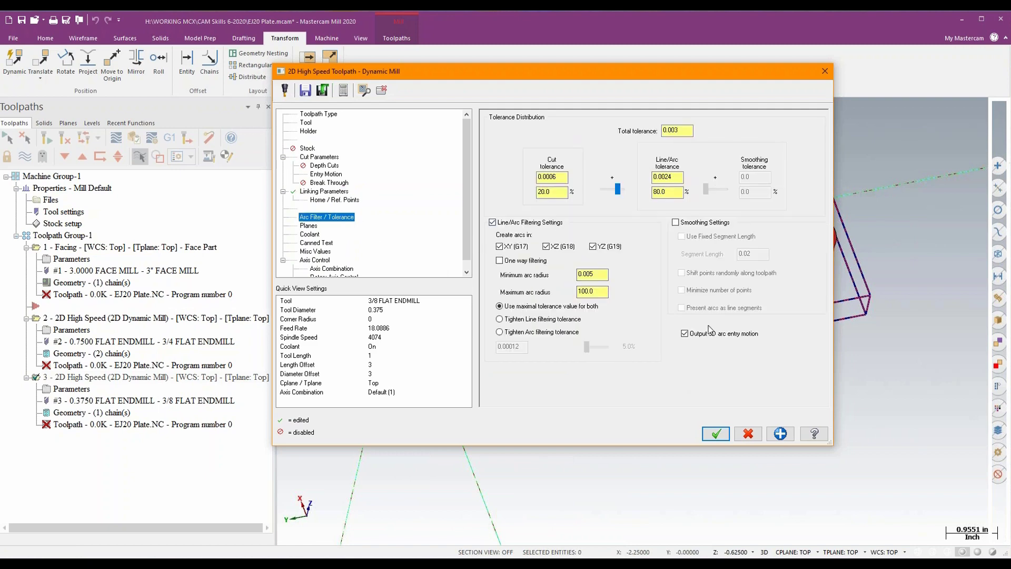
pyautogui.click(720, 434)
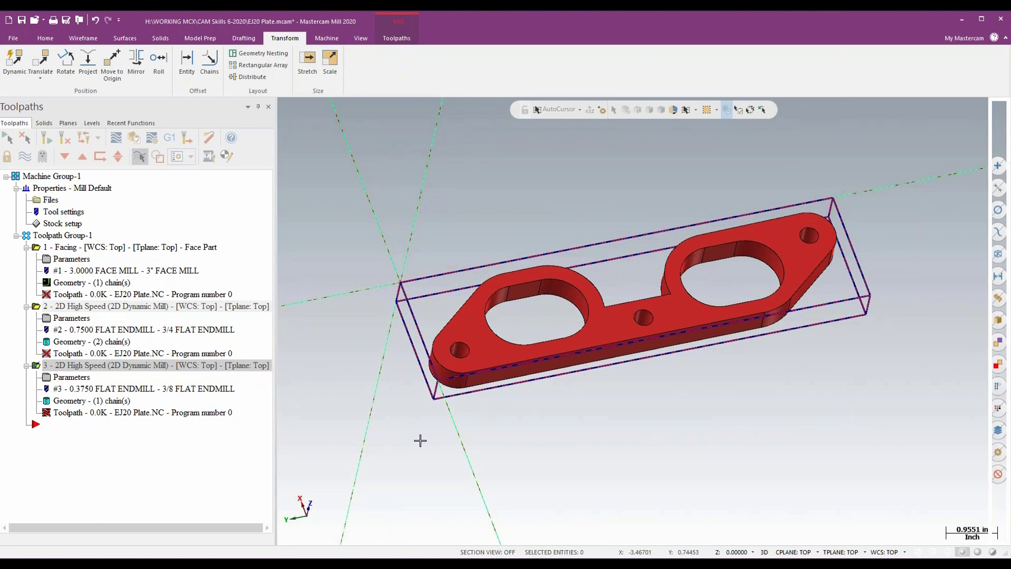
# - Regenerate all operations in Toolpath Group-1 and examine each operation's toolpath on the plate
pyautogui.click(41, 235)
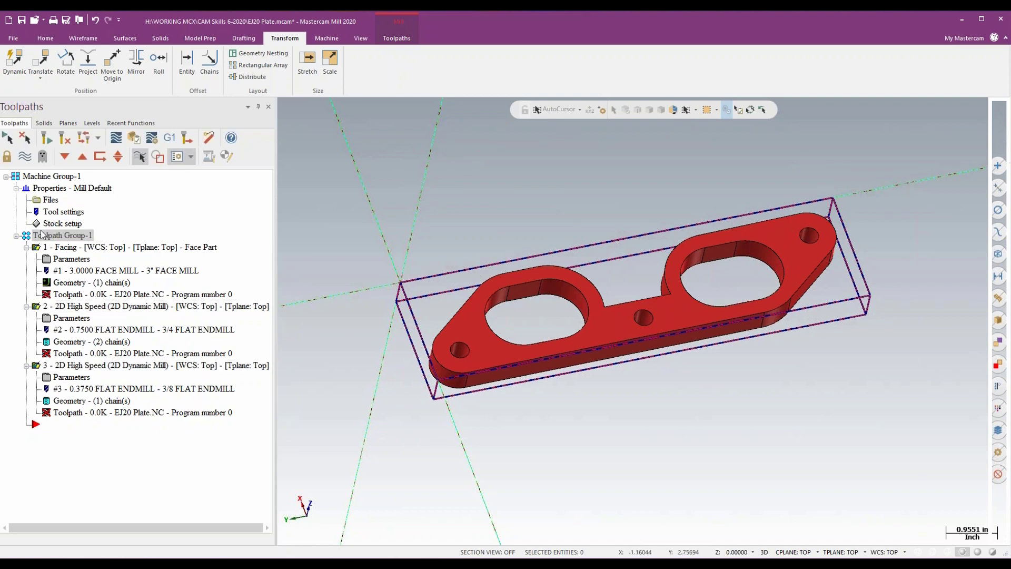
pyautogui.click(65, 139)
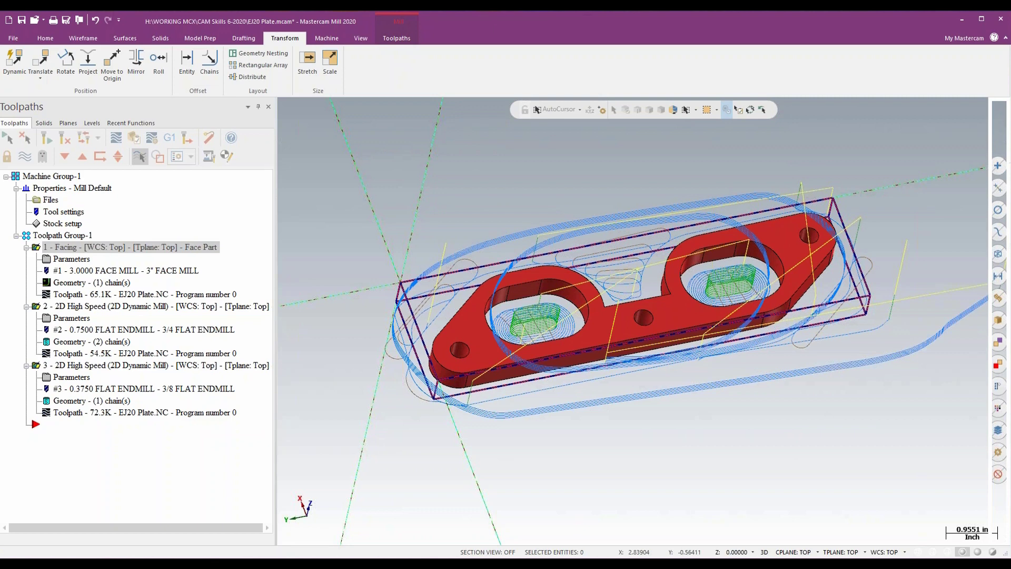
pyautogui.click(79, 310)
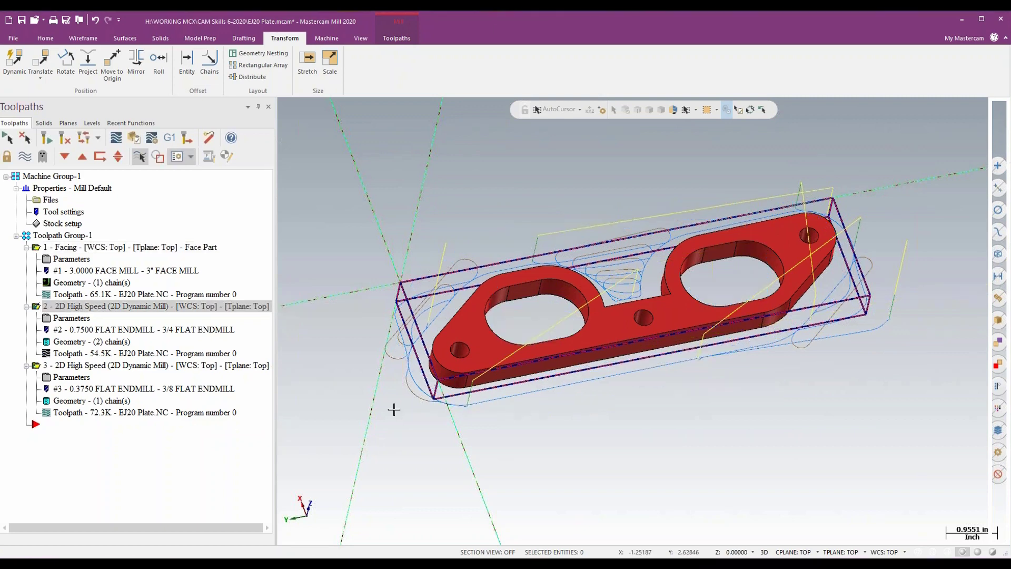
pyautogui.click(102, 368)
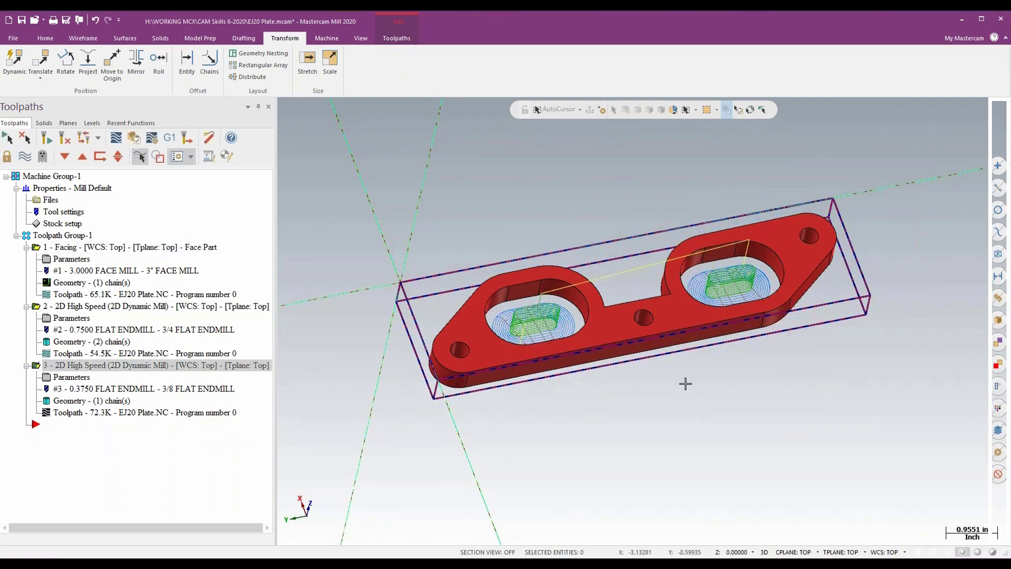
pyautogui.moveTo(690, 376); pyautogui.dragTo(678, 375, button='middle')
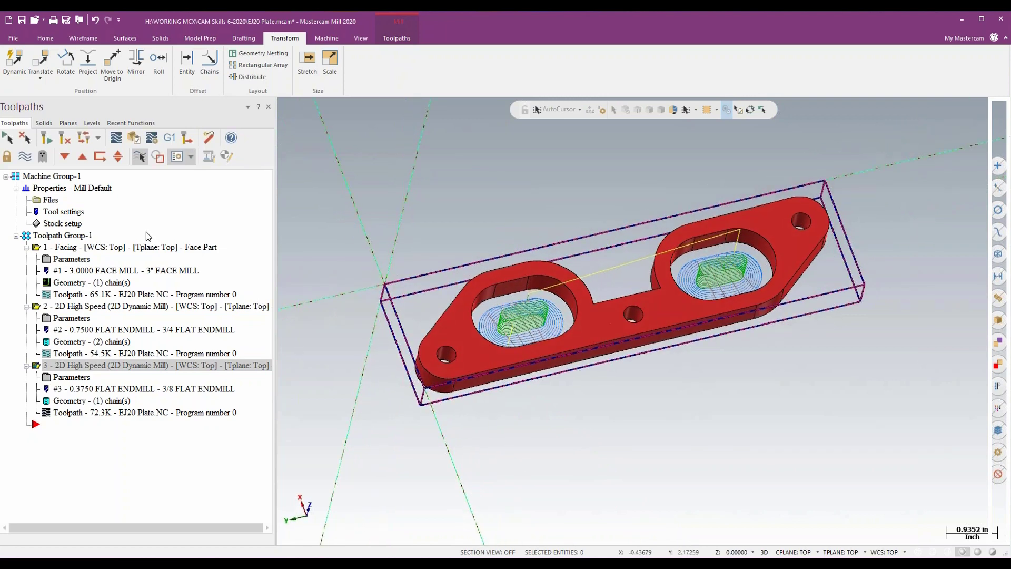
pyautogui.click(75, 251)
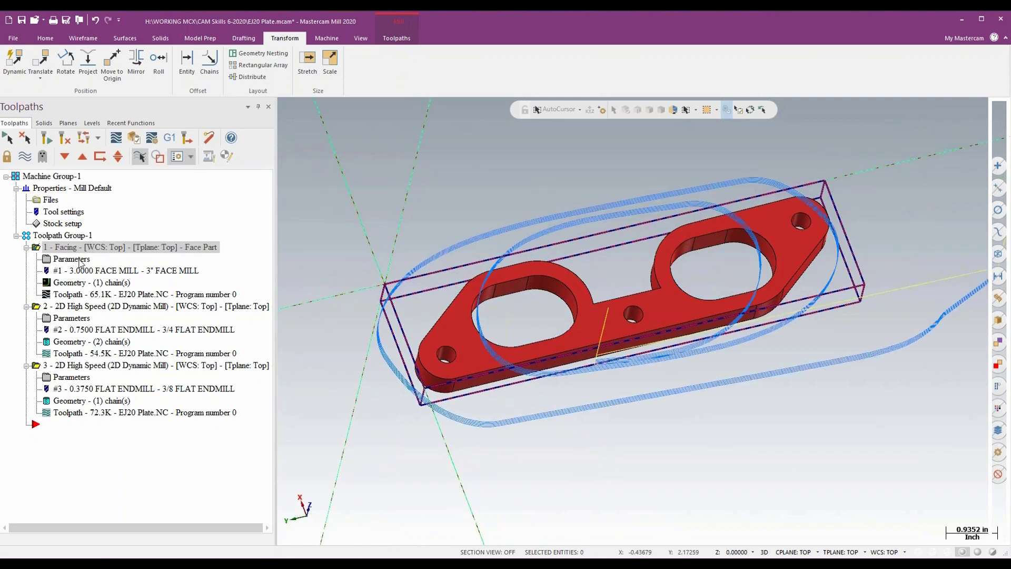
pyautogui.moveTo(646, 396)
pyautogui.mouseDown(button='middle')
pyautogui.moveTo(658, 336)
pyautogui.moveTo(647, 400)
pyautogui.moveTo(648, 339)
pyautogui.moveTo(651, 429)
pyautogui.mouseUp(button='middle')
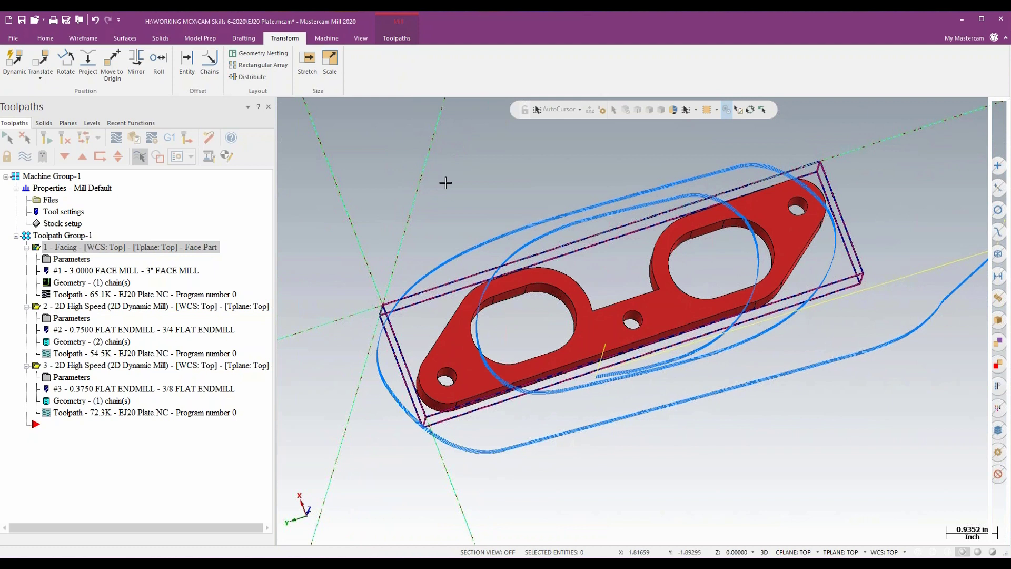
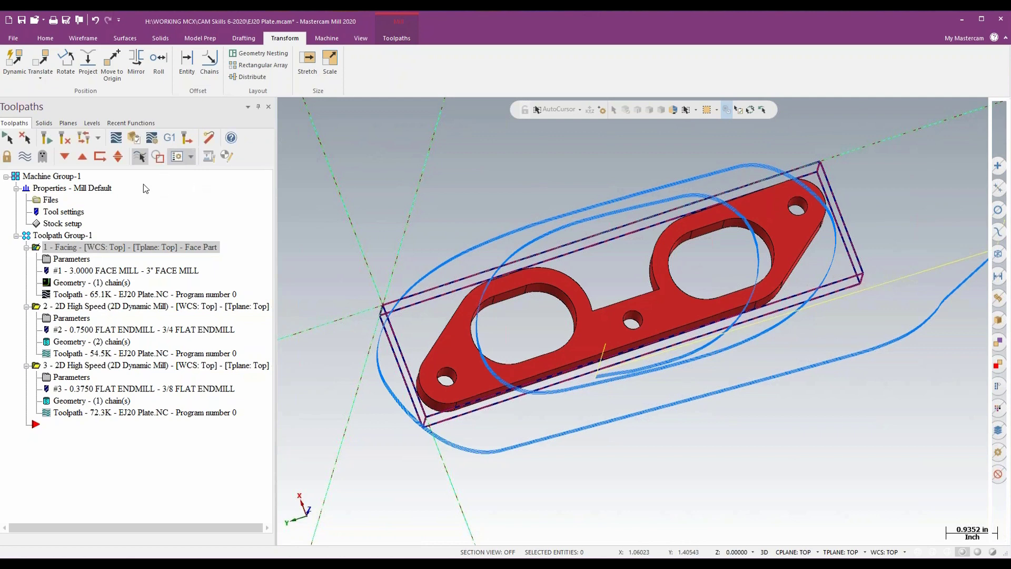
# - Delete all operations in Toolpath Group-1, keeping the empty group for new operations
pyautogui.click(74, 236)
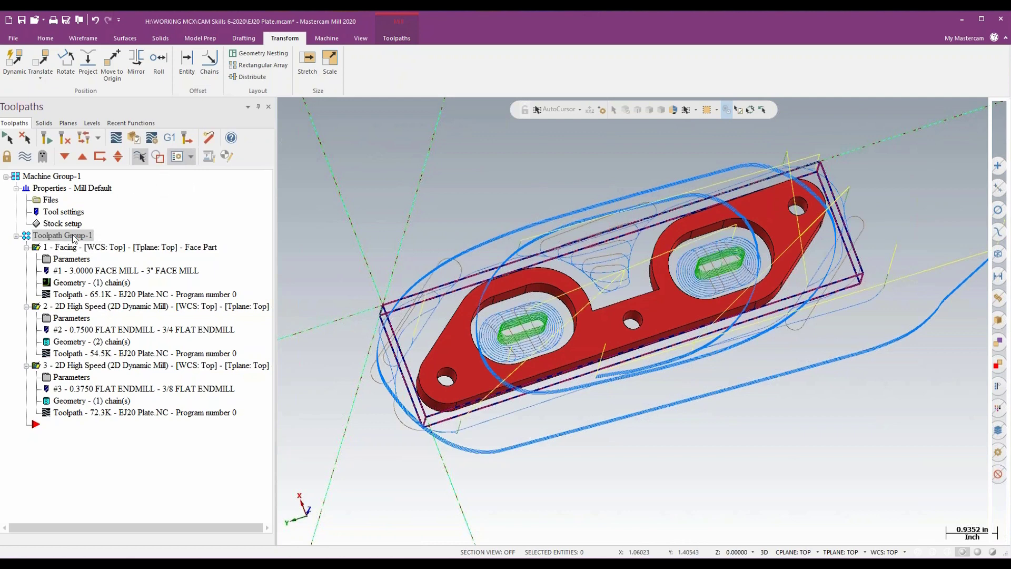
pyautogui.rightClick(74, 238)
pyautogui.click(105, 354)
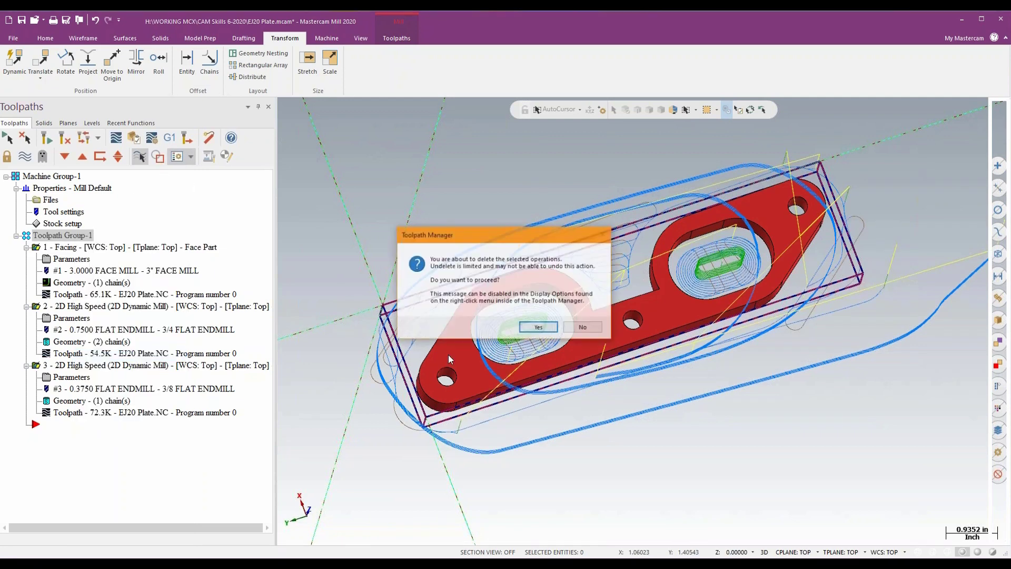
pyautogui.click(538, 327)
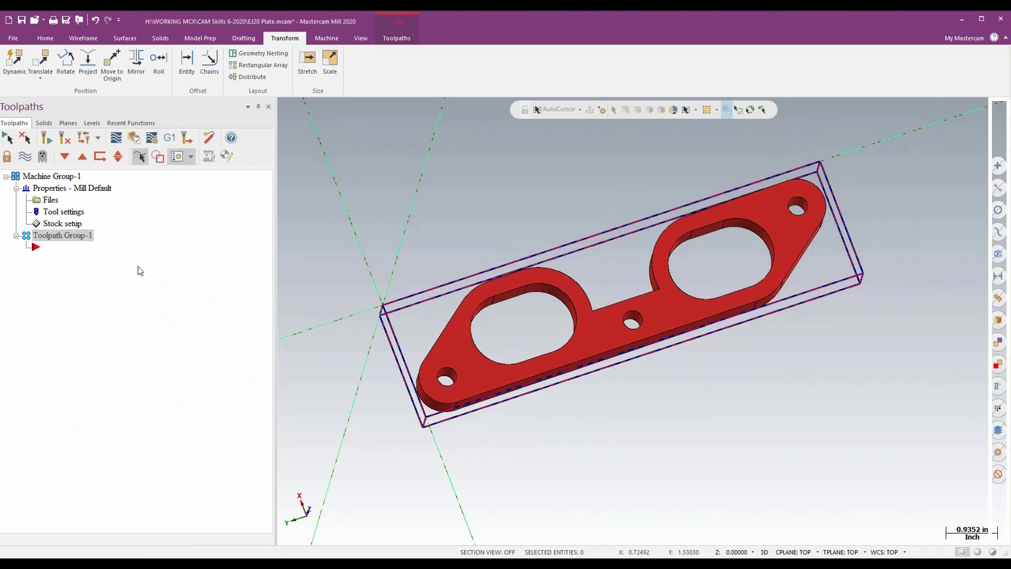
# - Open Good Aluminum Dynamics.mcam-operations as the source library for importing toolpath operations, and close the import
pyautogui.rightClick(164, 222)
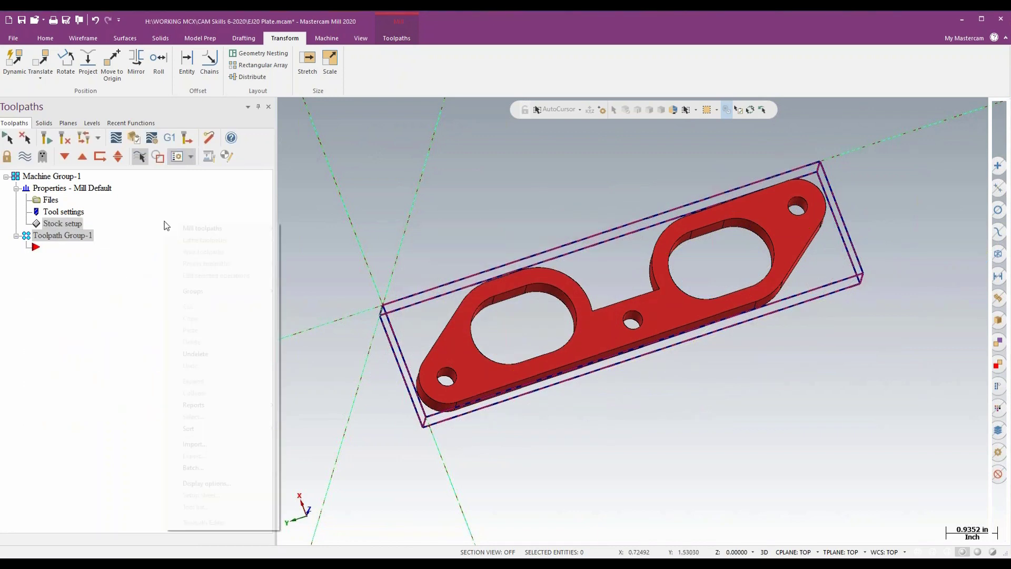
pyautogui.click(202, 449)
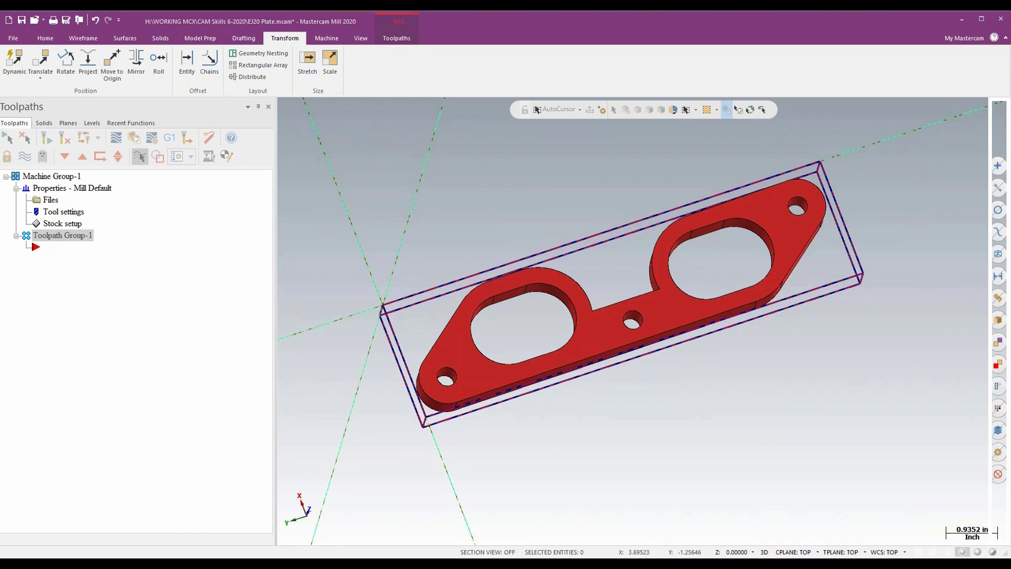
pyautogui.moveTo(527, 12); pyautogui.dragTo(595, 67)
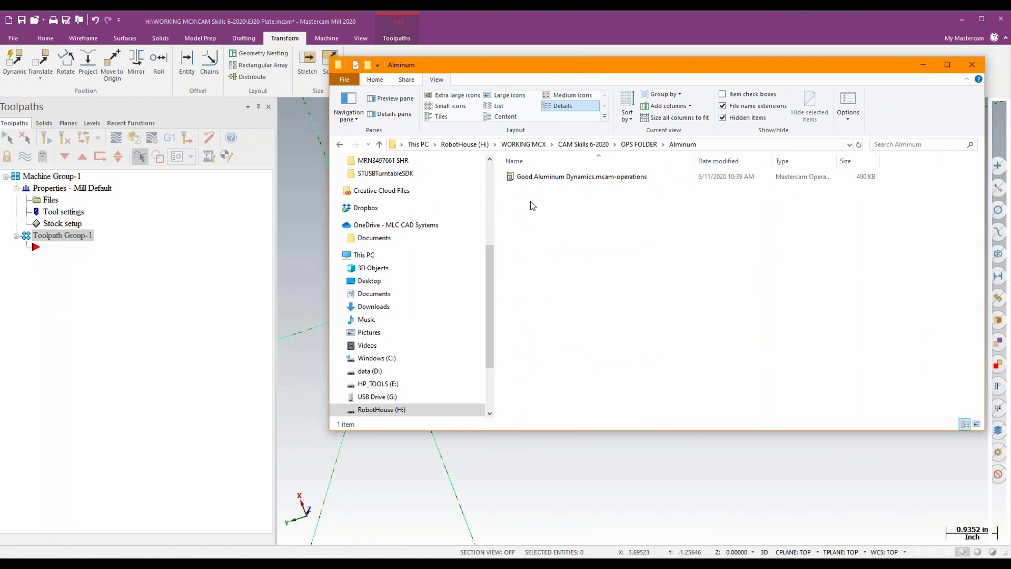
pyautogui.click(544, 180)
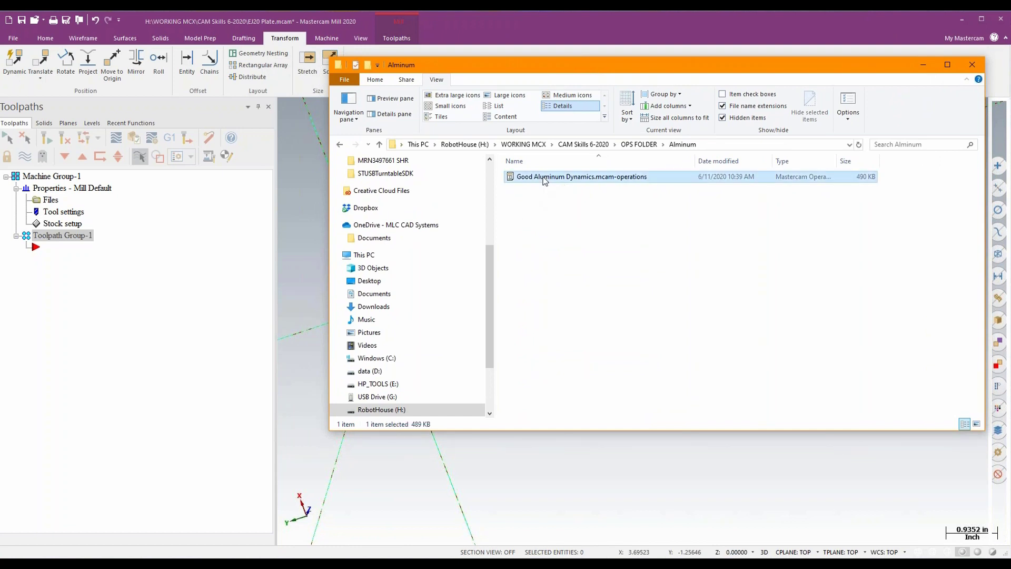
pyautogui.moveTo(544, 180); pyautogui.dragTo(187, 323)
pyautogui.moveTo(187, 322); pyautogui.dragTo(187, 322)
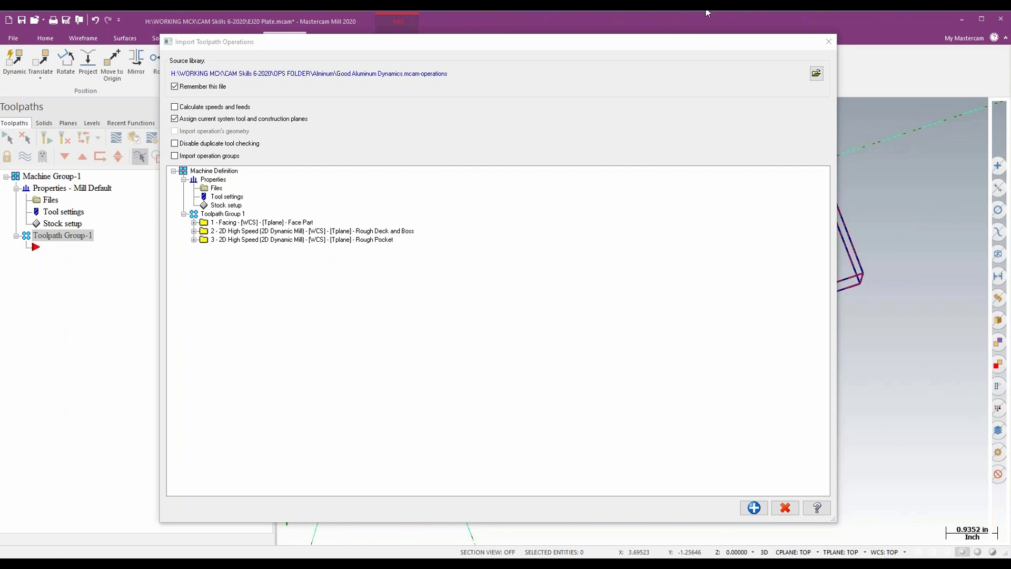
pyautogui.click(828, 43)
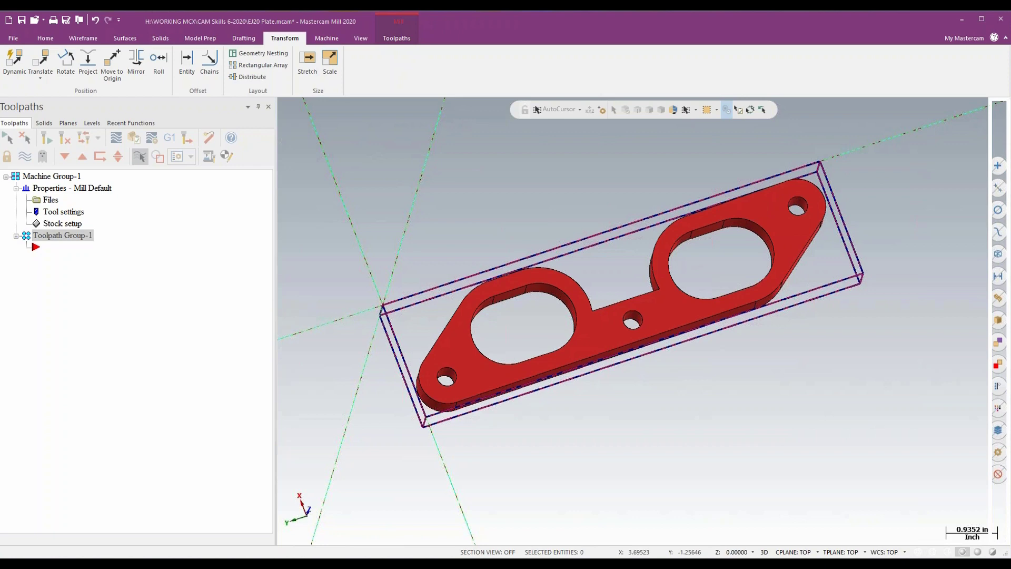
# - Load MLC MillE 101-2 INST.mcam from the Complete Files for Instructor folder as the source for importing toolpath operations
pyautogui.moveTo(1010, 11); pyautogui.dragTo(686, 45)
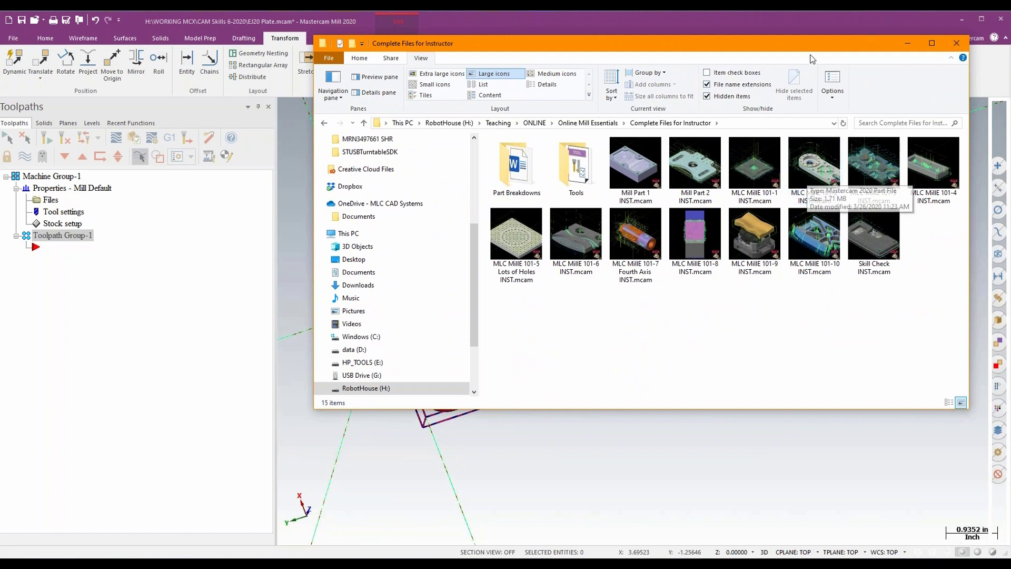
pyautogui.moveTo(820, 45); pyautogui.dragTo(817, 50)
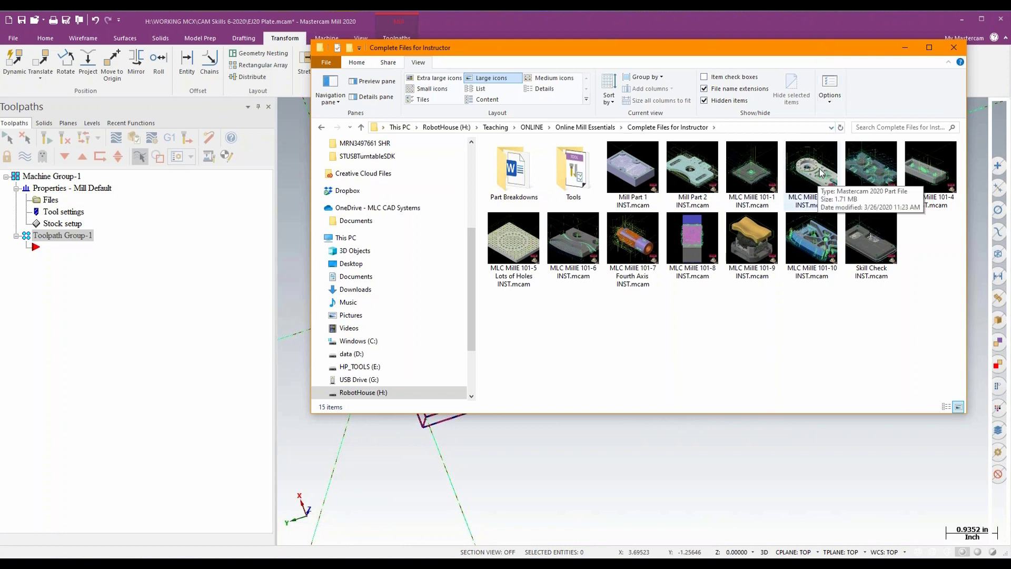
pyautogui.moveTo(810, 170); pyautogui.dragTo(155, 312)
pyautogui.click(908, 52)
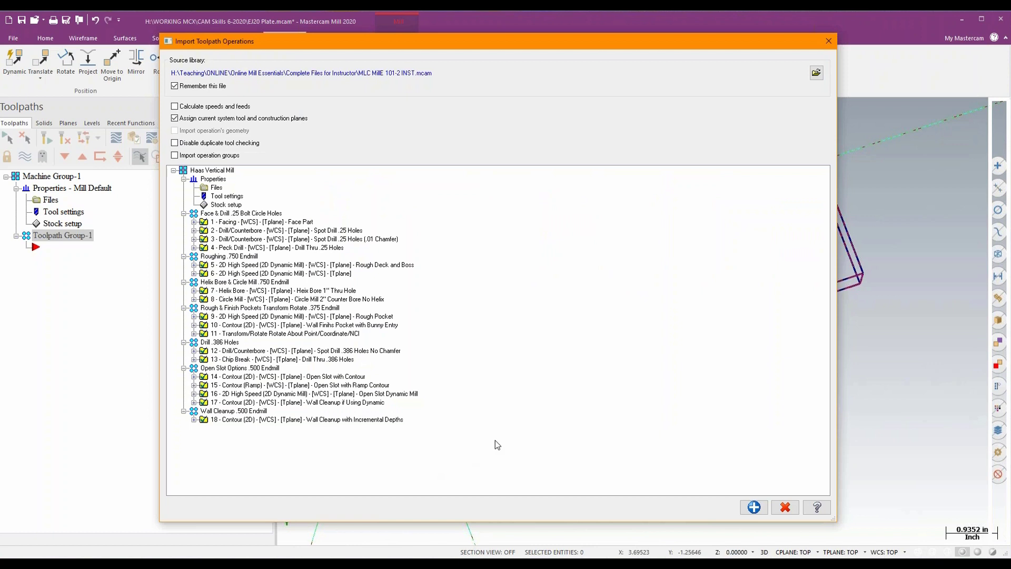
# - Import operations 1 Face Part, 5 Rough Deck and Boss and 9 Rough Pocket into Toolpath Group-1 and close the import
pyautogui.click(227, 222)
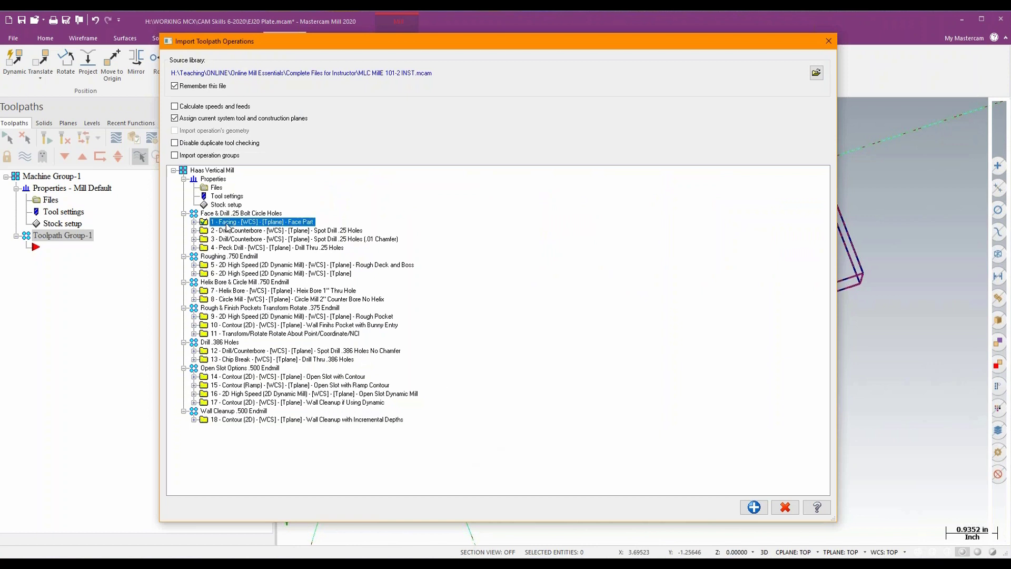
pyautogui.keyDown('ctrl'); pyautogui.click(236, 265); pyautogui.keyUp('ctrl')
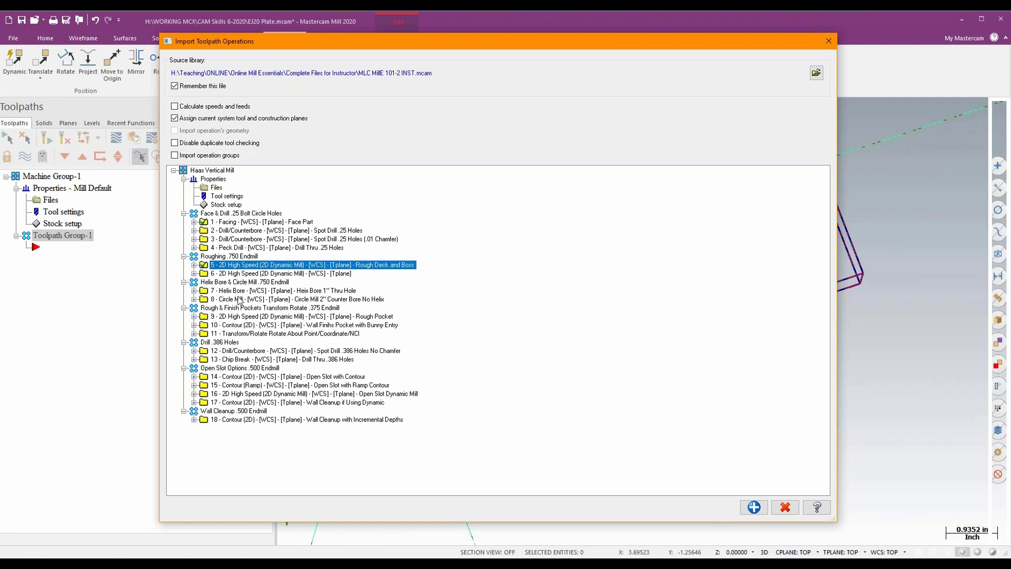
pyautogui.keyDown('ctrl'); pyautogui.click(235, 319); pyautogui.keyUp('ctrl')
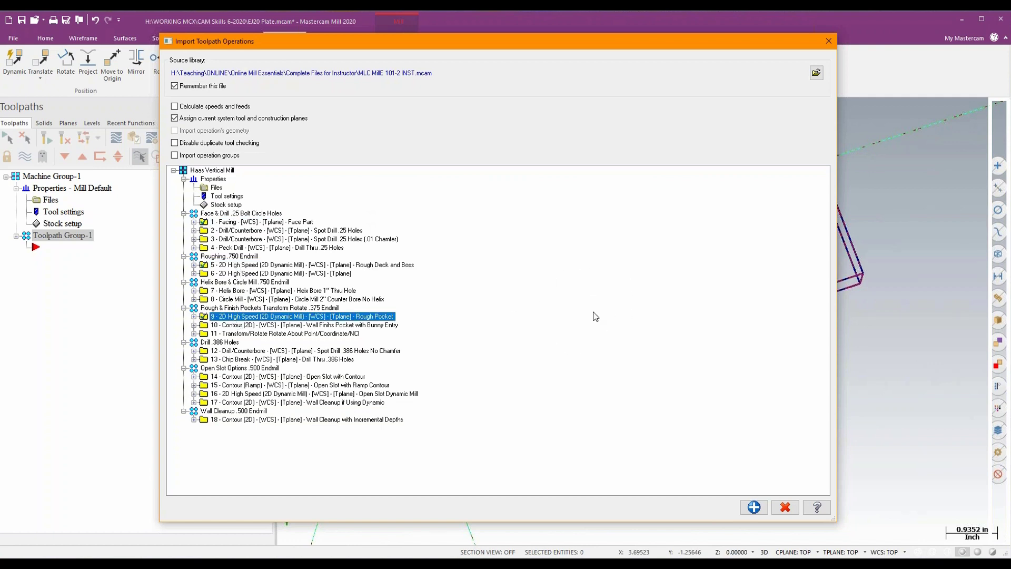
pyautogui.click(753, 507)
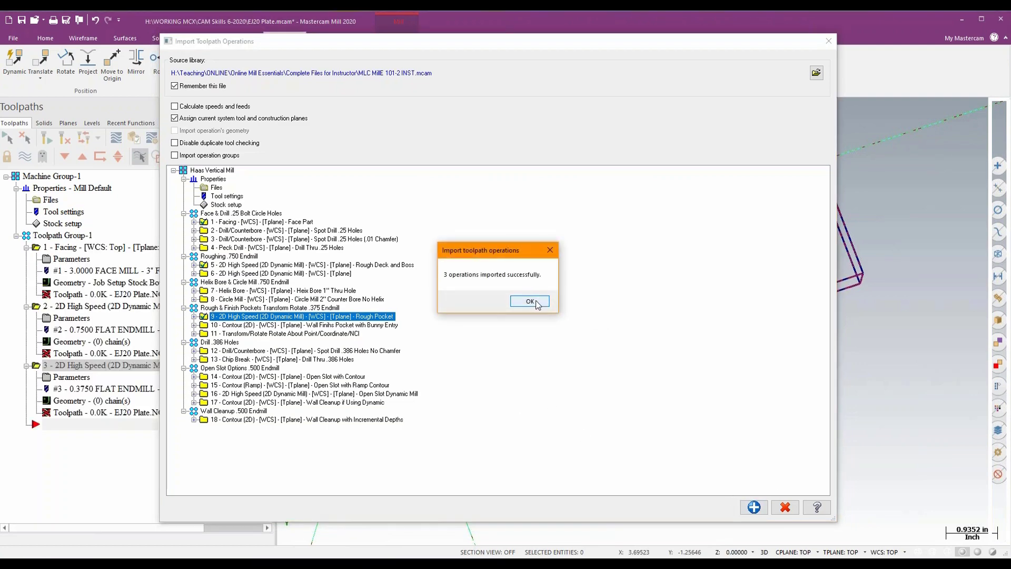
pyautogui.click(530, 301)
pyautogui.click(829, 41)
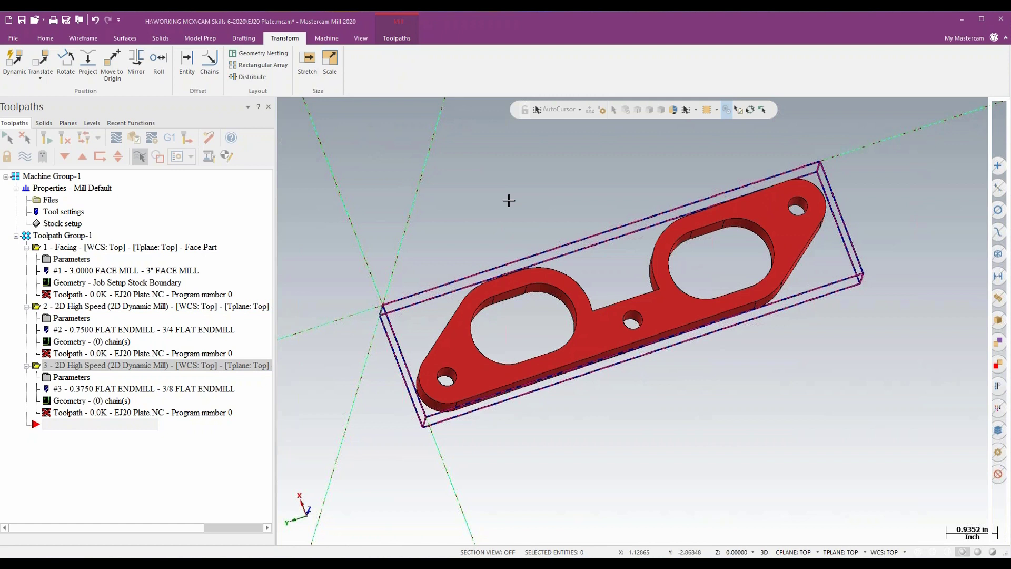
# - Start a new file and discard the changes to EJ20 Plate.mcam
pyautogui.click(10, 21)
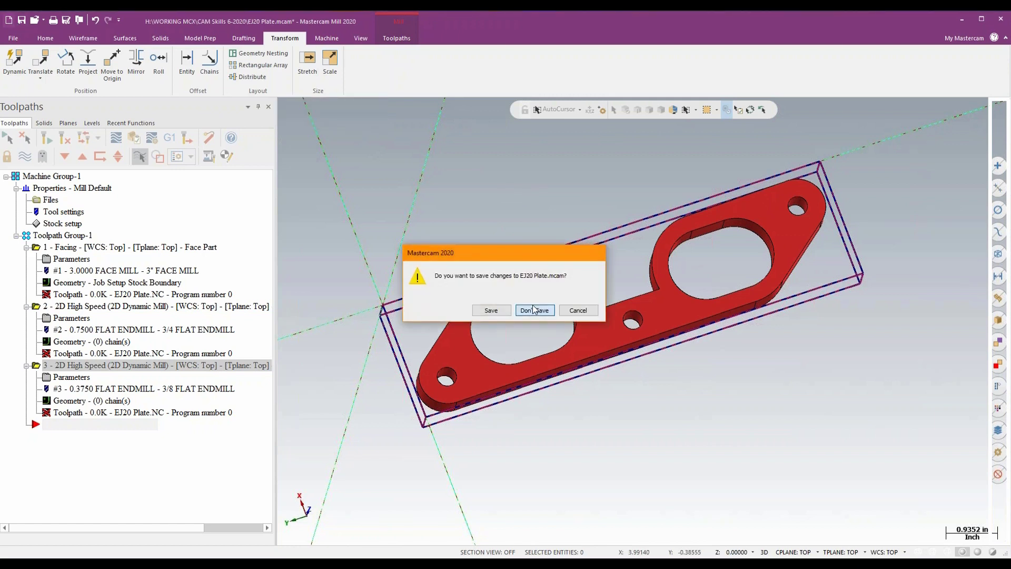
pyautogui.click(534, 310)
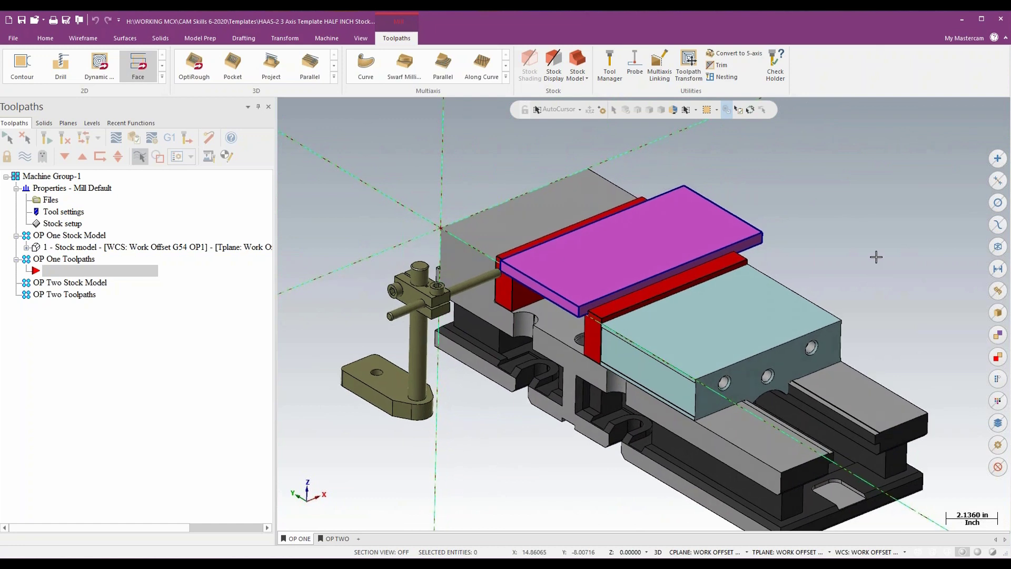
# - Display only the Kurt 3800V Vise OP1 level and examine the Work Offset G54 OP1 plane at the vise
pyautogui.click(92, 123)
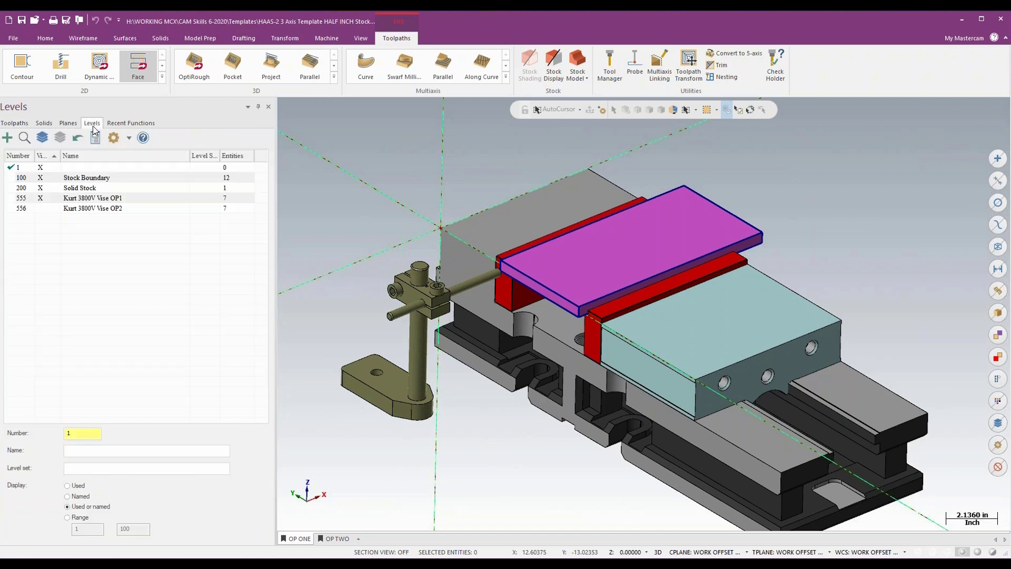
pyautogui.click(60, 137)
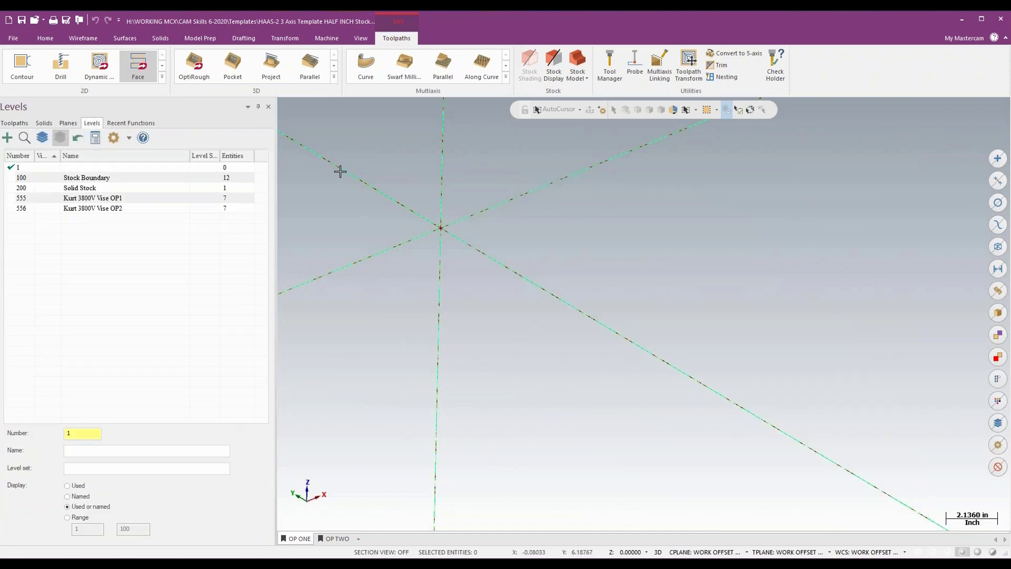
pyautogui.click(42, 198)
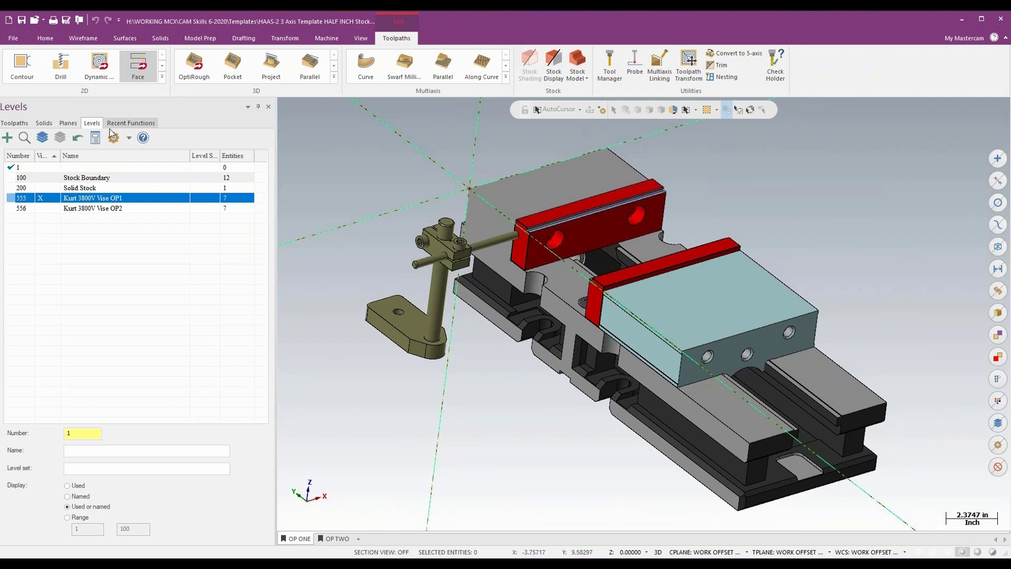
pyautogui.click(68, 122)
pyautogui.click(51, 261)
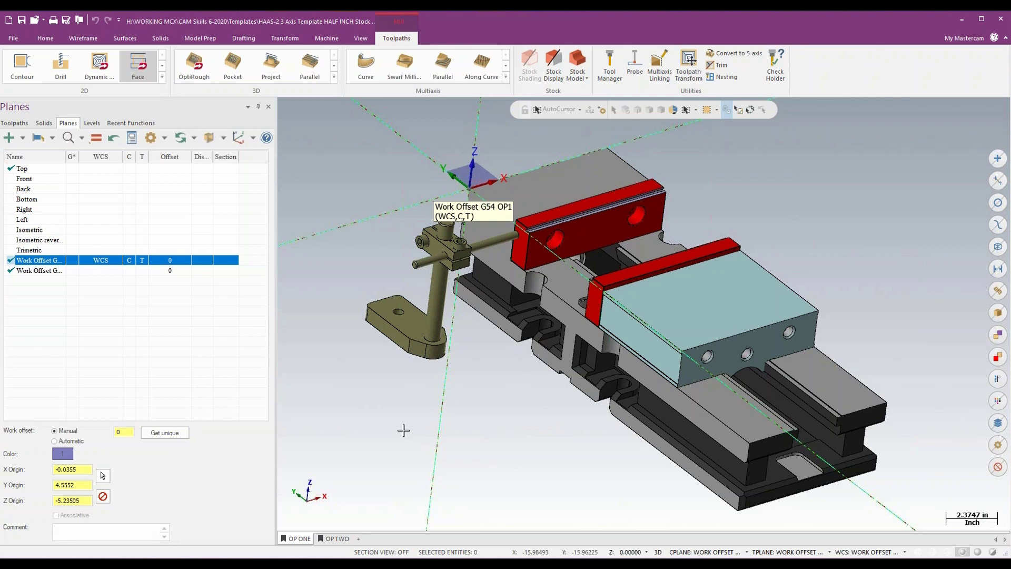
# - Display the Kurt 3800V Vise OP2 level alone and examine it, and add the OP1 vise level to compare their orientations
pyautogui.click(93, 123)
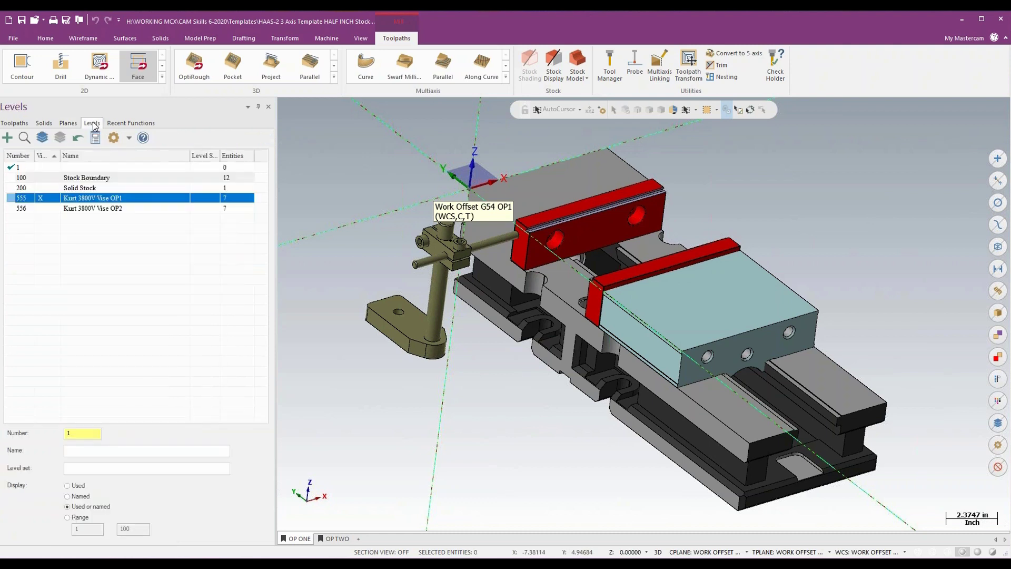
pyautogui.click(41, 198)
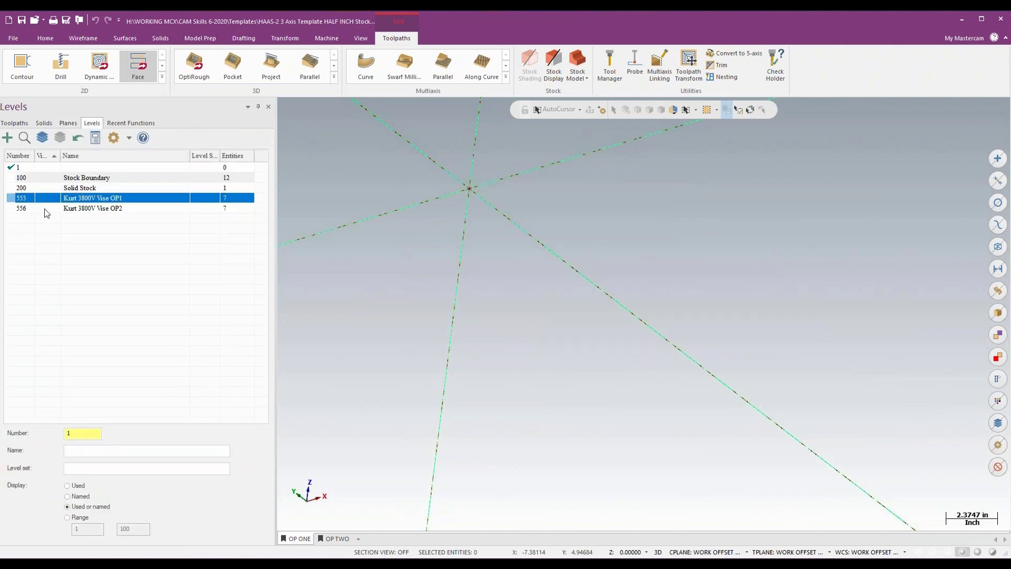
pyautogui.click(42, 208)
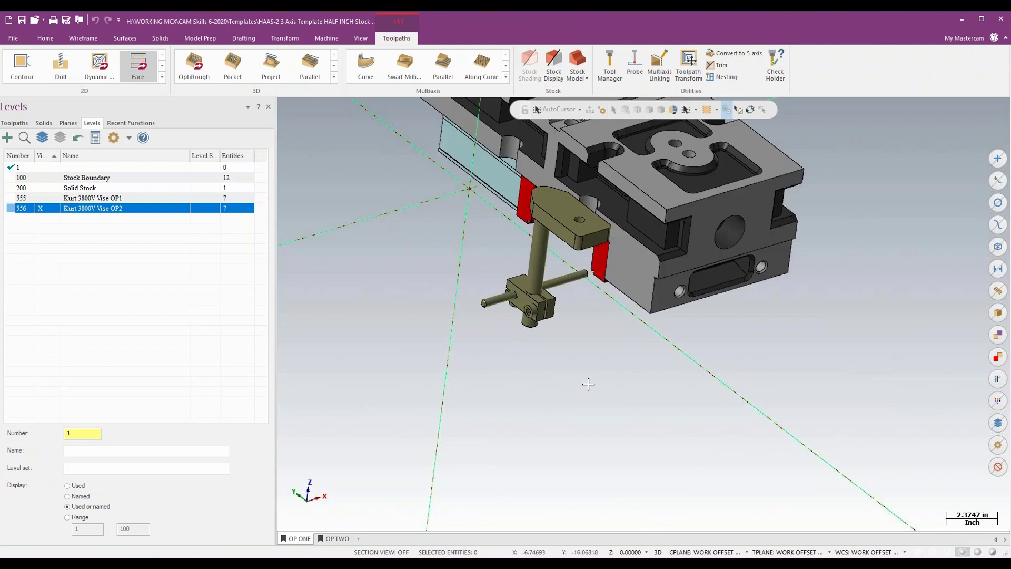
pyautogui.moveTo(653, 374); pyautogui.dragTo(652, 374, button='middle')
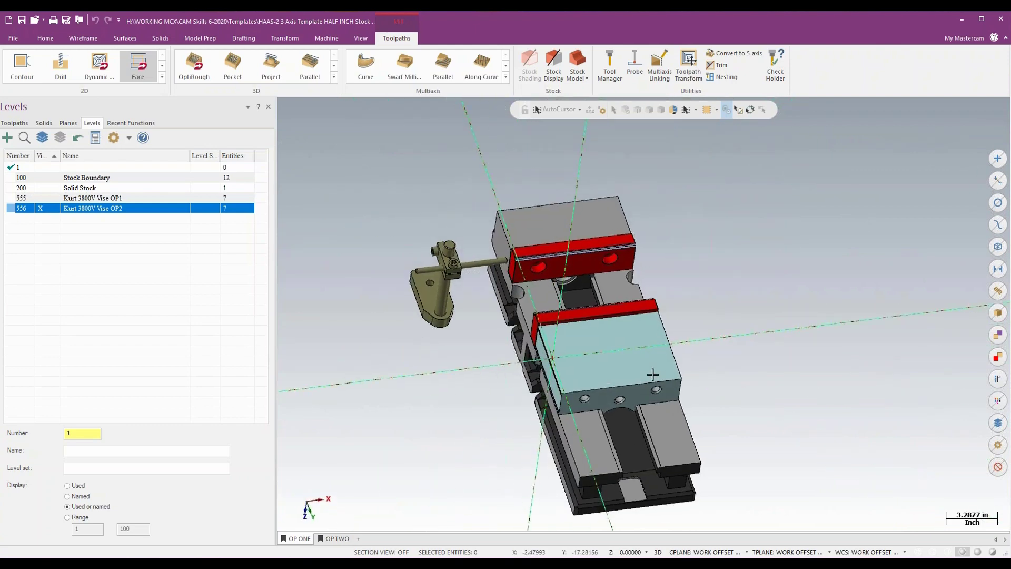
pyautogui.click(40, 198)
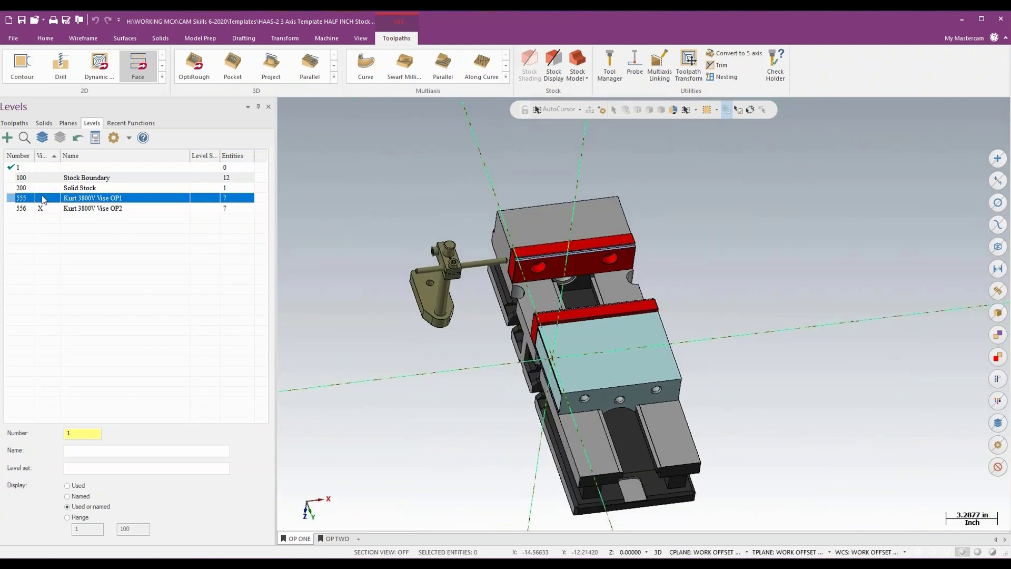
pyautogui.moveTo(793, 232); pyautogui.dragTo(793, 232, button='middle')
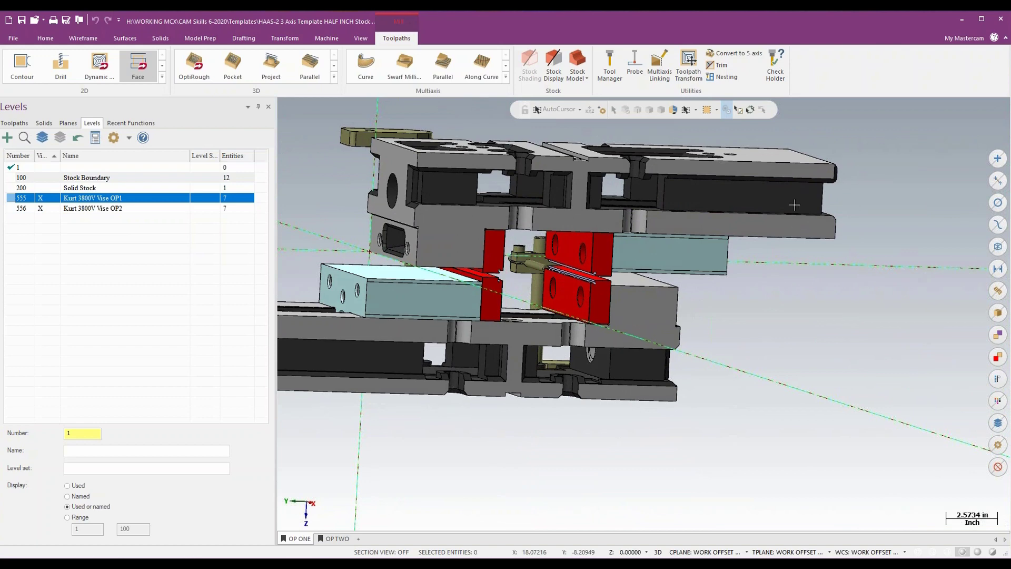
# - Compare the vise and stock boundary setups saved in the OP ONE and OP TWO viewsheets
pyautogui.click(336, 538)
pyautogui.click(293, 539)
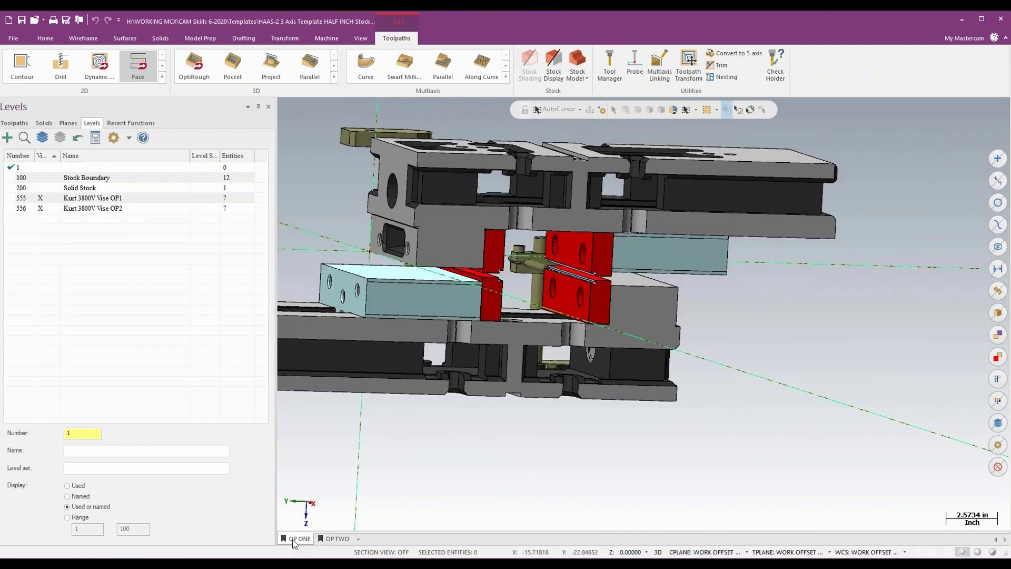
pyautogui.click(293, 540)
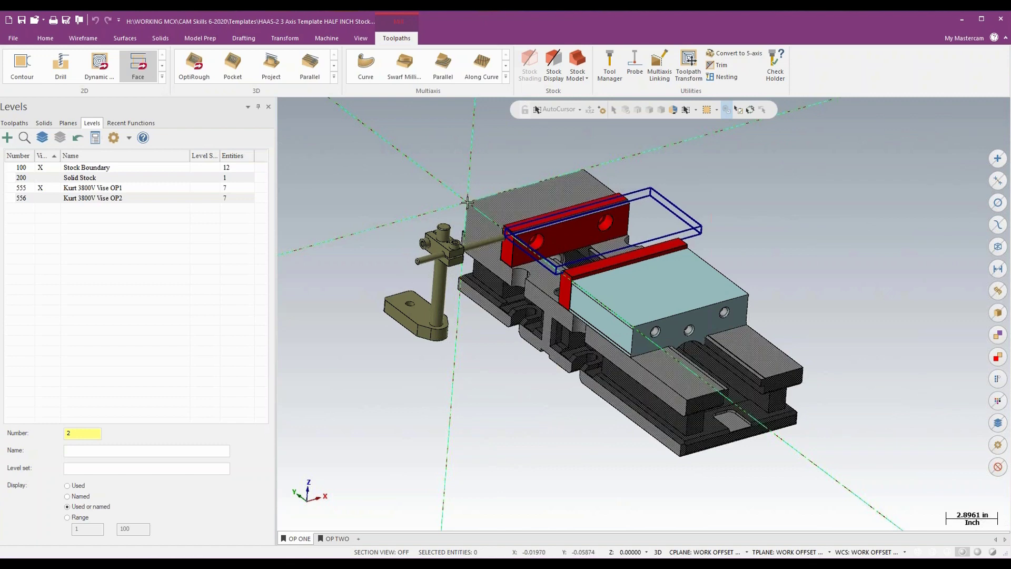
pyautogui.click(336, 538)
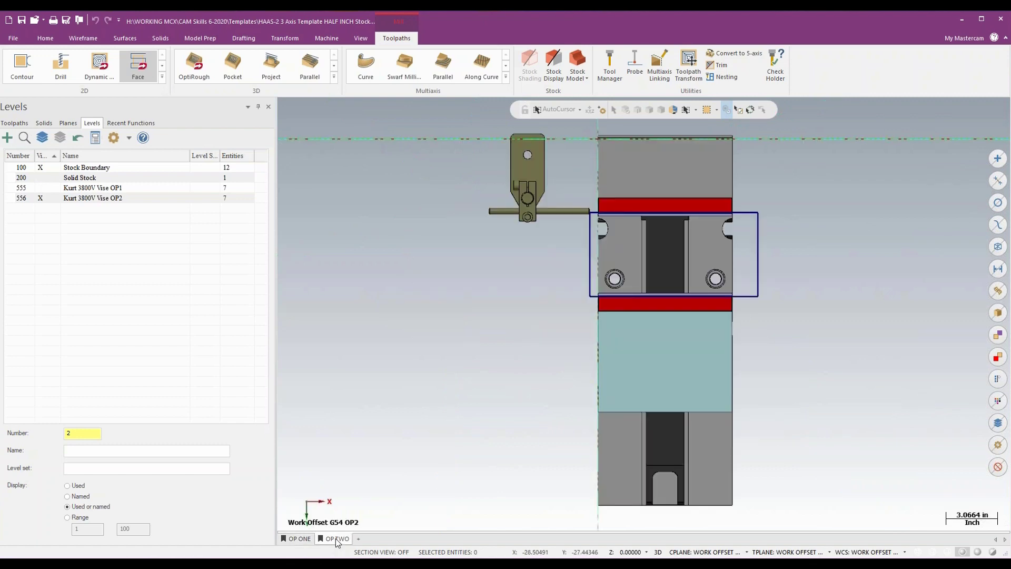
pyautogui.moveTo(424, 407); pyautogui.dragTo(425, 407, button='middle')
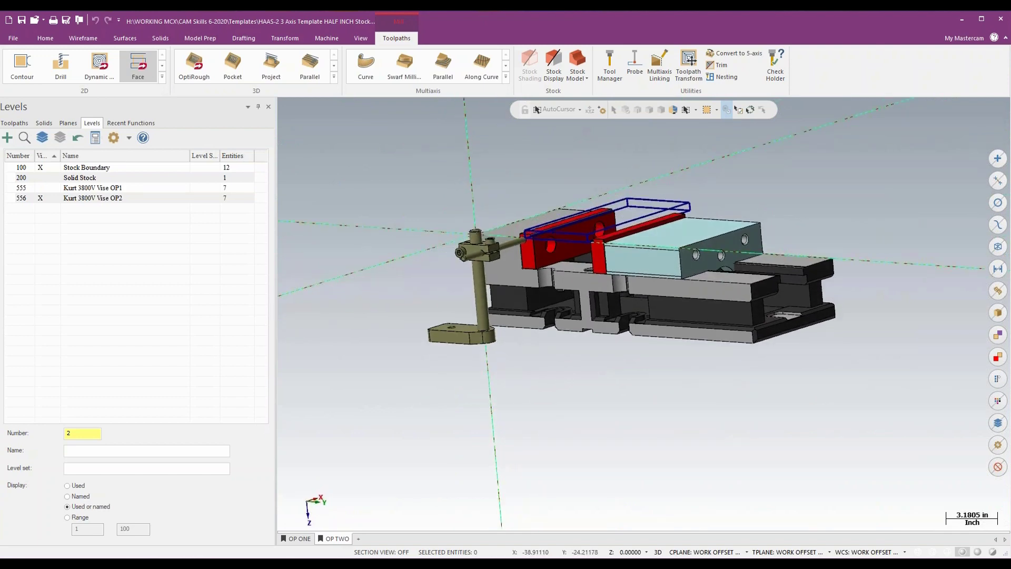
# - Examine the Work Offset G54 OP2 and Work Offset G54 OP1 planes on the second-operation vise setup
pyautogui.click(68, 123)
pyautogui.moveTo(94, 275)
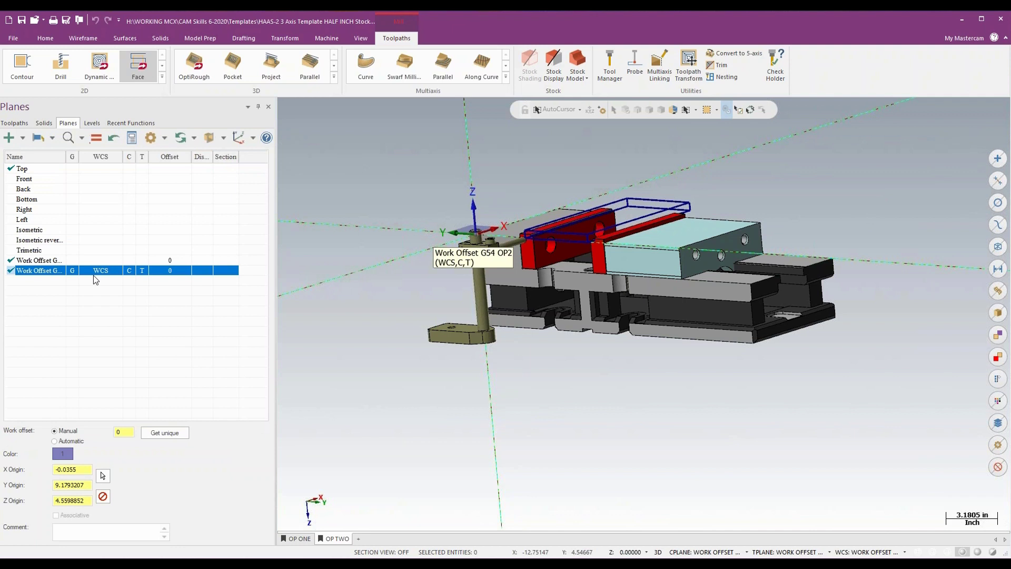
pyautogui.click(52, 261)
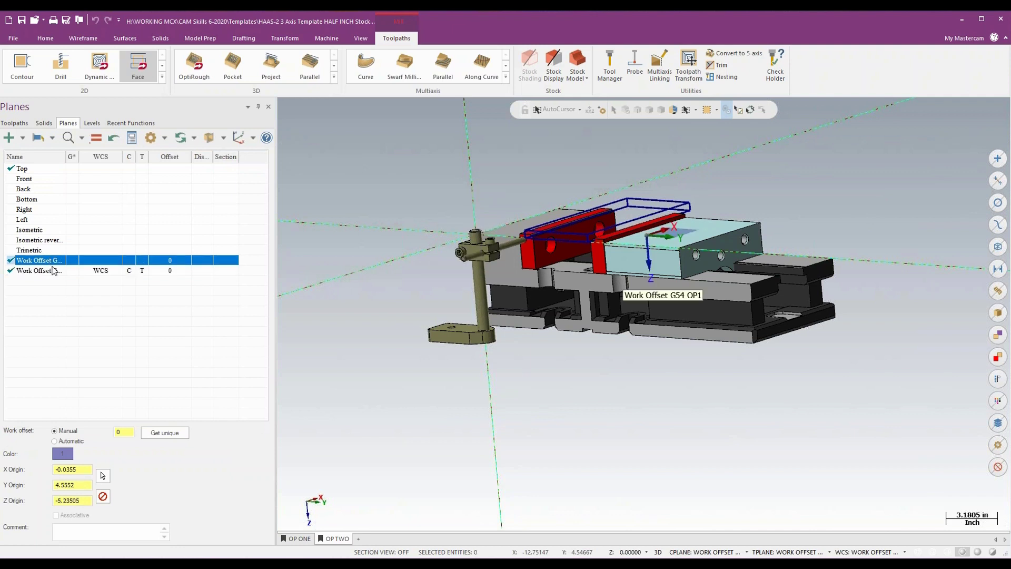
# - Examine the Work Offset G54 OP2 plane and return to the OP ONE viewsheet
pyautogui.click(53, 270)
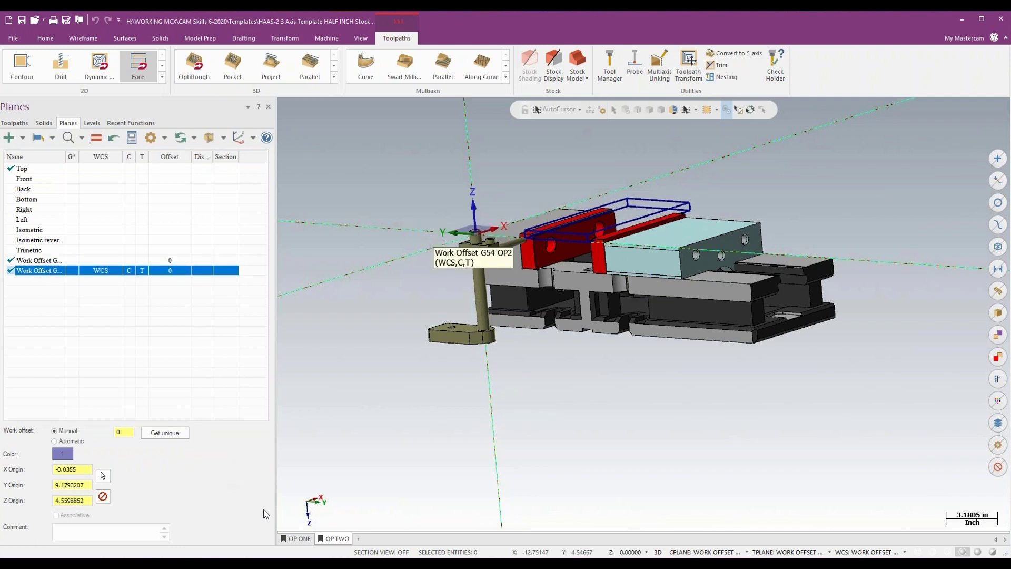
pyautogui.click(298, 538)
pyautogui.click(335, 538)
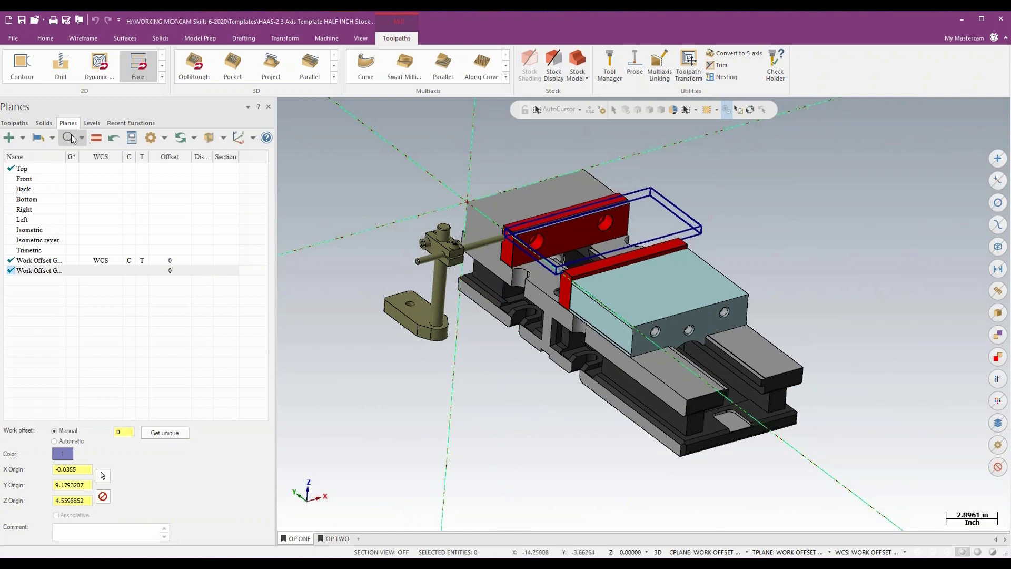
# - Hide the Stock Boundary level, show the Solid Stock level to examine the solid in the OP1 vise, and hide it again
pyautogui.click(92, 123)
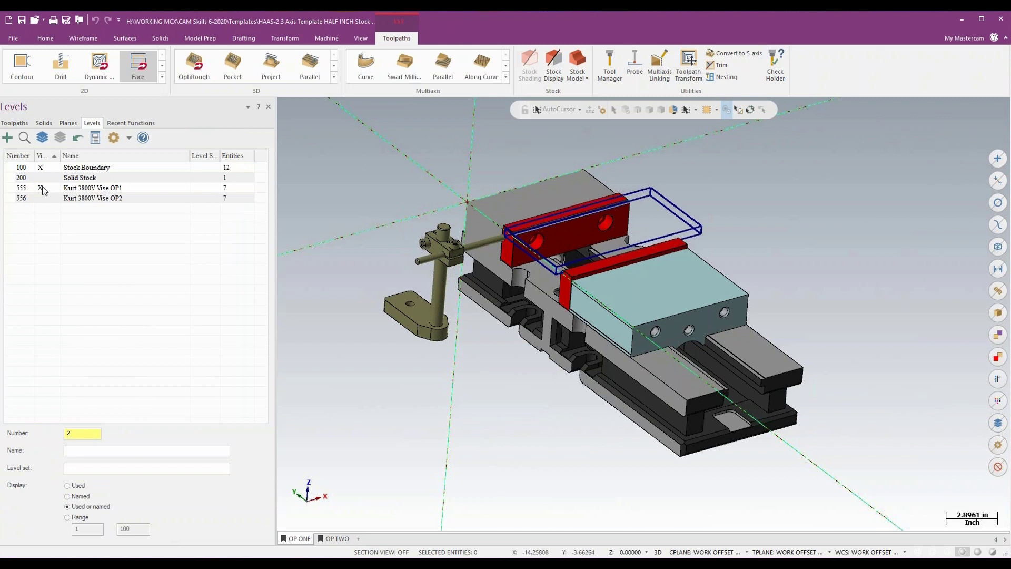
pyautogui.click(41, 168)
pyautogui.click(40, 168)
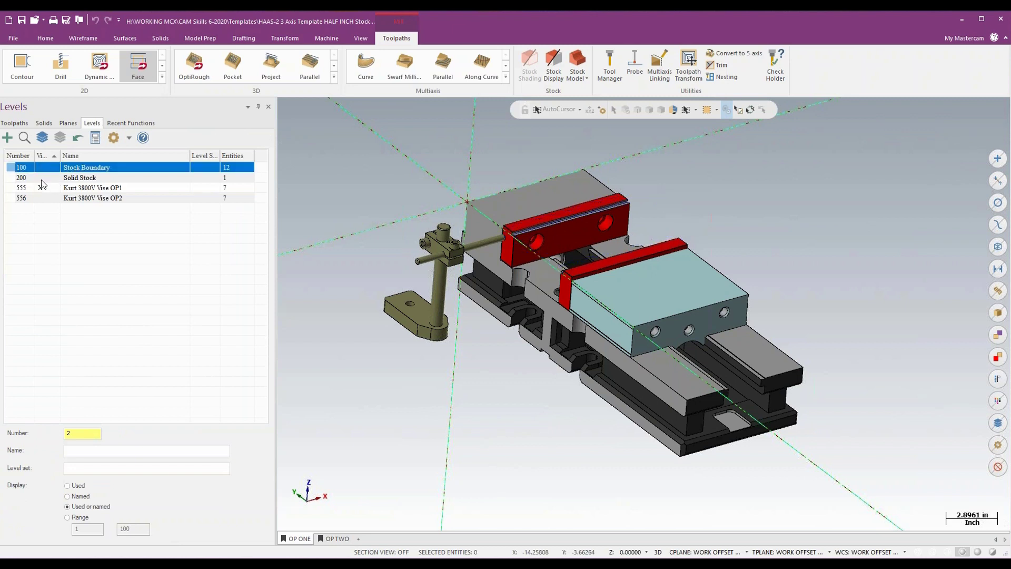
pyautogui.click(41, 177)
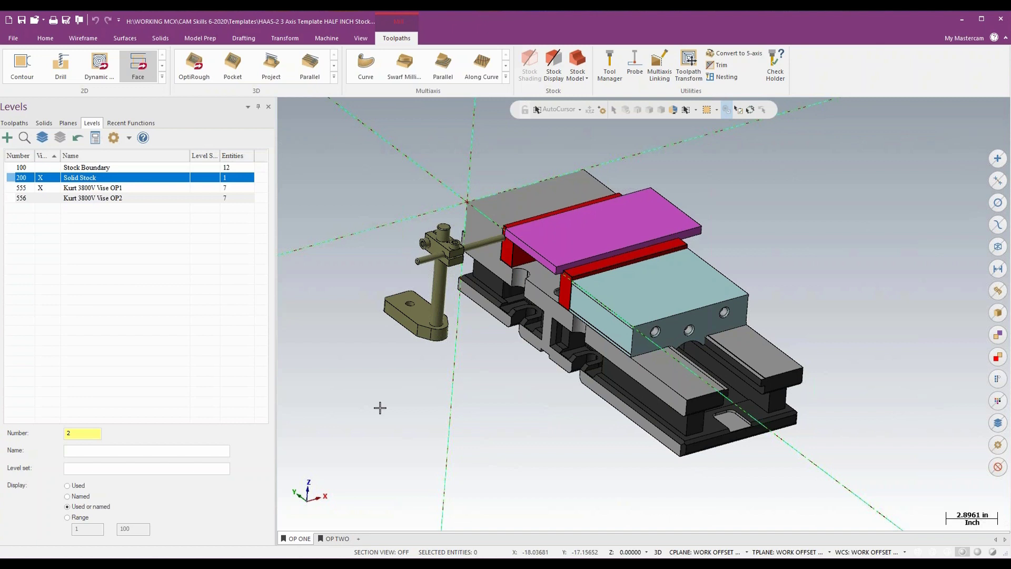
pyautogui.scroll(2, 380, 407)
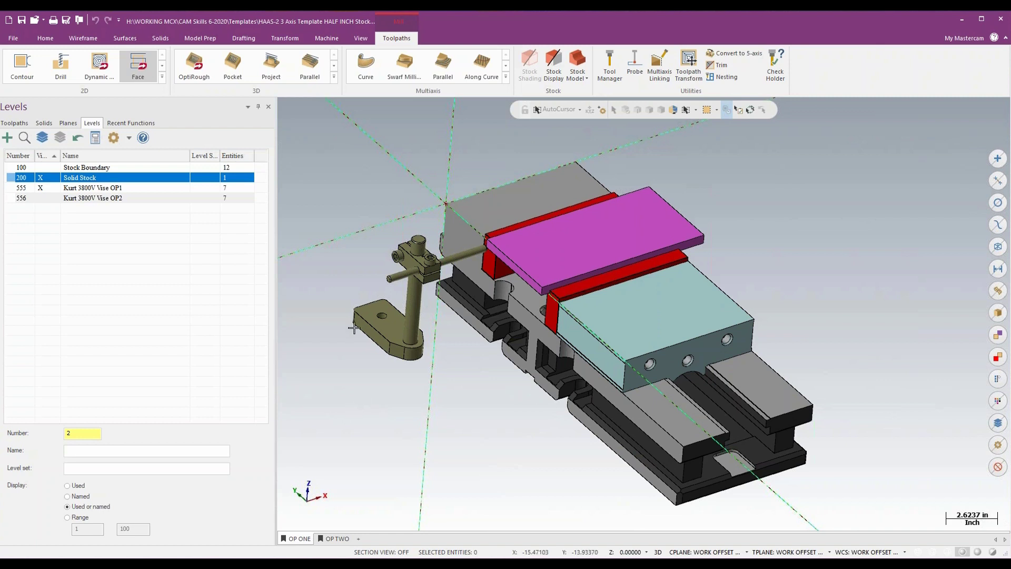
pyautogui.click(41, 179)
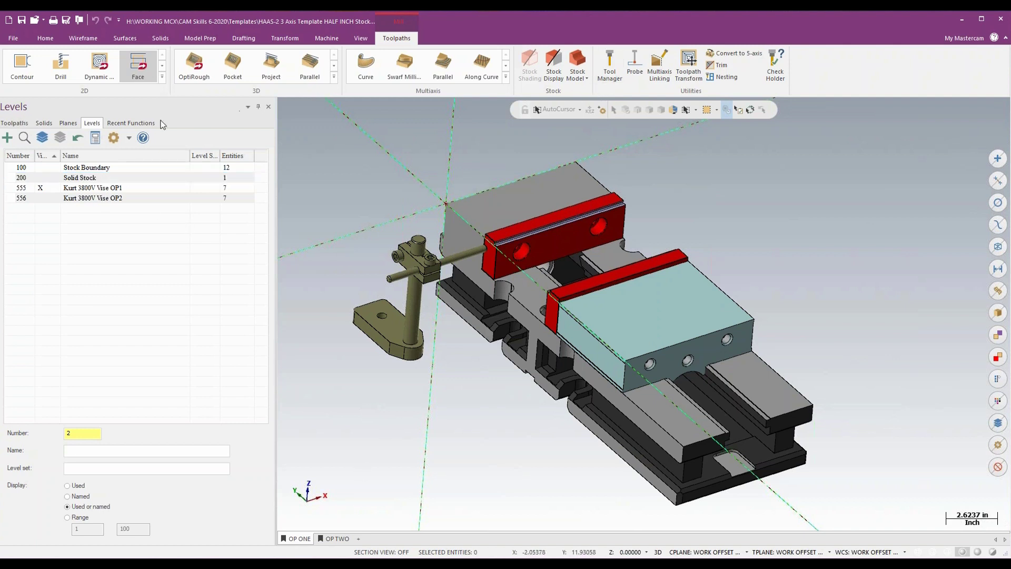
# - Review the template's toolpath groups and stock model, and look through the Machine Group-1 tool list in the Tool Manager
pyautogui.click(21, 124)
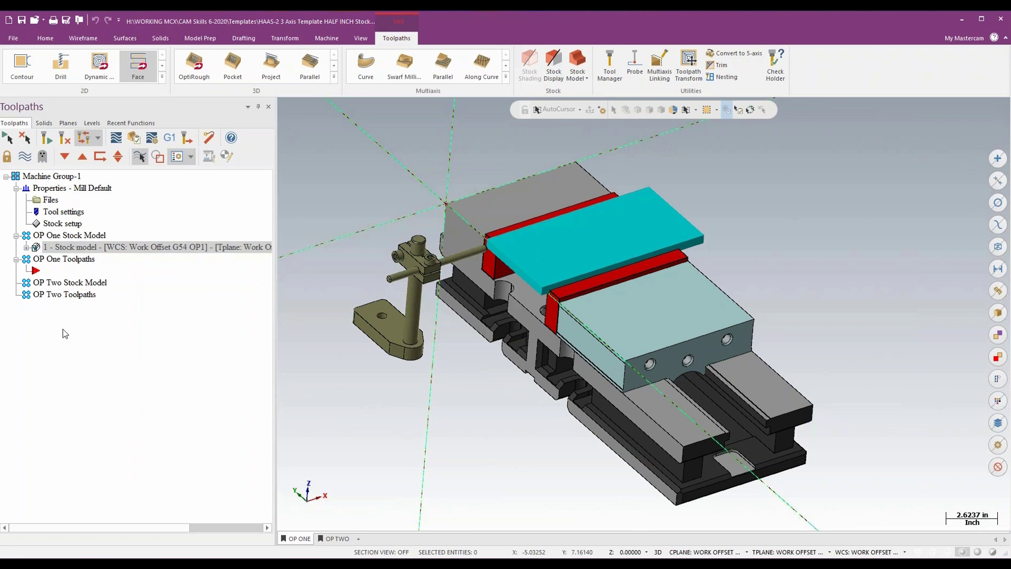
pyautogui.click(608, 65)
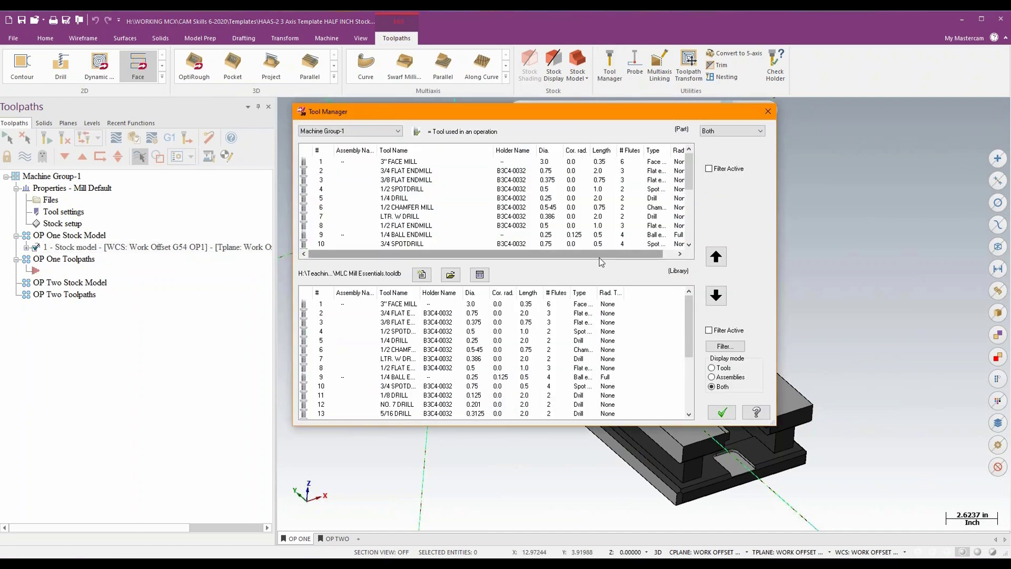
pyautogui.scroll(-3, 615, 205)
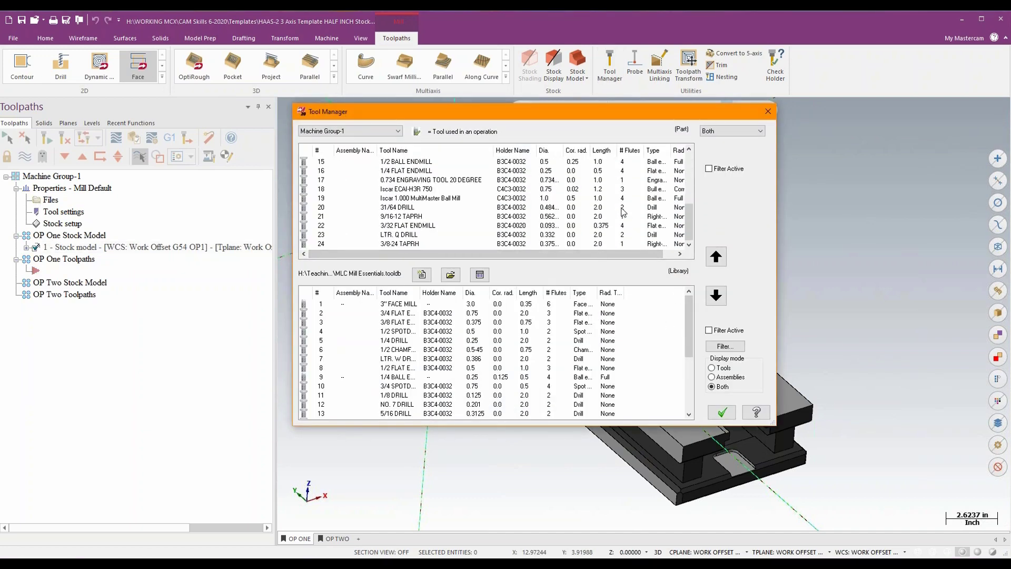
pyautogui.scroll(3, 623, 212)
pyautogui.scroll(-5, 623, 213)
pyautogui.scroll(5, 623, 213)
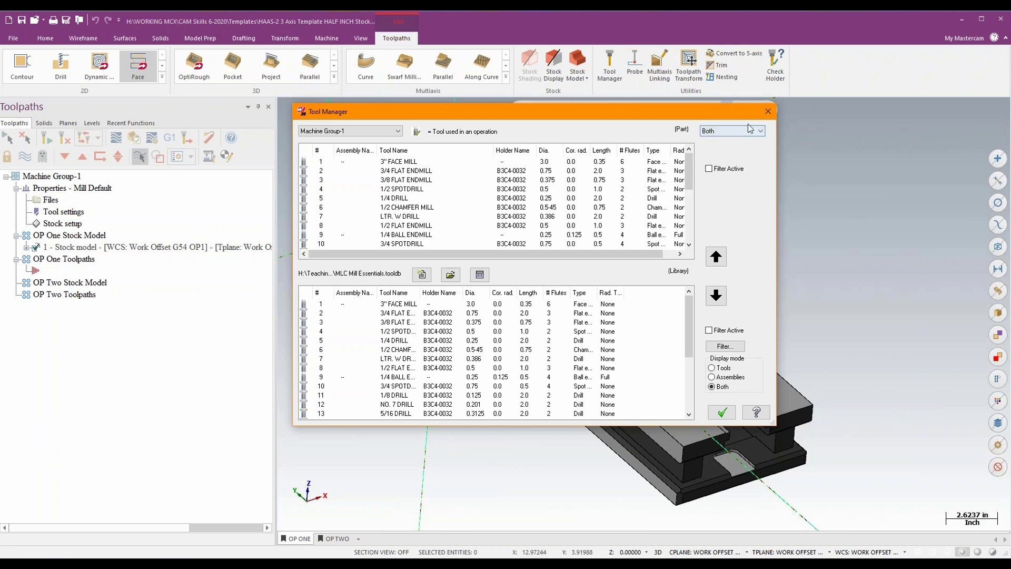
pyautogui.click(768, 111)
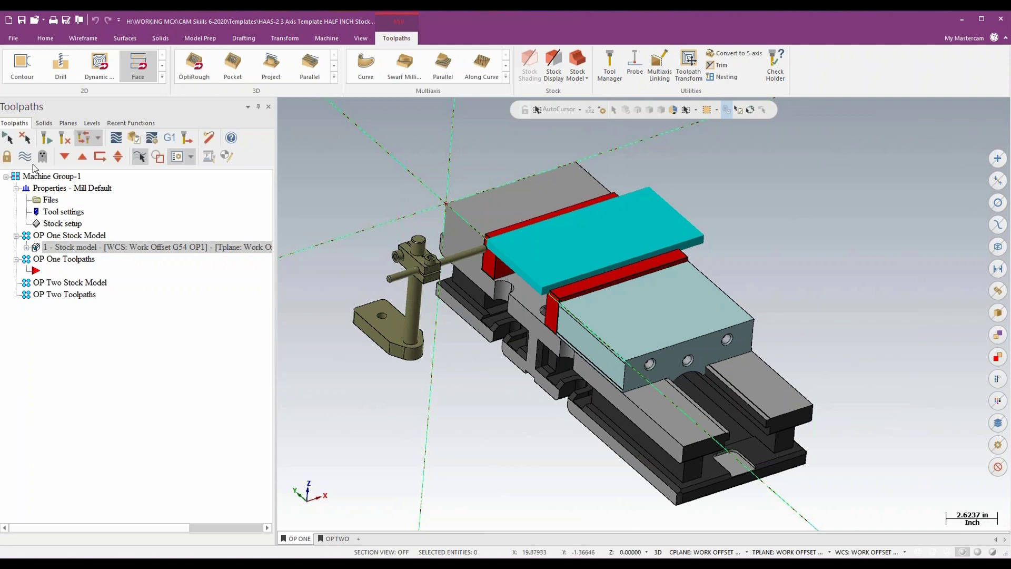
# - Hide the OP One stock model display and merge EJ20 Plate.stp from the CAM Skills 6-2020 folder, accepting its default position
pyautogui.click(30, 158)
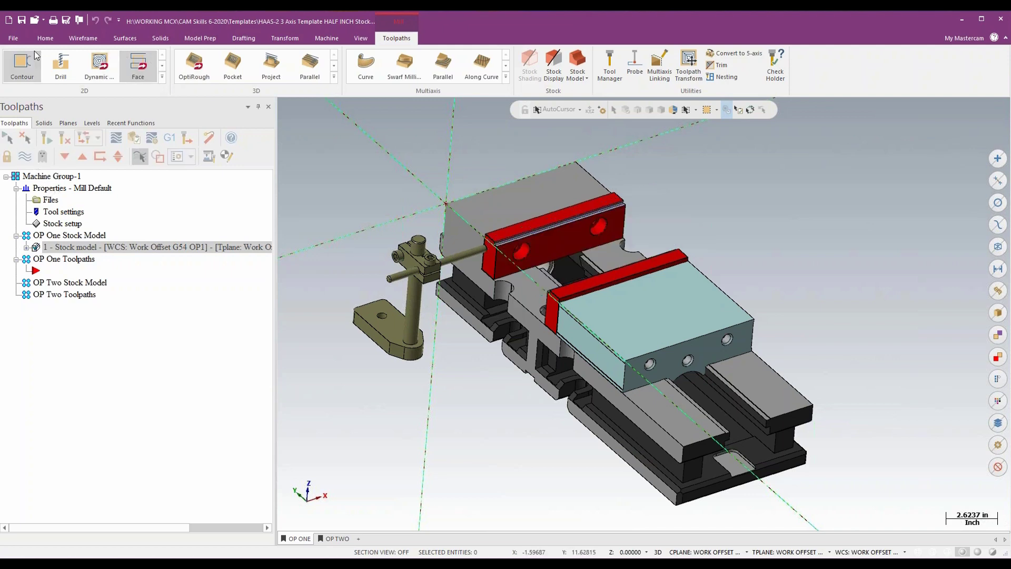
pyautogui.click(13, 38)
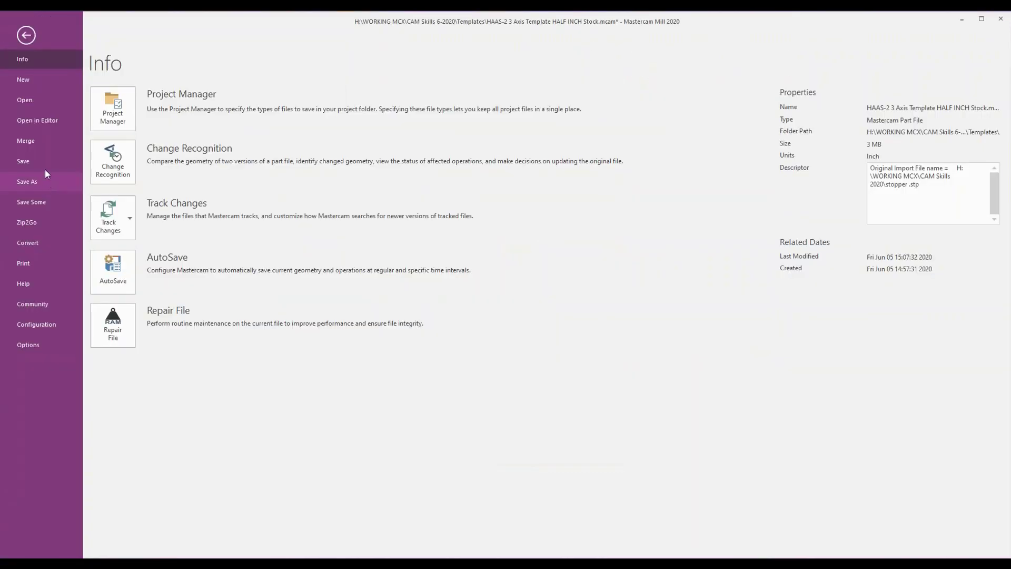
pyautogui.press('Escape')
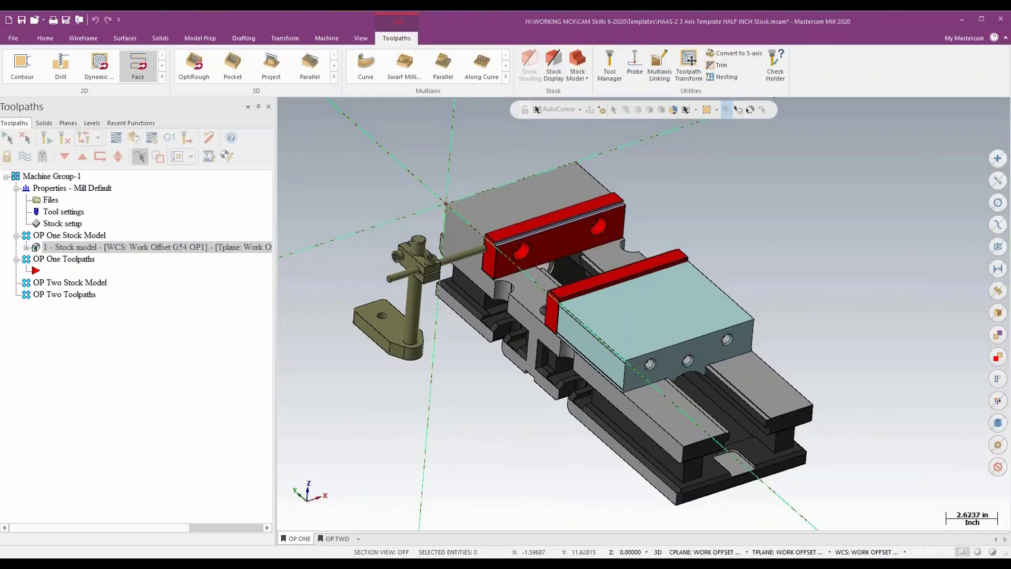
pyautogui.hotkey('ctrl', 'o')
pyautogui.moveTo(383, 24); pyautogui.dragTo(497, 60)
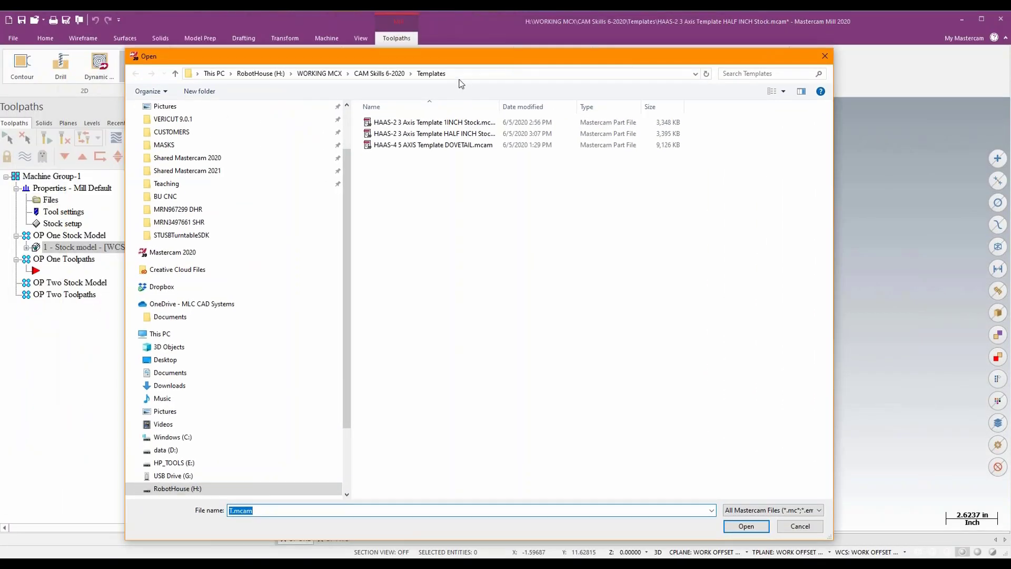
pyautogui.click(386, 77)
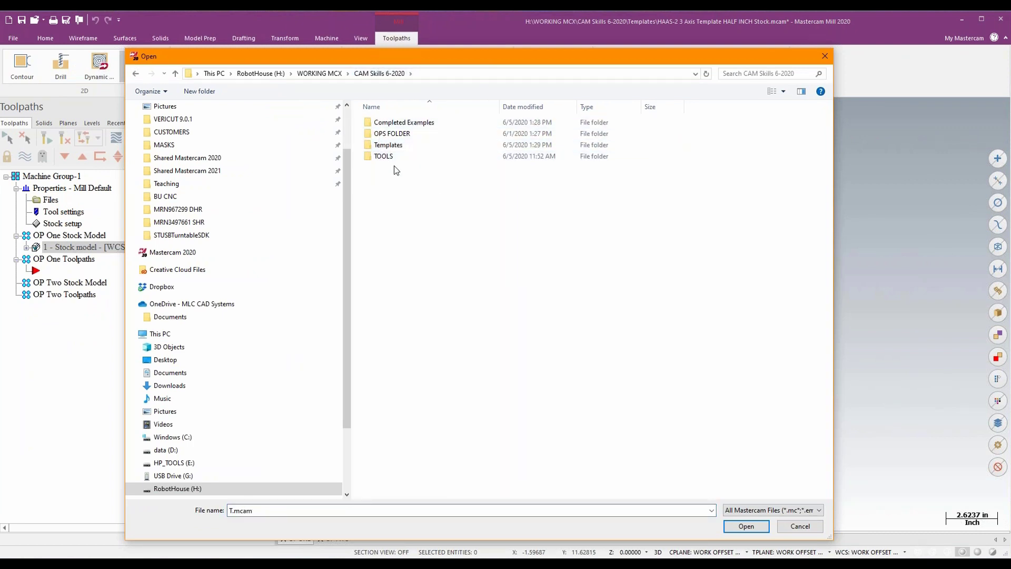
pyautogui.click(780, 510)
pyautogui.click(783, 500)
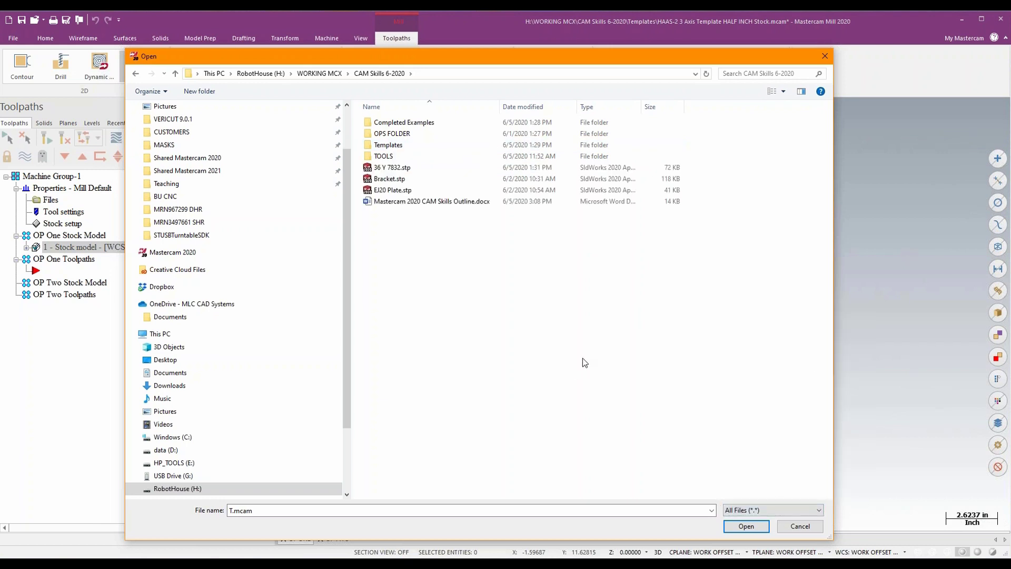
pyautogui.click(390, 190)
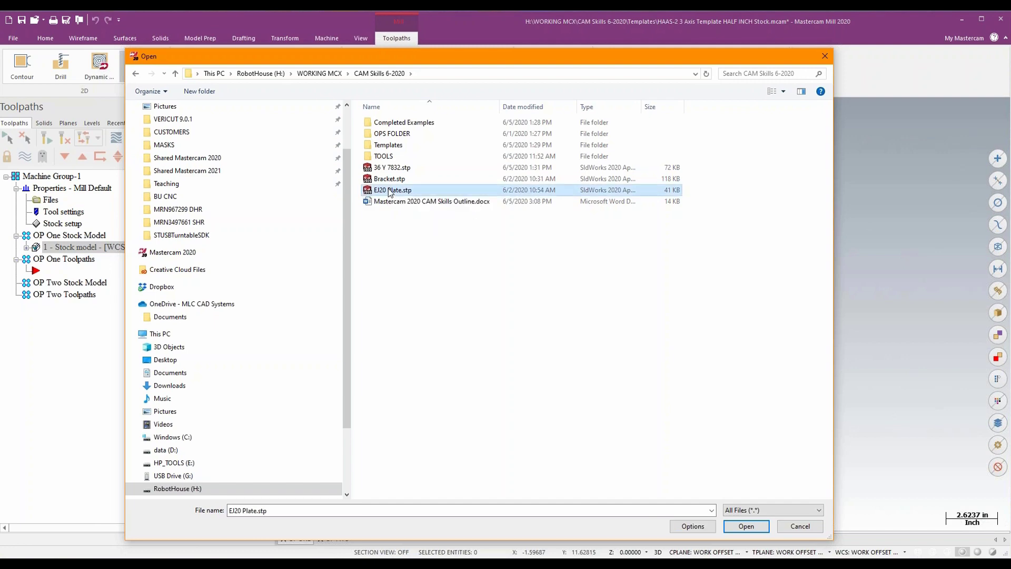
pyautogui.click(746, 525)
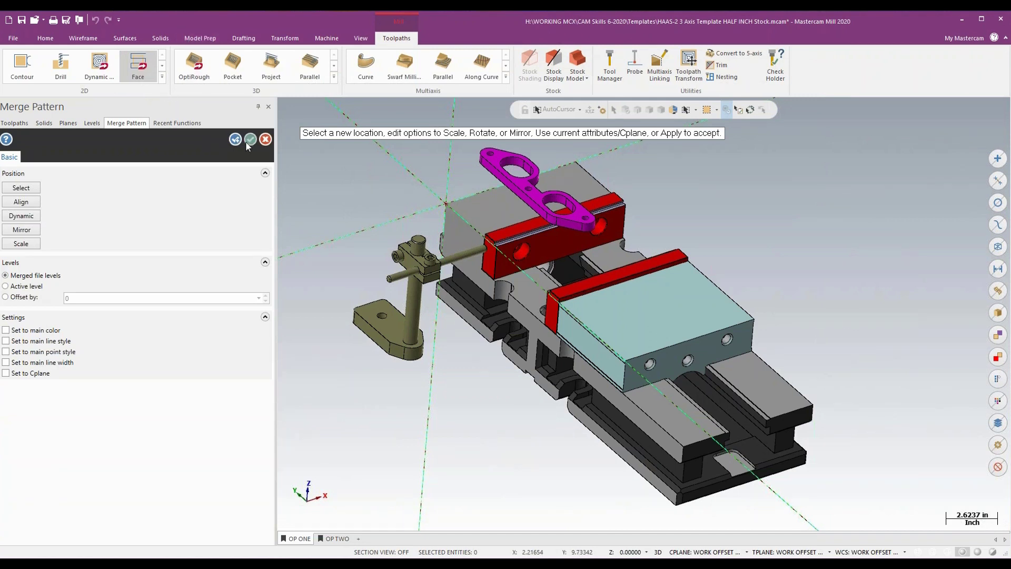
pyautogui.click(250, 140)
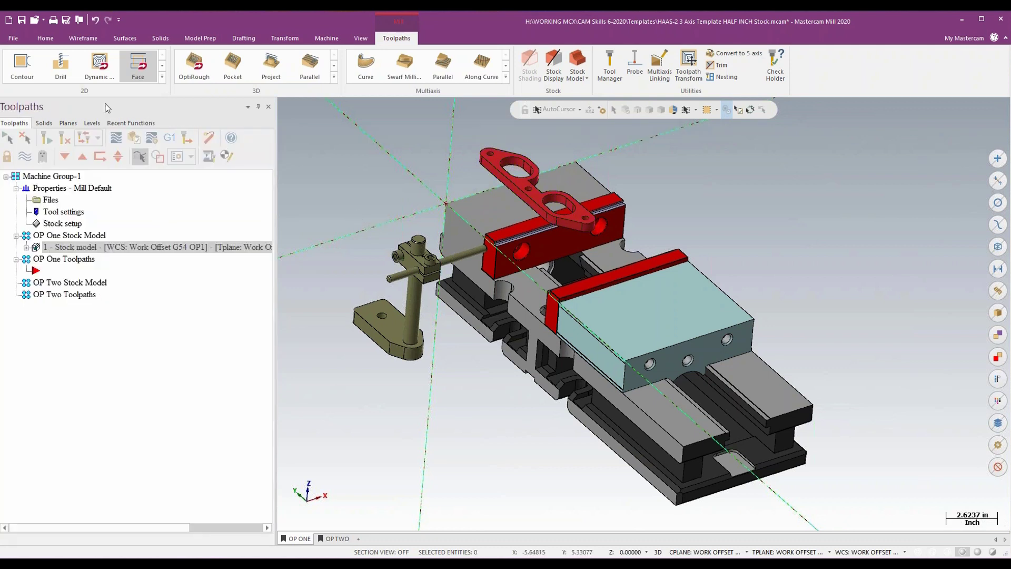
# - Display the Stock Boundary level and hide the Kurt 3800V Vise OP1 level
pyautogui.click(92, 122)
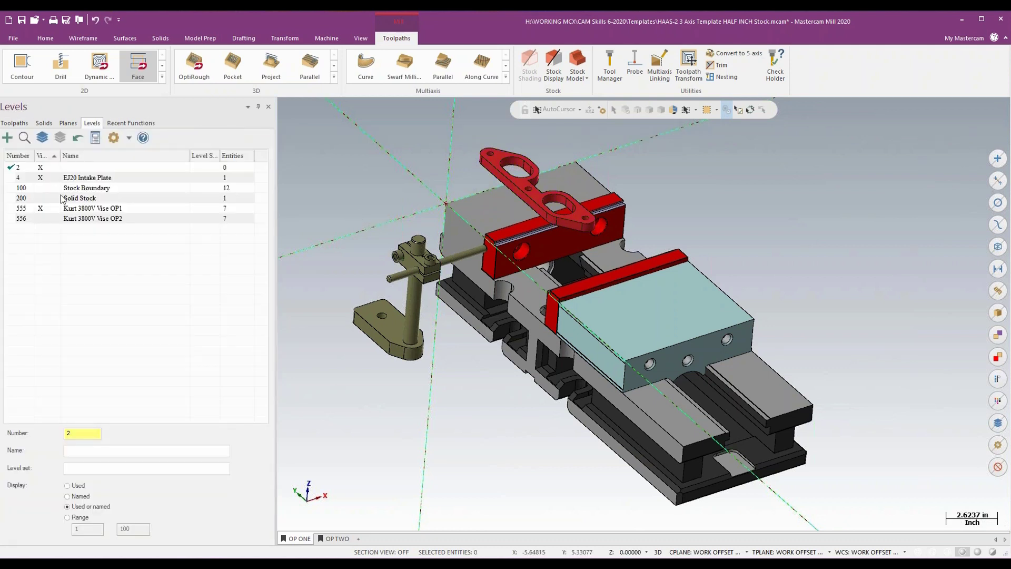
pyautogui.click(40, 187)
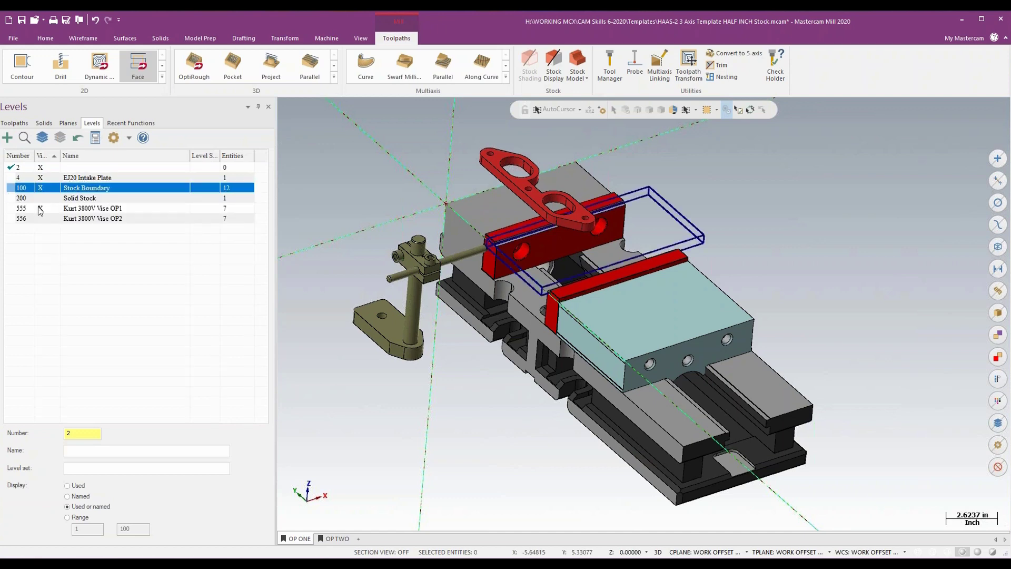
pyautogui.click(40, 209)
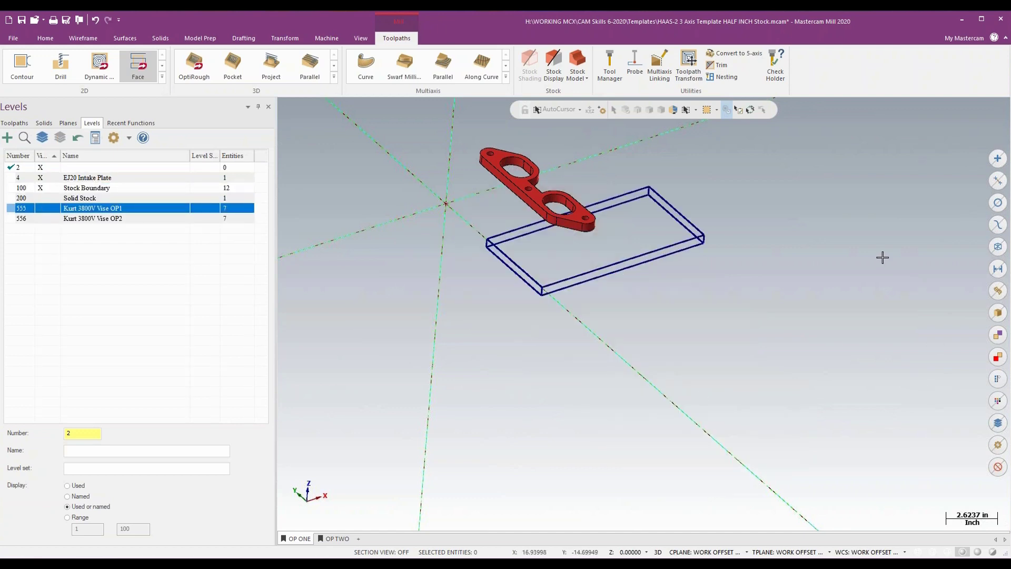
# - Use a Dynamic transform to move the EJ20 plate by the middle of its edge to the centre of the stock boundary's top face
pyautogui.moveTo(882, 257); pyautogui.dragTo(465, 298, button='middle')
pyautogui.moveTo(566, 299); pyautogui.dragTo(473, 208, button='middle')
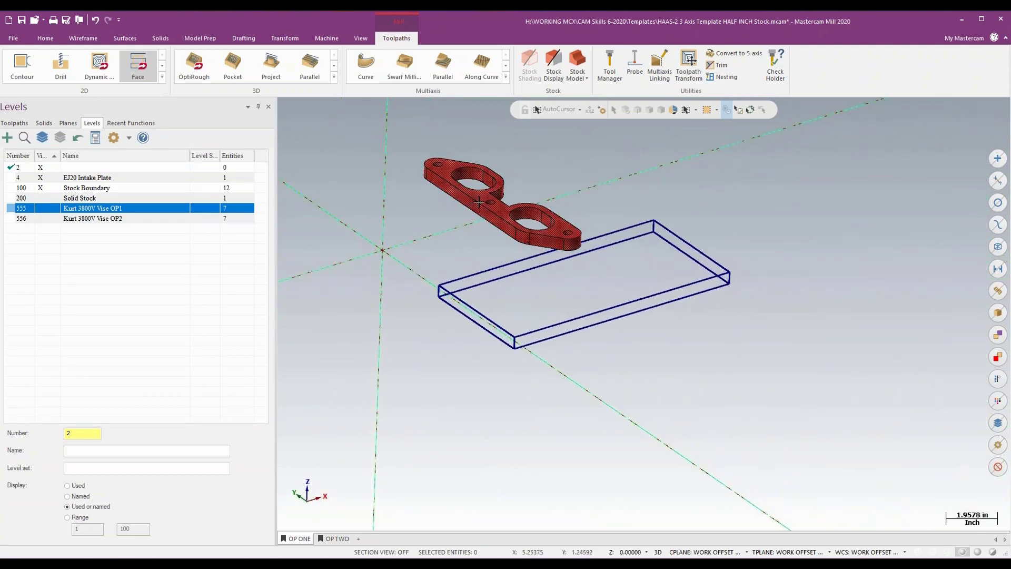
pyautogui.click(478, 202)
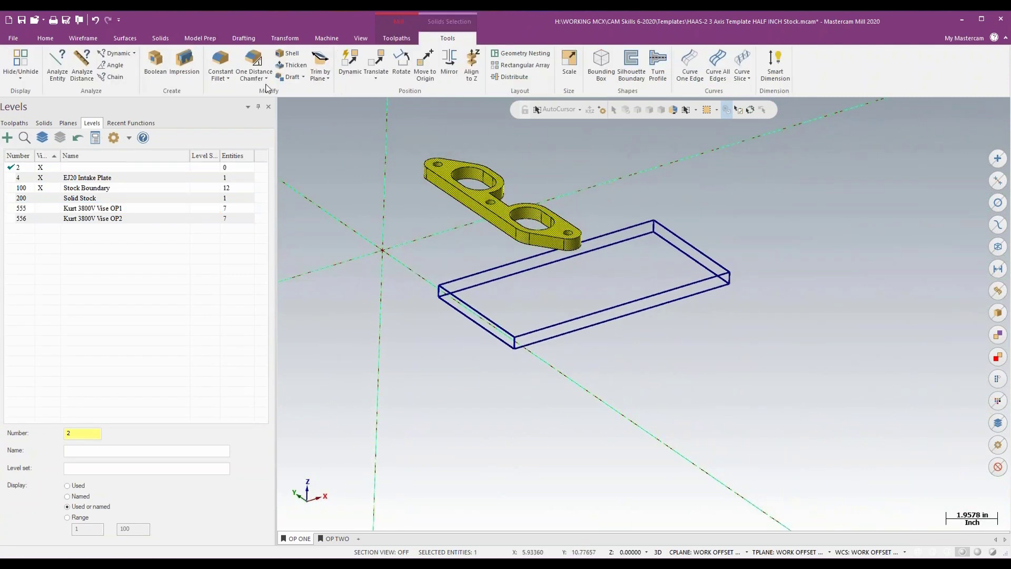
pyautogui.click(285, 38)
pyautogui.click(14, 63)
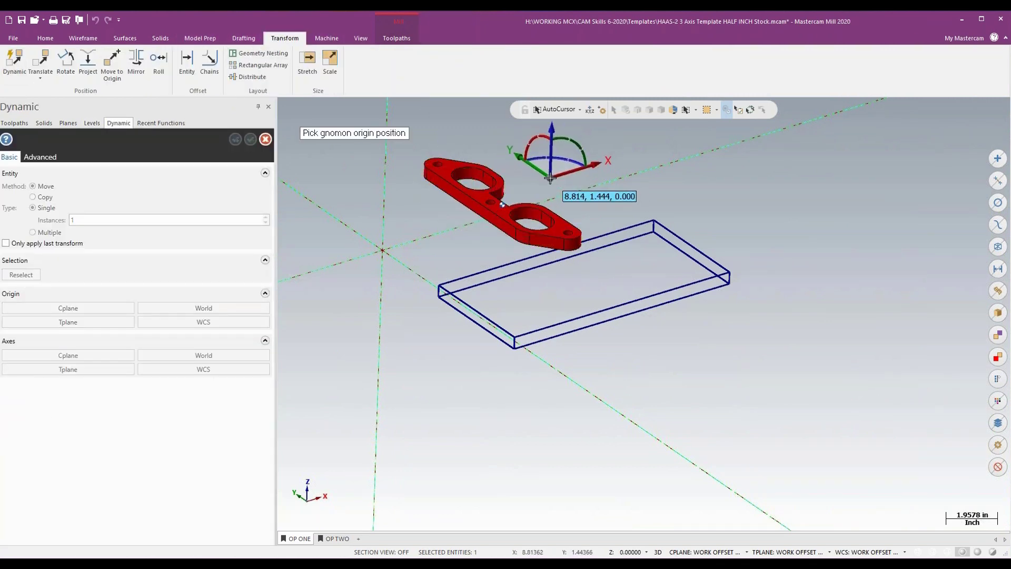
pyautogui.moveTo(550, 179); pyautogui.dragTo(538, 208, button='middle')
pyautogui.scroll(3, 538, 208)
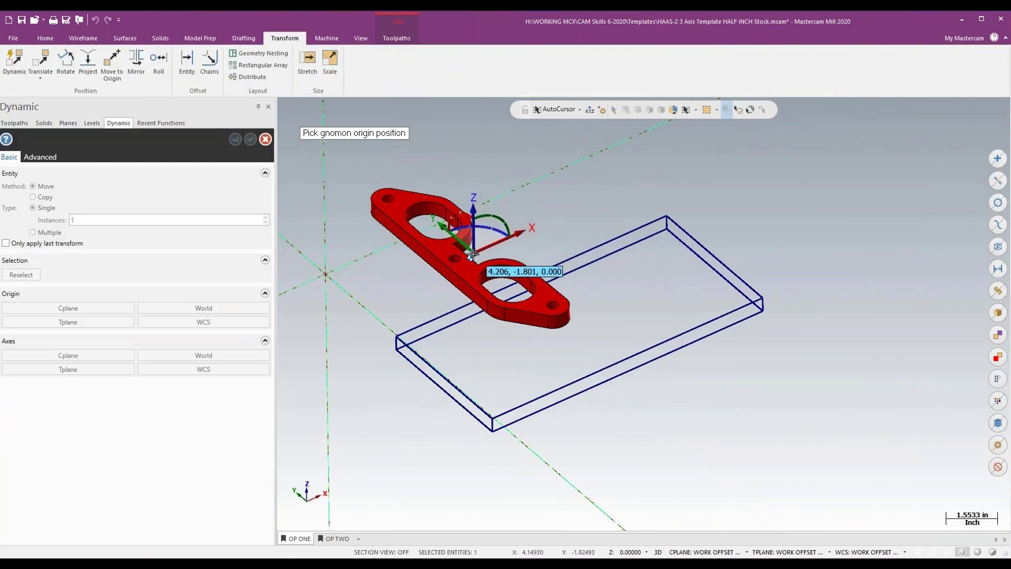
pyautogui.click(471, 257)
pyautogui.click(469, 259)
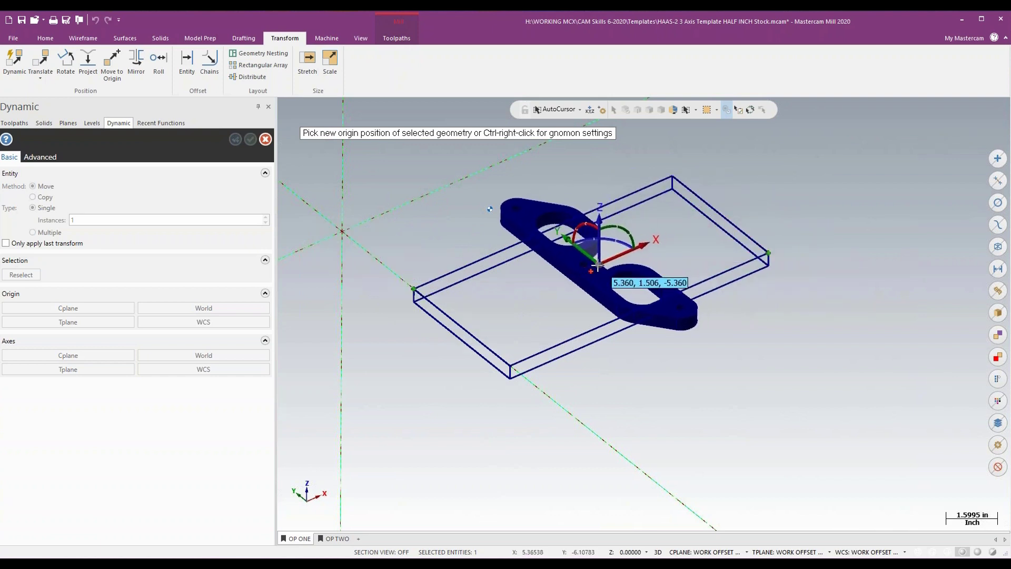
pyautogui.click(590, 269)
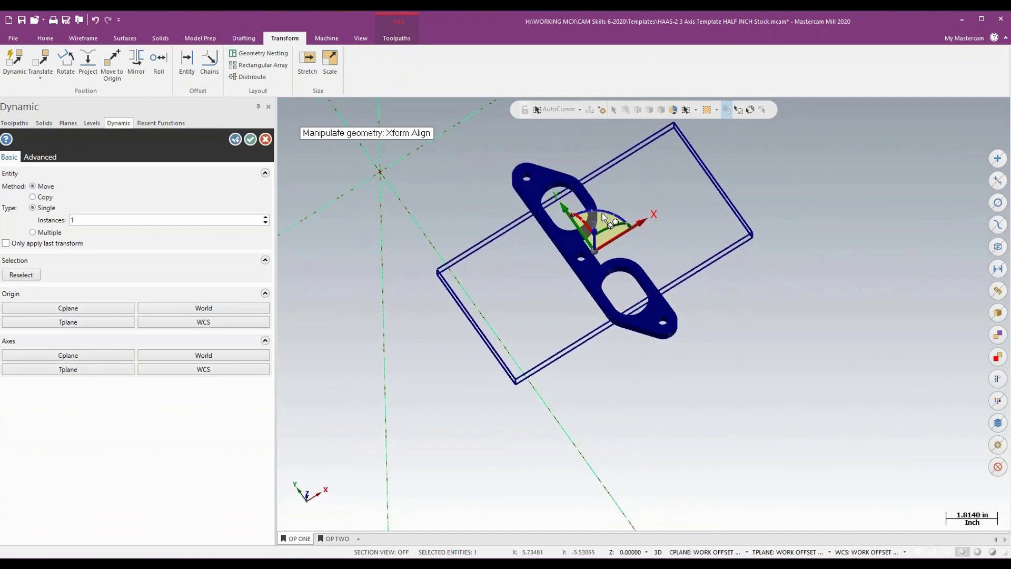
# - Rotate the plate about the gnomon's Z axis so its length runs along the stock boundary's long side
pyautogui.click(605, 211)
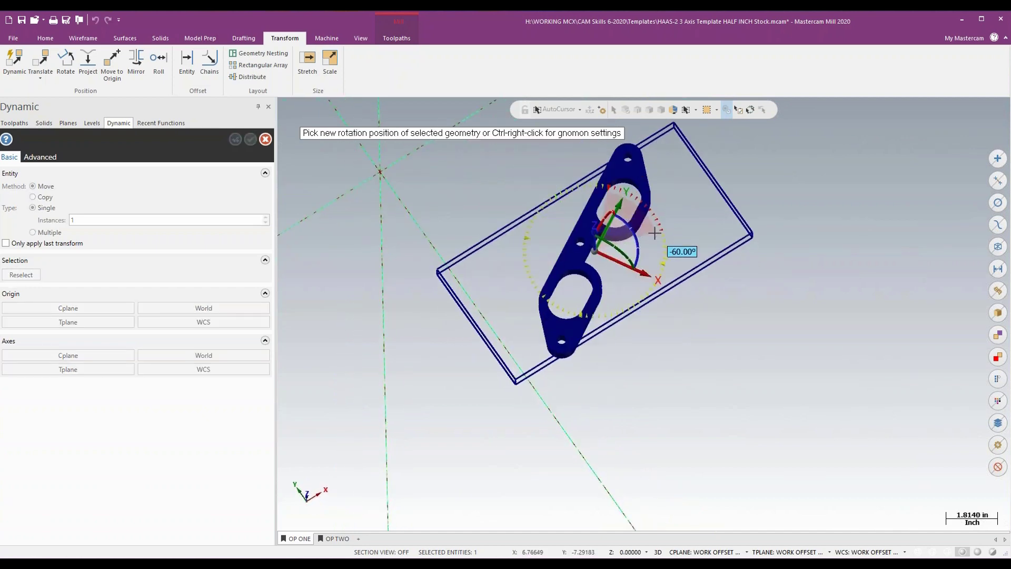
pyautogui.click(649, 275)
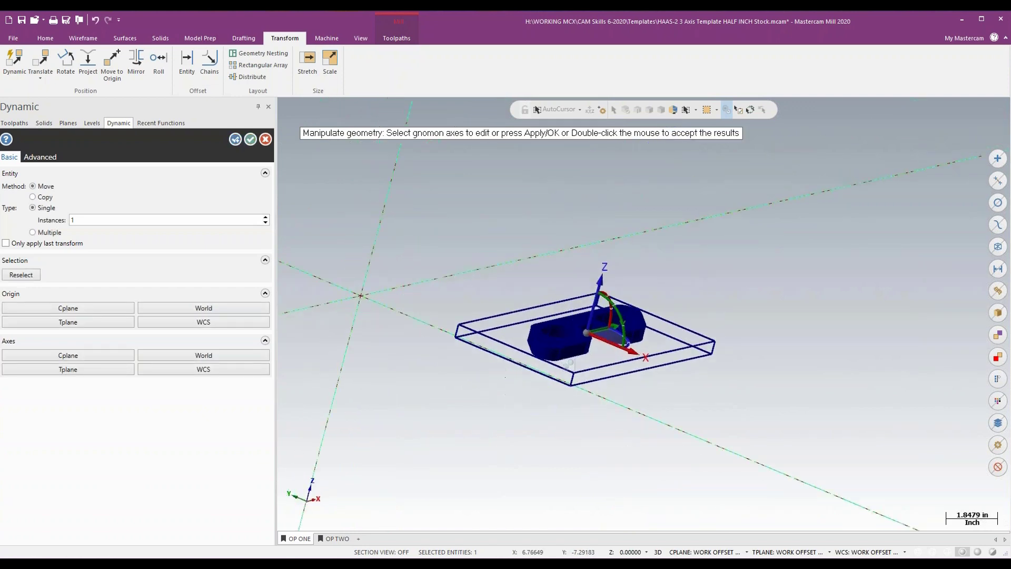
# - Relocate only the gnomon's origin to the plate's bottom edge and switch back to manipulating the geometry
pyautogui.moveTo(568, 363); pyautogui.dragTo(617, 315, button='middle')
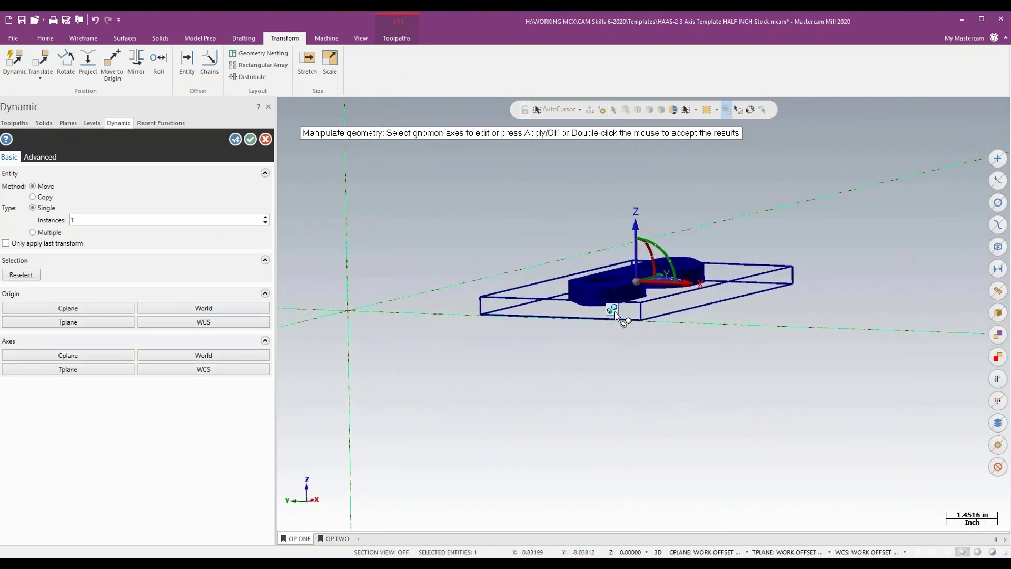
pyautogui.click(613, 311)
pyautogui.click(637, 286)
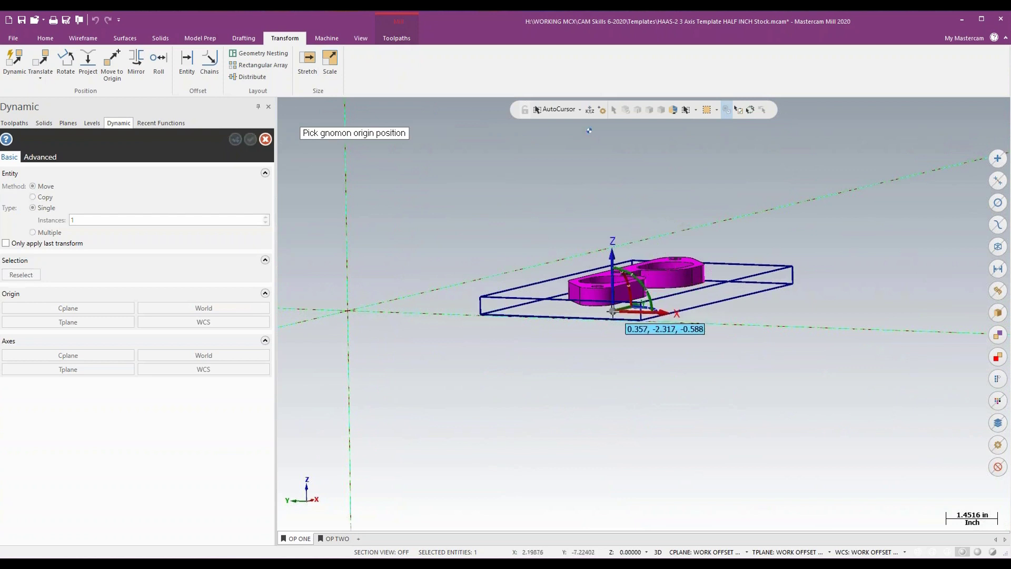
pyautogui.click(614, 305)
pyautogui.click(590, 331)
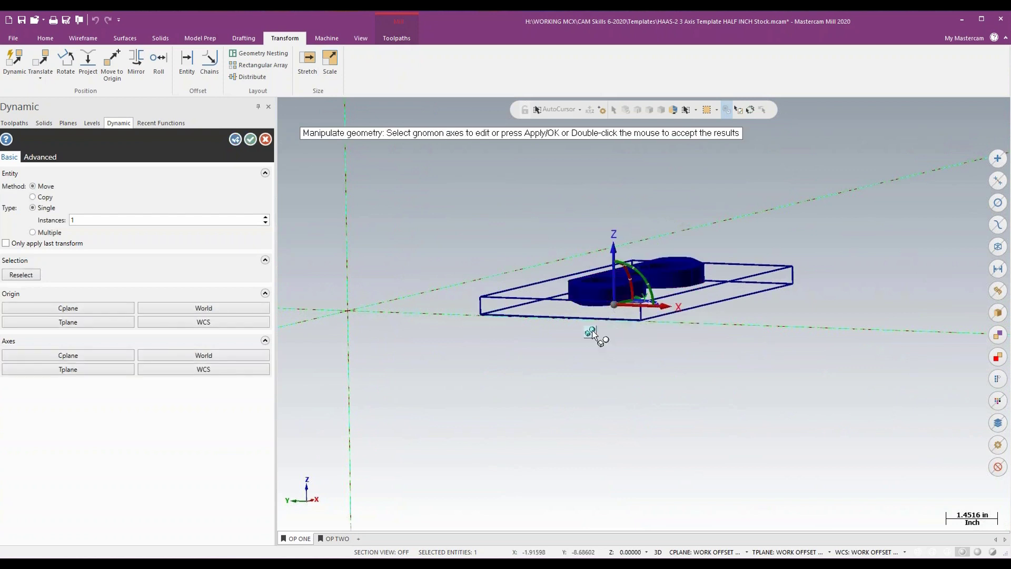
# - Move the plate down along the gnomon's Z axis to the stock boundary's bottom corner and accept the Dynamic transform
pyautogui.click(613, 279)
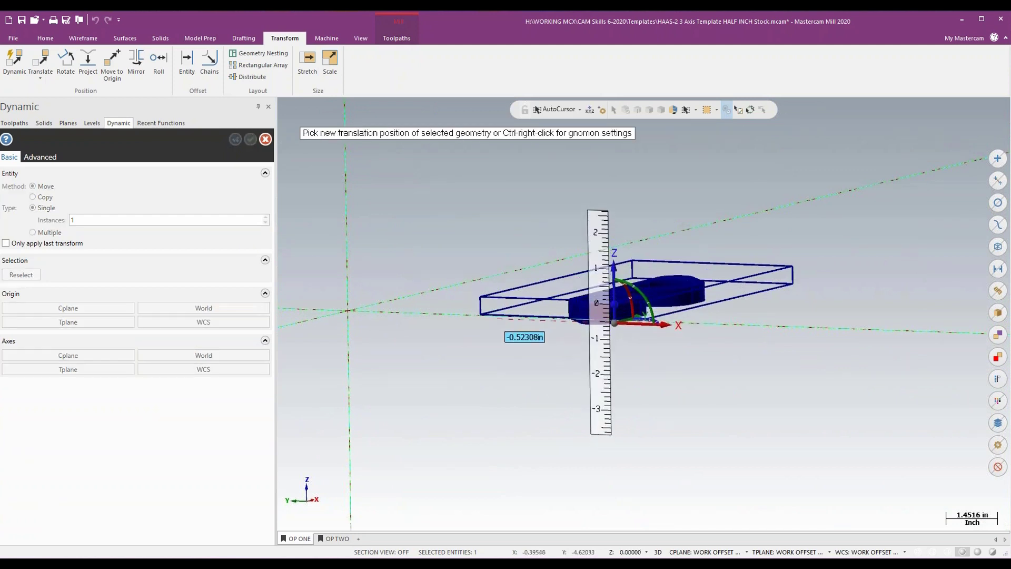
pyautogui.click(488, 314)
pyautogui.moveTo(796, 312); pyautogui.dragTo(806, 319, button='middle')
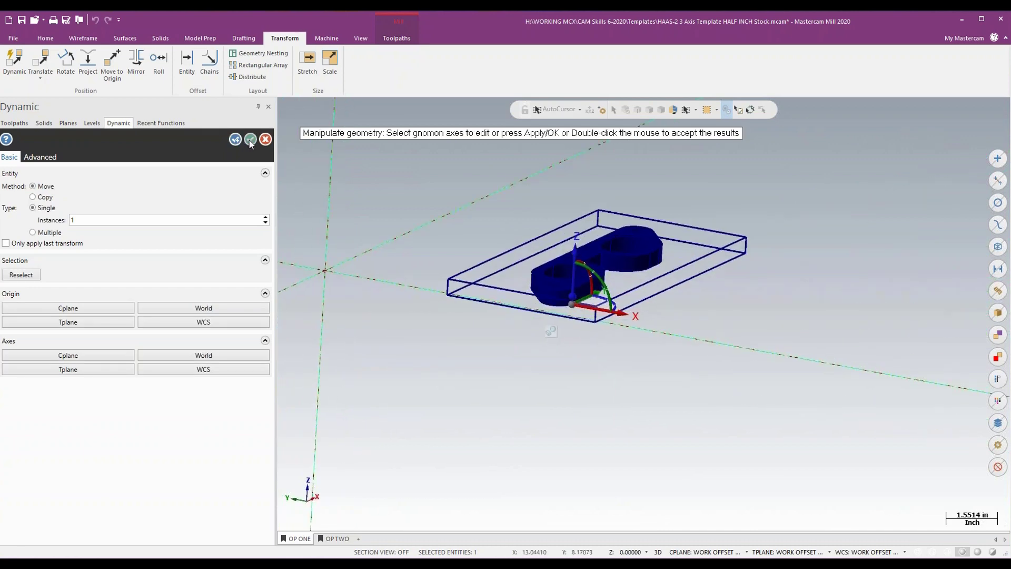
pyautogui.click(250, 140)
pyautogui.moveTo(904, 208); pyautogui.dragTo(905, 208, button='middle')
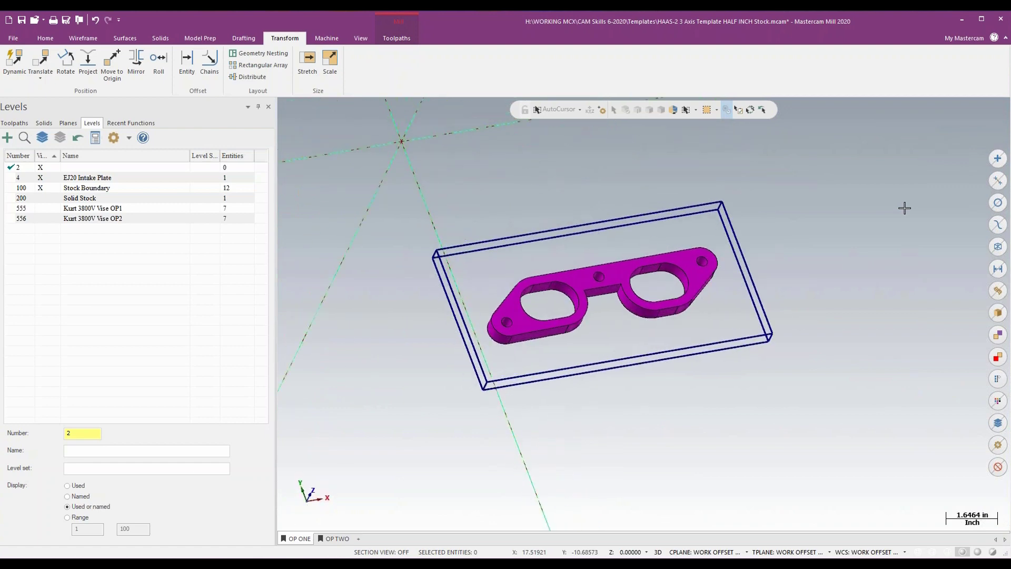
pyautogui.moveTo(828, 267); pyautogui.dragTo(849, 261, button='middle')
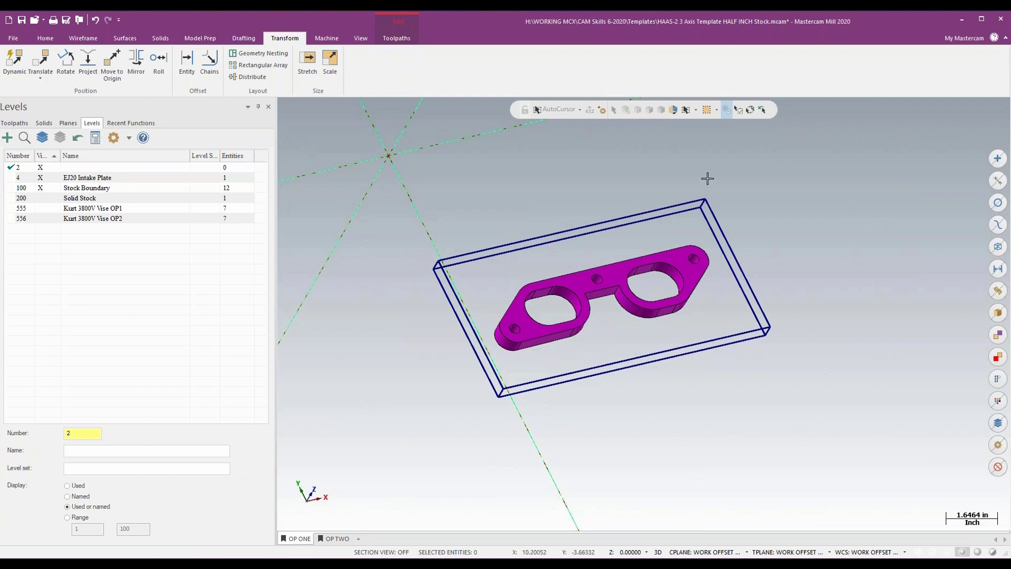
pyautogui.moveTo(839, 221)
pyautogui.mouseDown(button='middle')
pyautogui.moveTo(837, 194)
pyautogui.moveTo(836, 221)
pyautogui.mouseUp(button='middle')
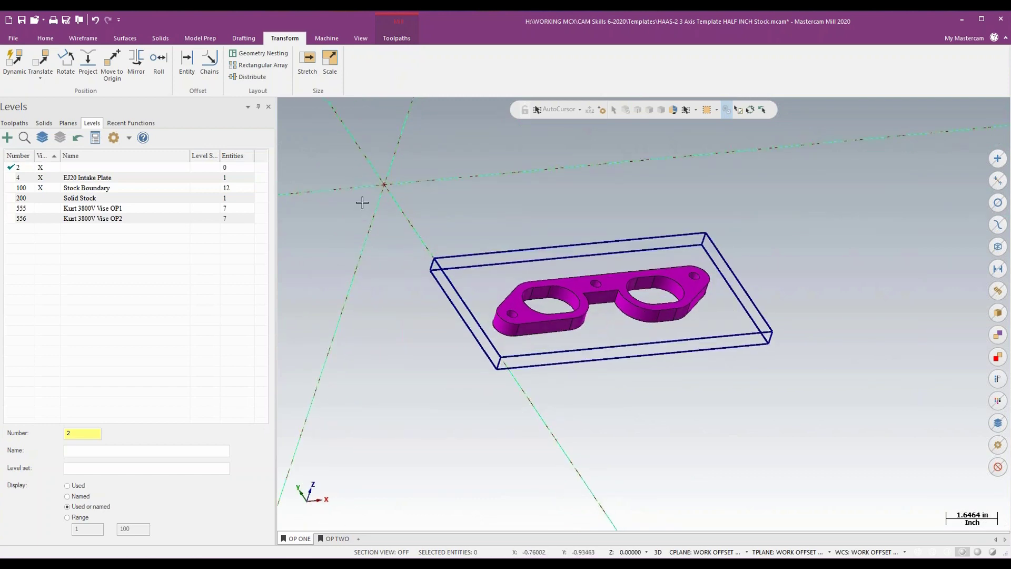
# - Bring Good Aluminum Dynamics.mcam-operations from File Explorer's Alminum folder into the toolpath tree for import
pyautogui.click(14, 123)
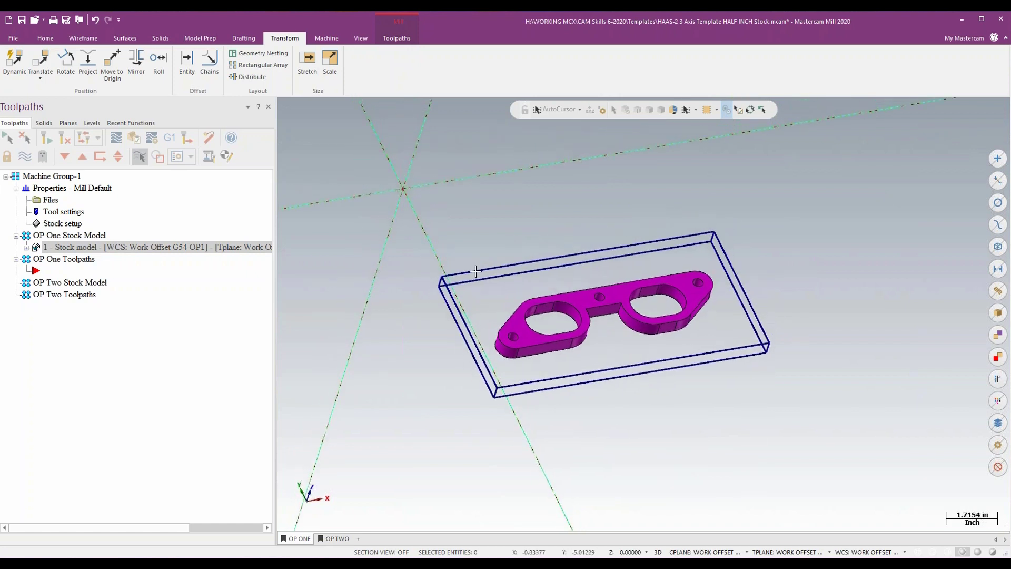
pyautogui.scroll(1, 514, 231)
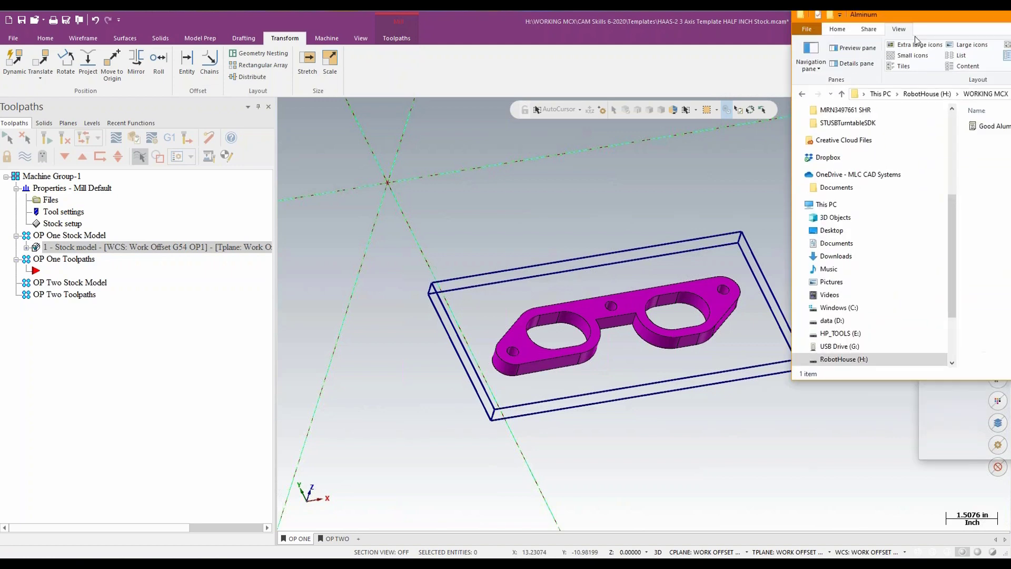
pyautogui.moveTo(1010, 21); pyautogui.dragTo(541, 62)
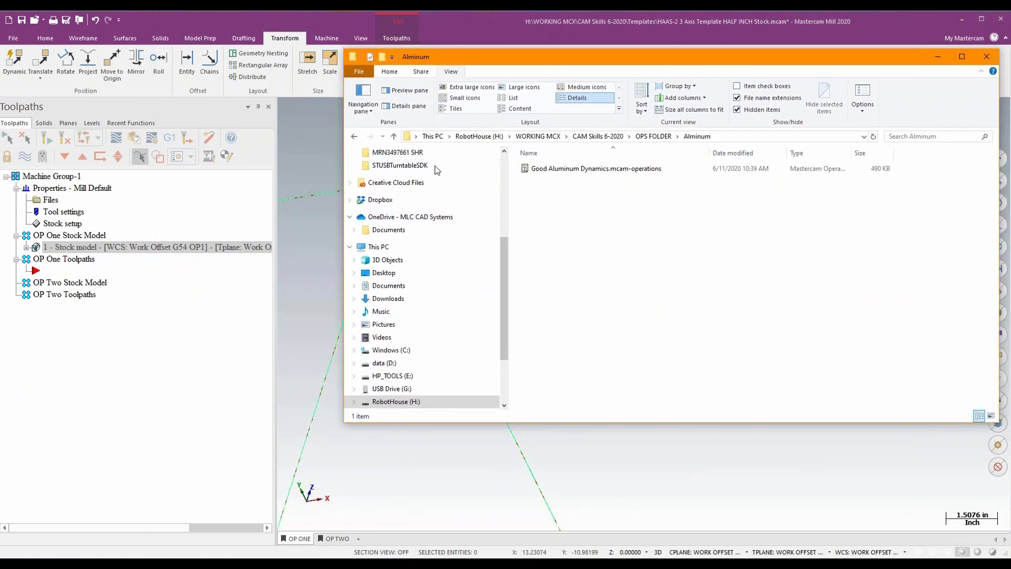
pyautogui.moveTo(558, 168); pyautogui.dragTo(92, 388)
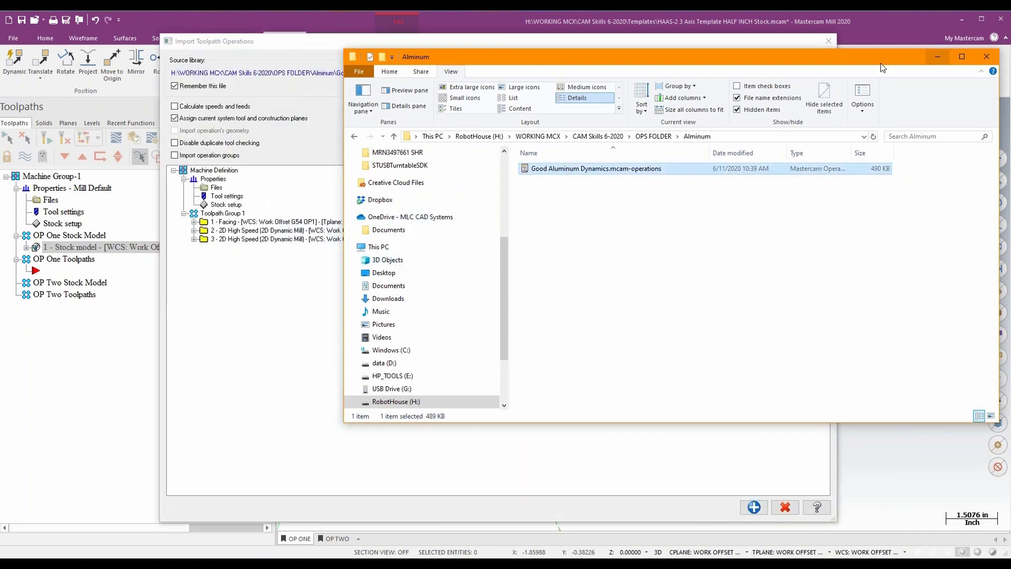
pyautogui.moveTo(839, 57); pyautogui.dragTo(1010, 100)
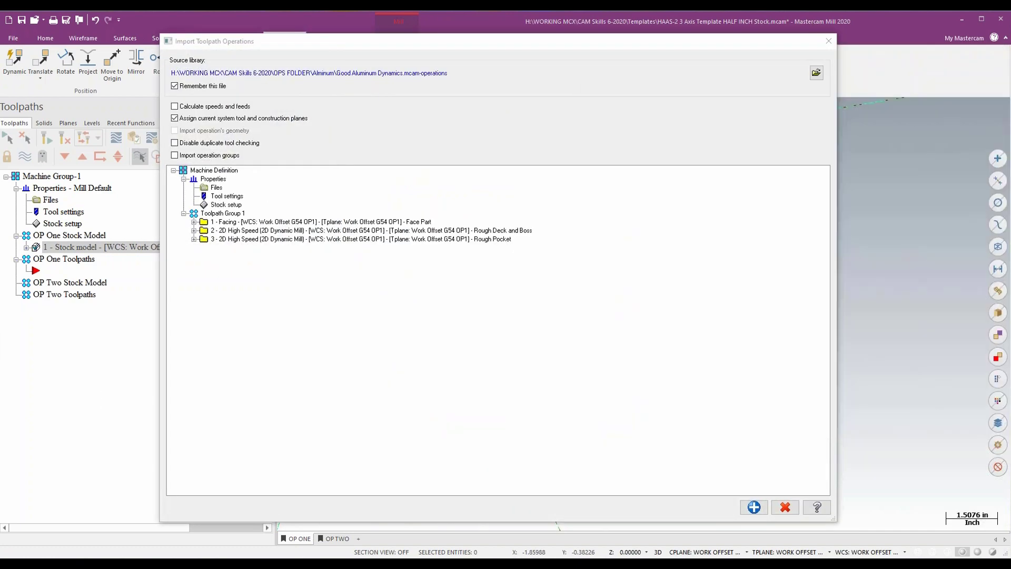
# - Import the Rough Deck and Boss and Rough Pocket dynamic mill operations into OP One Toolpaths and close the import dialog
pyautogui.click(221, 231)
pyautogui.click(224, 239)
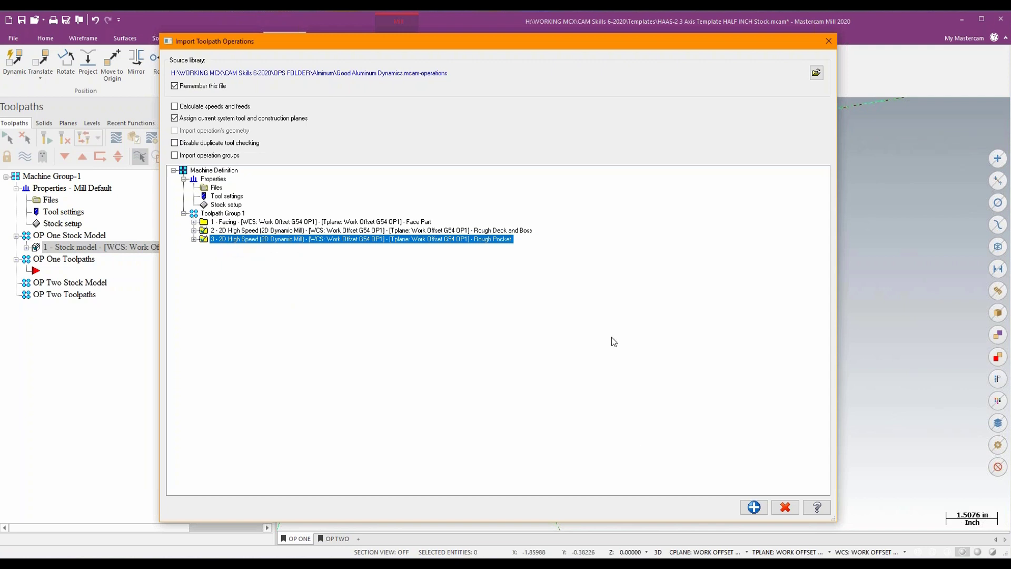
pyautogui.click(754, 506)
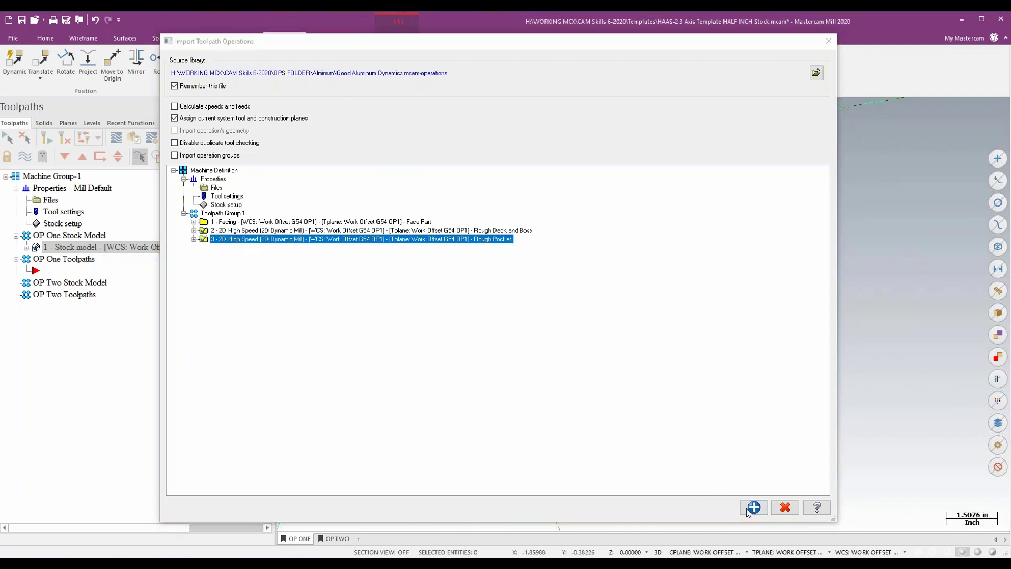
pyautogui.click(527, 301)
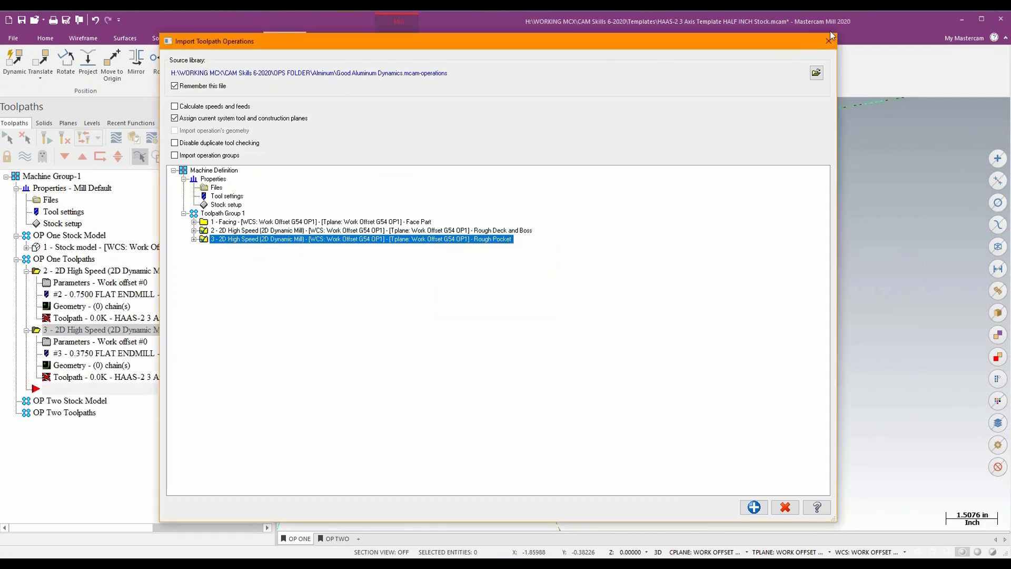
pyautogui.click(829, 41)
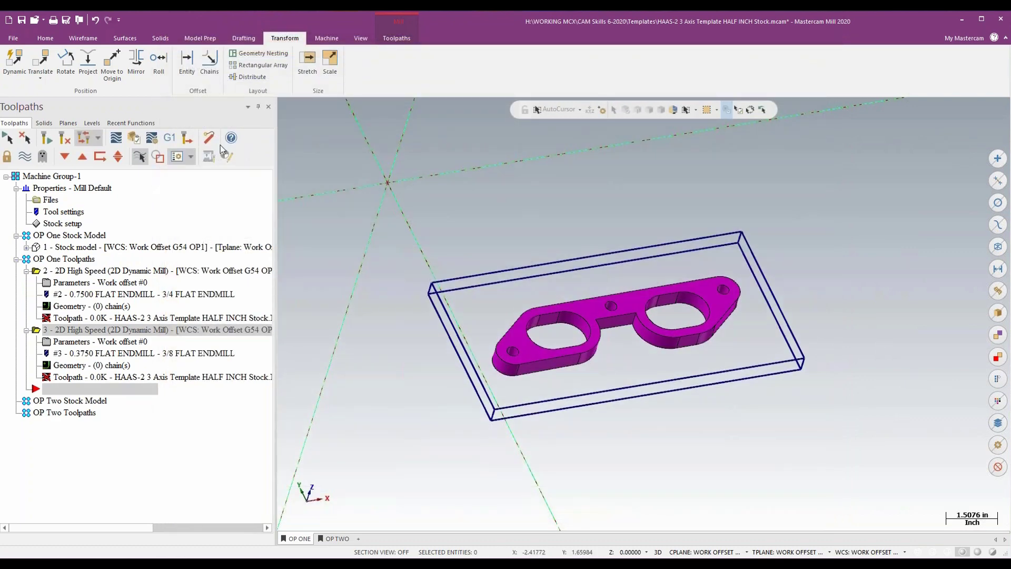
# - Open the parameters of the Rough Deck and Boss operation and set its machining region strategy to Stay inside
pyautogui.moveTo(303, 247)
pyautogui.mouseDown(button='middle')
pyautogui.moveTo(295, 237)
pyautogui.moveTo(311, 231)
pyautogui.moveTo(308, 240)
pyautogui.mouseUp(button='middle')
pyautogui.click(65, 272)
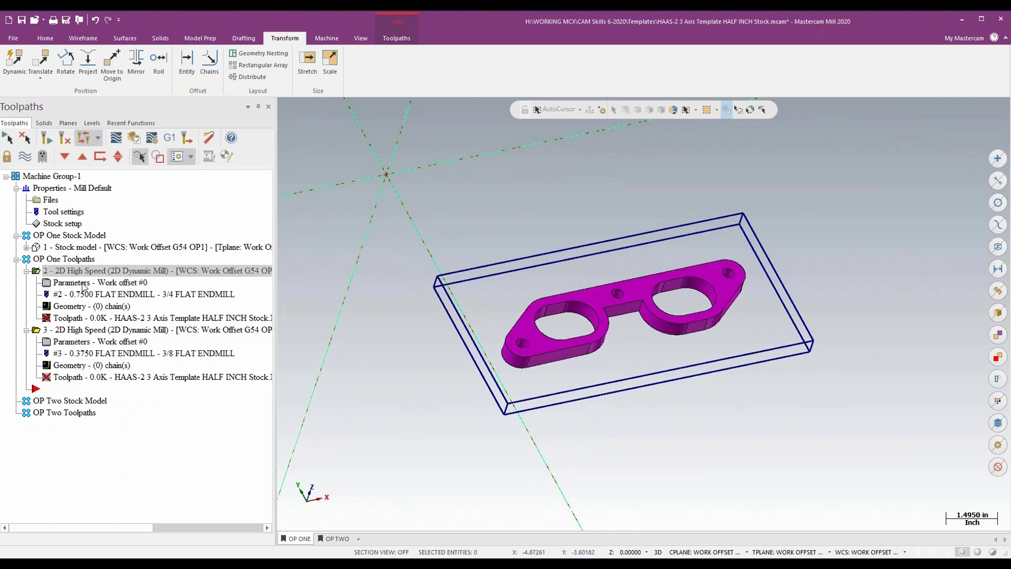
pyautogui.click(83, 284)
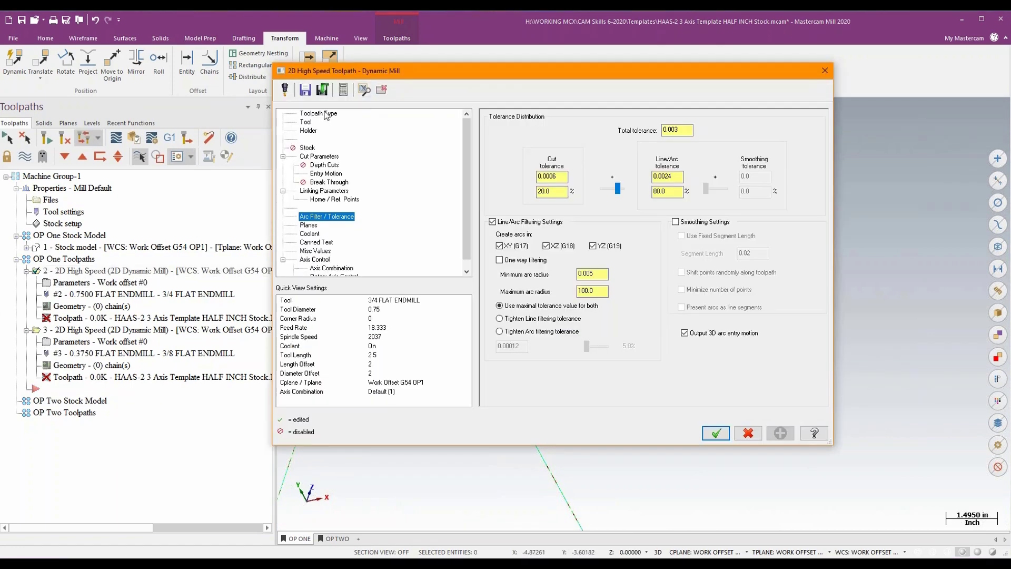
pyautogui.click(325, 114)
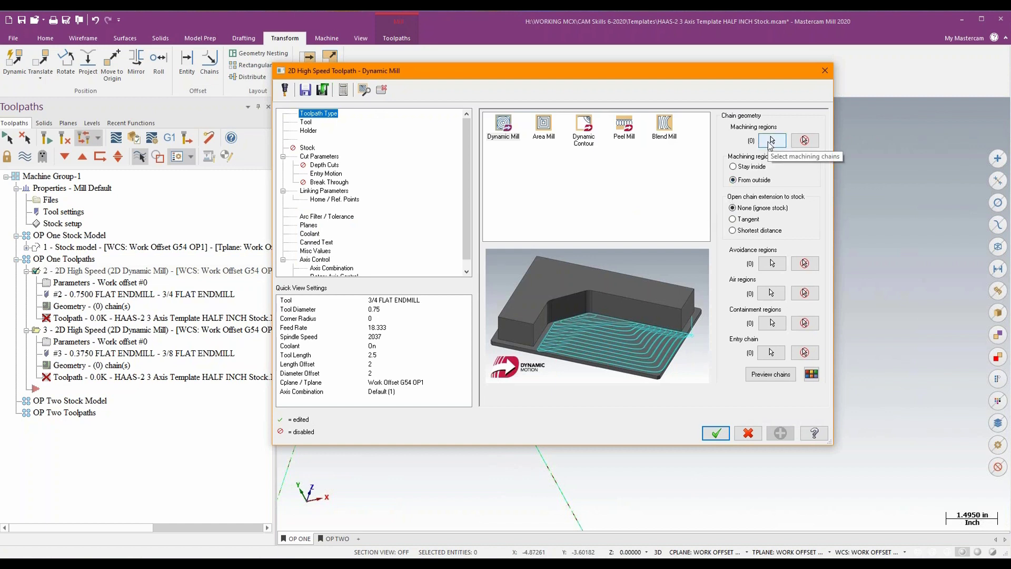
pyautogui.click(770, 141)
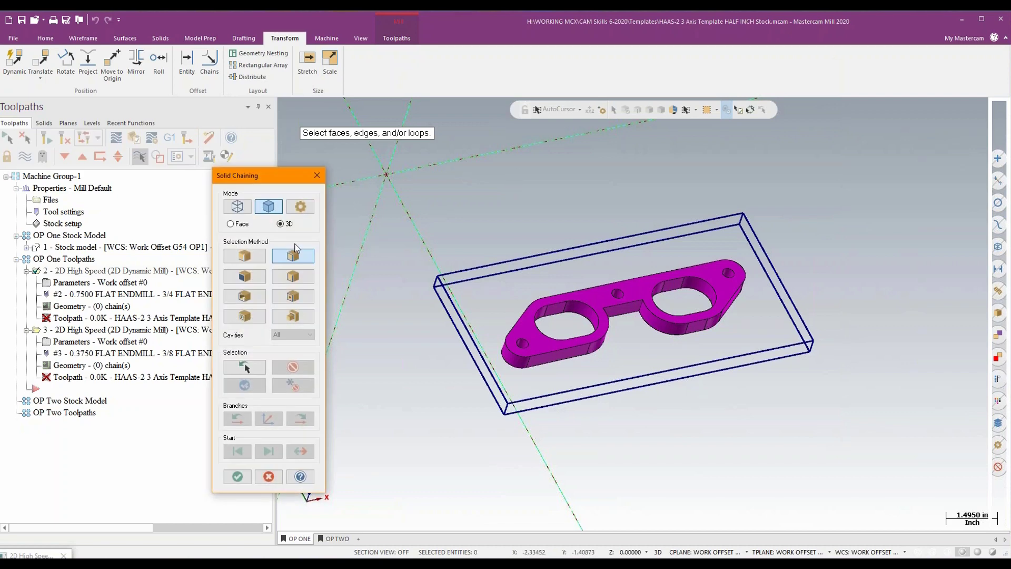
pyautogui.click(316, 175)
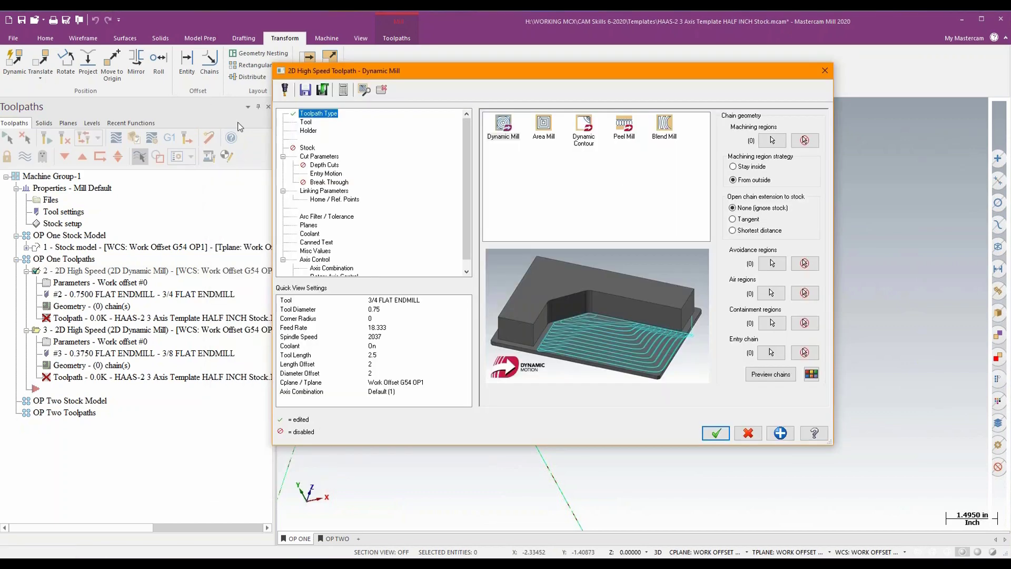
pyautogui.click(743, 167)
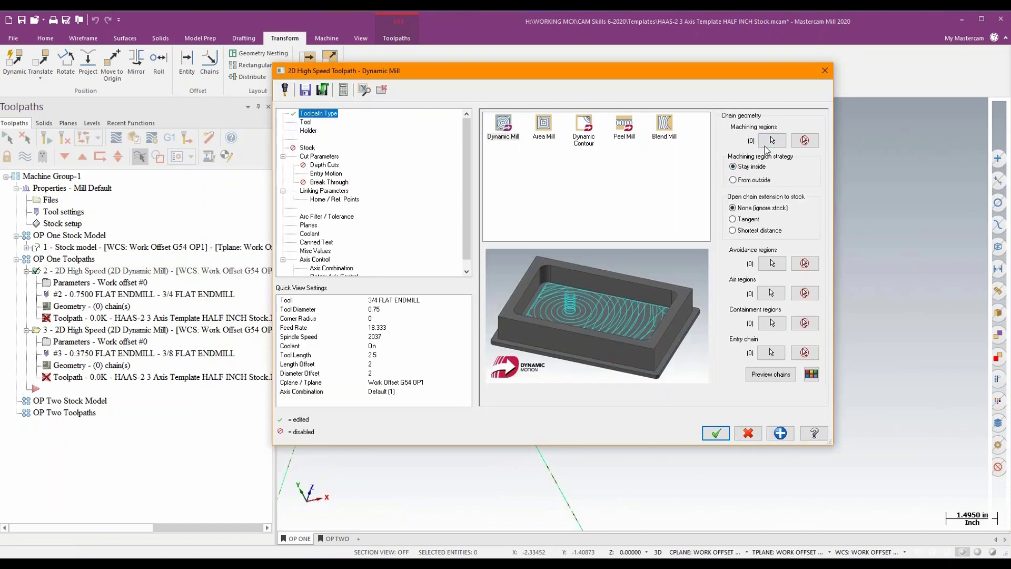
# - Chain the stock boundary's top rectangle as the machining region using wireframe chaining
pyautogui.click(768, 143)
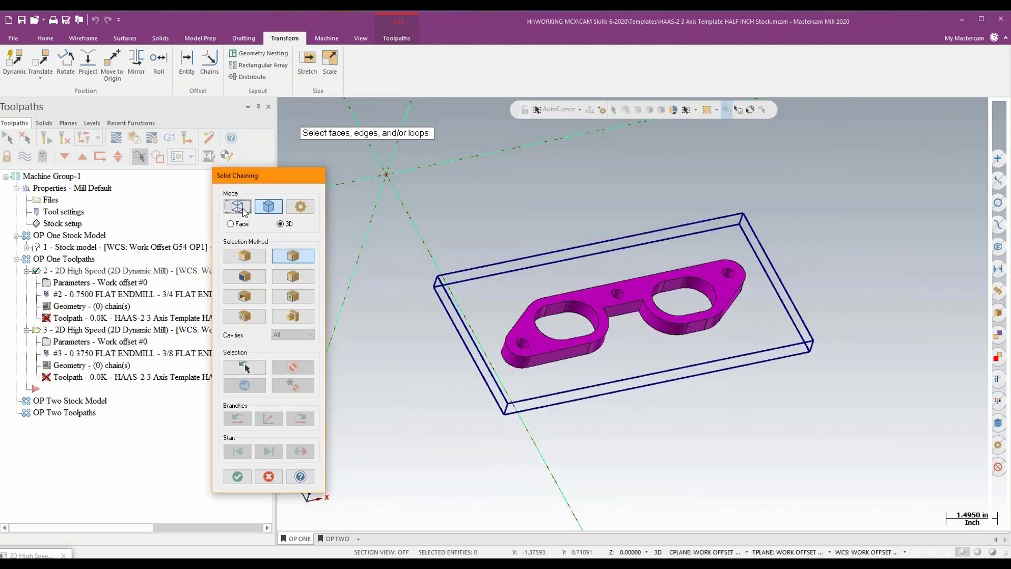
pyautogui.click(241, 209)
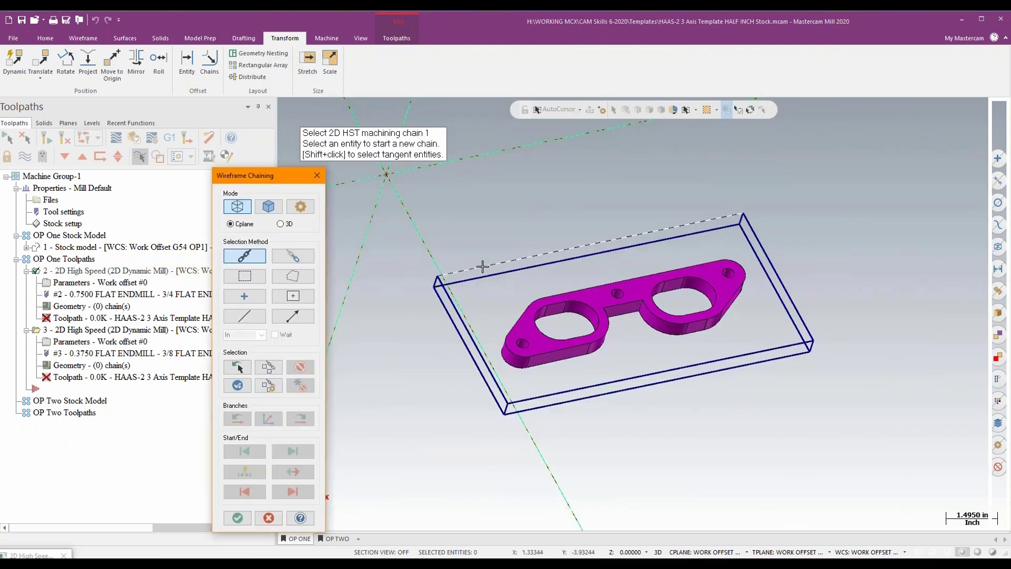
pyautogui.click(513, 260)
pyautogui.click(238, 518)
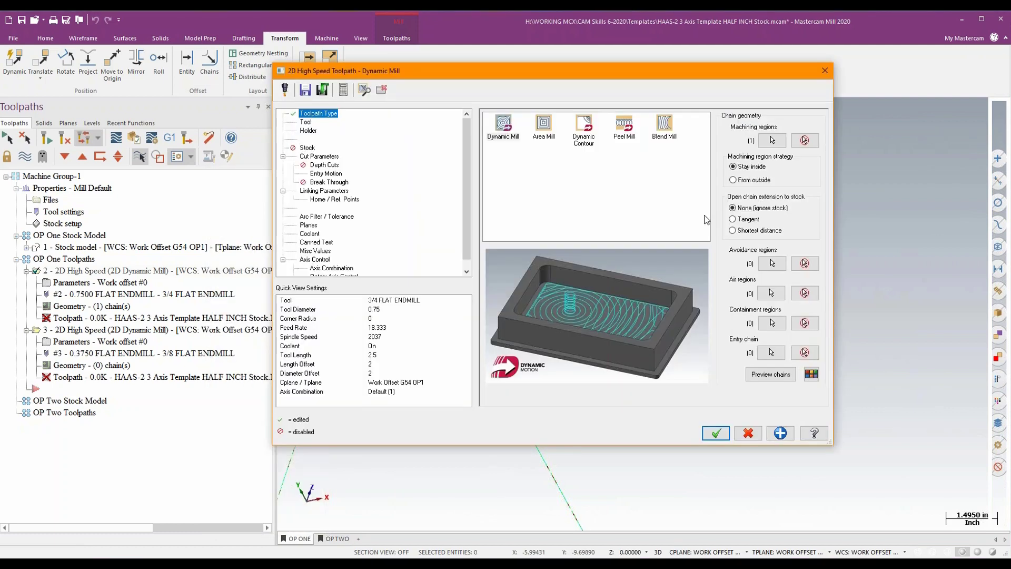
# - Chain the outer loop of the plate's top face as the avoidance region using solid chaining
pyautogui.click(771, 263)
pyautogui.click(268, 208)
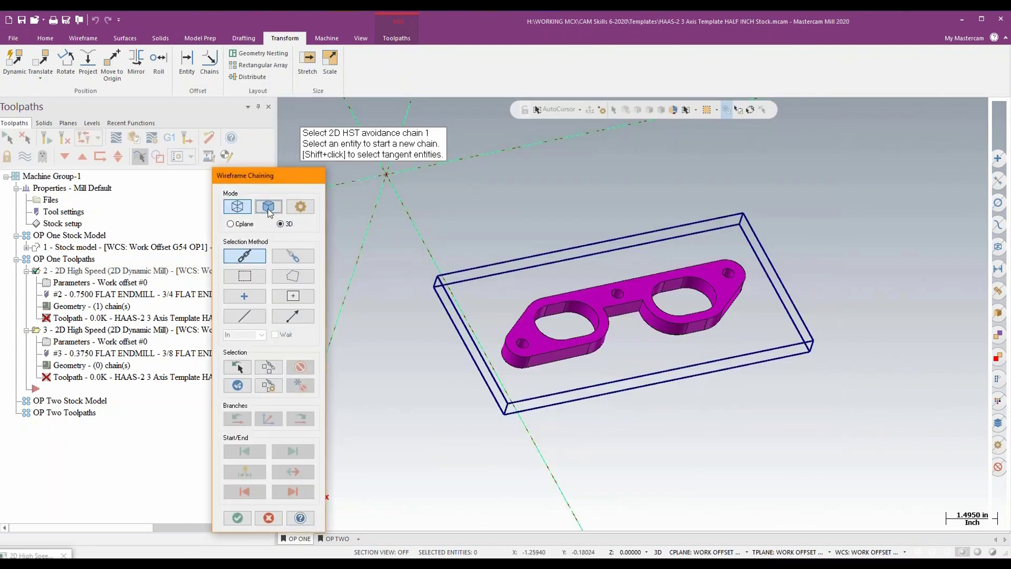
pyautogui.click(301, 300)
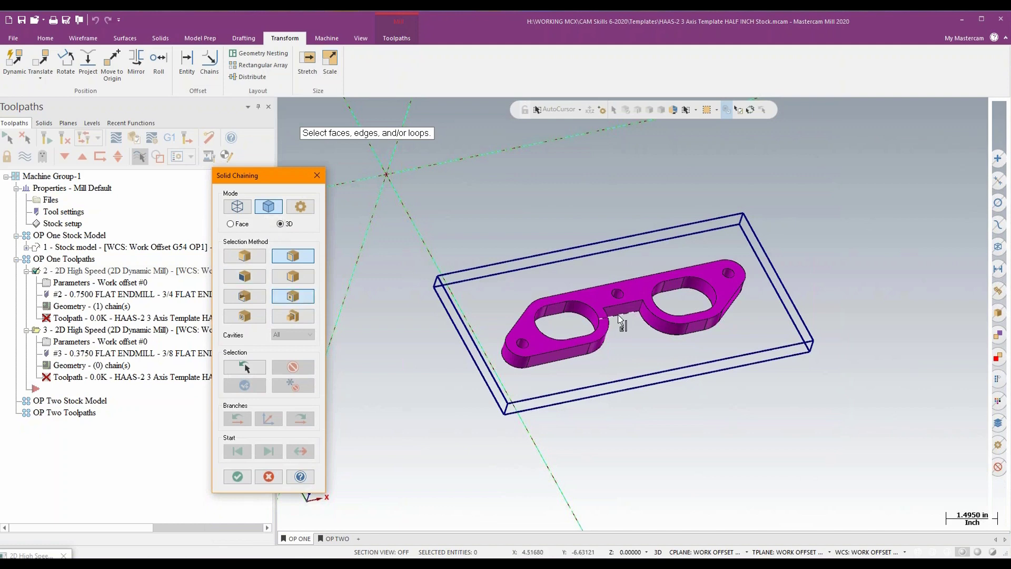
pyautogui.click(605, 298)
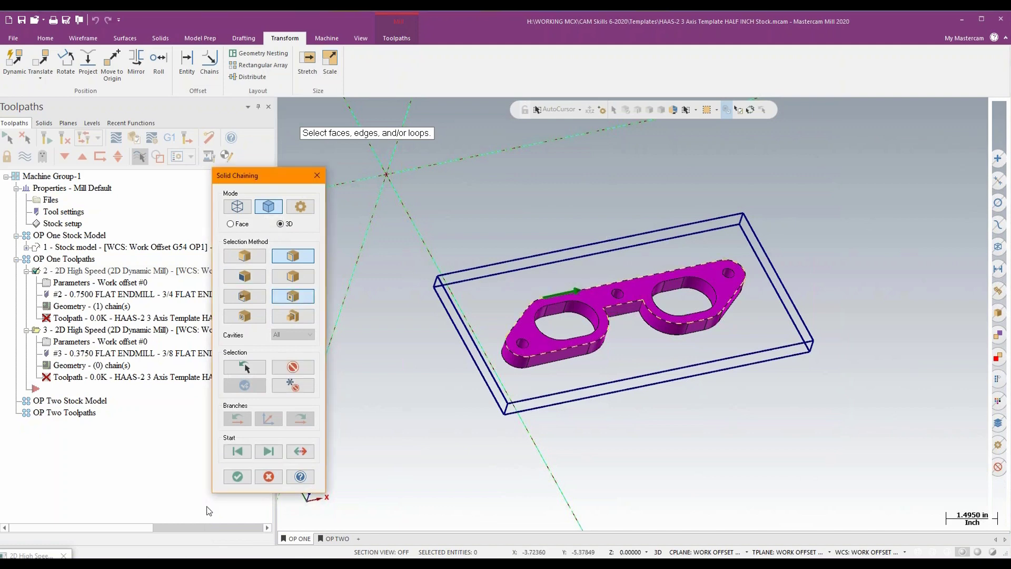
pyautogui.click(237, 476)
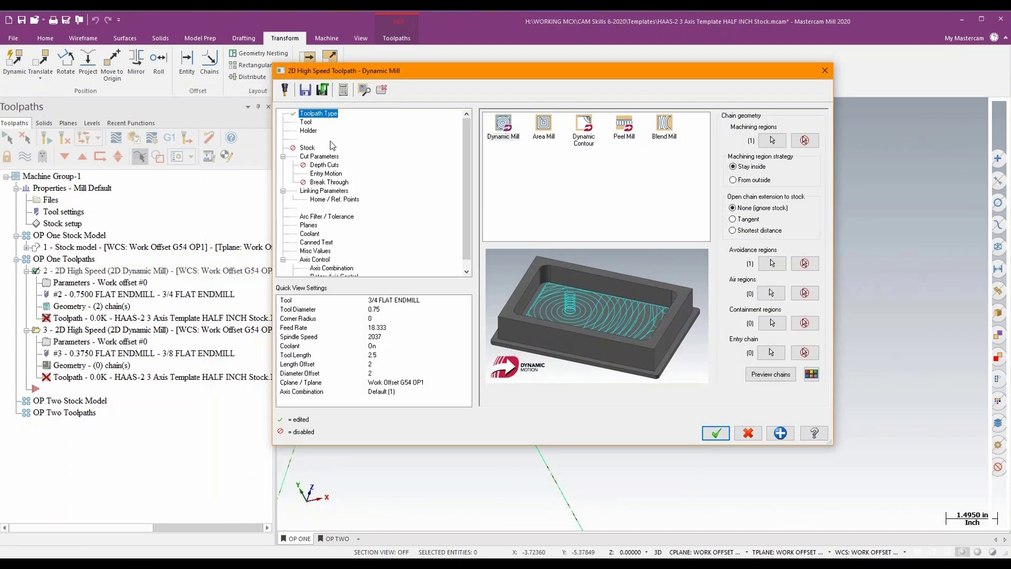
# - In the linking parameters, set Top of stock to 0.587582 and Depth to 0.087582 from the stock boundary's upper and lower corners
pyautogui.click(306, 122)
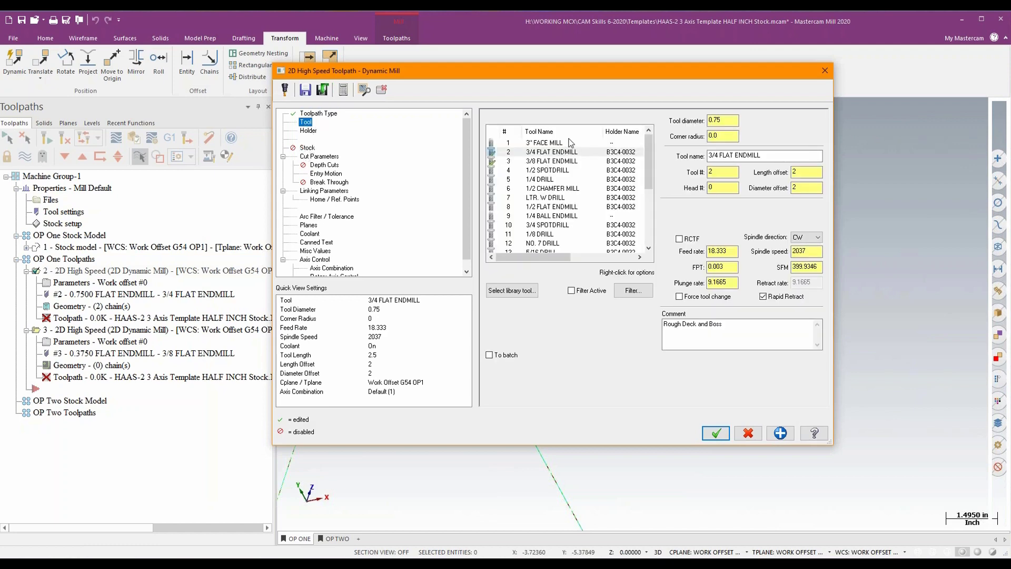
pyautogui.click(320, 157)
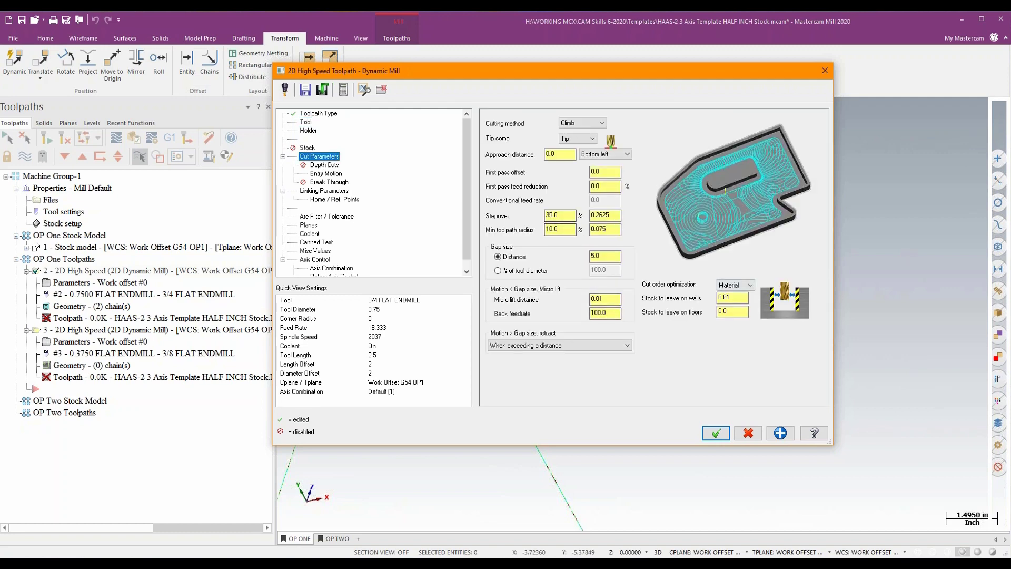
pyautogui.click(316, 191)
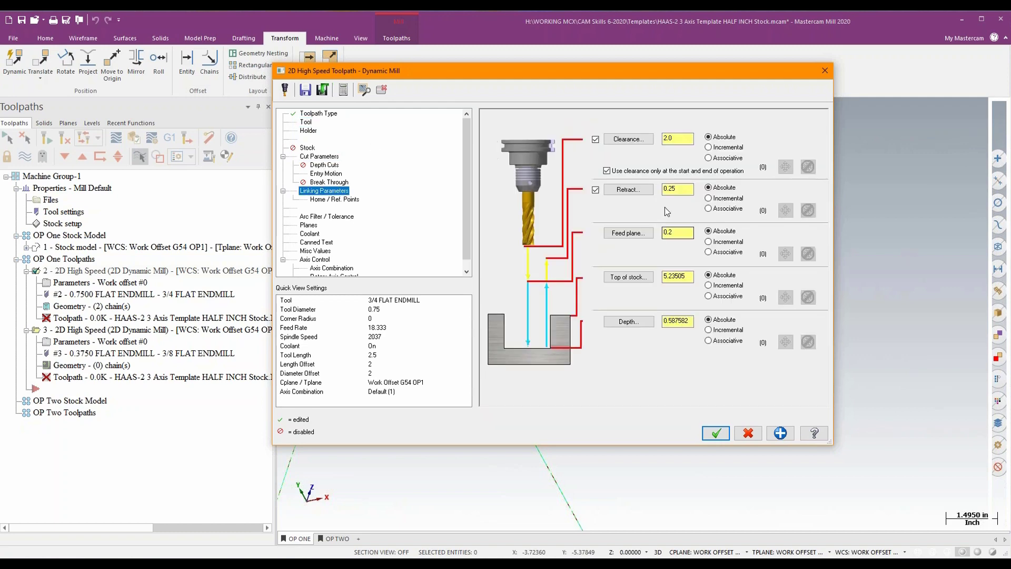
pyautogui.click(636, 276)
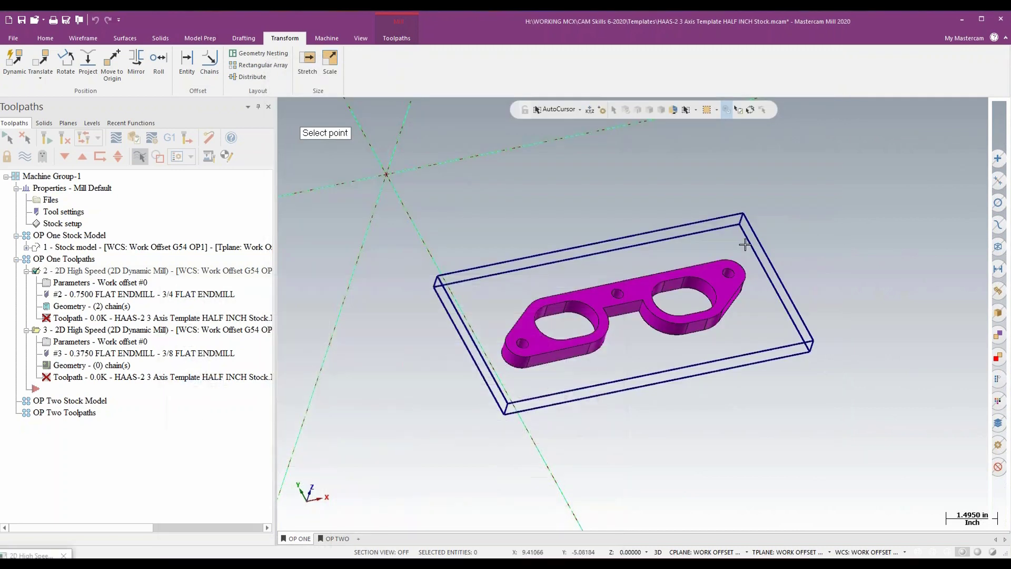
pyautogui.click(743, 212)
pyautogui.click(639, 322)
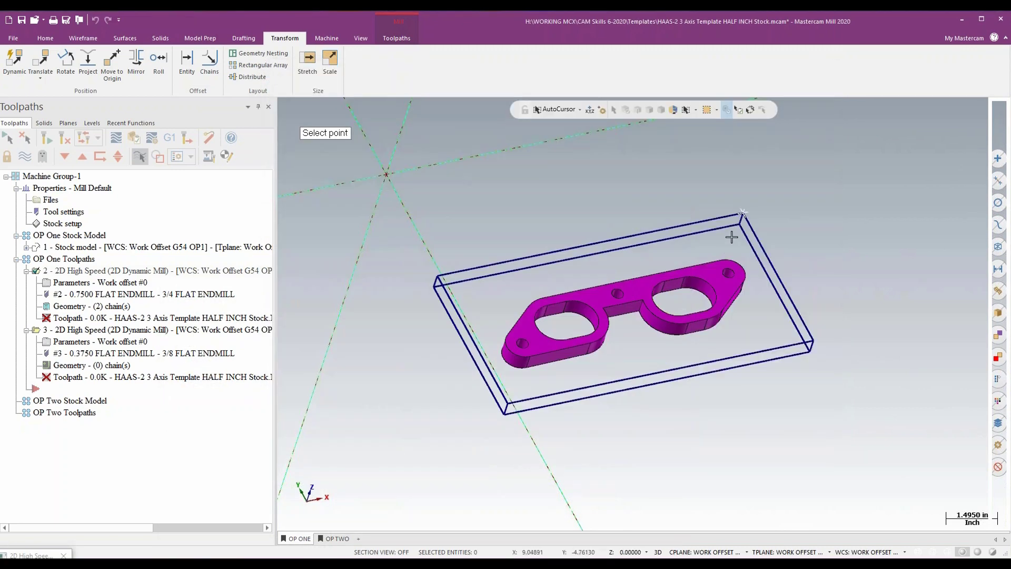
pyautogui.click(742, 212)
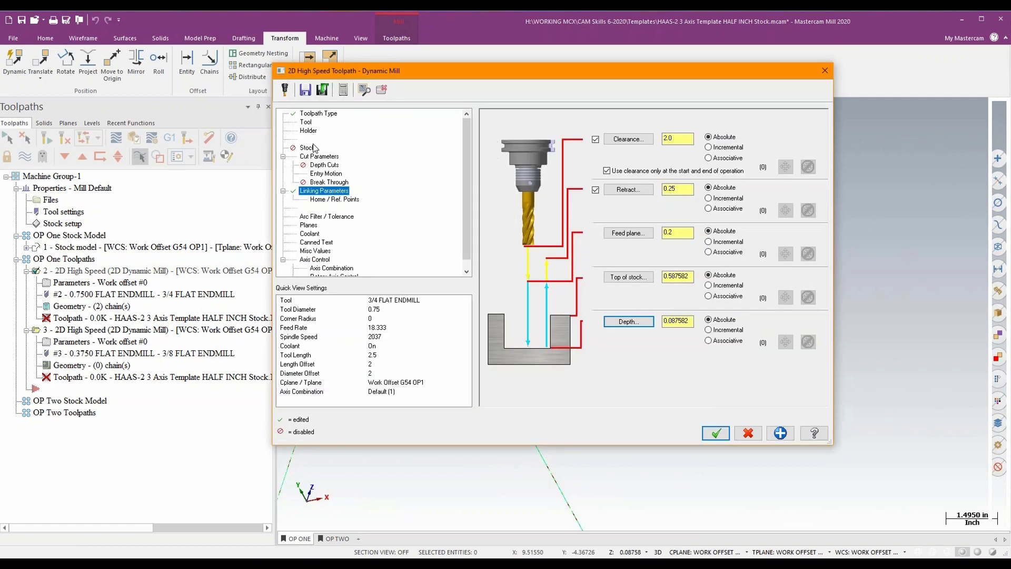
# - Accept the Rough Deck and Boss parameters and regenerate its toolpath
pyautogui.click(716, 433)
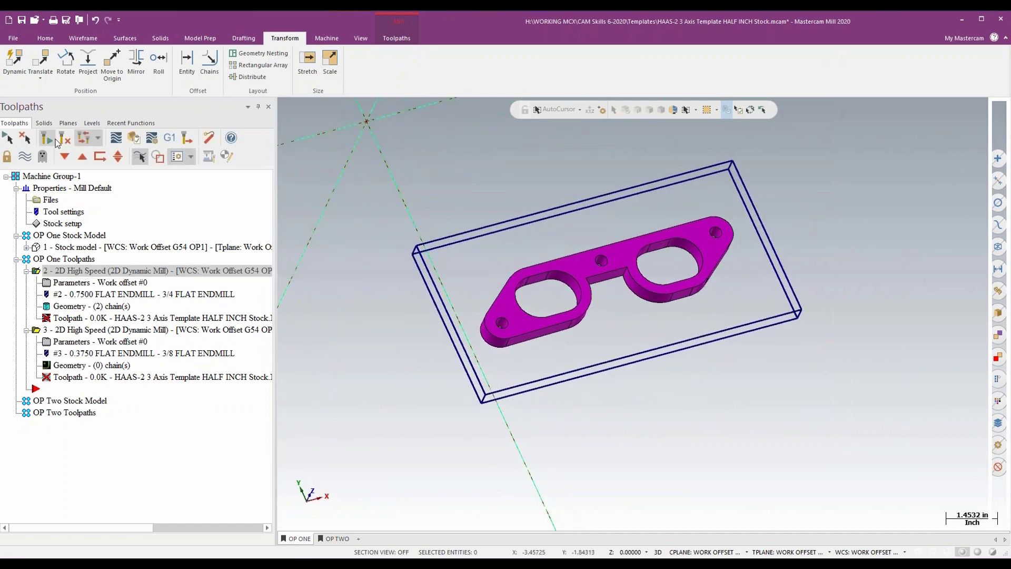
pyautogui.click(47, 138)
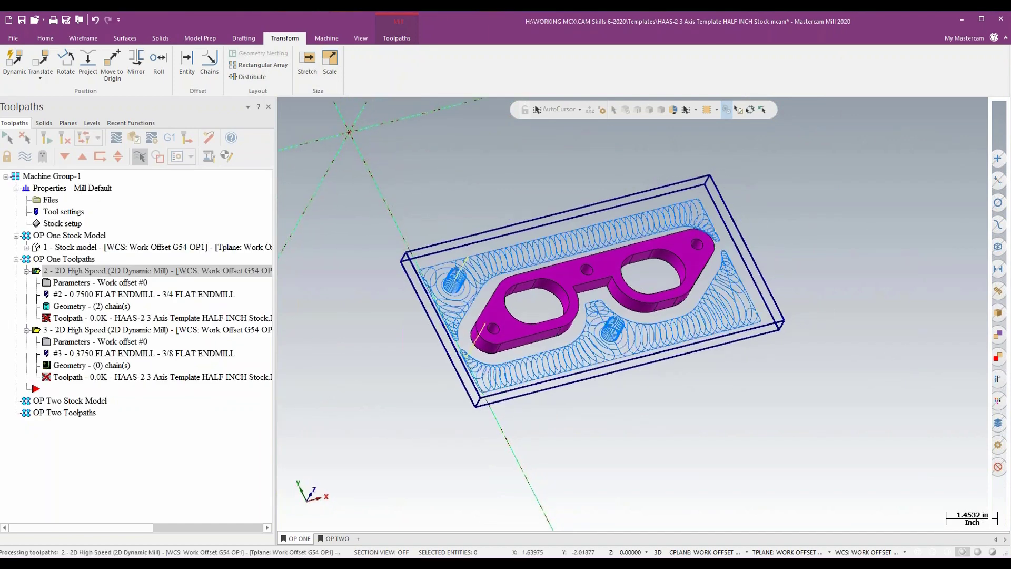
pyautogui.moveTo(594, 295); pyautogui.dragTo(586, 310, button='middle')
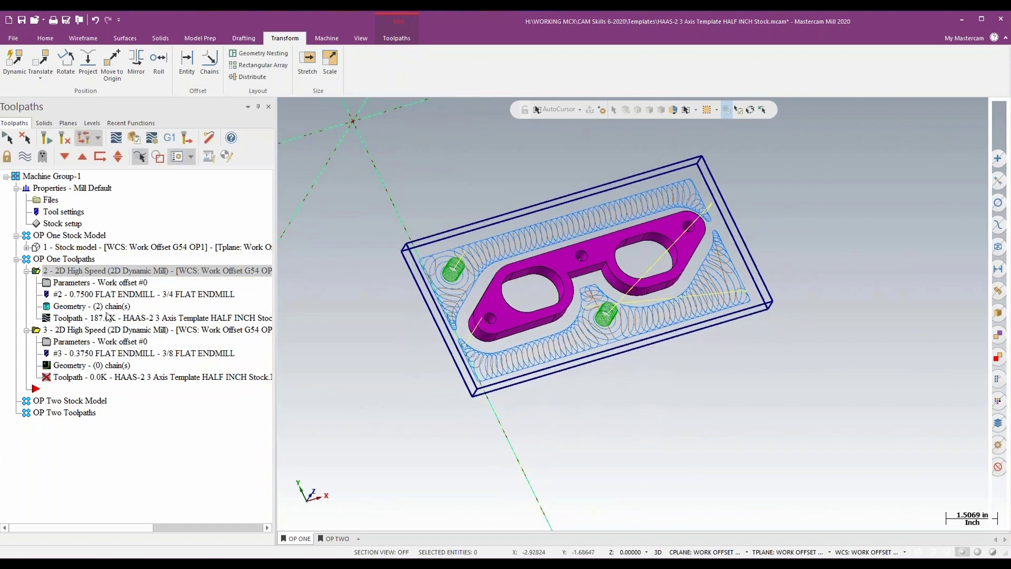
# - For the Rough Pocket operation, chain the top edges of the plate's two large openings as machining regions using solid chaining
pyautogui.click(88, 330)
pyautogui.click(69, 345)
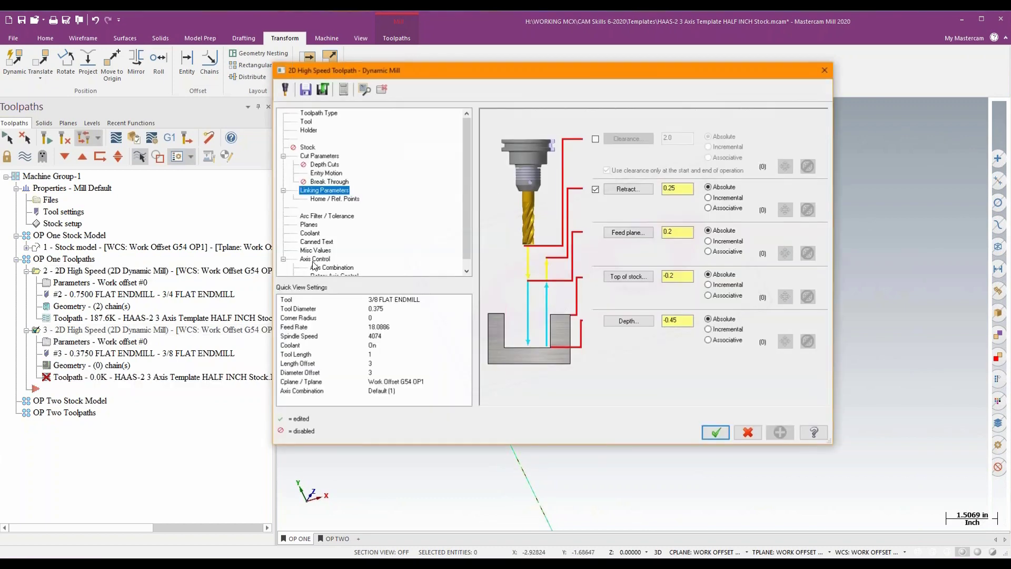
pyautogui.click(322, 113)
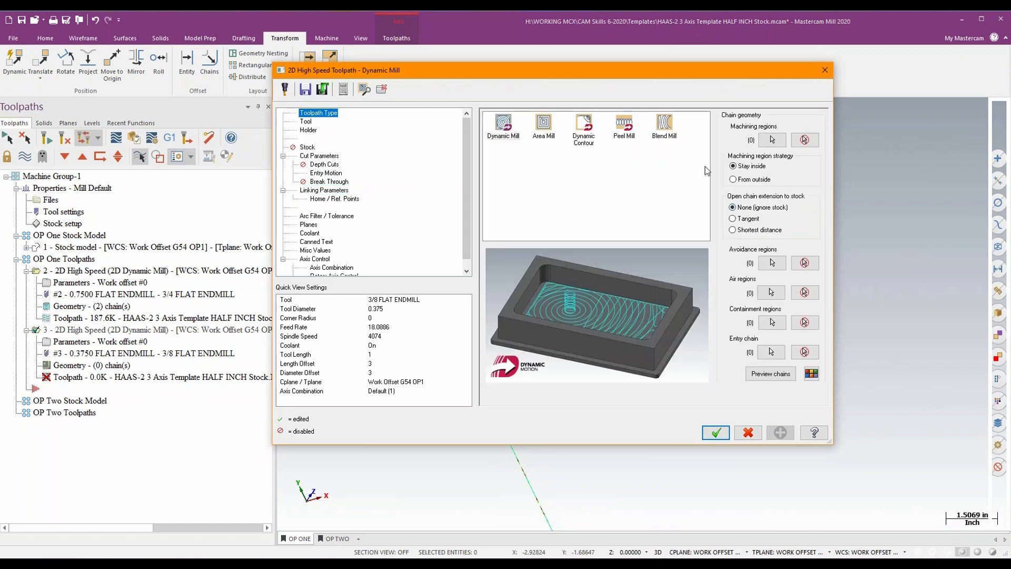
pyautogui.click(770, 140)
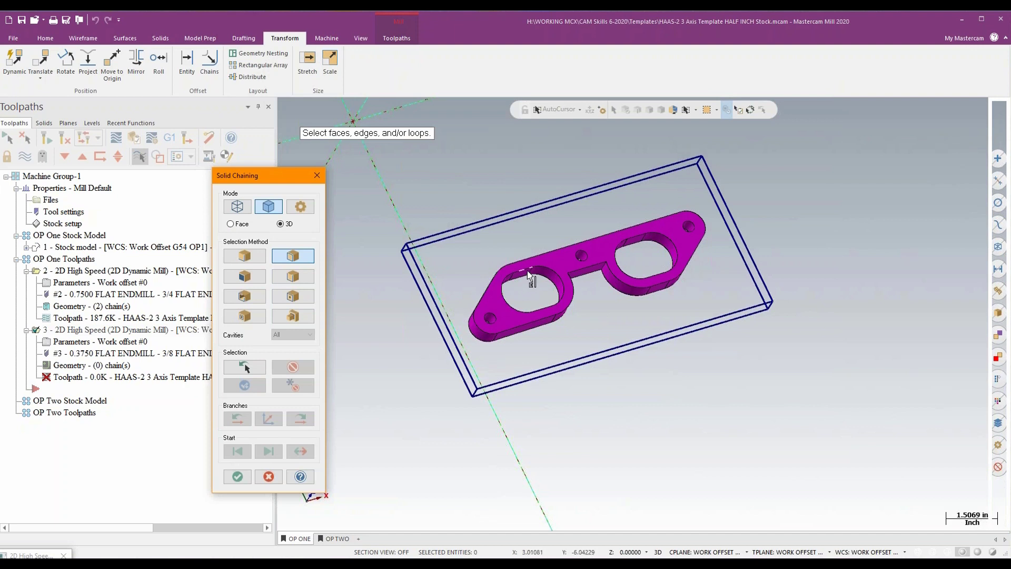
pyautogui.click(502, 287)
pyautogui.click(42, 175)
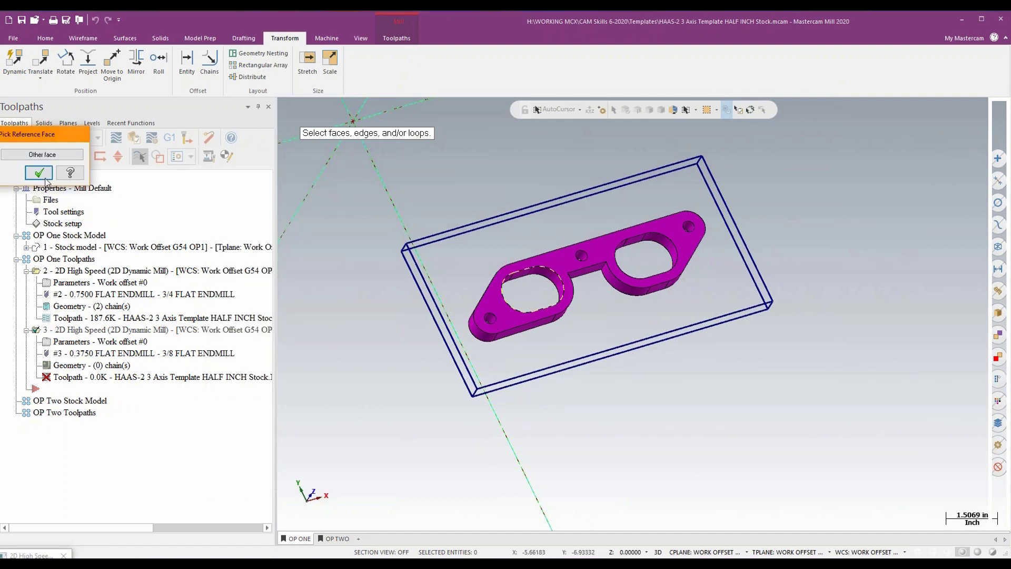
pyautogui.click(639, 238)
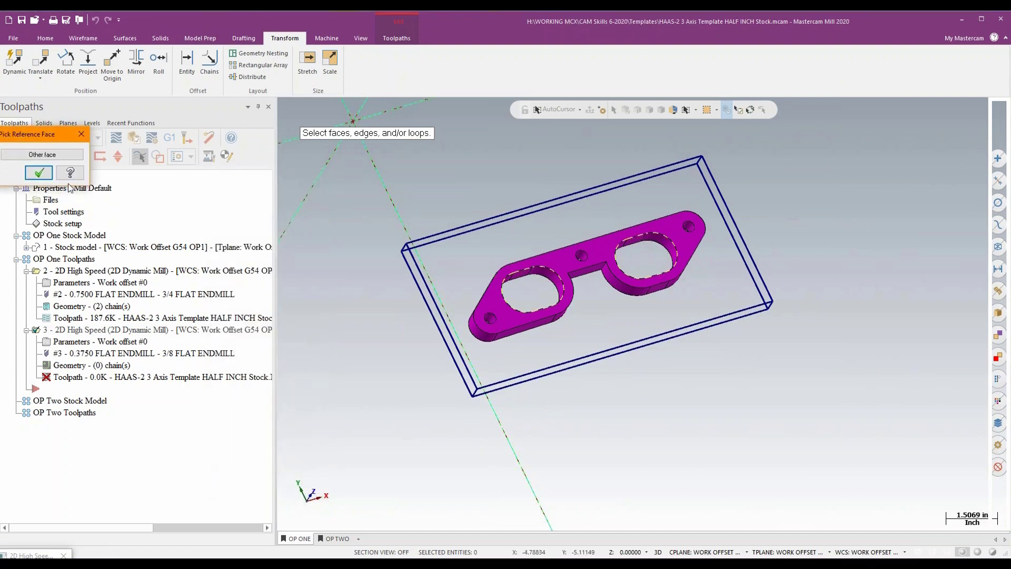
pyautogui.click(42, 174)
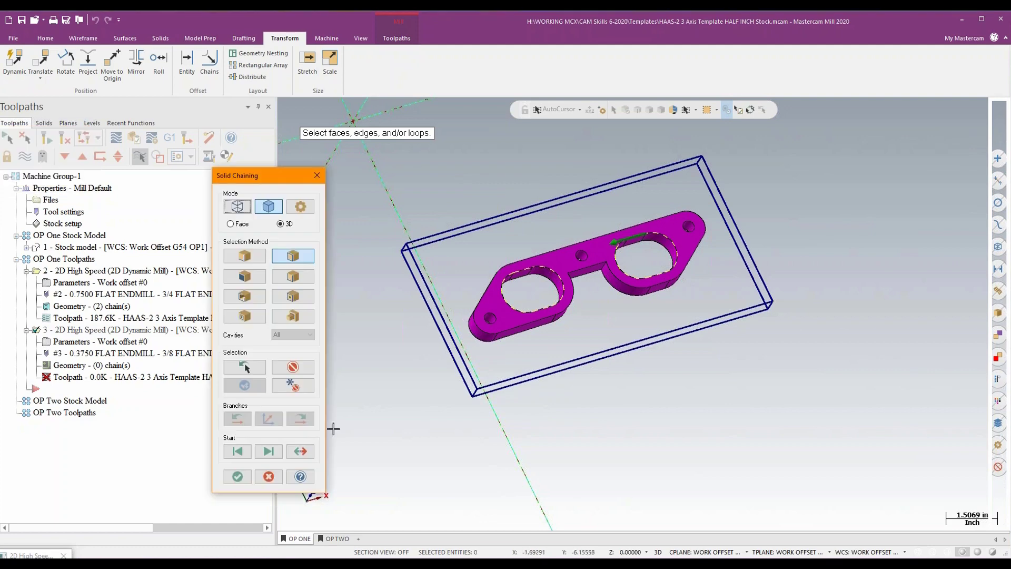
pyautogui.click(234, 478)
# - Set the Rough Pocket Top of stock to 0.587582 and Depth to 0.087582 from the stock boundary's corners, and apply them to generate the toolpath
pyautogui.click(306, 121)
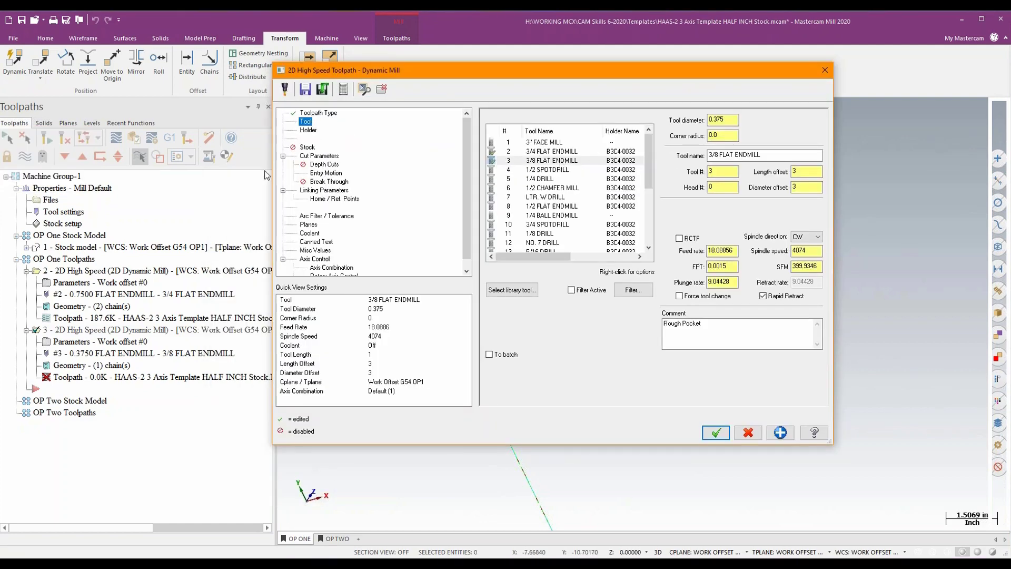
pyautogui.click(343, 190)
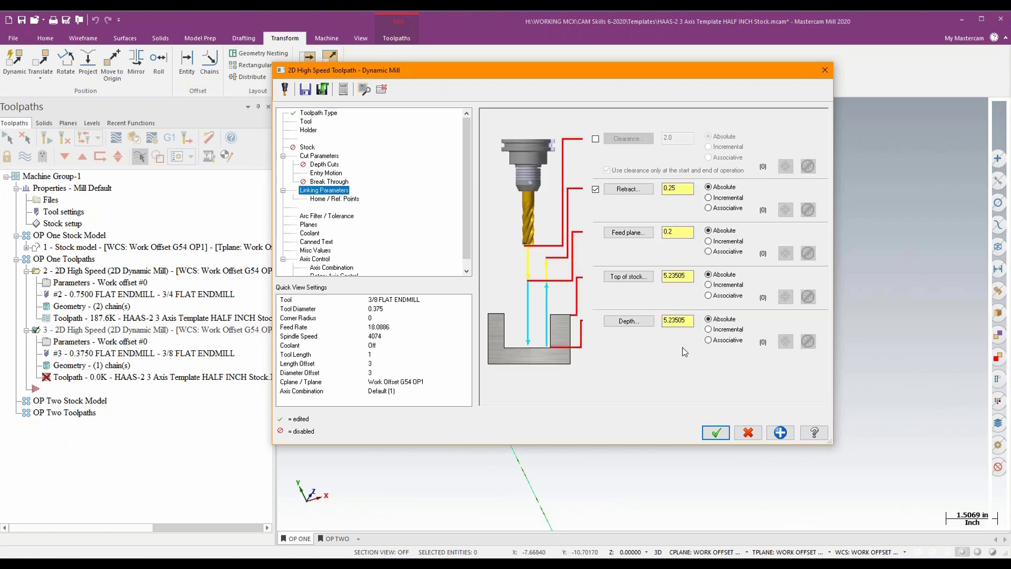
pyautogui.click(643, 278)
pyautogui.click(664, 240)
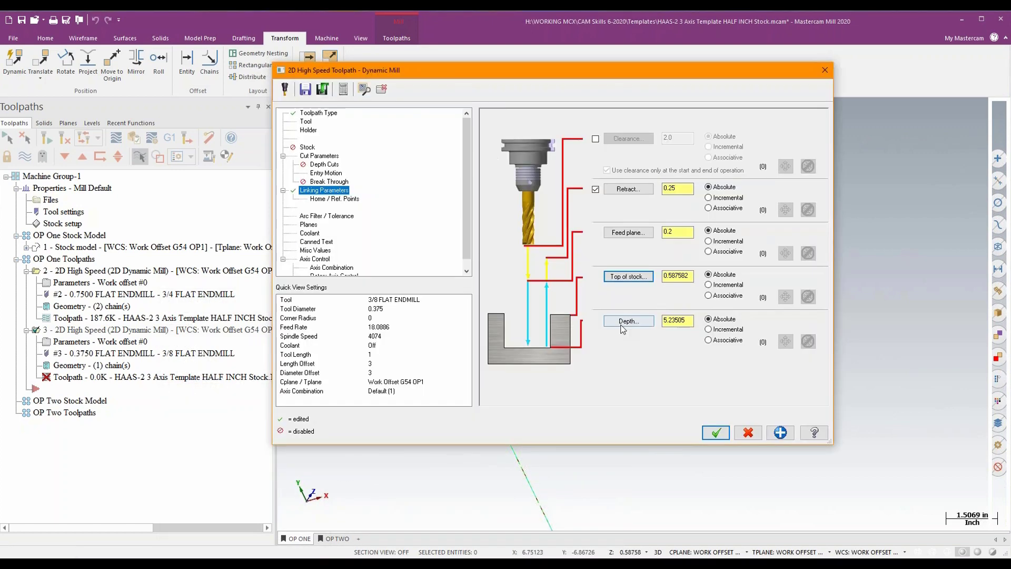
pyautogui.click(626, 321)
pyautogui.click(644, 242)
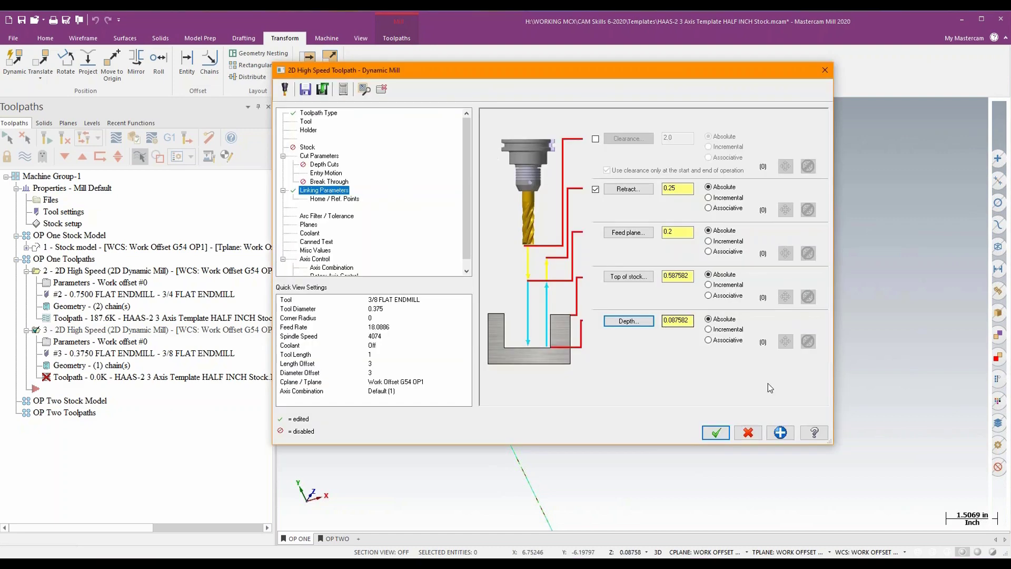
pyautogui.click(777, 428)
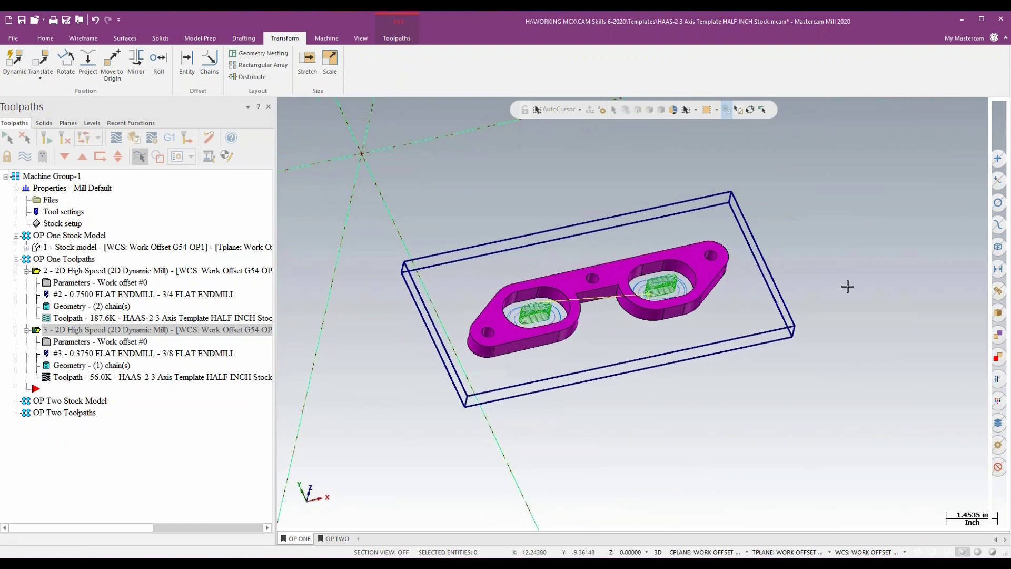
# - Start a new file without saving the template changes and open the completed HAAS-3 3 Axis Picture Frame example
pyautogui.click(66, 62)
pyautogui.click(9, 20)
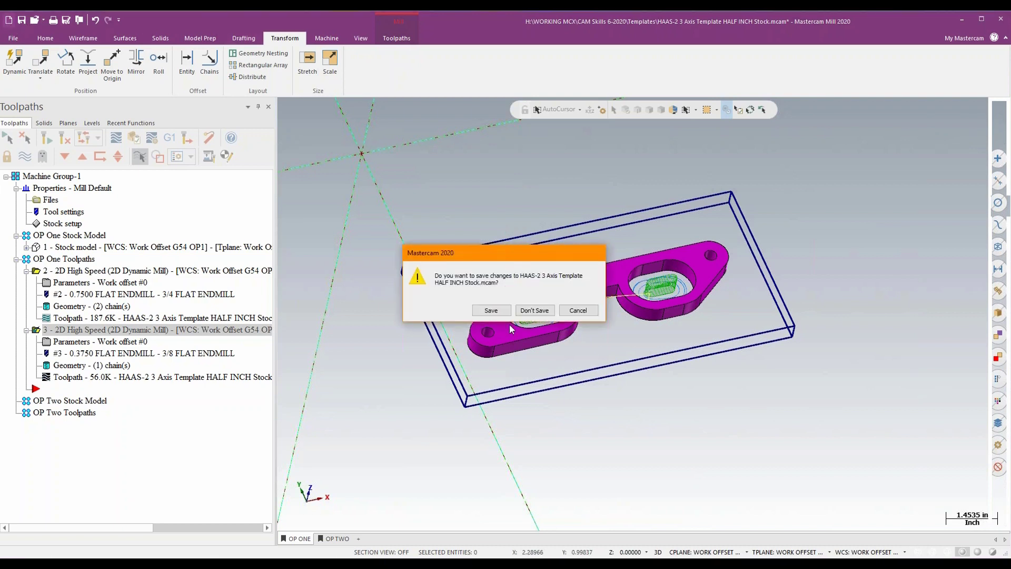
pyautogui.click(533, 311)
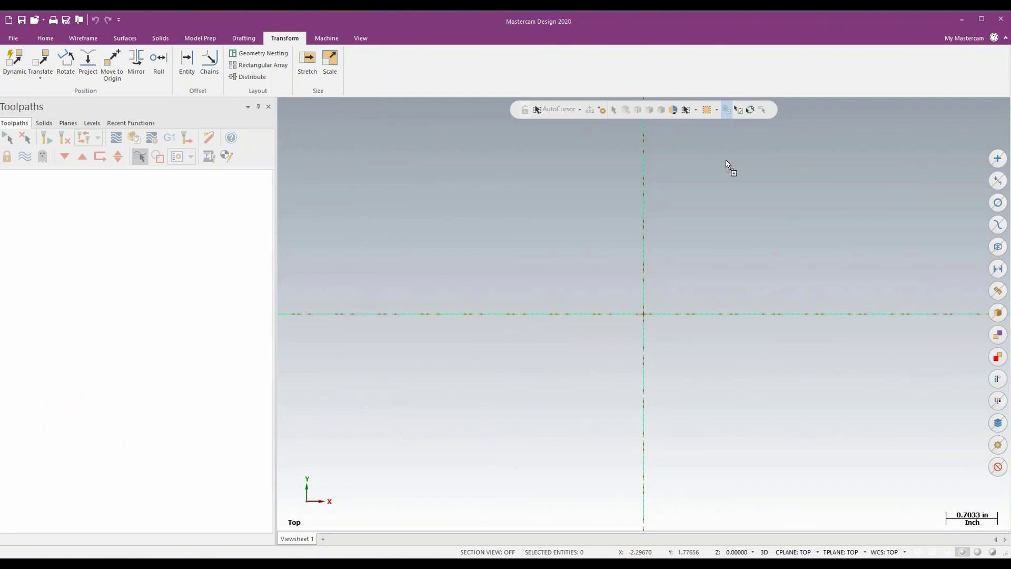
pyautogui.moveTo(726, 160); pyautogui.dragTo(724, 159)
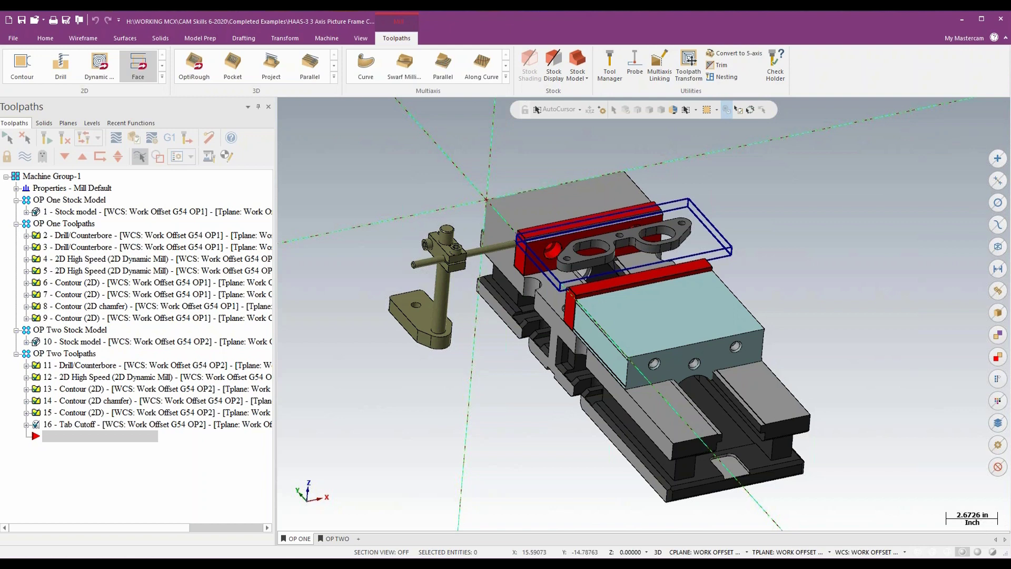
# - Examine the OP One toolpaths on the plate one by one, from the drilling operations through the dynamic mills to the 2D contours
pyautogui.click(70, 225)
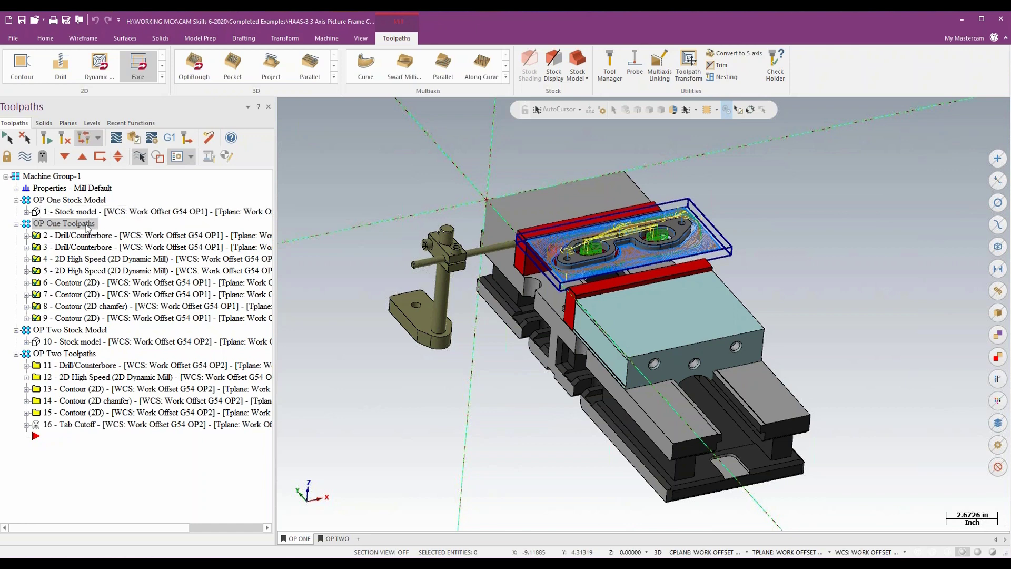
pyautogui.click(85, 234)
pyautogui.scroll(5, 647, 248)
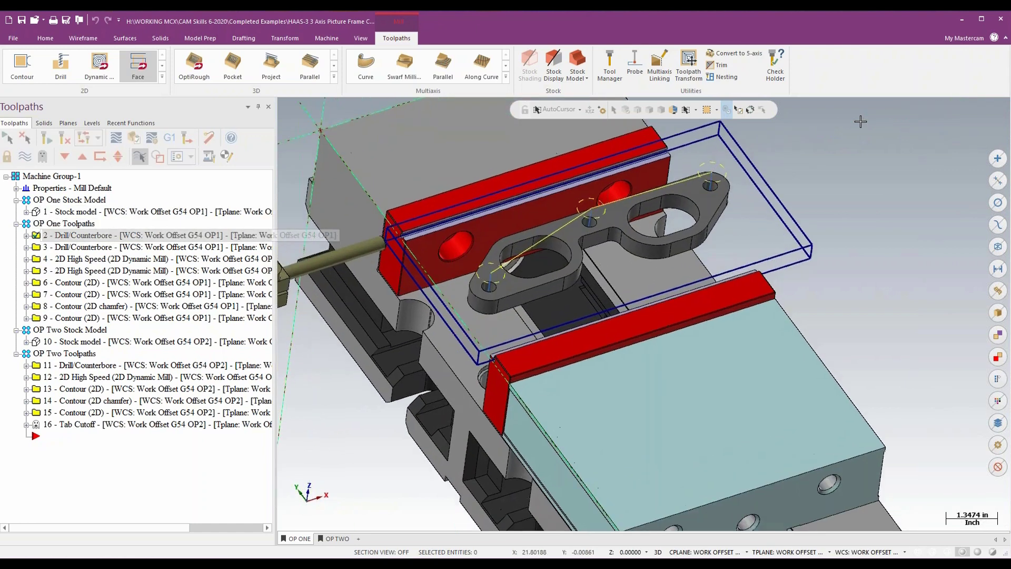
pyautogui.click(81, 249)
pyautogui.click(75, 260)
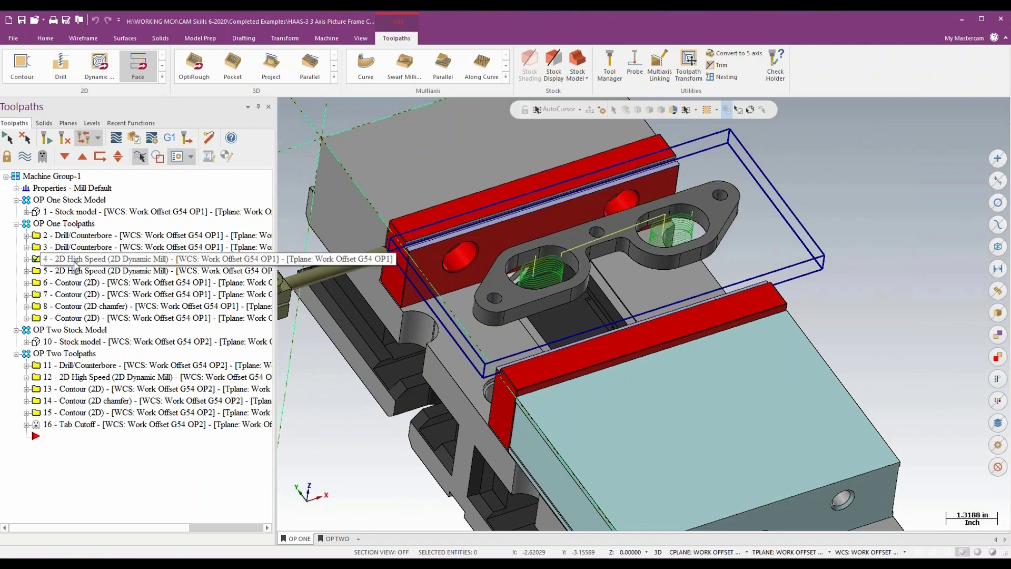
pyautogui.moveTo(873, 239); pyautogui.dragTo(872, 240, button='middle')
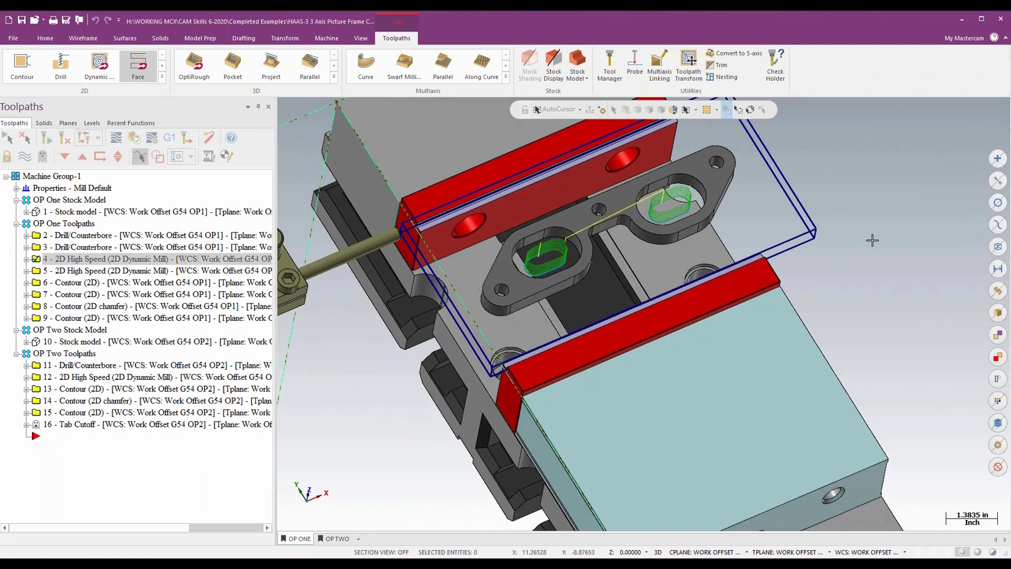
pyautogui.click(142, 271)
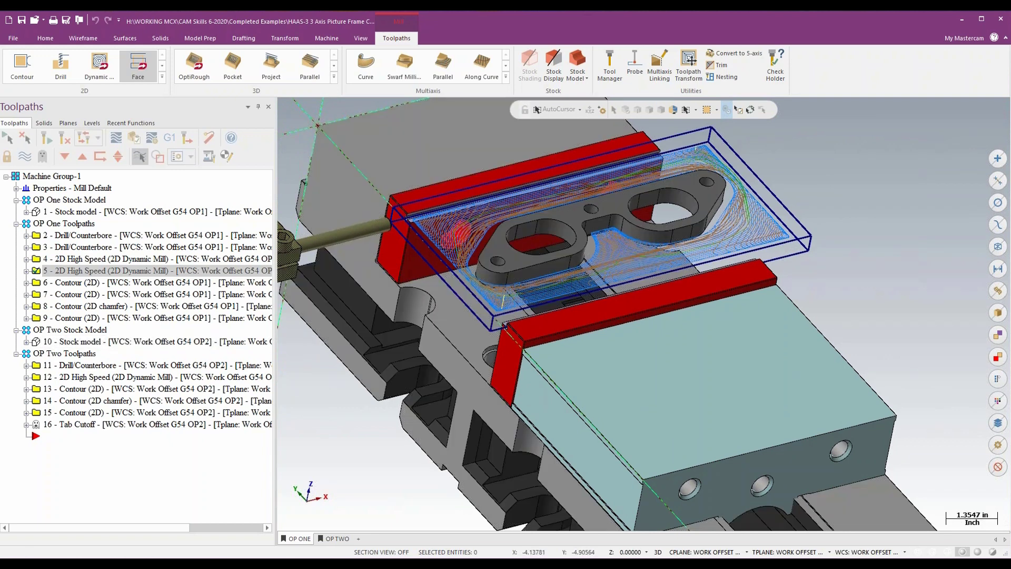
pyautogui.click(69, 284)
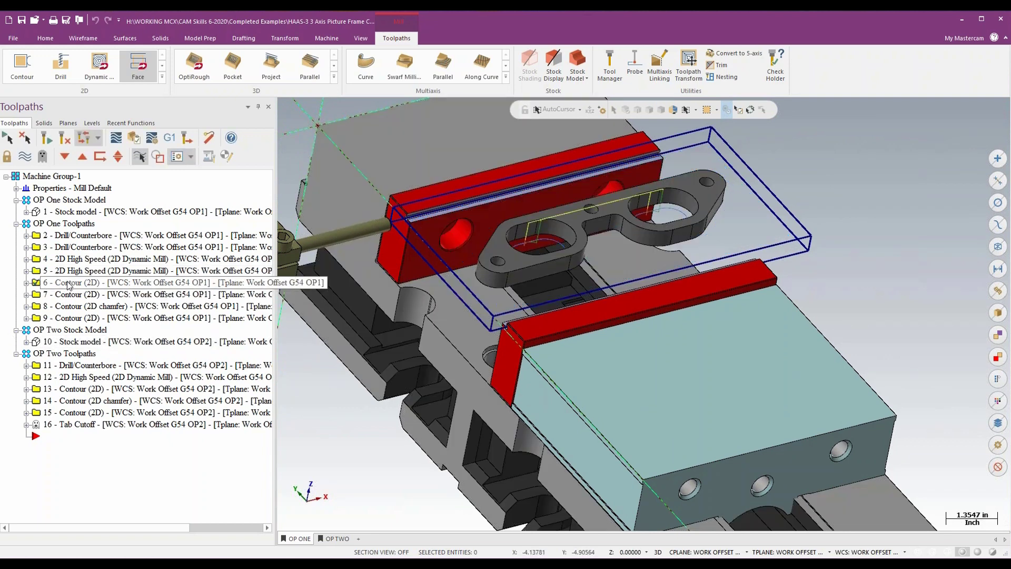
pyautogui.click(70, 298)
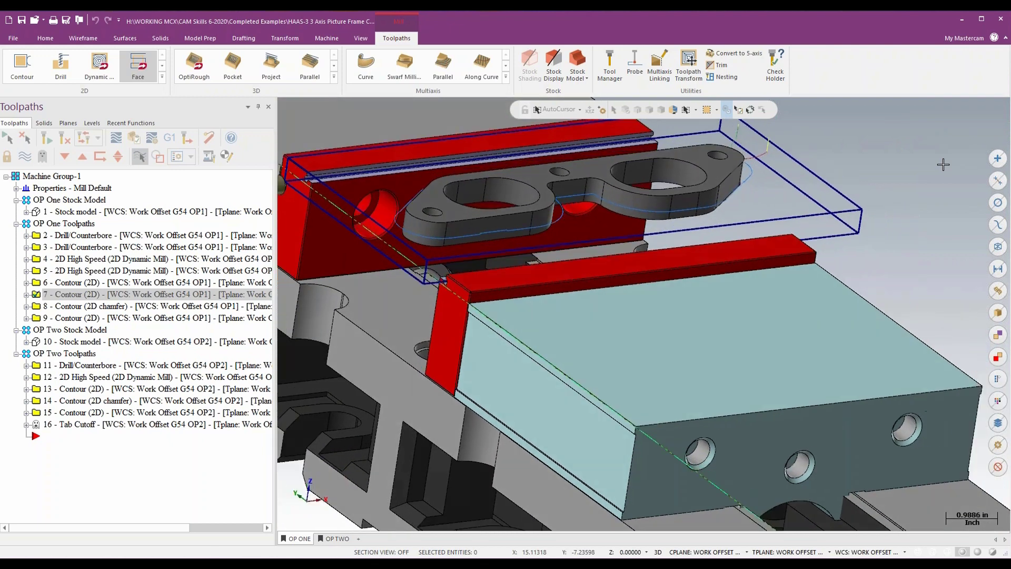
# - Make the TAB Points level visible to show the tab points around the plate
pyautogui.click(92, 123)
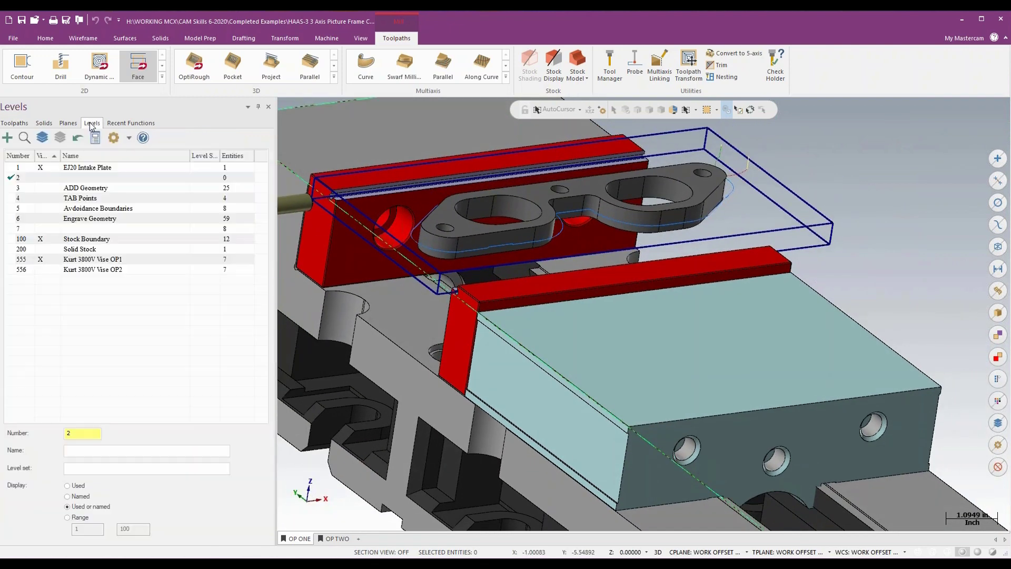
pyautogui.click(40, 198)
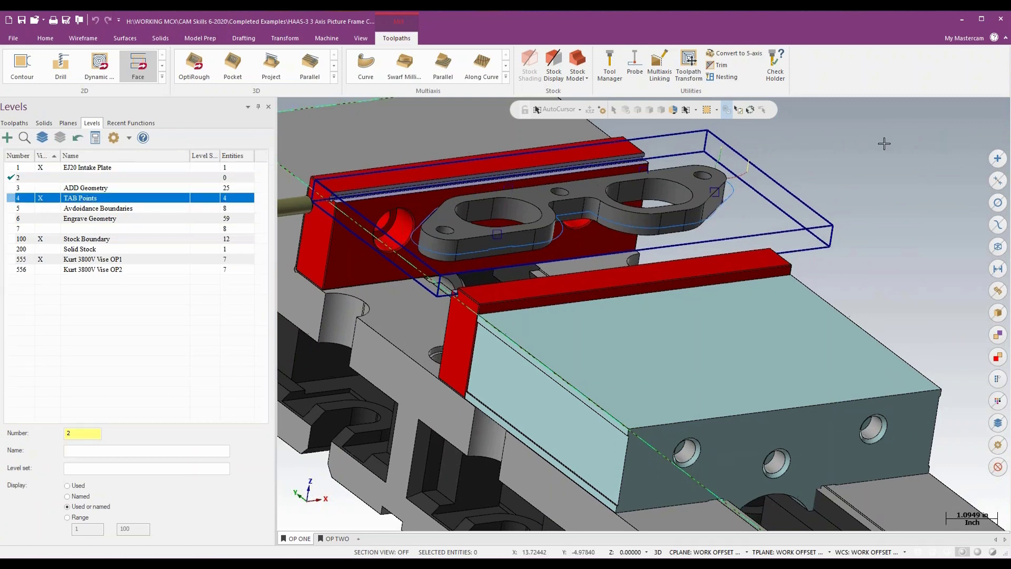
pyautogui.scroll(3, 530, 221)
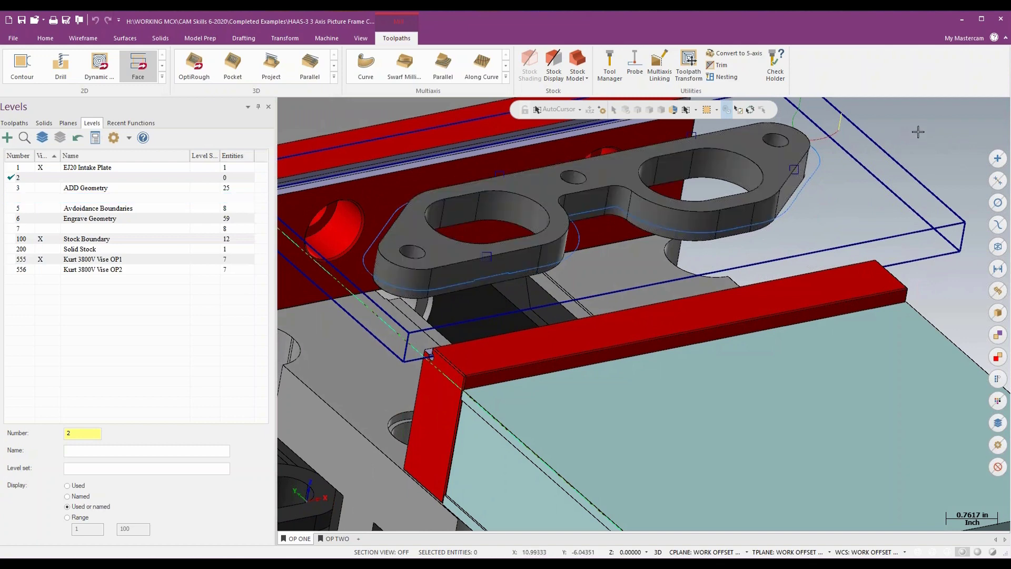
# - Set the point style attribute to the square symbol
pyautogui.rightClick(922, 132)
pyautogui.click(859, 102)
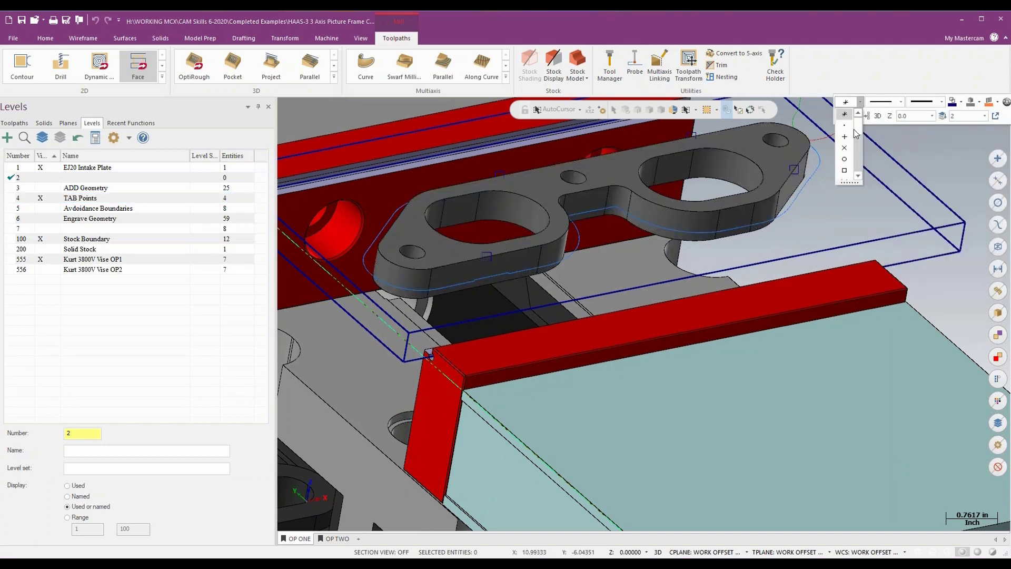
pyautogui.click(846, 171)
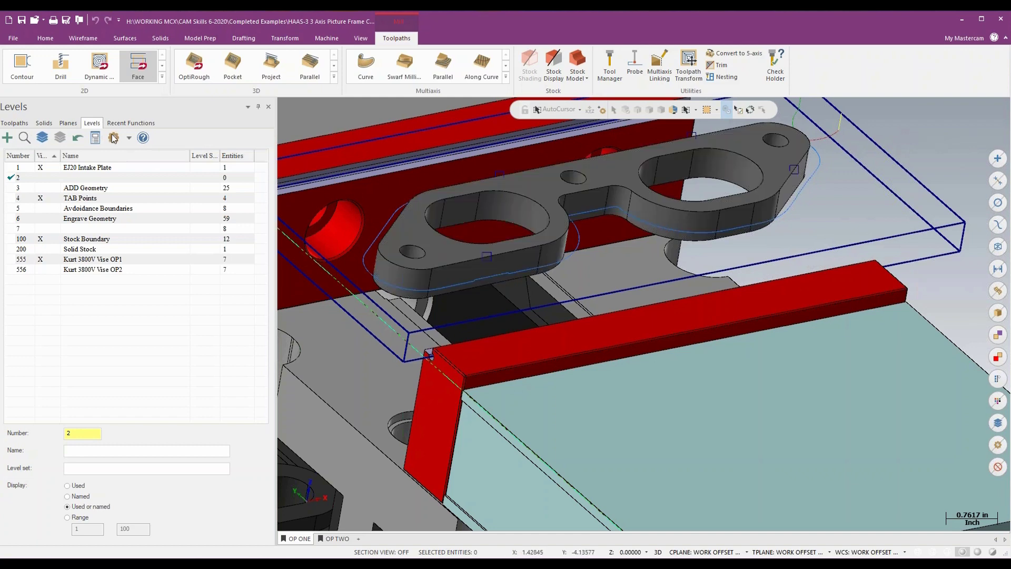
# - Review the Tabs cut parameters of contour operation 7, including manual square-point positioning, tab width and thickness, and close them unchanged
pyautogui.click(14, 123)
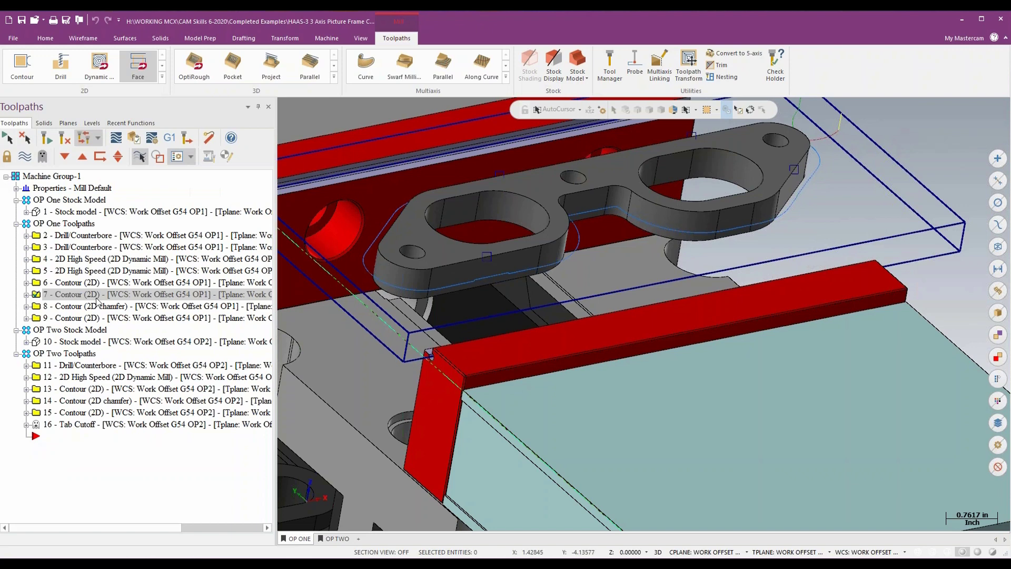
pyautogui.click(26, 294)
pyautogui.click(71, 307)
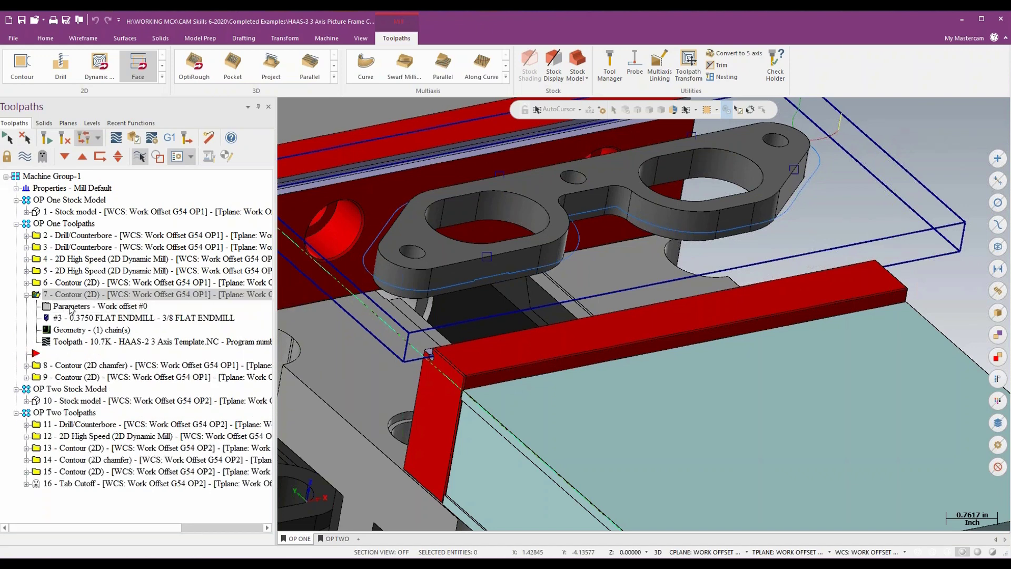
pyautogui.click(318, 191)
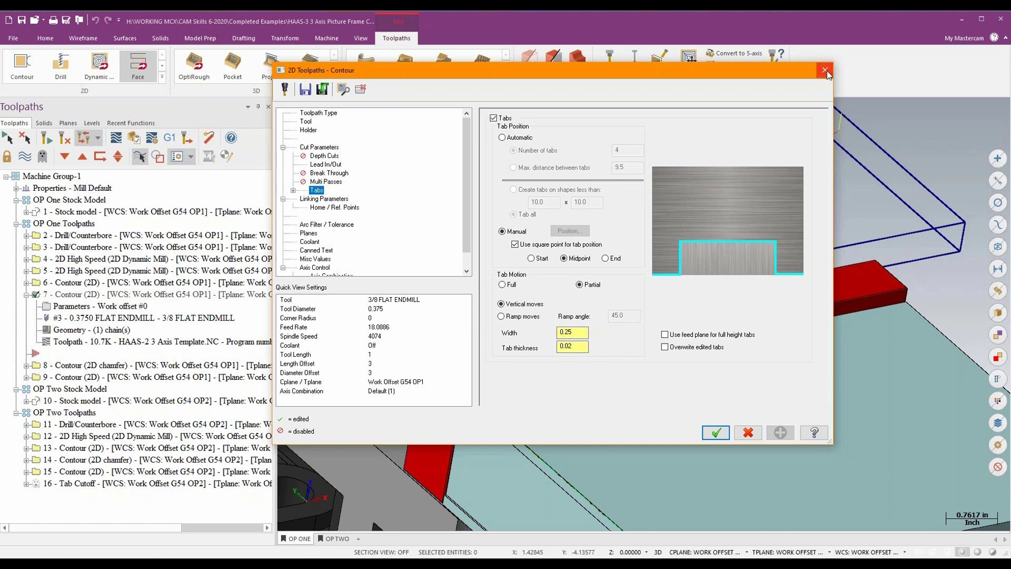
pyautogui.click(826, 71)
# - Set up the OP One toolpaths' simulation with the OP One Stock model and level 555 Kurt 3800V Vise OP1 as fixture
pyautogui.click(62, 224)
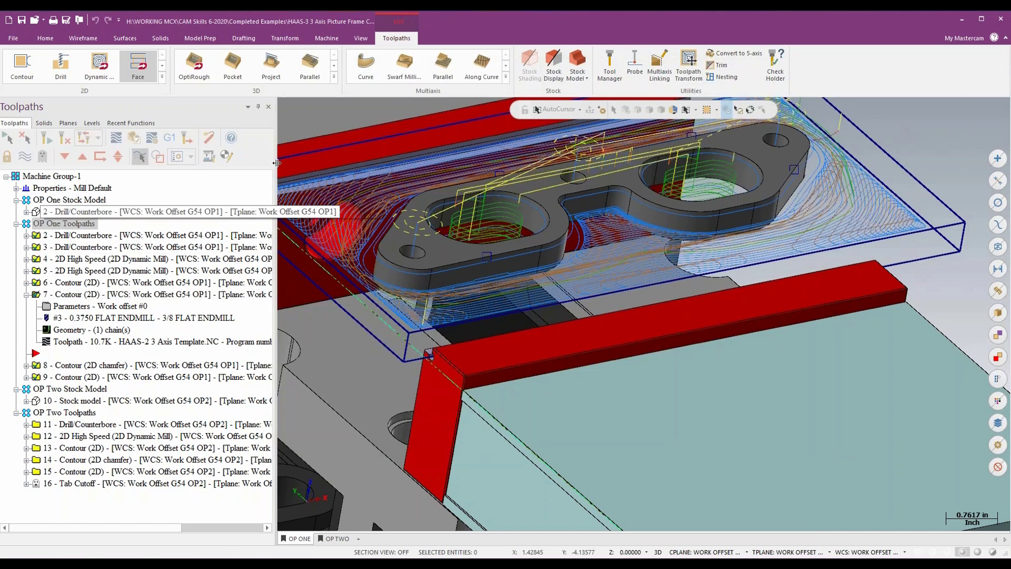
pyautogui.click(153, 138)
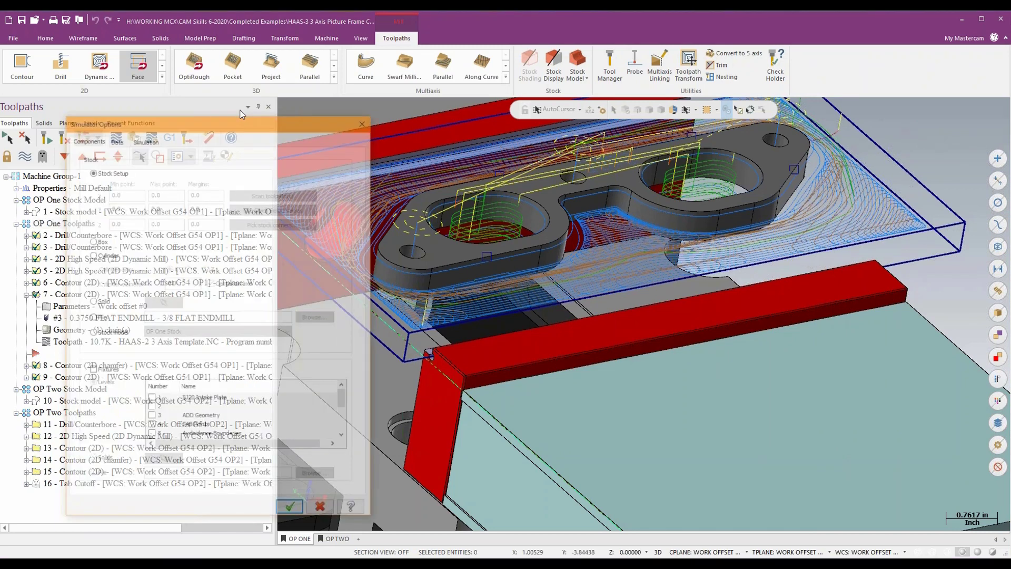
pyautogui.moveTo(287, 109); pyautogui.dragTo(399, 71)
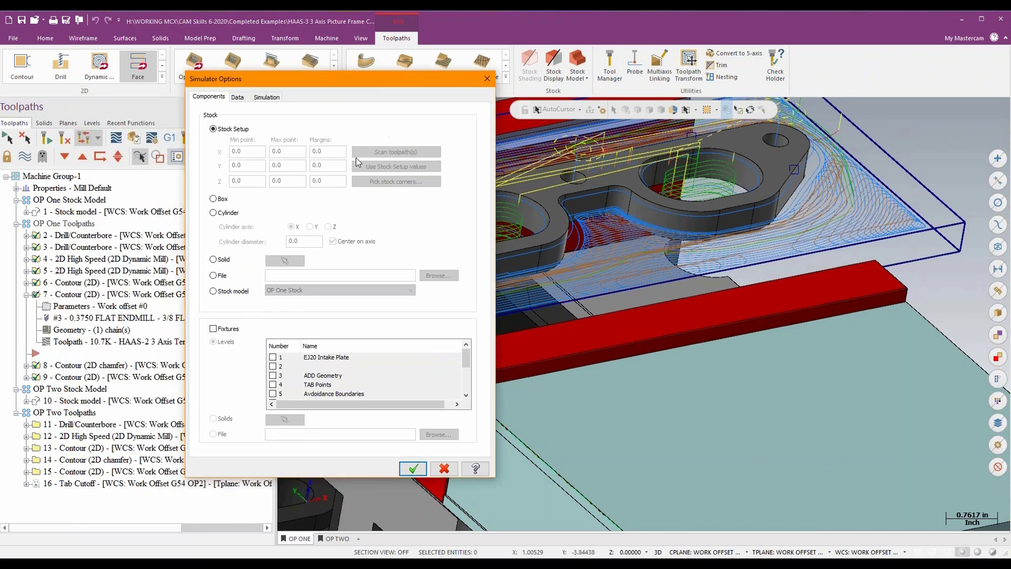
pyautogui.click(213, 290)
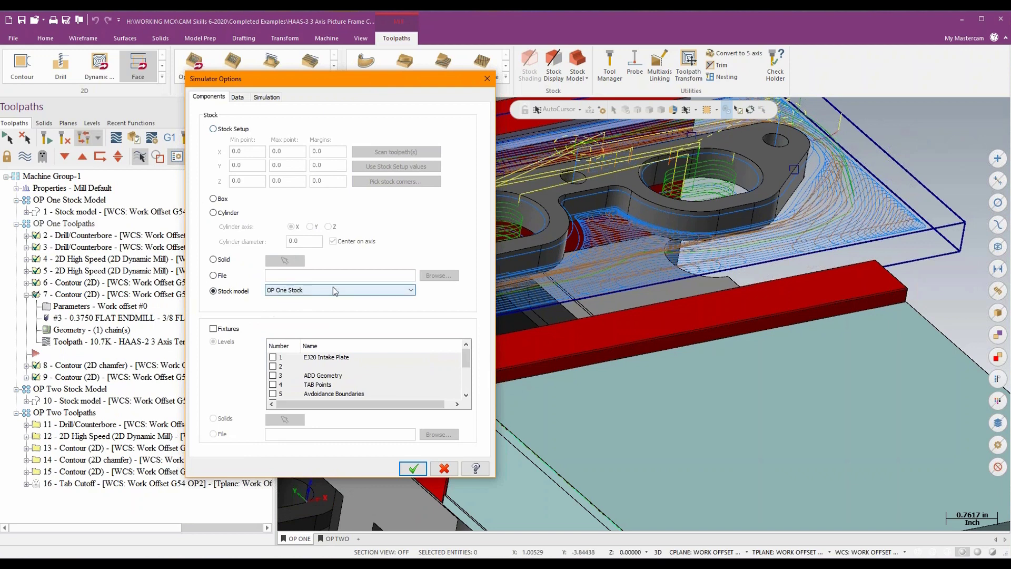
pyautogui.click(213, 328)
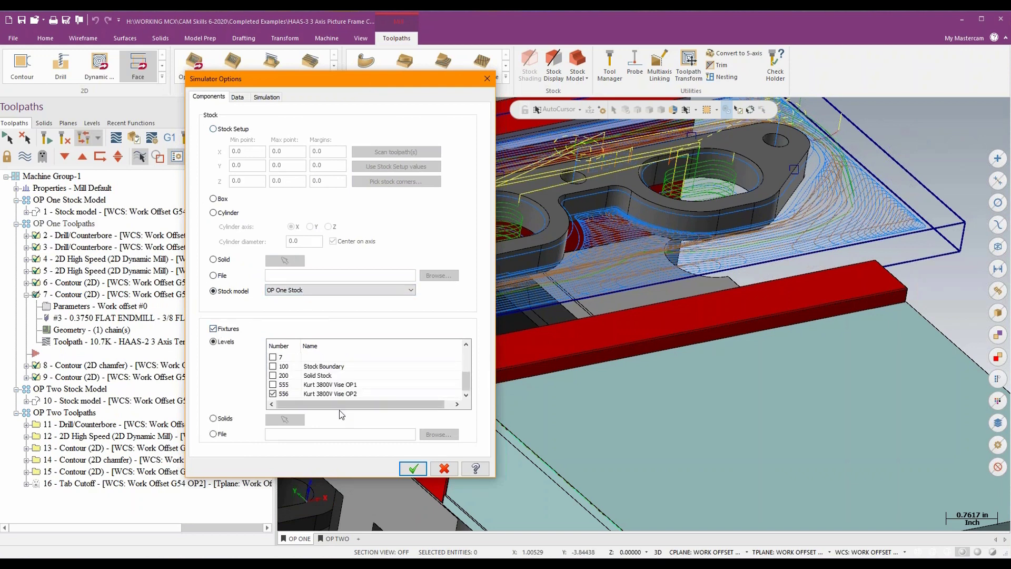
pyautogui.click(272, 393)
pyautogui.click(273, 384)
pyautogui.click(413, 468)
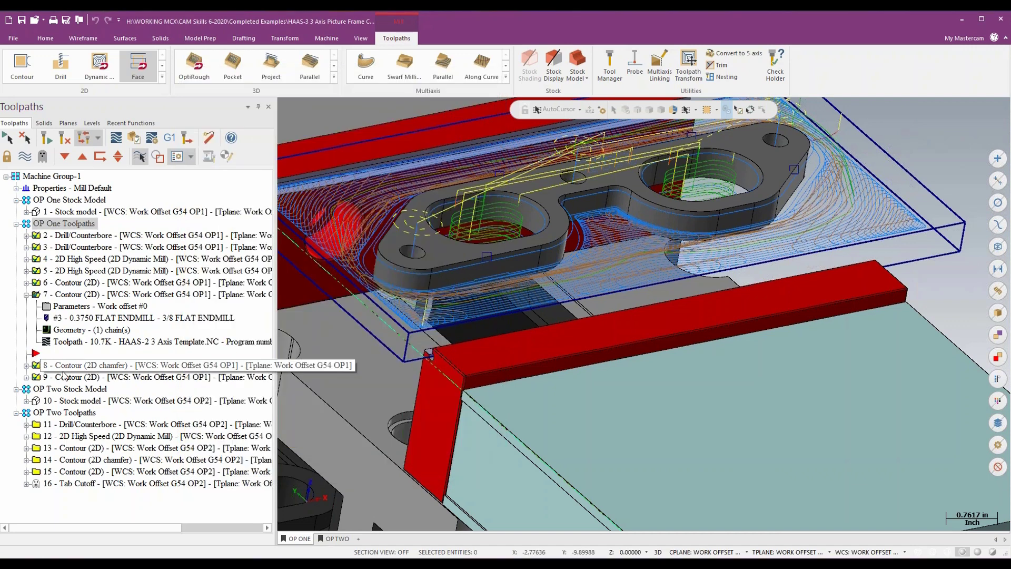
# - Run the Verify simulation of the OP One toolpaths, inspect the machined plate in the vise, and close the simulator
pyautogui.click(135, 138)
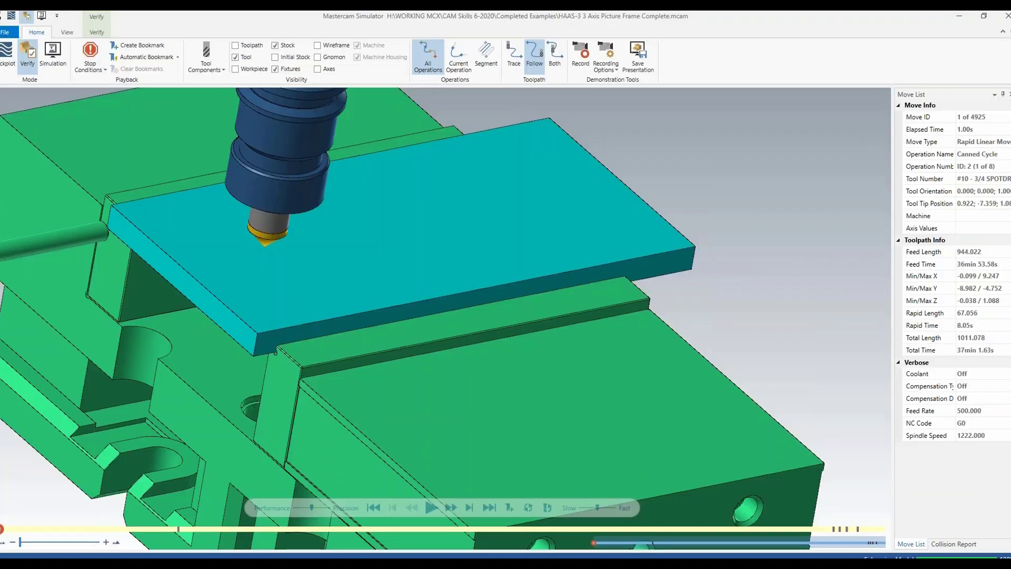
pyautogui.moveTo(152, 123); pyautogui.dragTo(203, 92, button='middle')
pyautogui.click(432, 509)
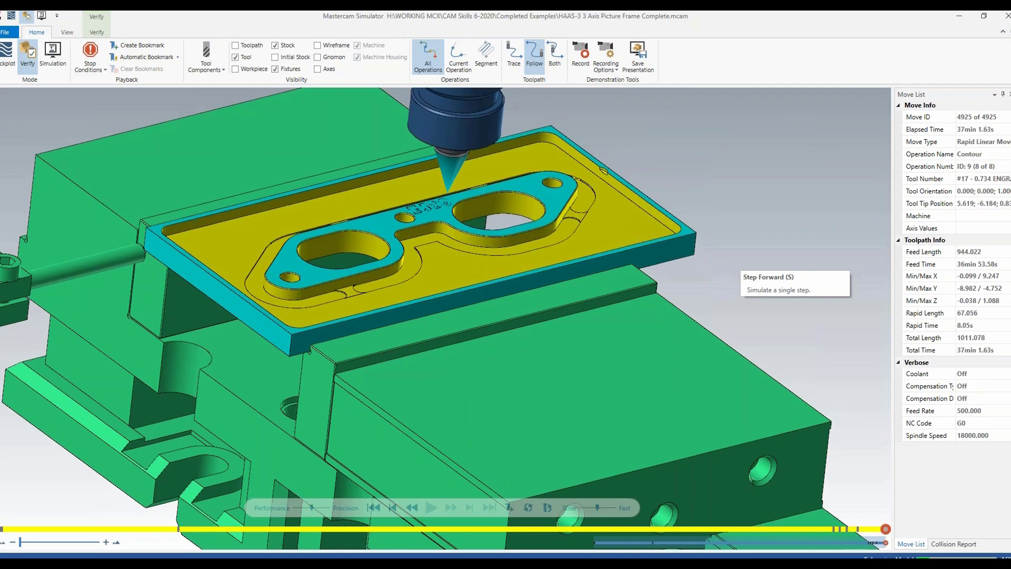
pyautogui.moveTo(740, 263); pyautogui.dragTo(757, 340, button='middle')
pyautogui.scroll(-2, 735, 368)
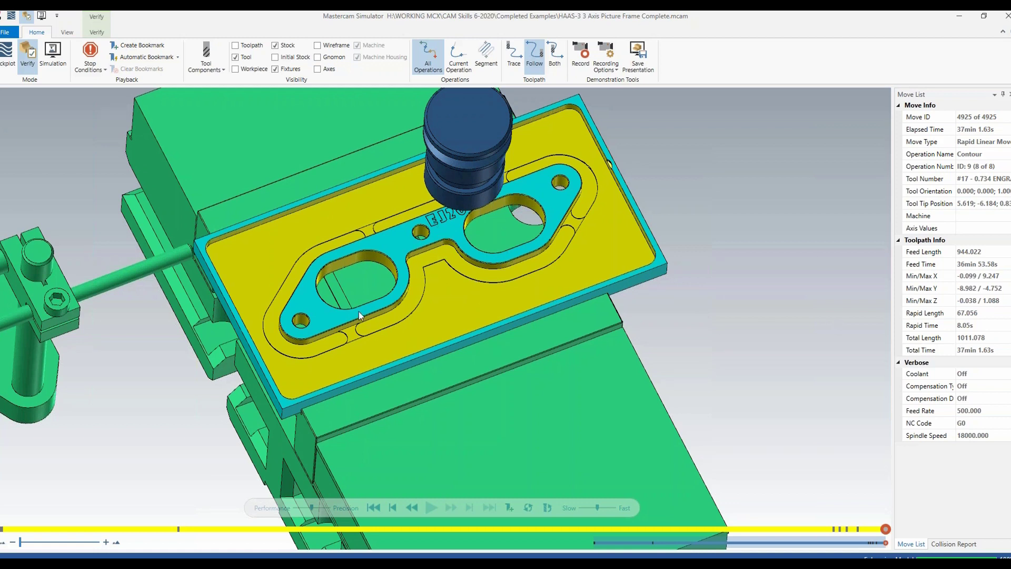
pyautogui.click(1004, 19)
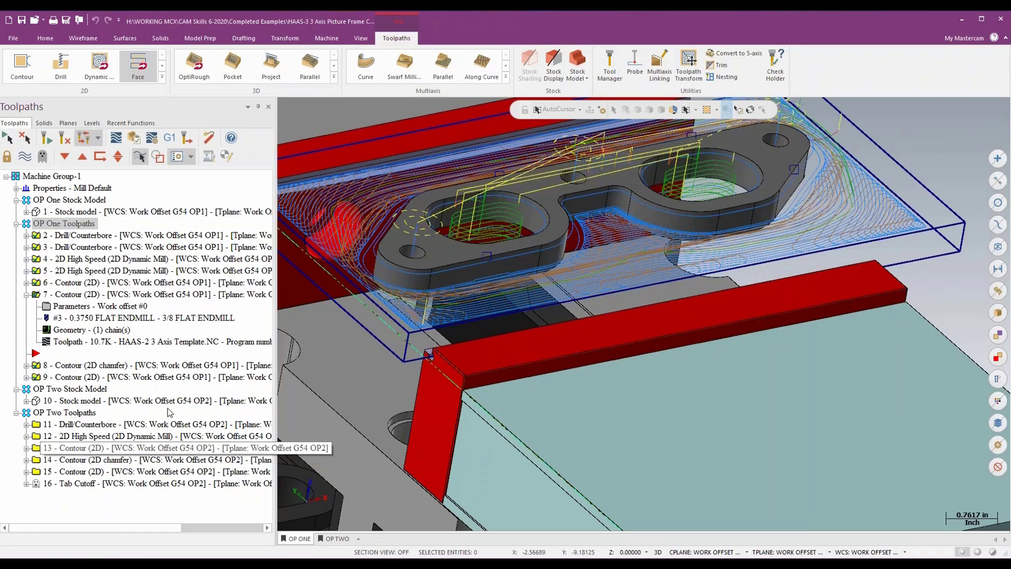
# - Display the OP Two stock model in the OP TWO viewsheet and select all operations in the OP Two Toolpaths group
pyautogui.click(79, 401)
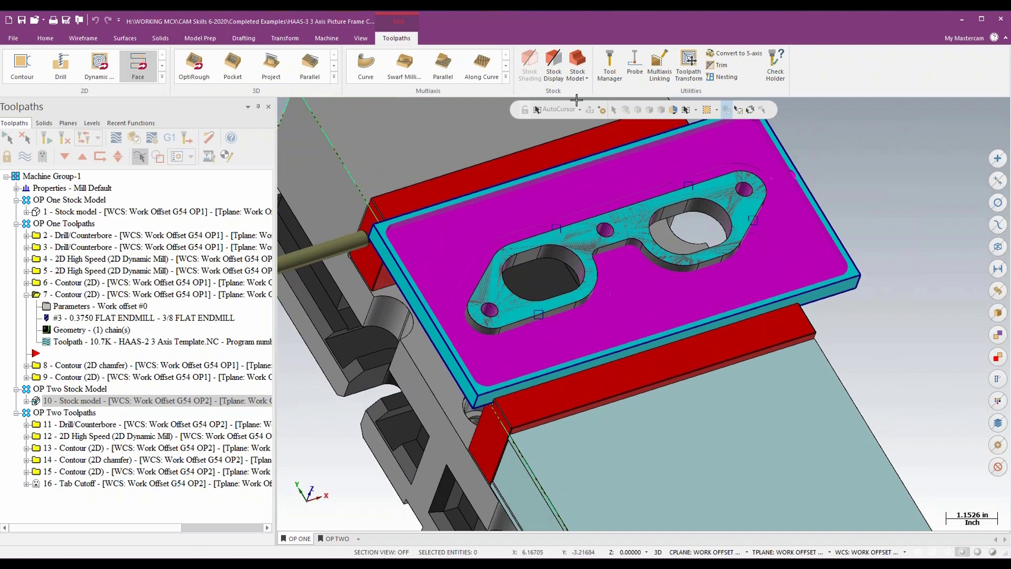
pyautogui.click(337, 538)
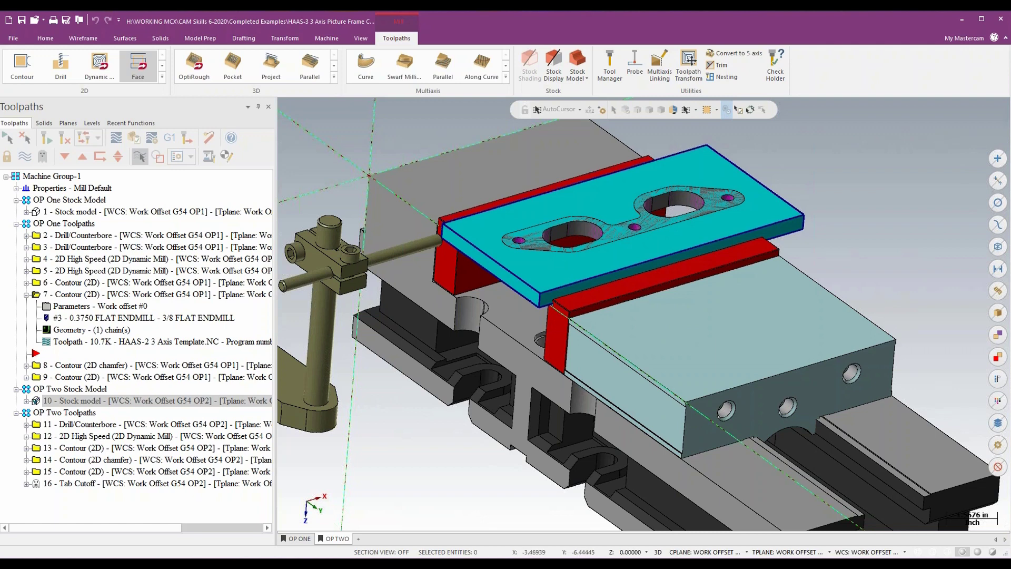
pyautogui.click(62, 413)
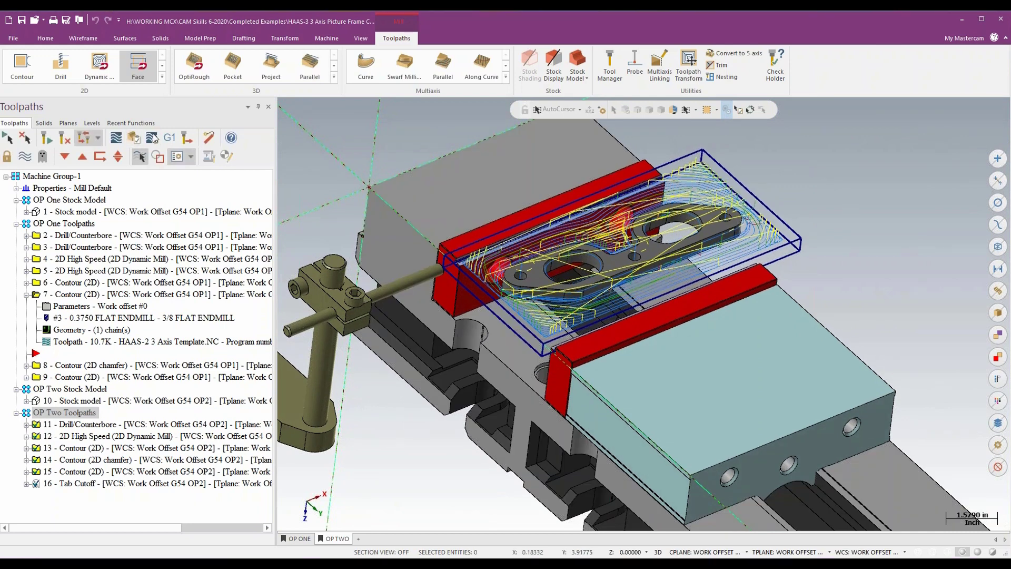
# - Set the simulator stock to the OP Two Stock model and the fixture to level 556 Kurt 3800V Vise OP2 instead of the OP1 vise
pyautogui.click(153, 138)
pyautogui.click(316, 289)
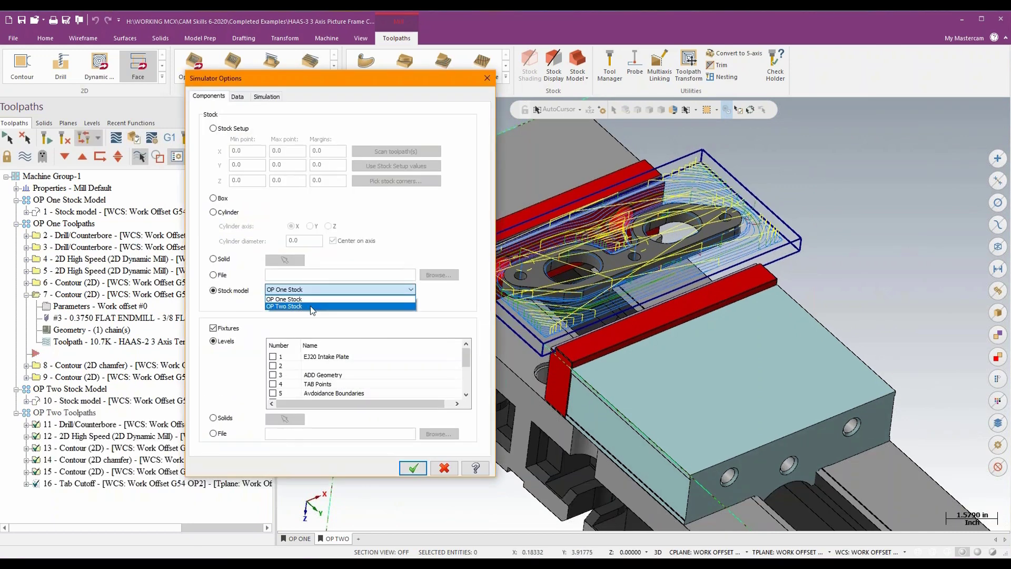
pyautogui.click(311, 307)
pyautogui.scroll(-3, 295, 382)
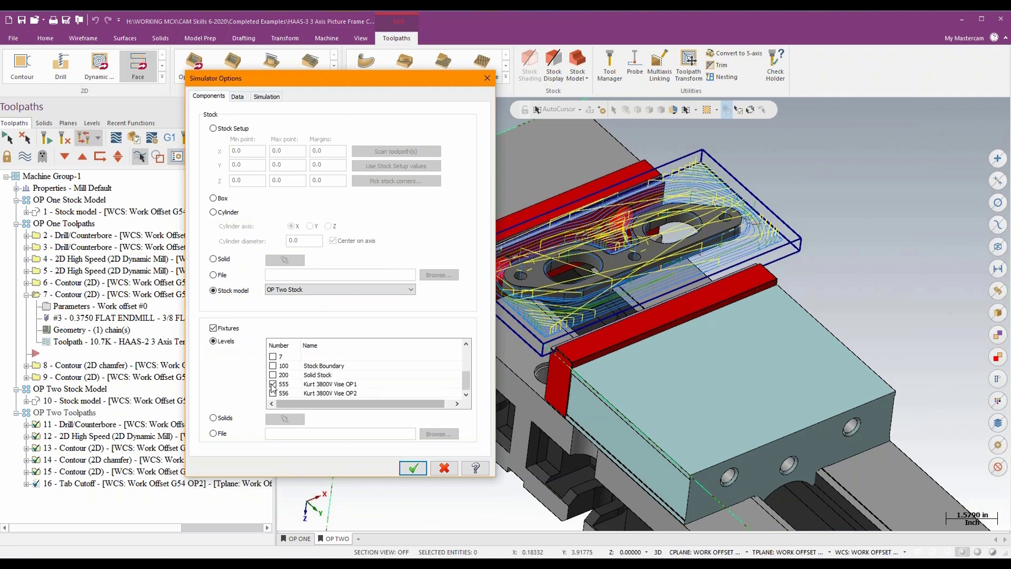
pyautogui.click(273, 384)
pyautogui.click(272, 392)
pyautogui.click(413, 468)
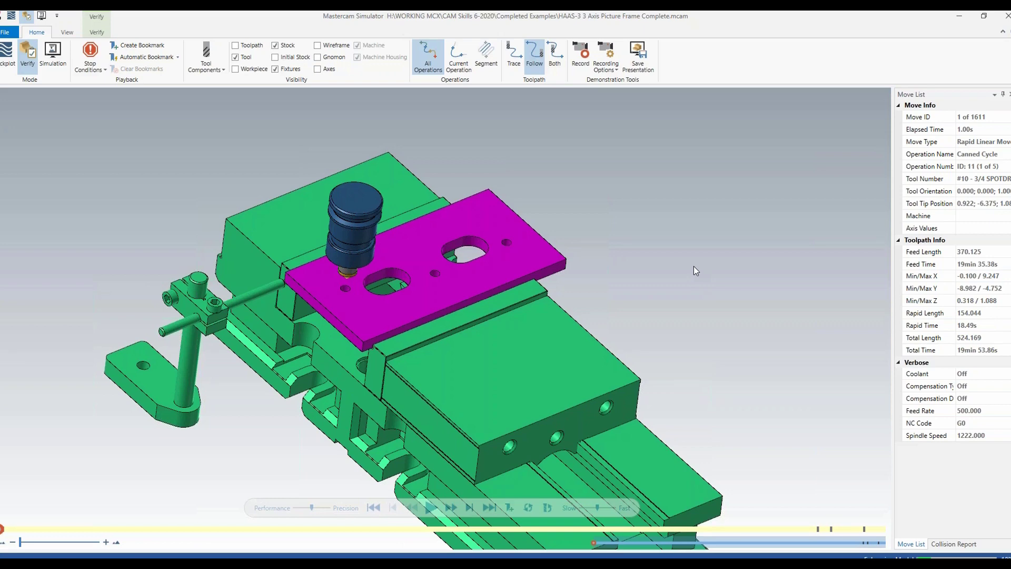
# - Run the Verify simulation of the OP Two toolpaths, inspect the tabs holding the part in its frame, and close the simulator
pyautogui.scroll(2, 694, 267)
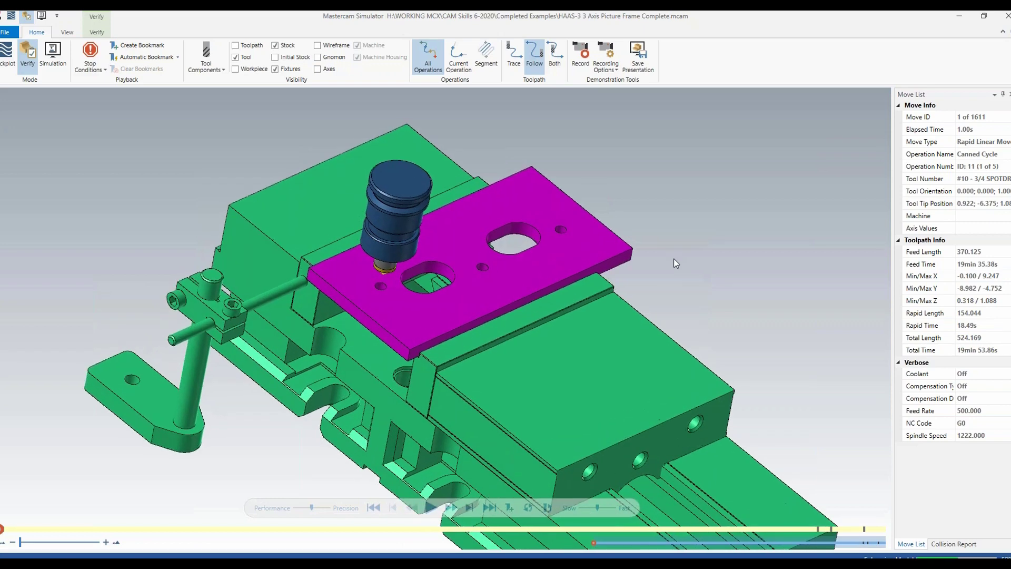
pyautogui.click(431, 507)
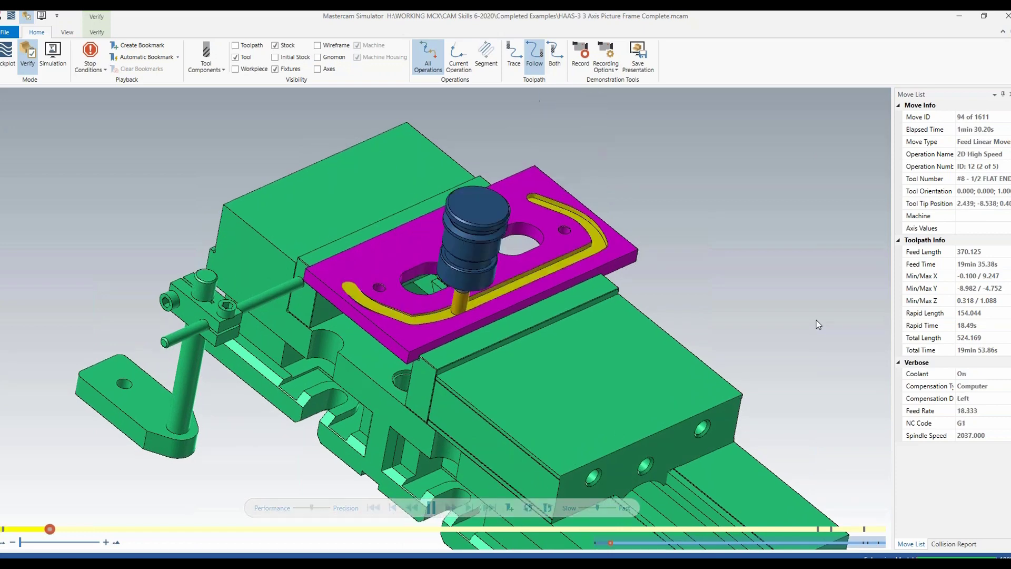
pyautogui.scroll(2, 818, 324)
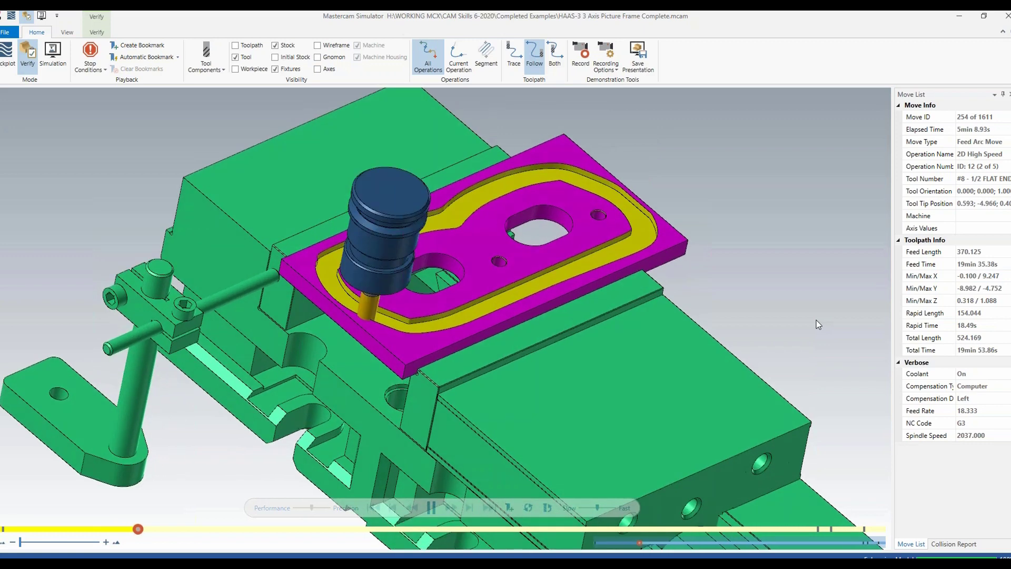
pyautogui.scroll(1, 817, 324)
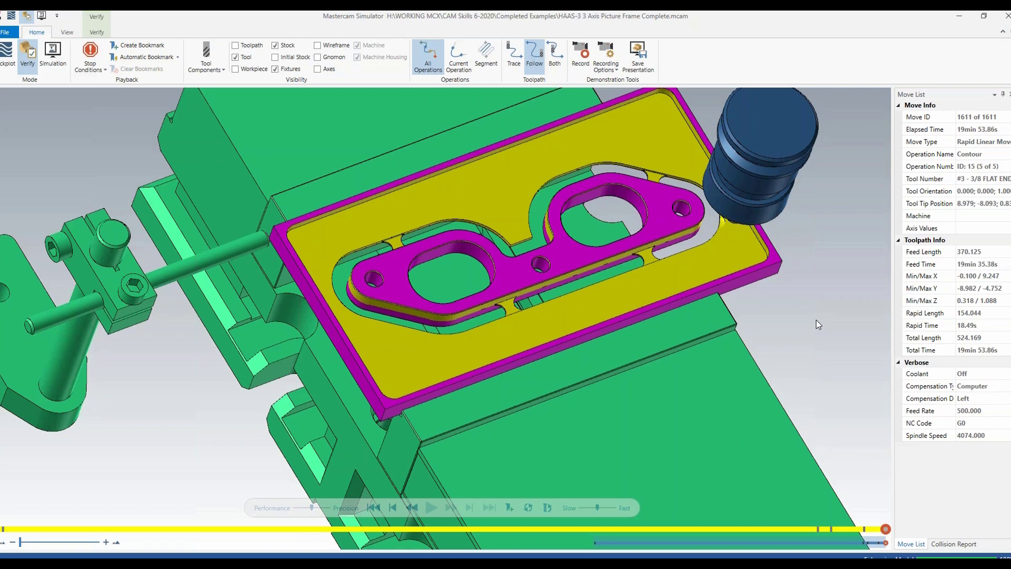
pyautogui.moveTo(816, 325); pyautogui.dragTo(816, 324, button='middle')
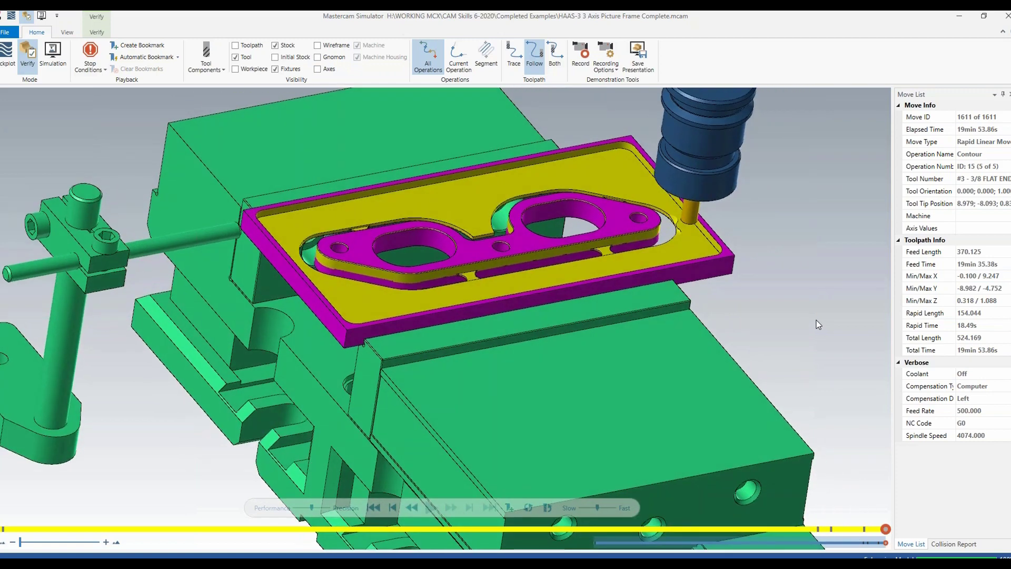
pyautogui.moveTo(816, 324); pyautogui.dragTo(816, 324, button='middle')
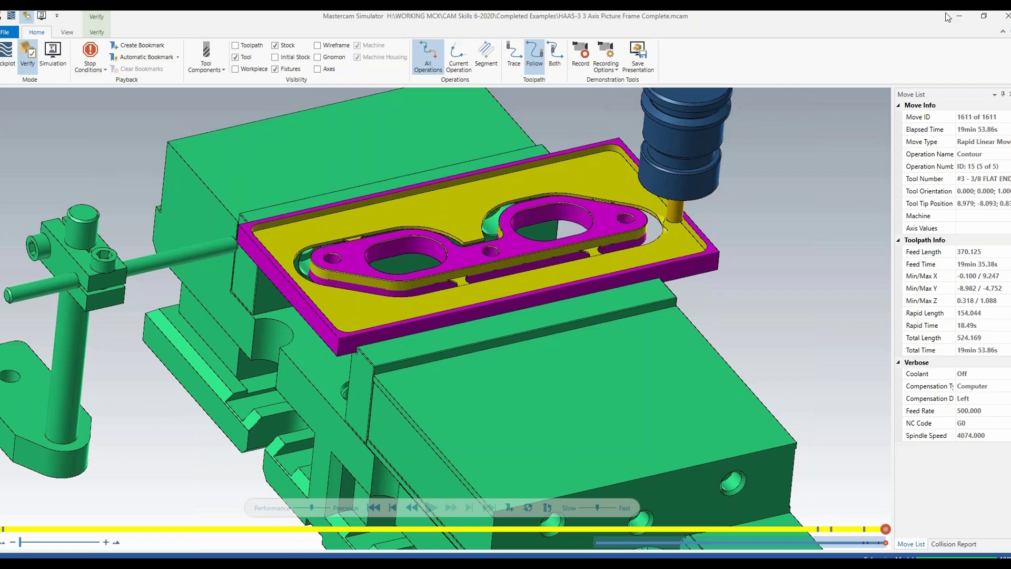
pyautogui.click(1006, 18)
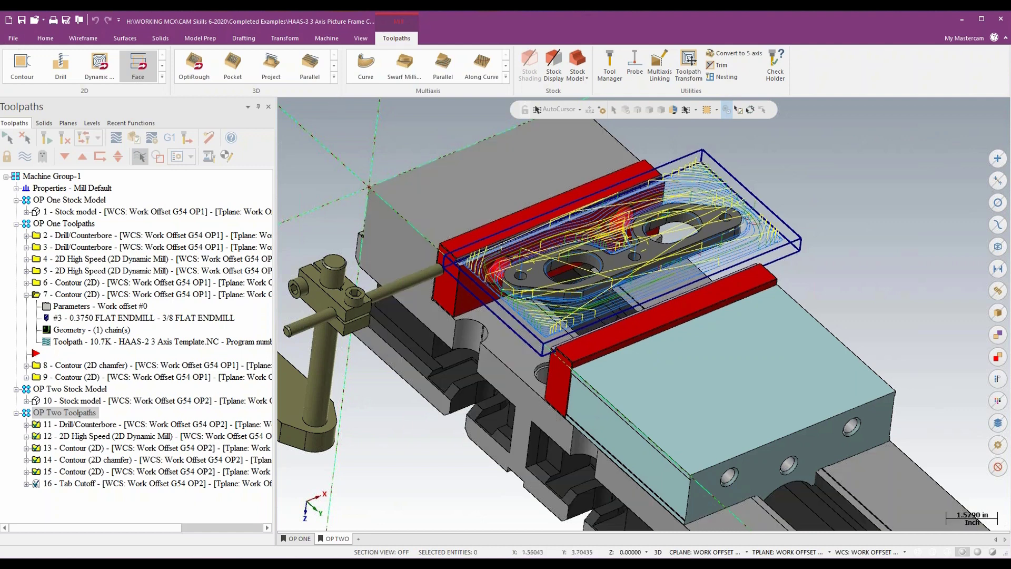
# - Save the changes to HAAS-3 3 Axis Picture Frame Complete.mcam and open the HAAS-4 5 AXIS Template DOVETAIL file
pyautogui.click(10, 21)
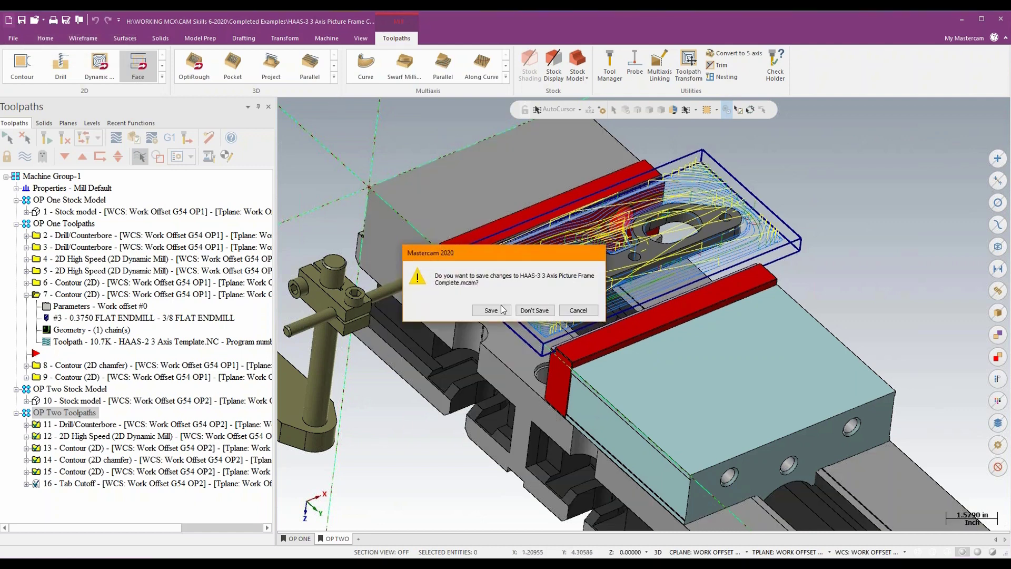
pyautogui.click(491, 310)
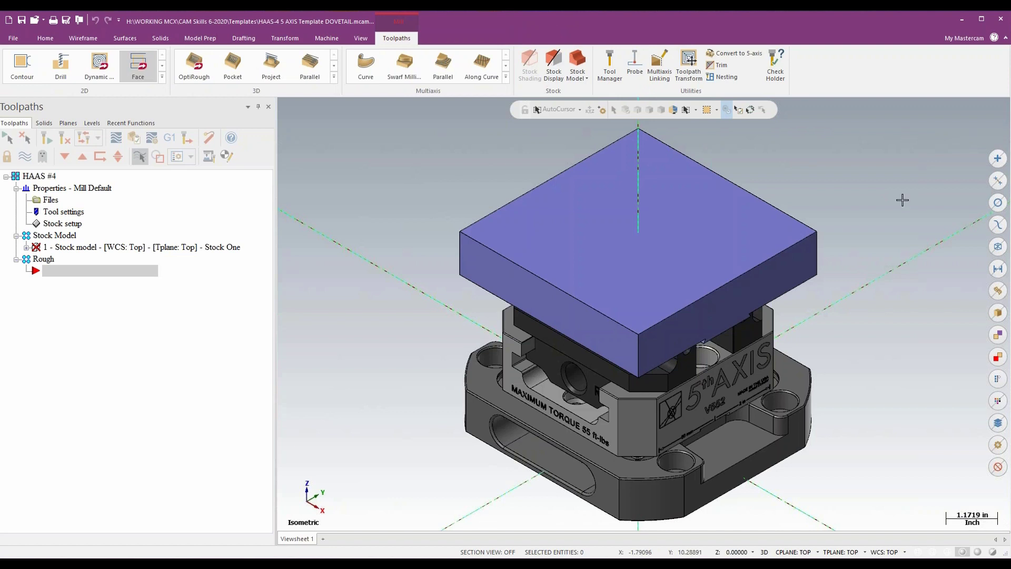
# - Examine the dovetail stock block and how the 5th Axis V552 vise jaws grip it from above and below
pyautogui.scroll(-3, 902, 200)
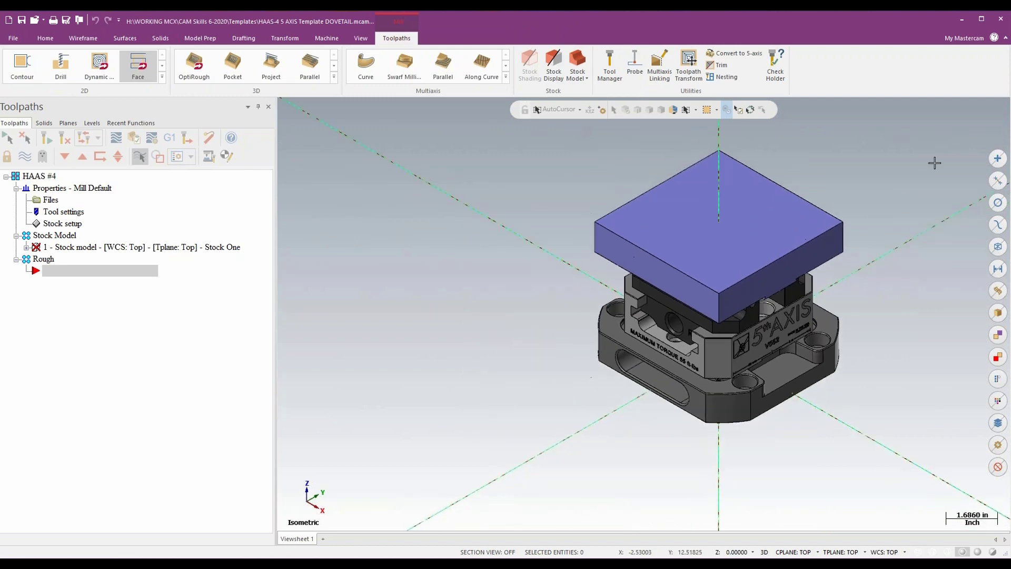
pyautogui.moveTo(870, 197); pyautogui.dragTo(876, 175, button='middle')
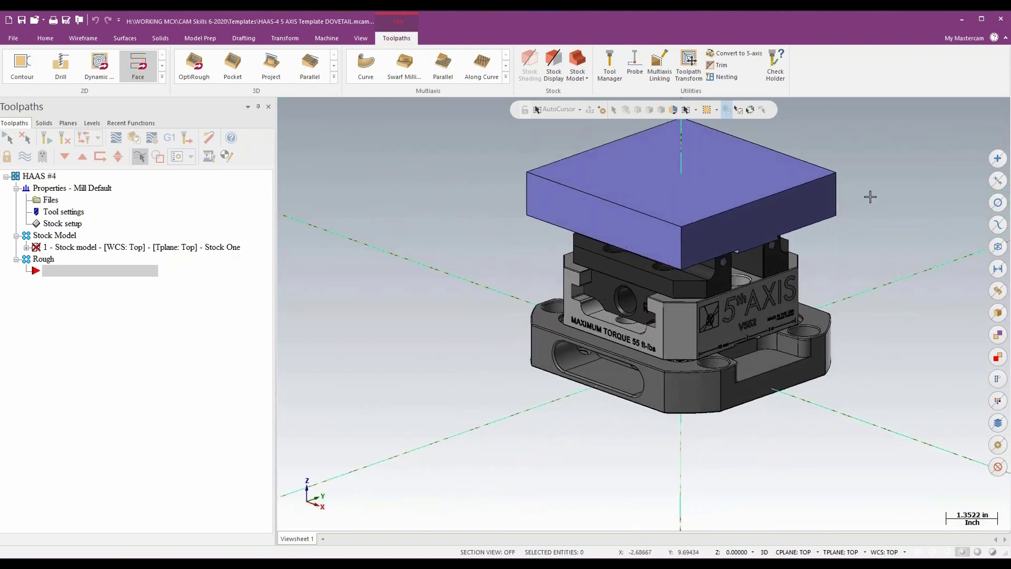
pyautogui.scroll(5, 876, 175)
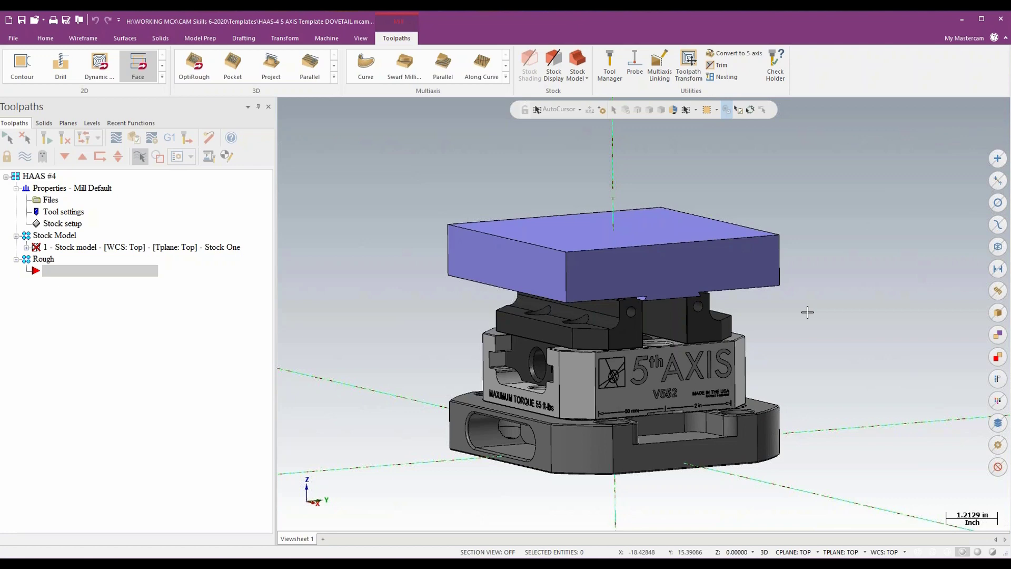
pyautogui.click(717, 281)
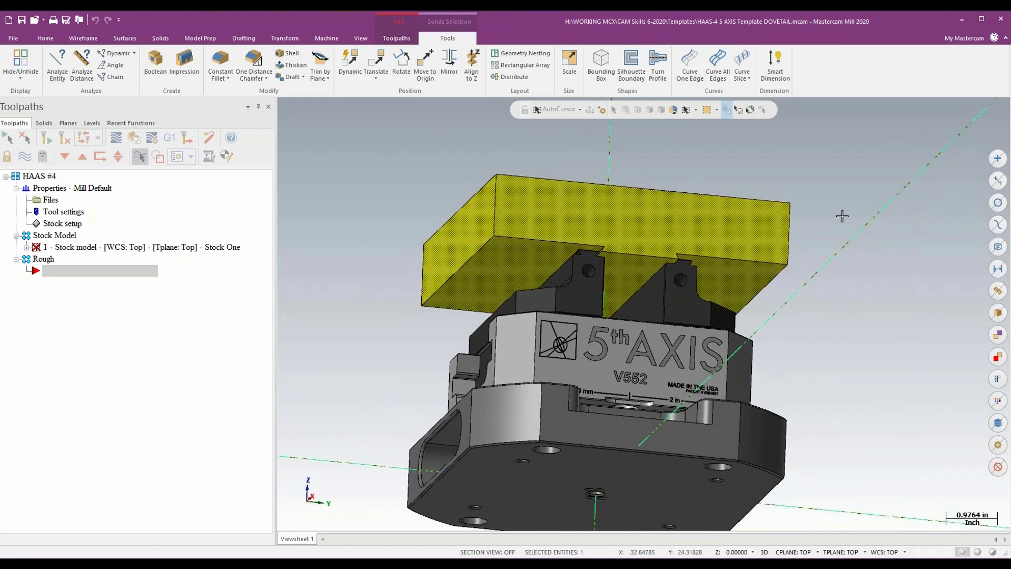
pyautogui.press('Escape')
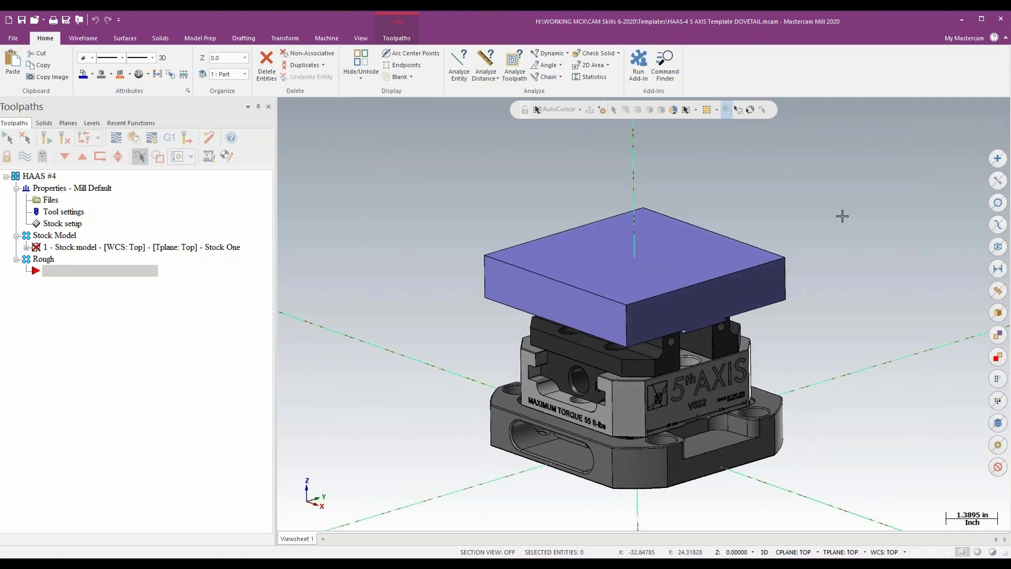
# - Hide level 200 Dovetail Stock so only the 5th Axis V552 vise is displayed
pyautogui.click(92, 123)
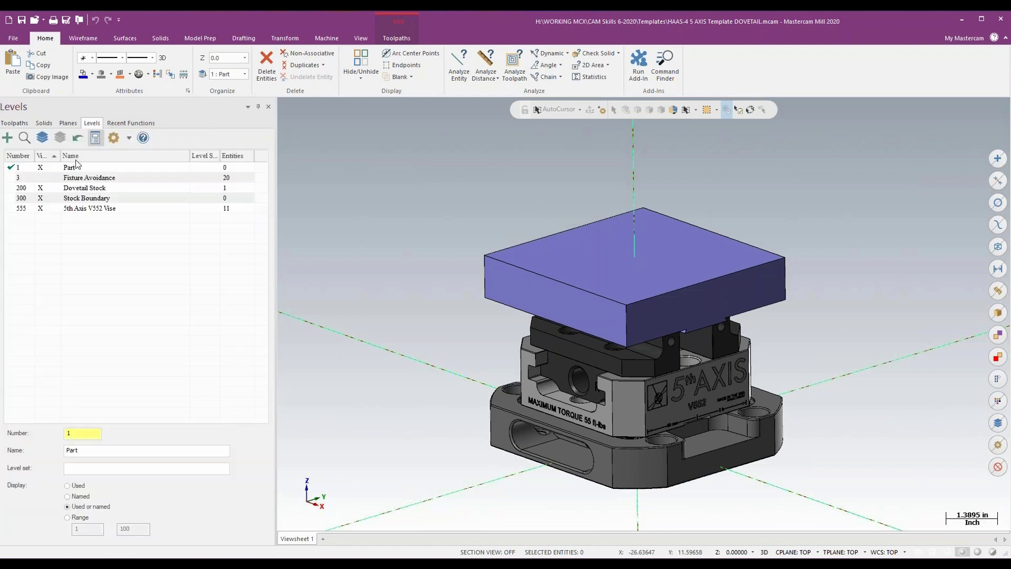
pyautogui.click(40, 187)
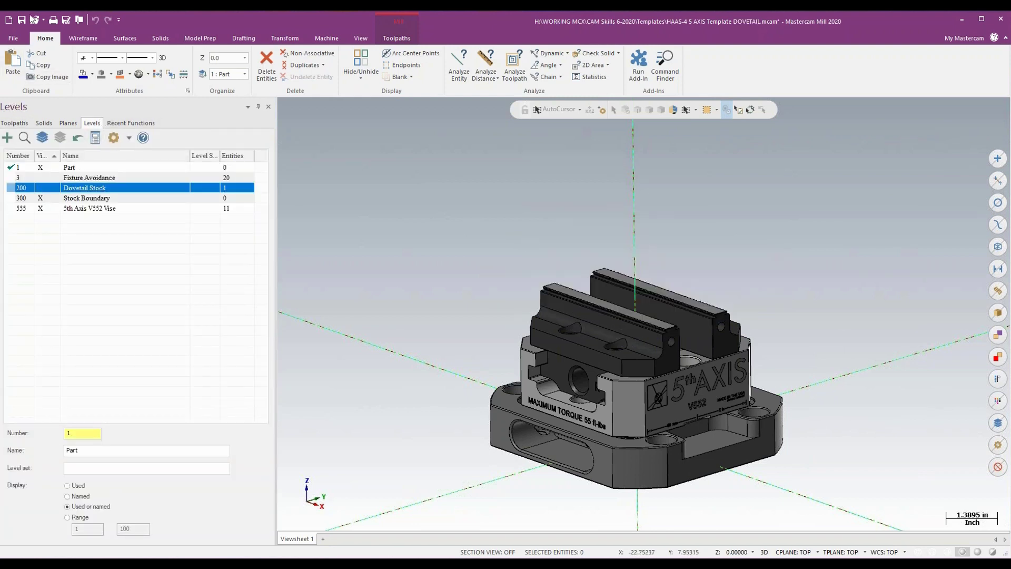
pyautogui.click(15, 38)
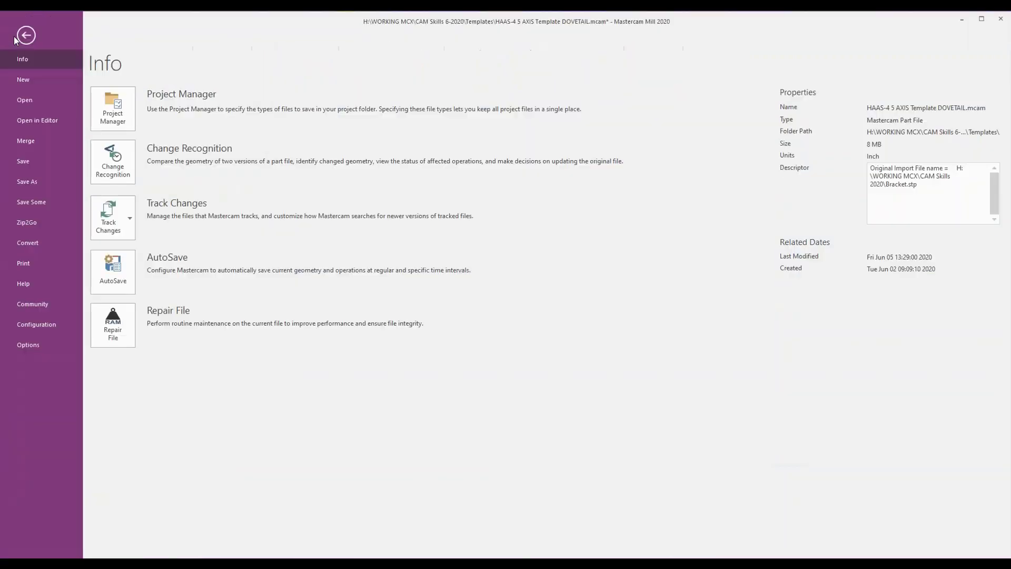
pyautogui.press('Escape')
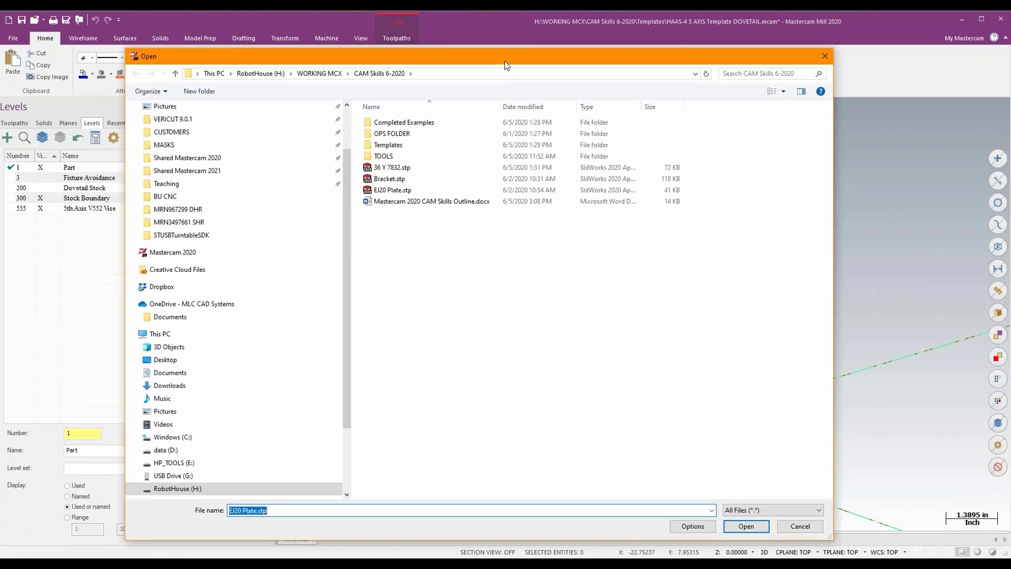
# - Merge Bracket.stp from the CAM Skills 6-2020 folder into the template and hide level 200 Dovetail Stock
pyautogui.moveTo(504, 61); pyautogui.dragTo(516, 48)
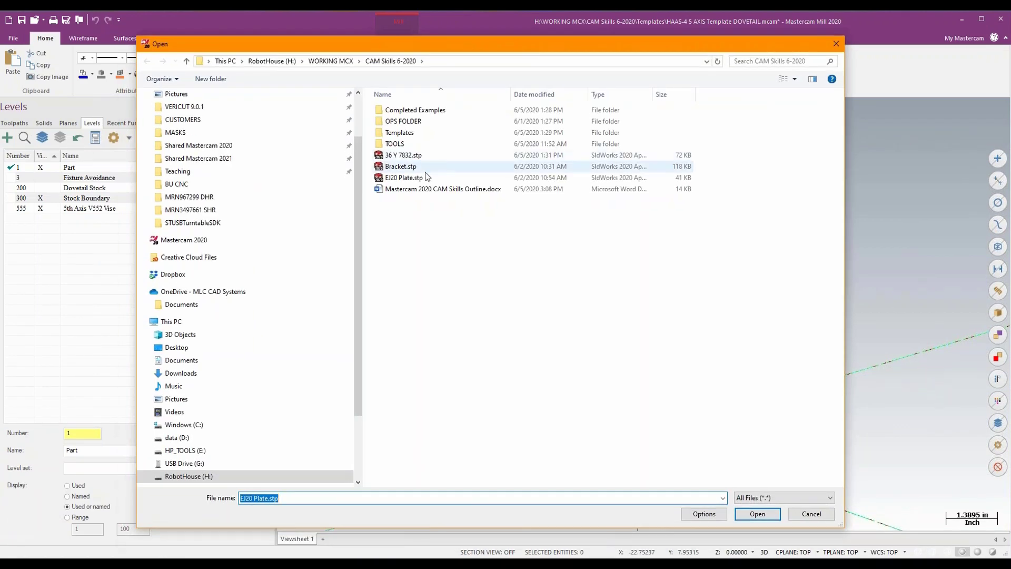
pyautogui.click(401, 167)
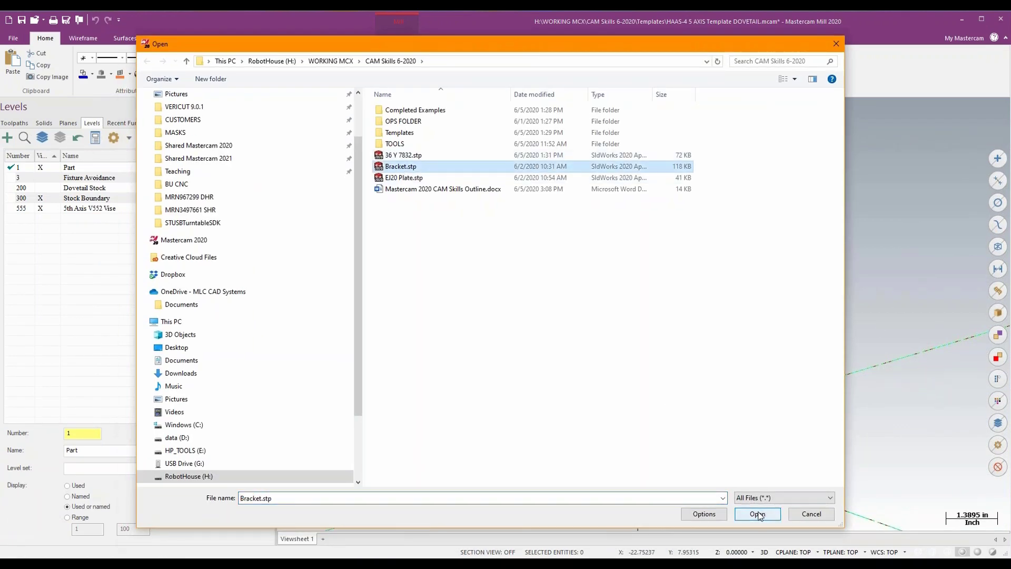
pyautogui.click(758, 514)
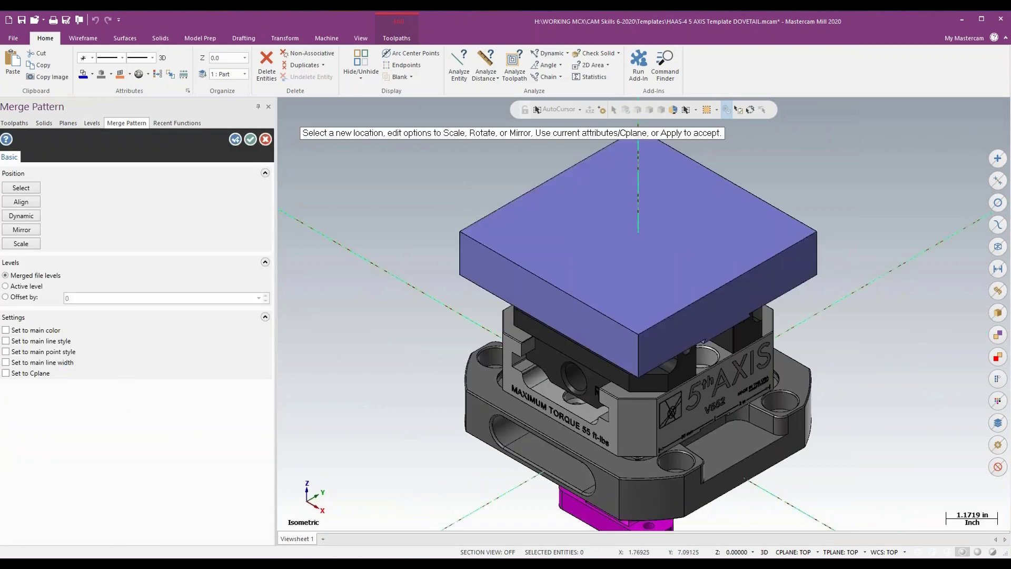
pyautogui.scroll(-1, 658, 369)
pyautogui.moveTo(658, 368); pyautogui.dragTo(647, 266, button='middle')
pyautogui.click(251, 139)
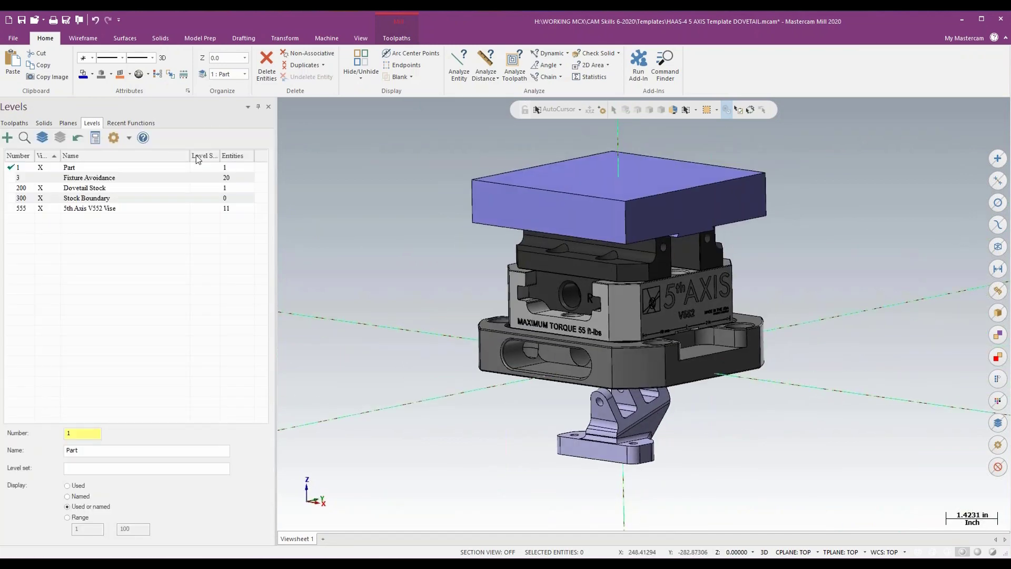
pyautogui.click(40, 187)
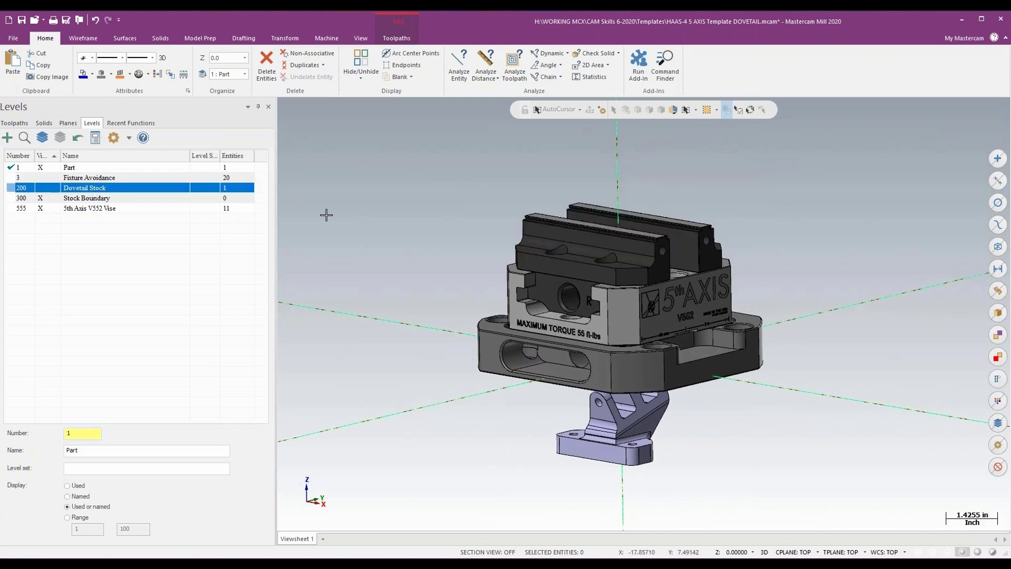
# - Start a Dynamic transform in Move mode on the bracket solid and place the gnomon origin on the bracket
pyautogui.click(613, 431)
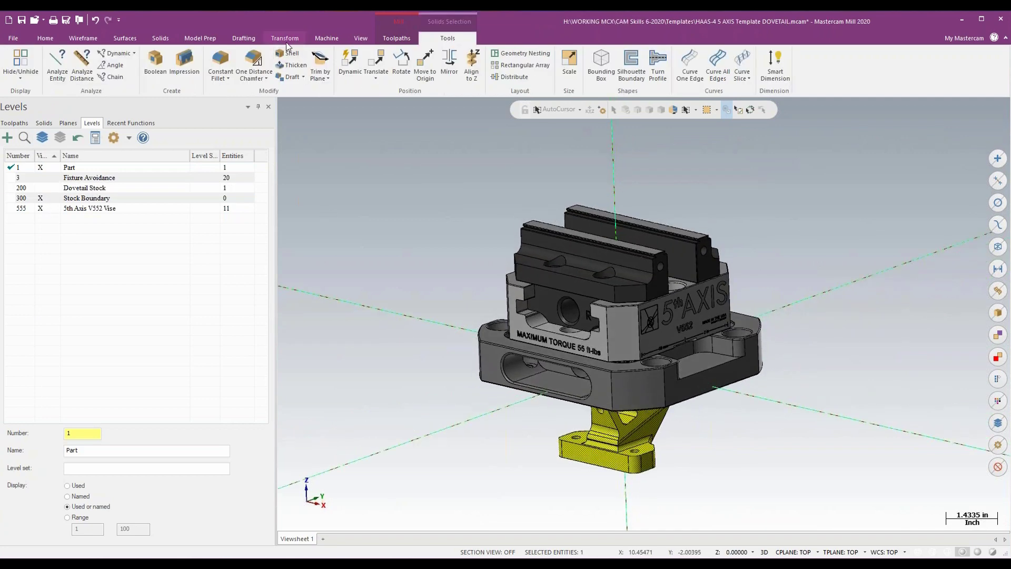
pyautogui.click(284, 37)
pyautogui.click(19, 68)
pyautogui.moveTo(533, 371); pyautogui.dragTo(589, 337, button='middle')
pyautogui.scroll(5, 658, 381)
pyautogui.moveTo(621, 399); pyautogui.dragTo(605, 389, button='middle')
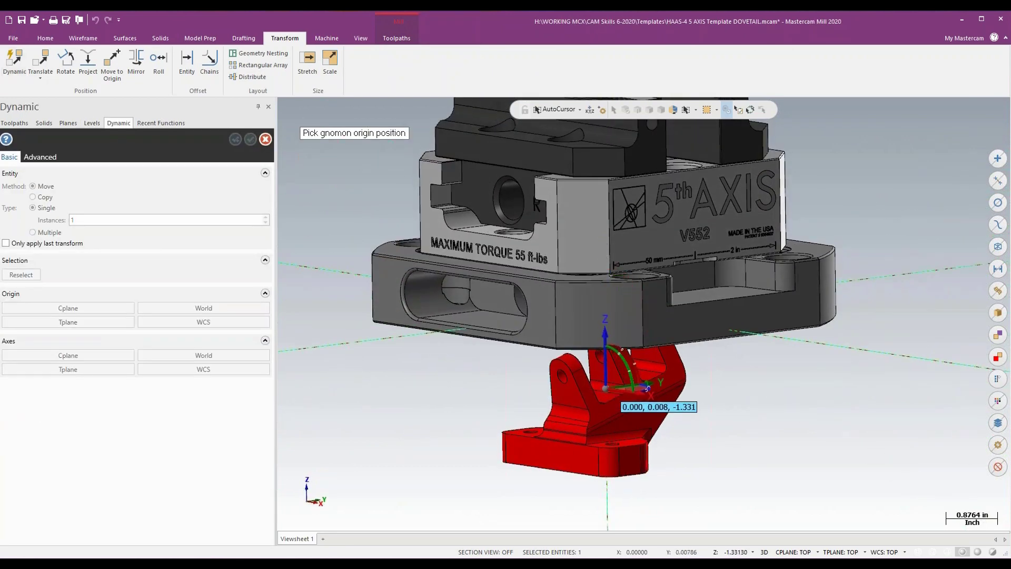
pyautogui.click(608, 389)
pyautogui.moveTo(617, 389); pyautogui.dragTo(619, 380, button='middle')
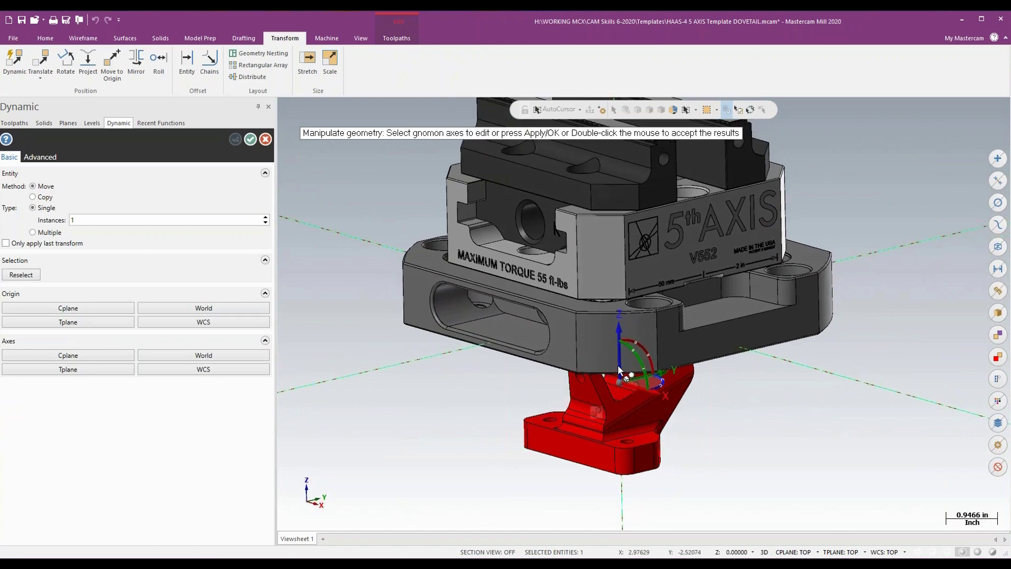
# - Move the bracket straight up along Z by about 7.43 in so it sits above the vise jaws, and accept the transform
pyautogui.click(618, 362)
pyautogui.scroll(-2, 621, 344)
pyautogui.scroll(-2, 622, 337)
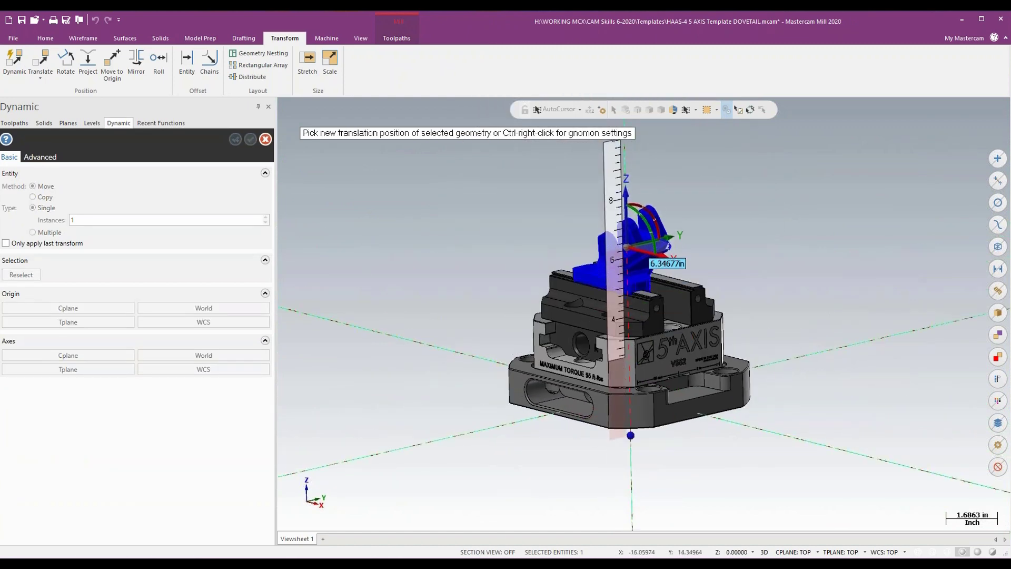
pyautogui.moveTo(624, 241); pyautogui.dragTo(629, 205, button='middle')
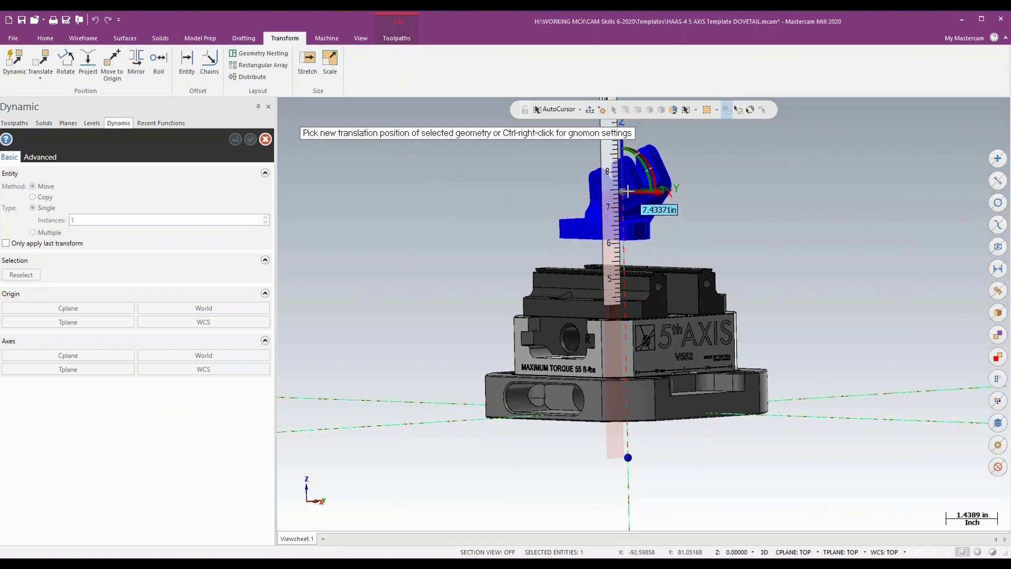
pyautogui.click(624, 193)
pyautogui.hotkey('alt', '7')
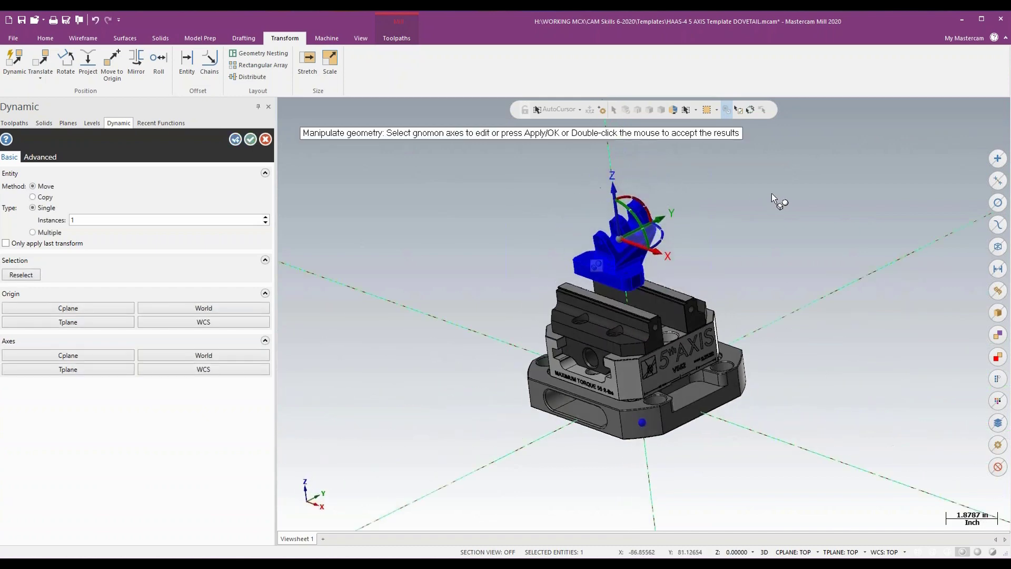
pyautogui.click(251, 144)
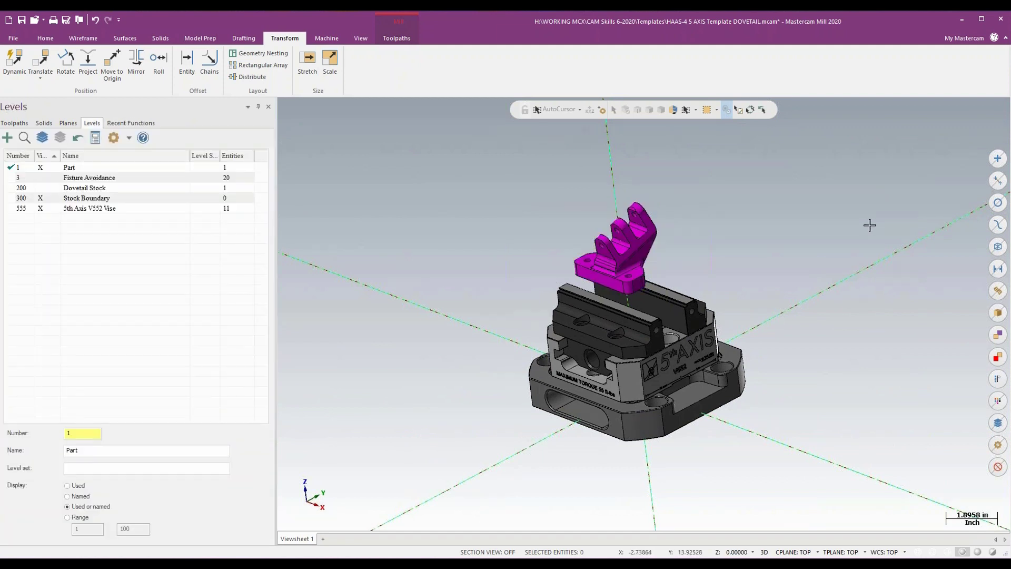
# - Check the bracket's position against the dovetail stock, hide the stock again, and make level 300 Stock Boundary the main level
pyautogui.click(44, 190)
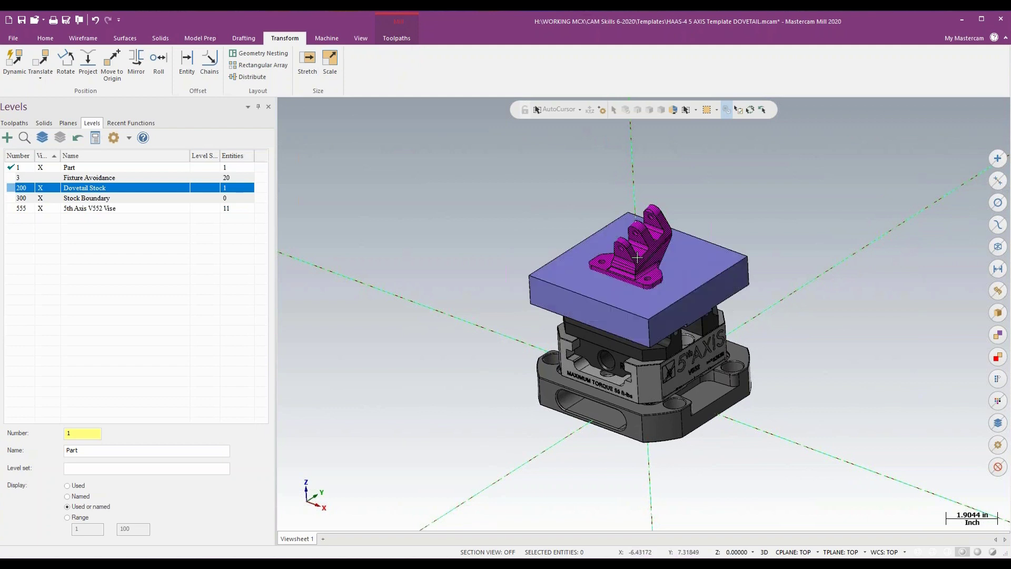
pyautogui.click(44, 190)
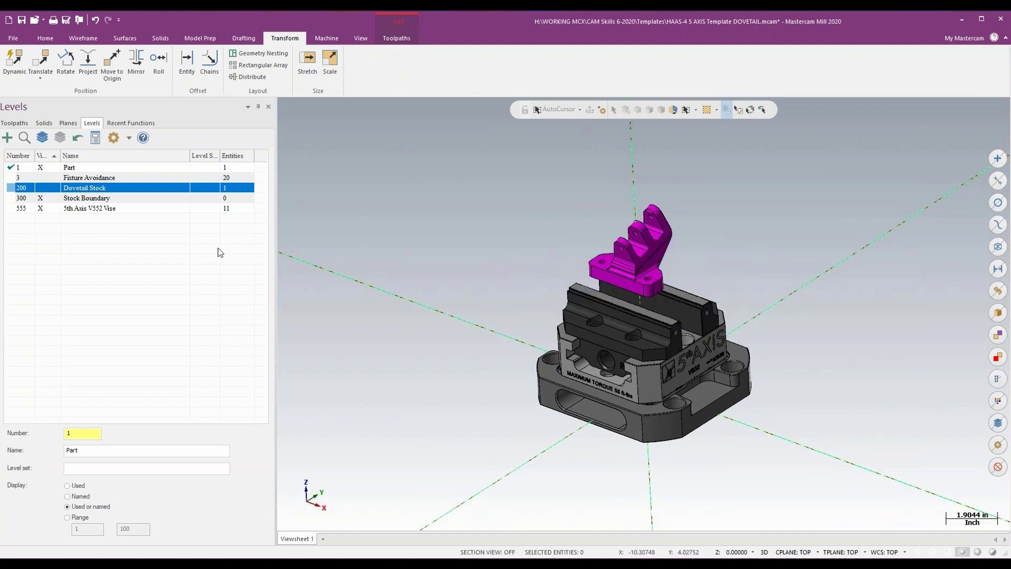
pyautogui.click(16, 198)
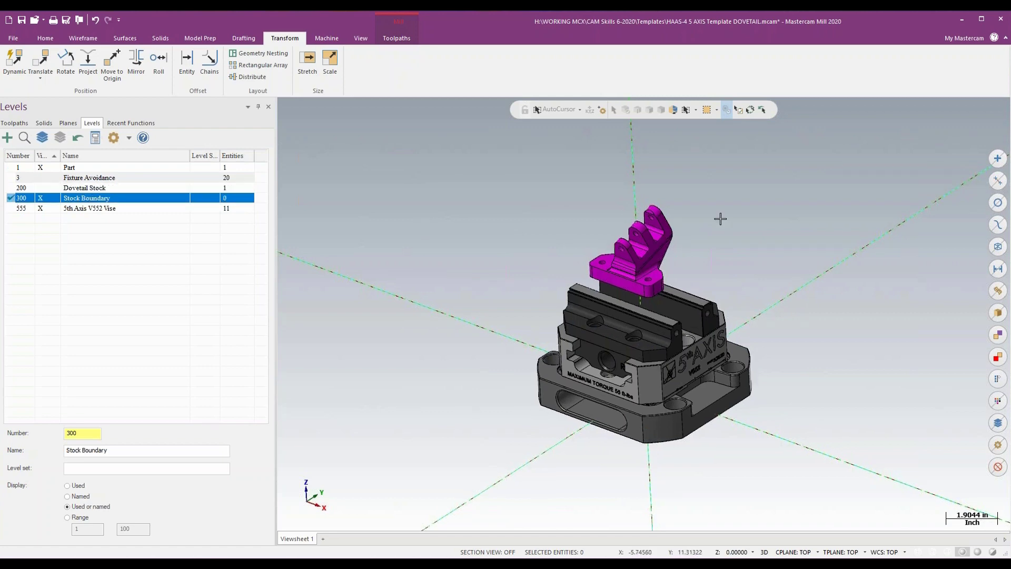
pyautogui.scroll(5, 720, 219)
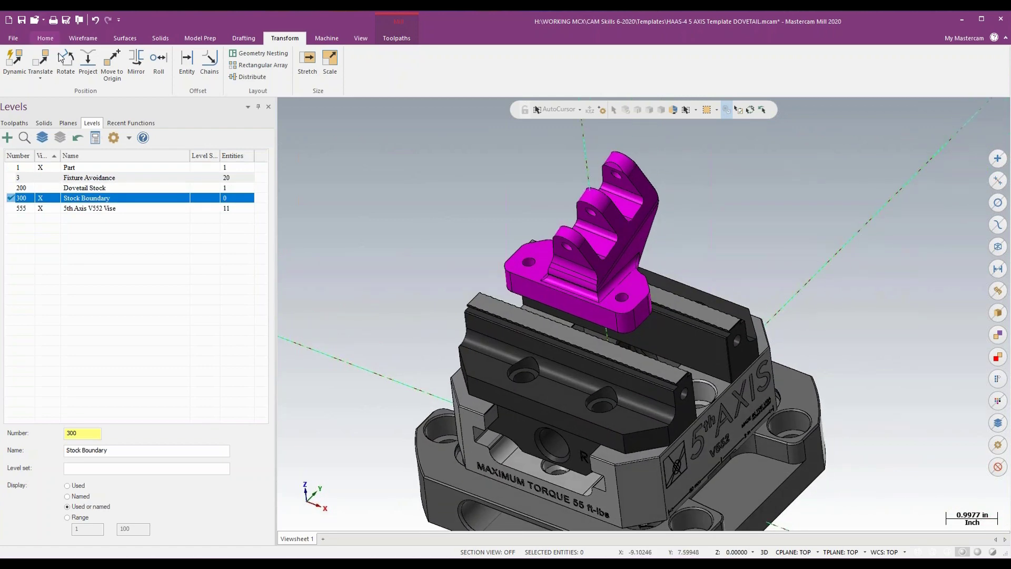
# - Fit a rectangular Bounding Box around the bracket with size X 3.5 and Y 2.75
pyautogui.click(84, 38)
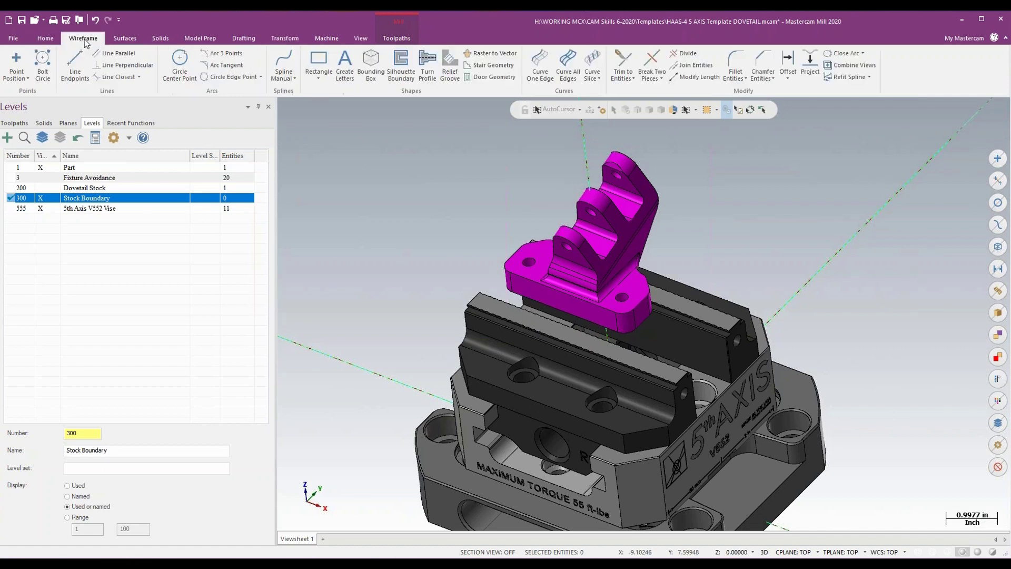
pyautogui.click(380, 70)
pyautogui.click(613, 254)
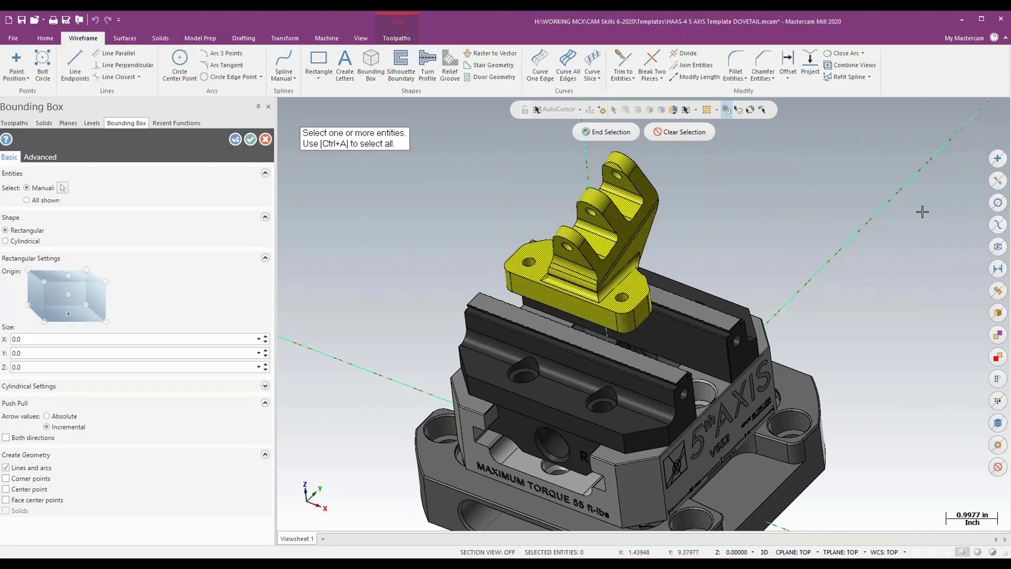
pyautogui.click(600, 132)
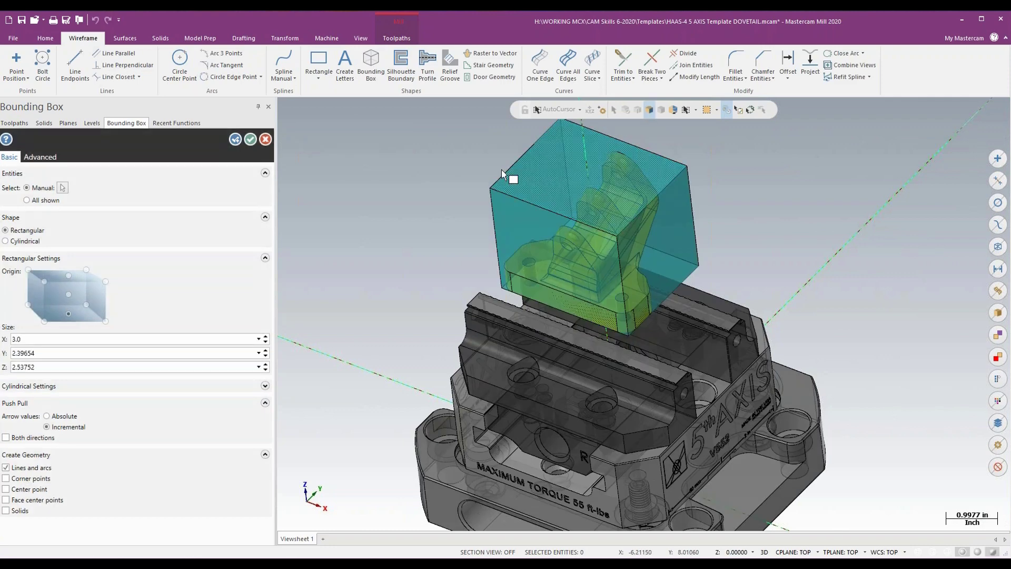
pyautogui.click(27, 341)
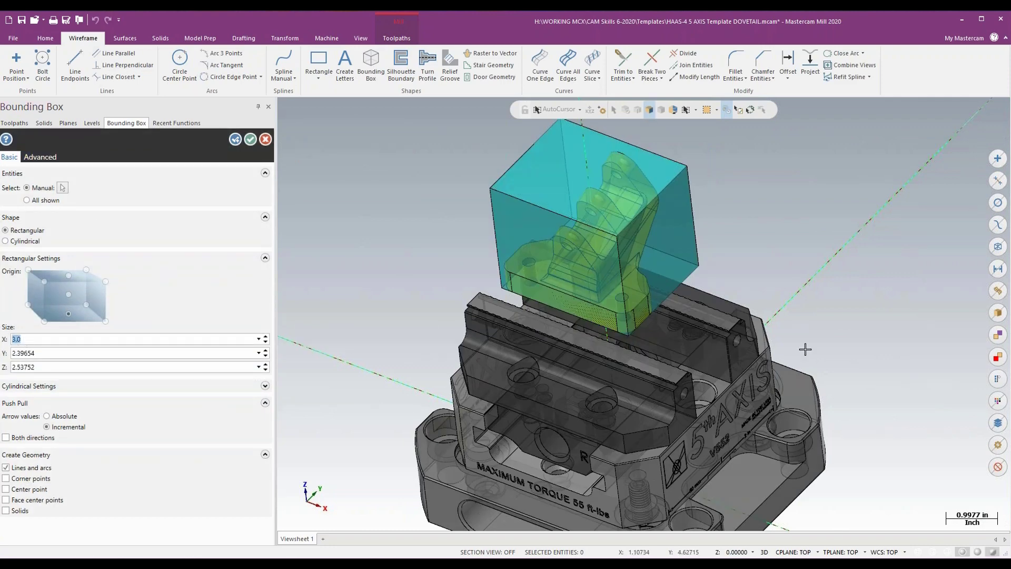
pyautogui.write('3.5')
pyautogui.press('Tab')
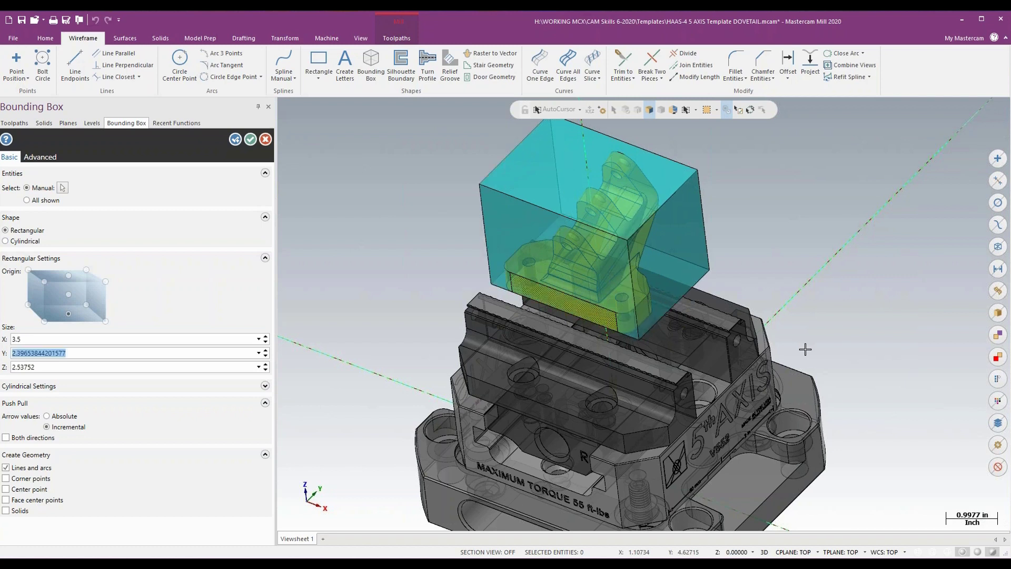
pyautogui.write('2.75')
pyautogui.press('Tab')
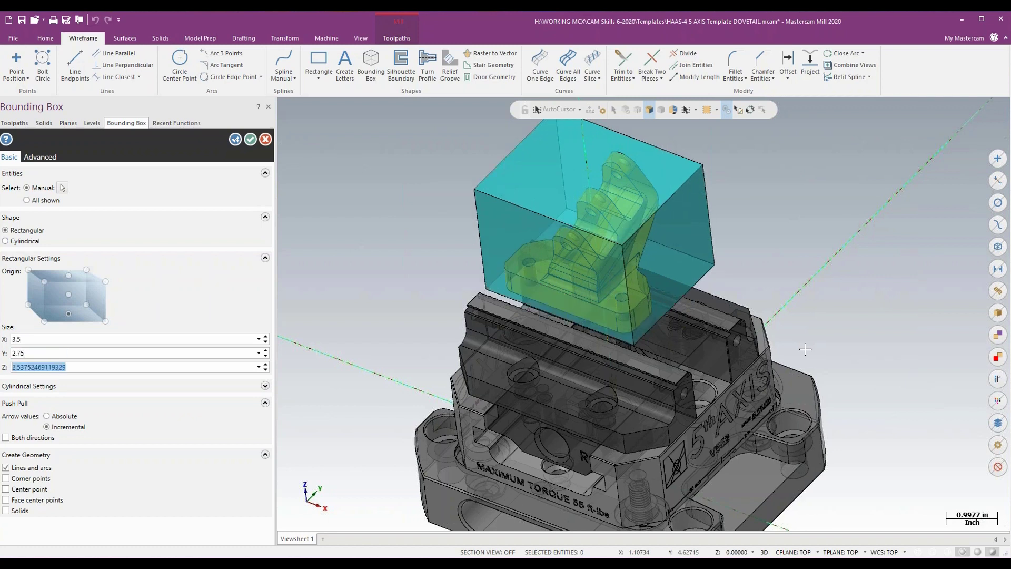
# - Extend the bounding box's top face upward by 0.25 in and create the box as wireframe lines
pyautogui.moveTo(805, 349); pyautogui.dragTo(814, 314, button='middle')
pyautogui.scroll(-2, 815, 314)
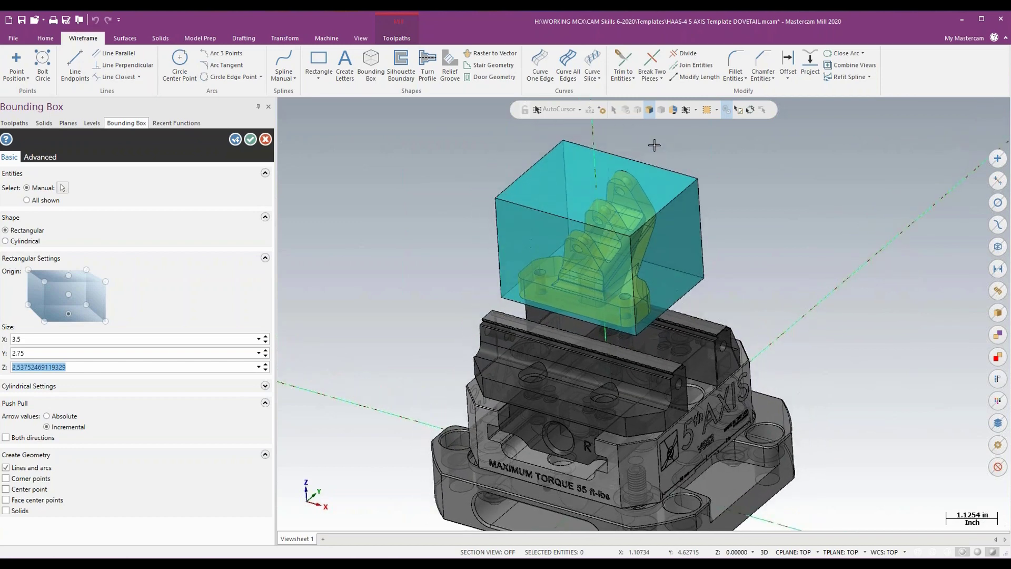
pyautogui.click(568, 200)
pyautogui.click(593, 201)
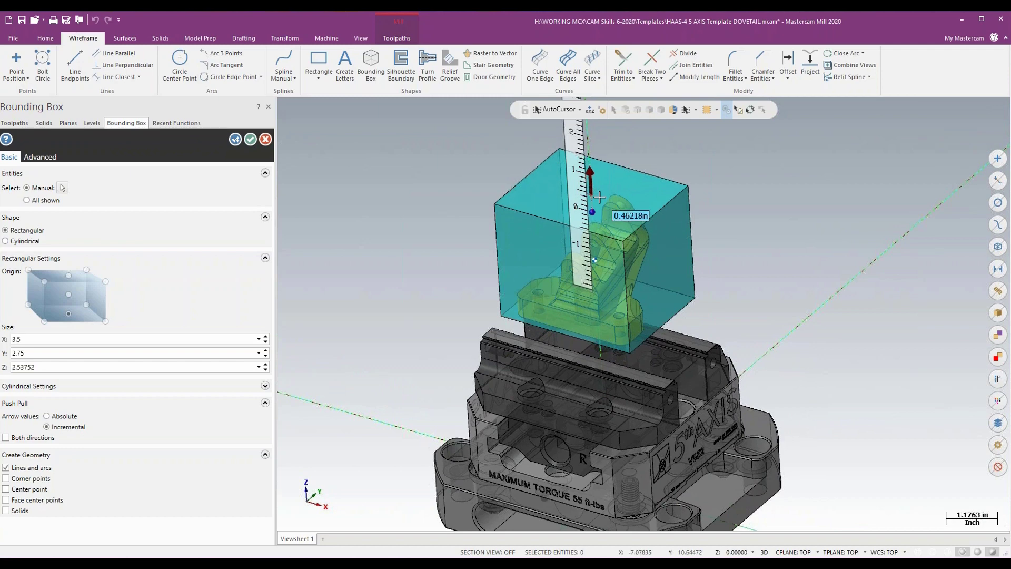
pyautogui.write('.25')
pyautogui.press('Return')
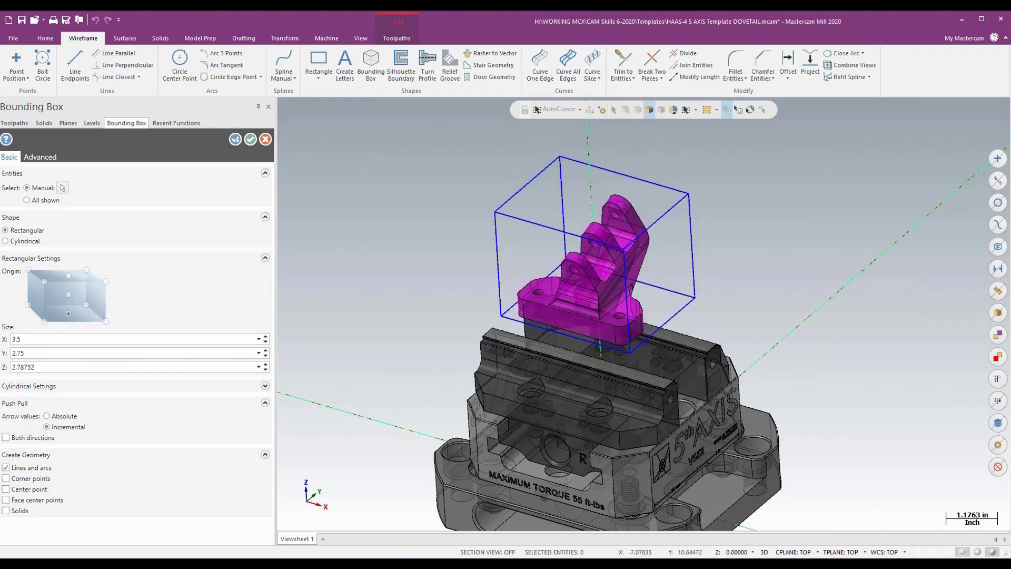
pyautogui.moveTo(594, 201); pyautogui.dragTo(607, 201, button='middle')
pyautogui.scroll(-1, 607, 200)
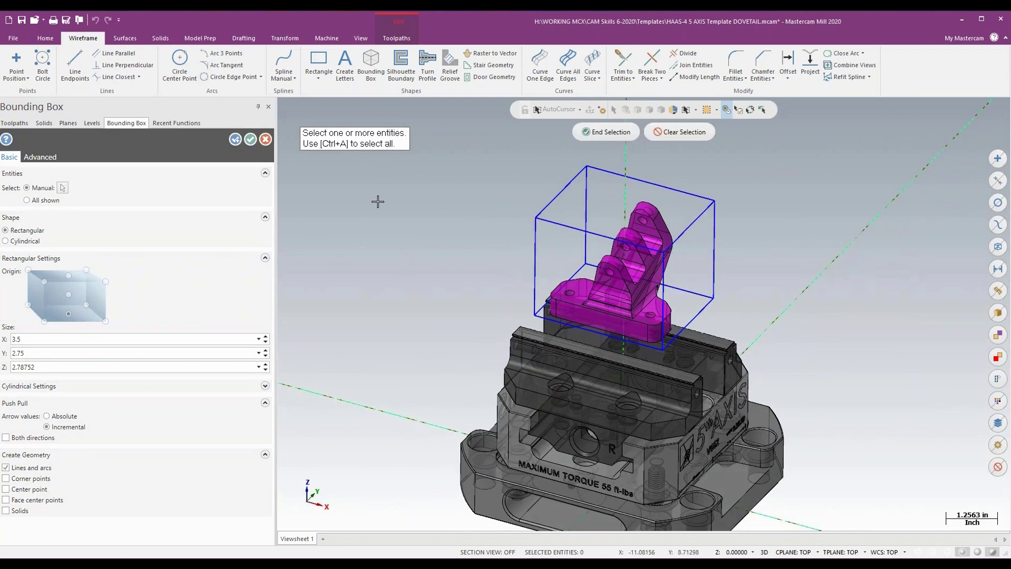
pyautogui.press('Return')
pyautogui.click(535, 227)
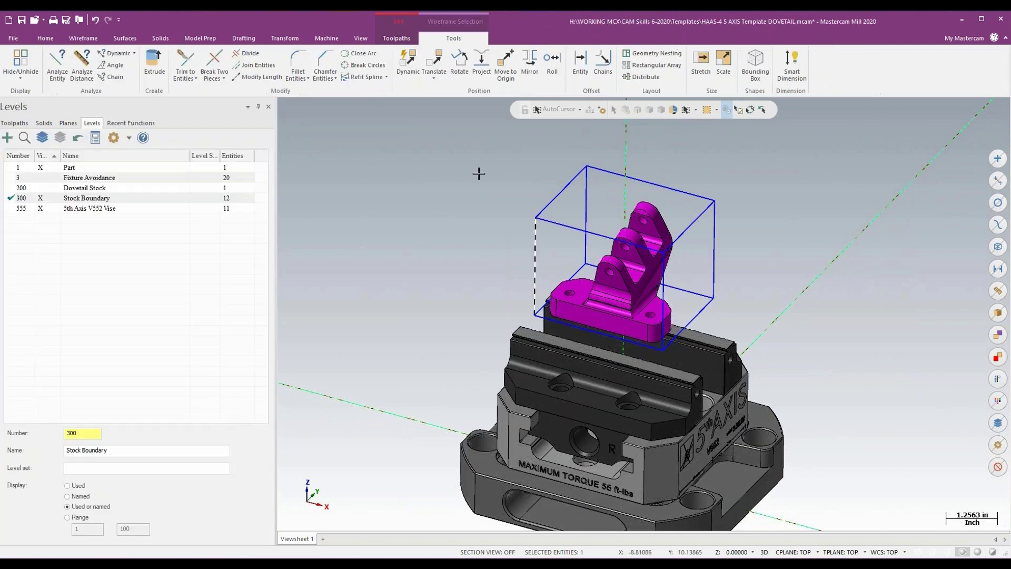
pyautogui.press('Escape')
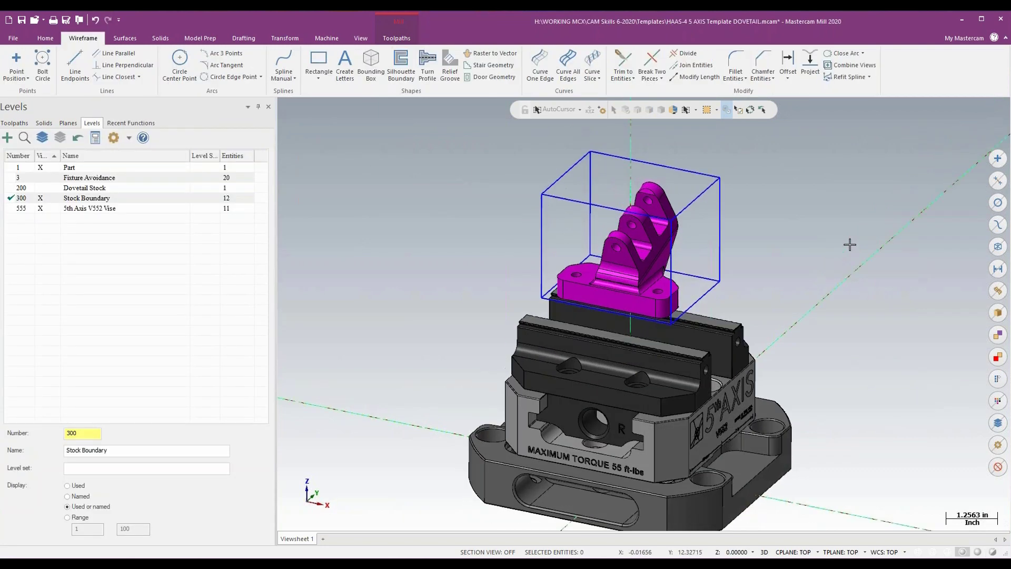
# - Show level 200 Dovetail Stock, turn on translucency, and Push-Pull the stock's top face up to the top of the bounding box
pyautogui.scroll(3, 850, 244)
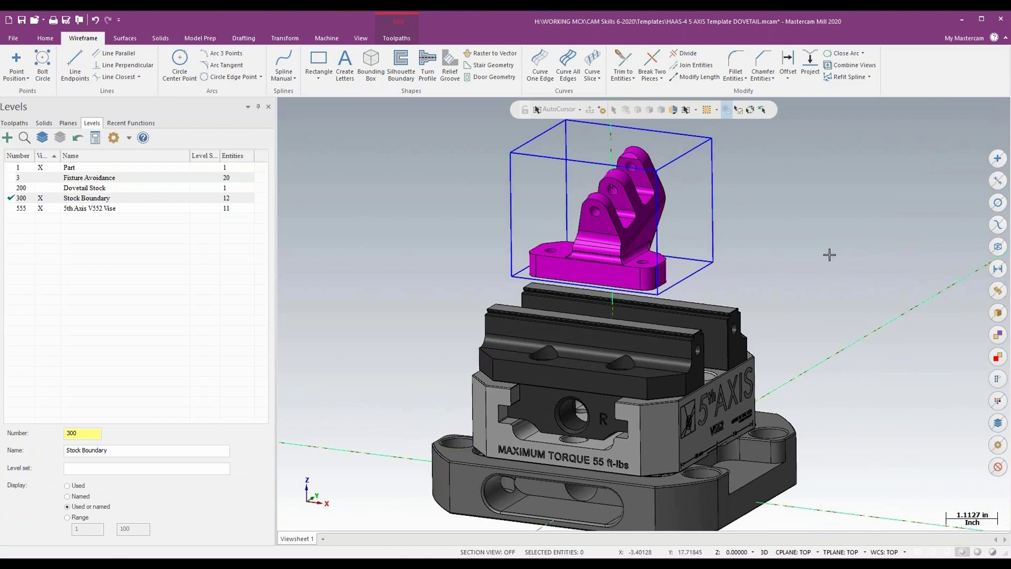
pyautogui.click(40, 187)
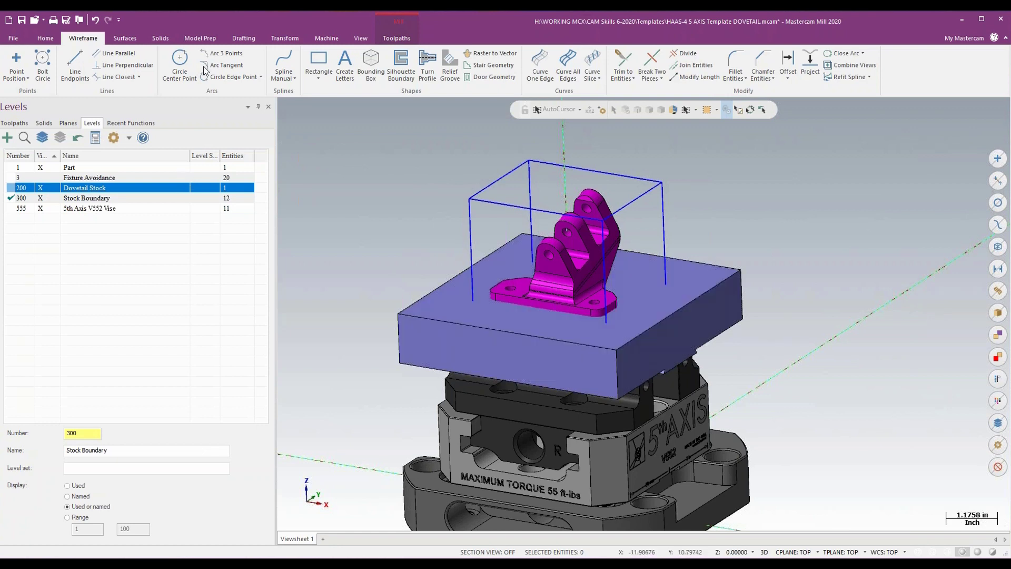
pyautogui.click(201, 38)
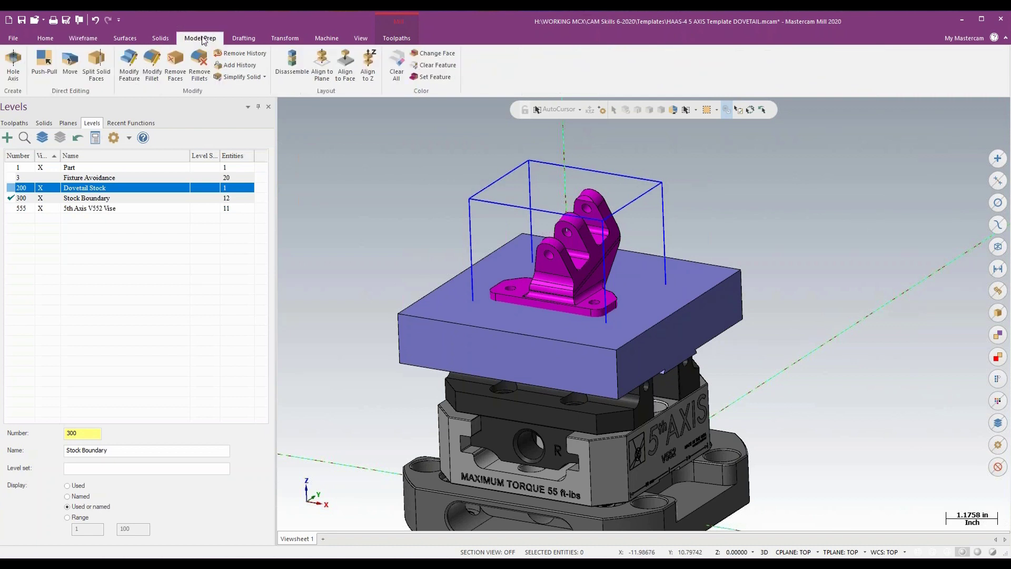
pyautogui.click(36, 63)
pyautogui.click(474, 316)
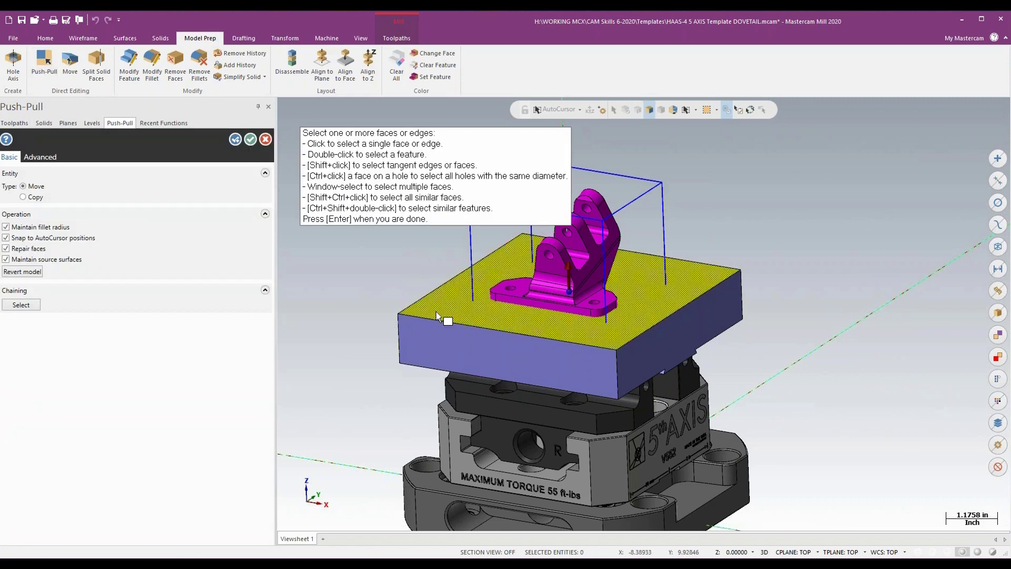
pyautogui.moveTo(567, 284); pyautogui.dragTo(662, 141)
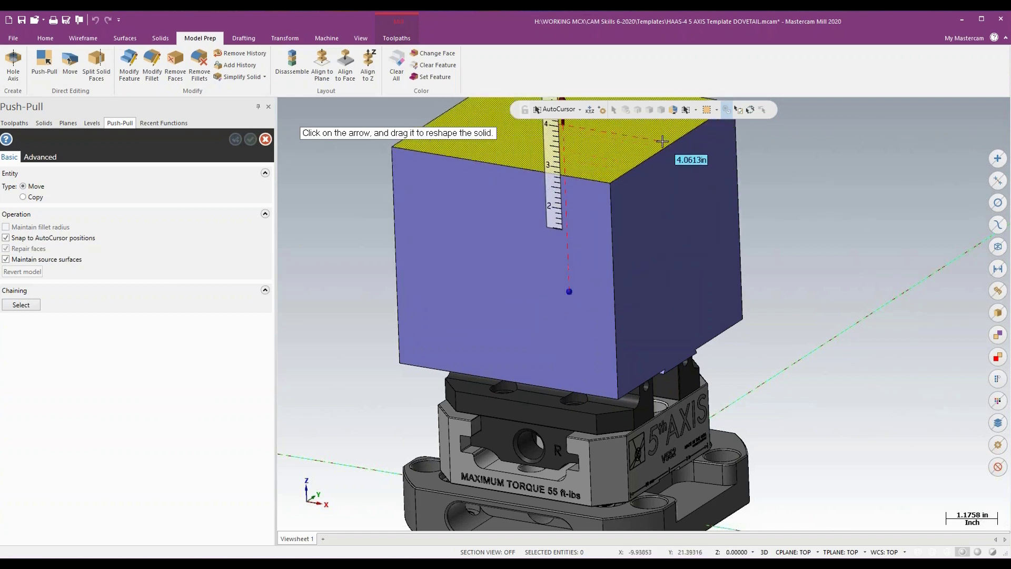
pyautogui.moveTo(650, 177); pyautogui.dragTo(371, 43)
pyautogui.click(361, 39)
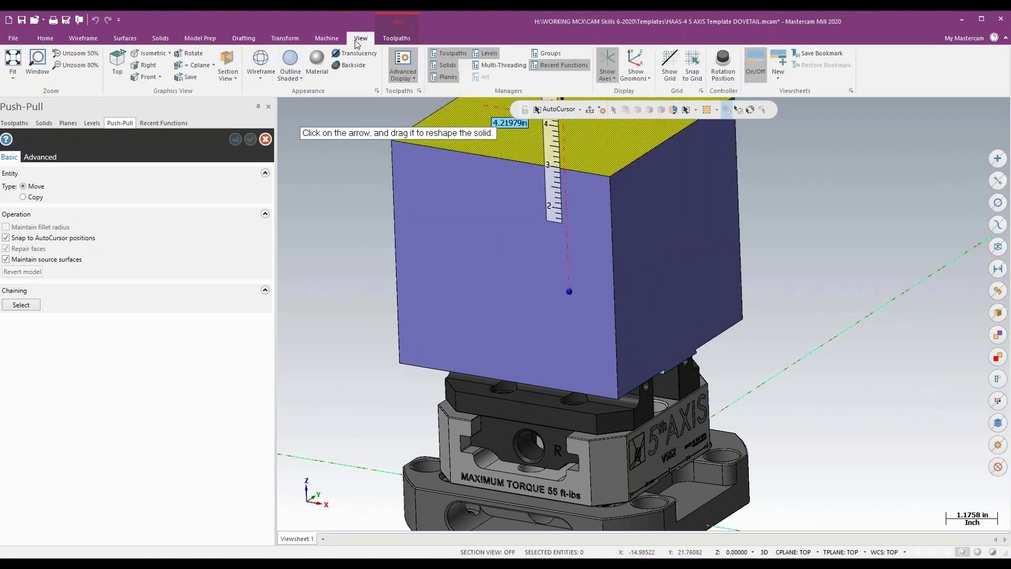
pyautogui.click(353, 53)
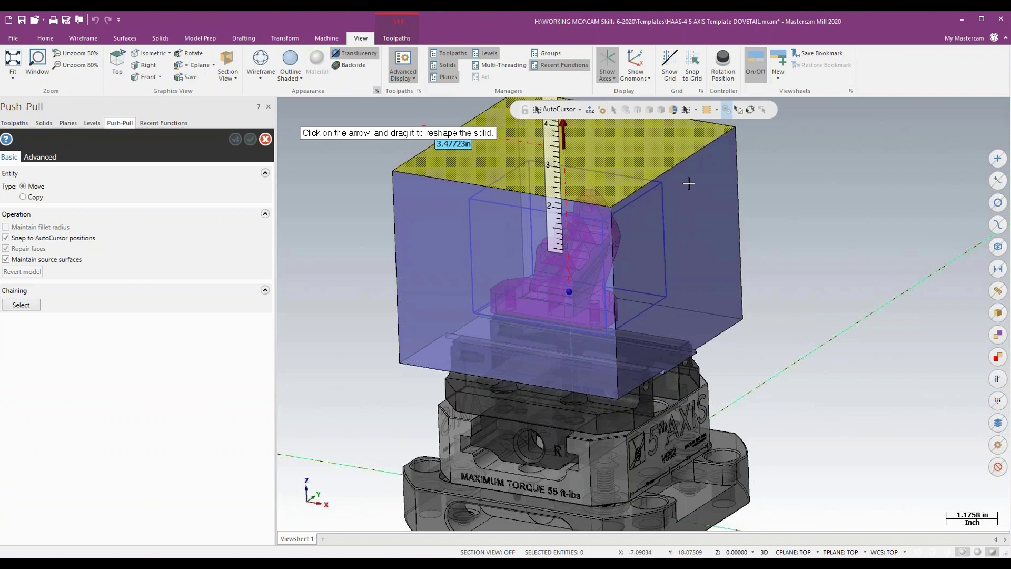
pyautogui.click(662, 183)
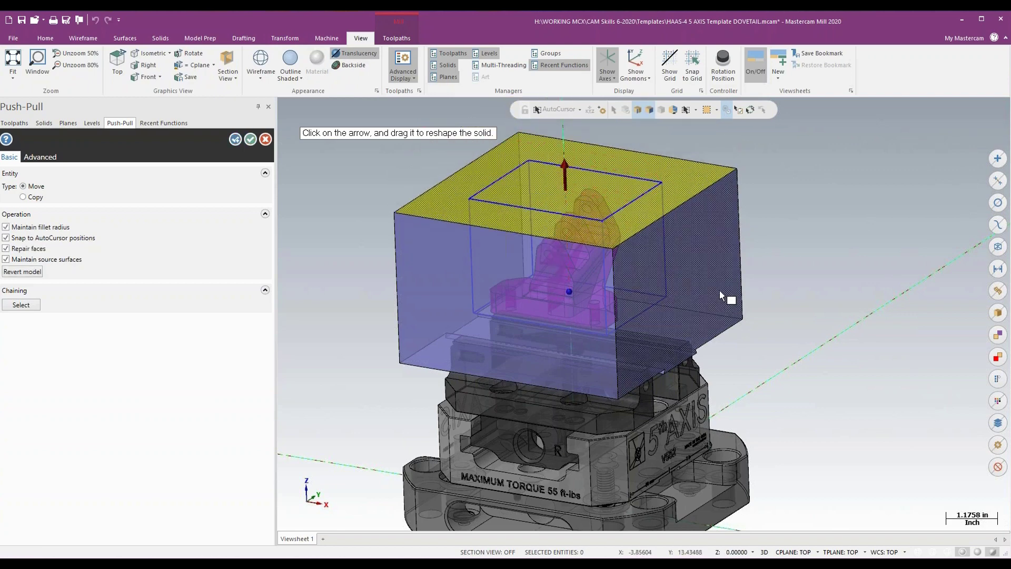
# - Push-Pull the dovetail stock's +X and -Y side faces in to the matching faces of the bounding box
pyautogui.click(700, 295)
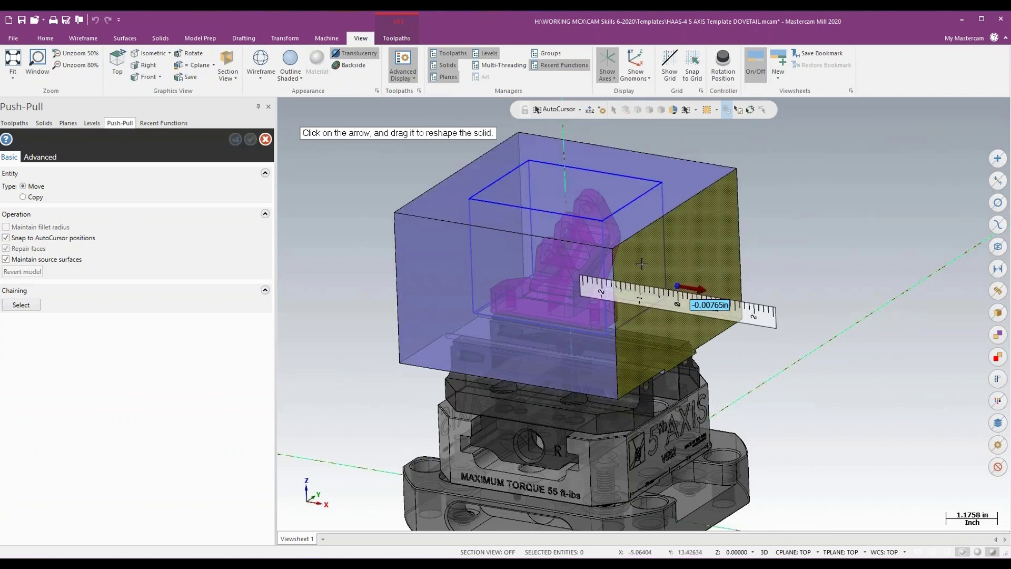
pyautogui.click(602, 221)
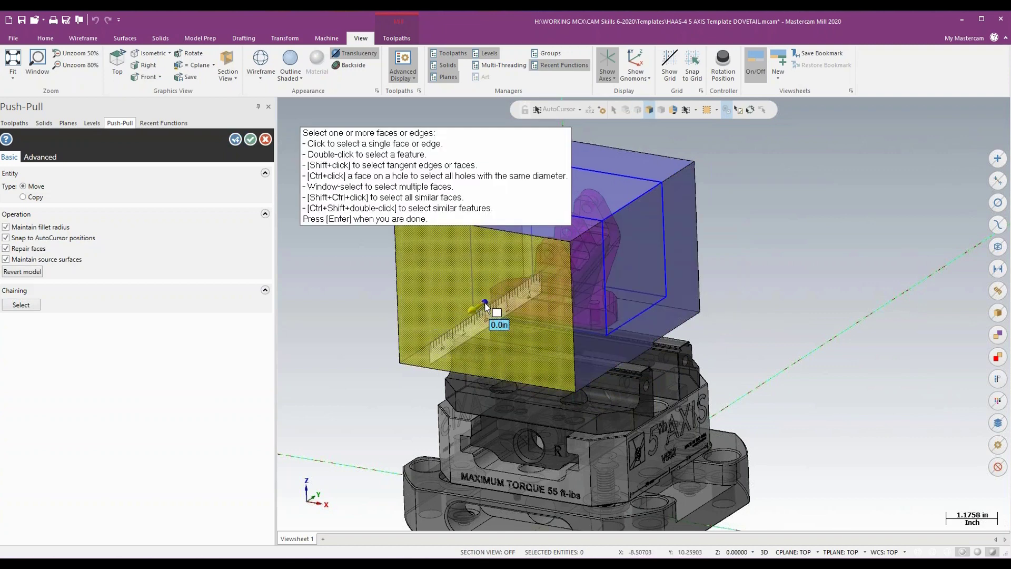
pyautogui.click(484, 315)
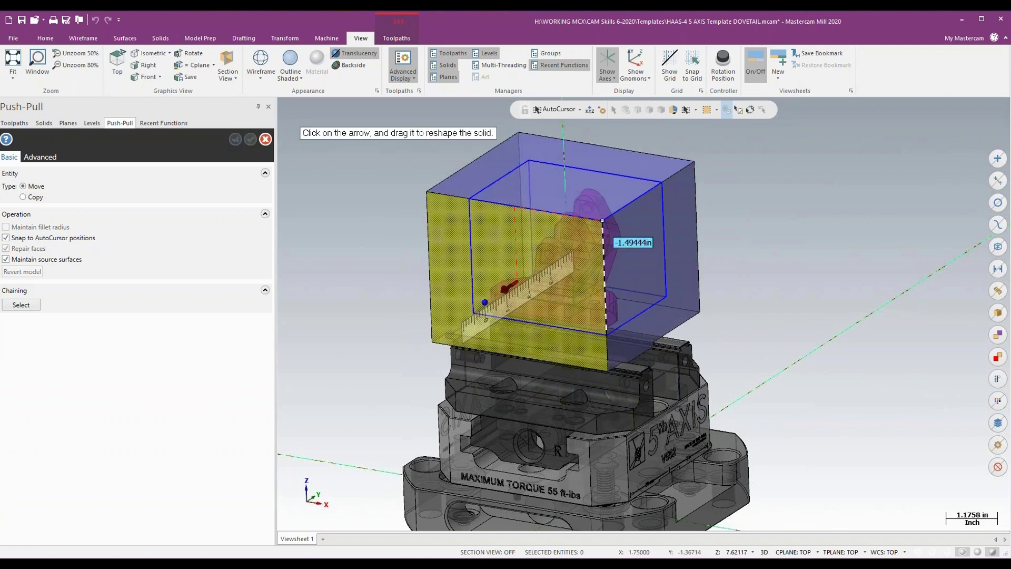
pyautogui.click(469, 199)
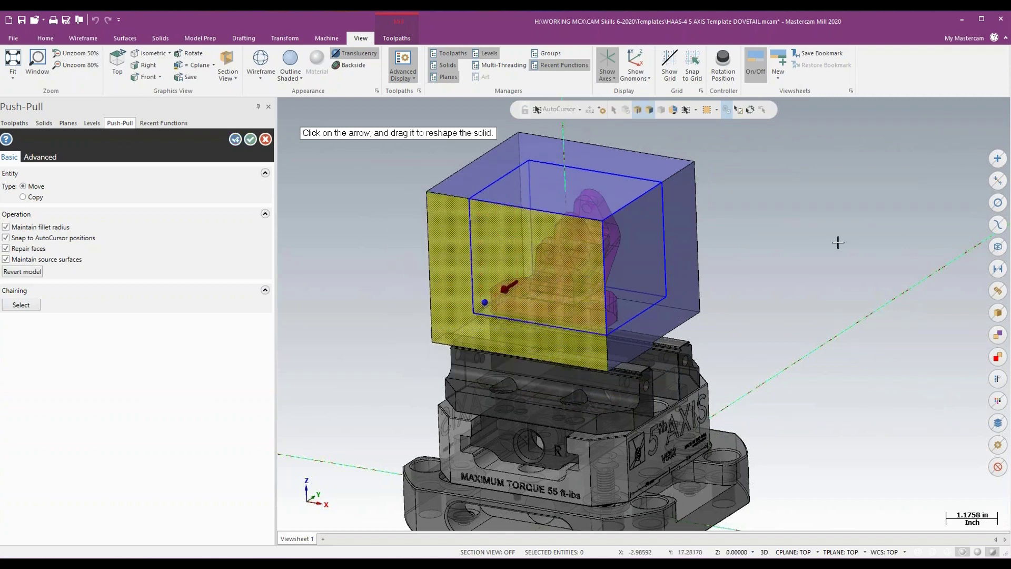
# - Push-Pull the stock's -X and +Y side faces in to the bounding box, accept the changes and turn off translucency
pyautogui.moveTo(838, 242)
pyautogui.mouseDown(button='middle')
pyautogui.moveTo(784, 256)
pyautogui.moveTo(829, 243)
pyautogui.mouseUp(button='middle')
pyautogui.click(615, 294)
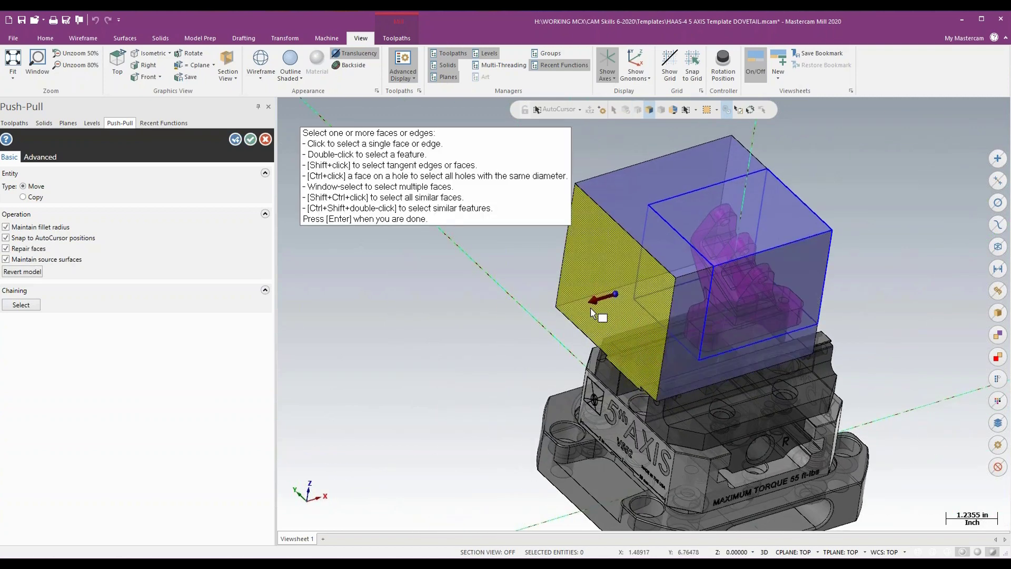
pyautogui.click(592, 299)
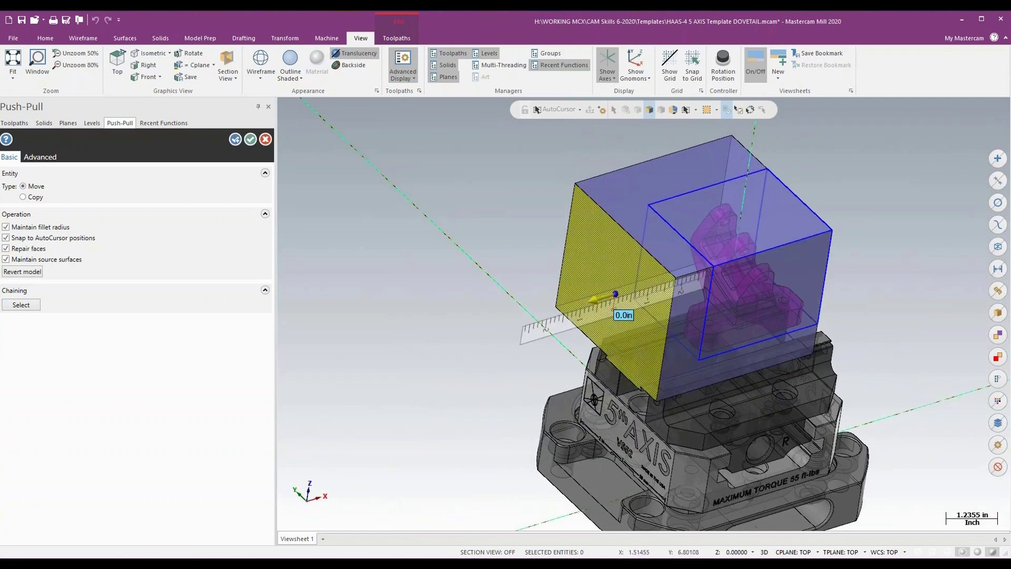
pyautogui.click(648, 205)
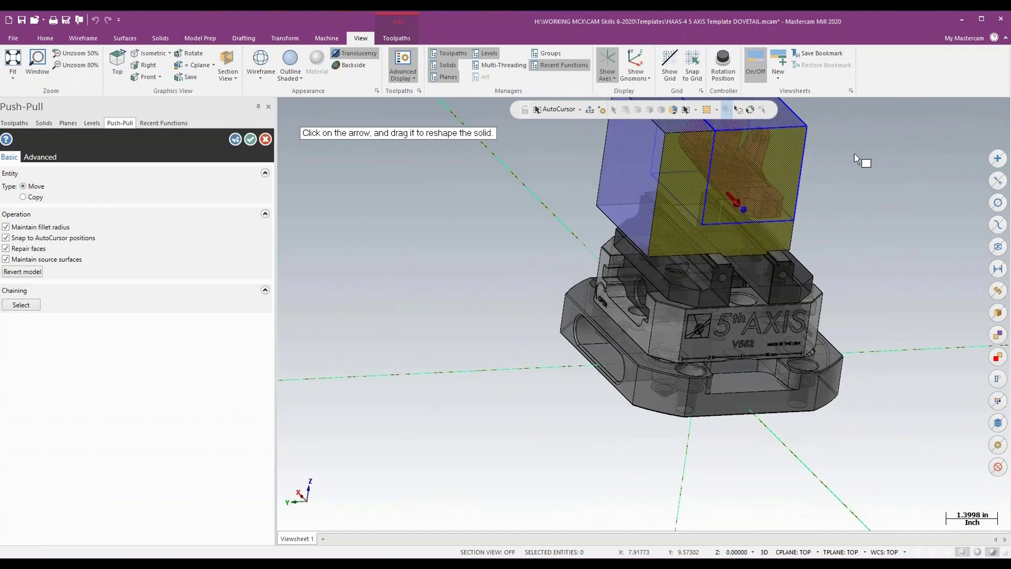
pyautogui.click(623, 201)
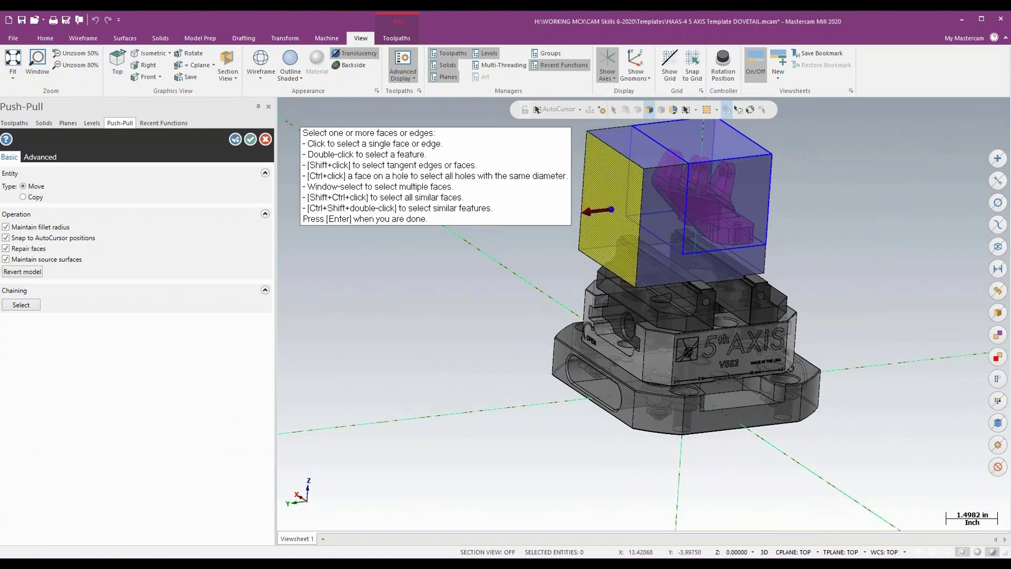
pyautogui.click(603, 211)
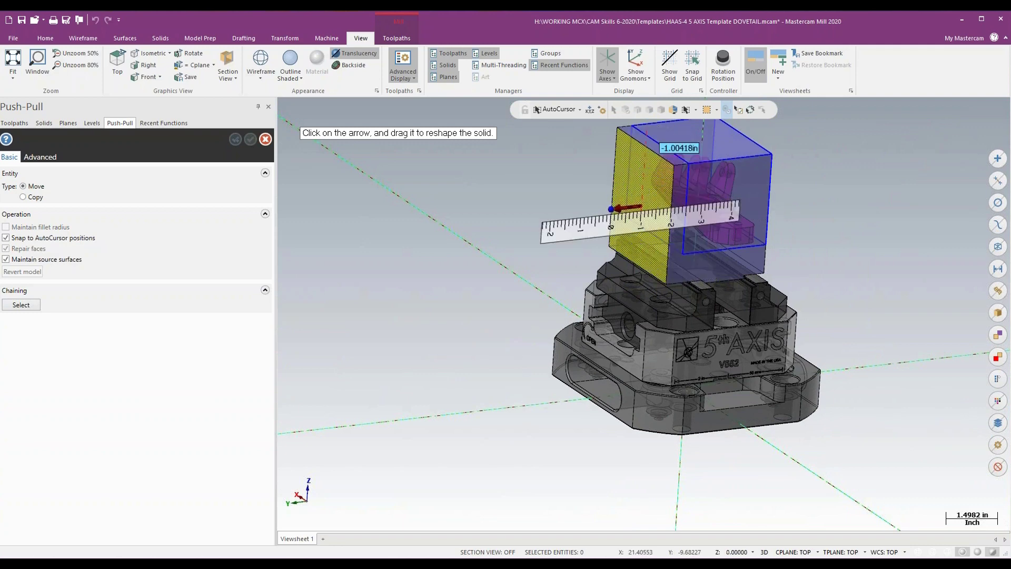
pyautogui.click(633, 127)
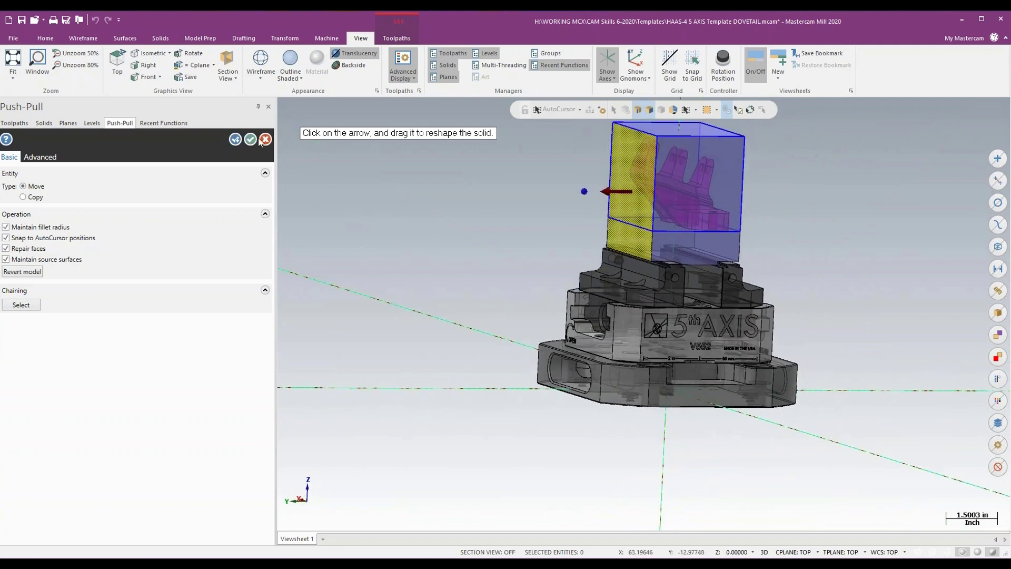
pyautogui.click(251, 139)
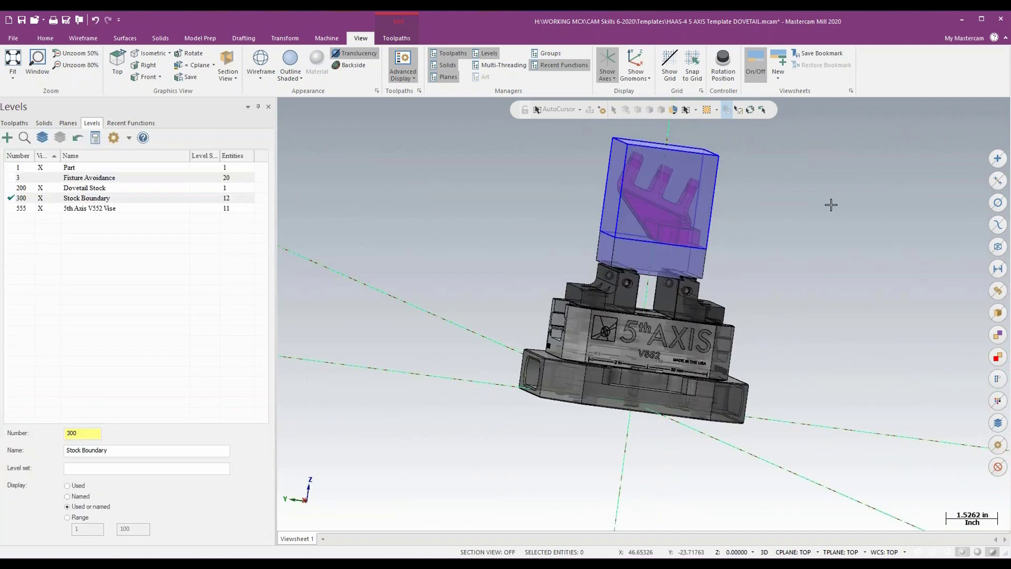
pyautogui.click(349, 55)
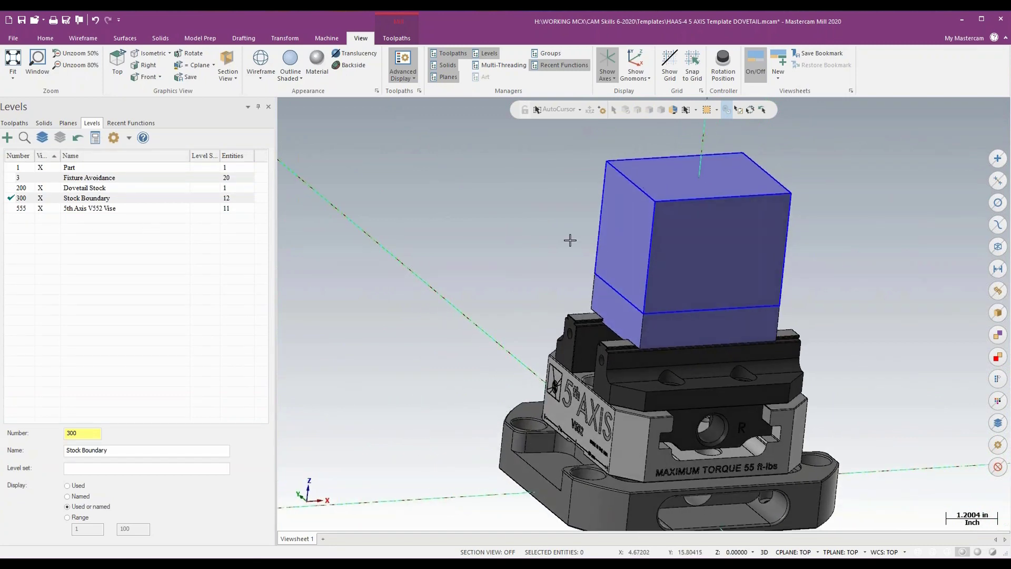
# - Define the initial shape of the Stock One stock model from the resized dovetail stock solid and generate it
pyautogui.click(14, 122)
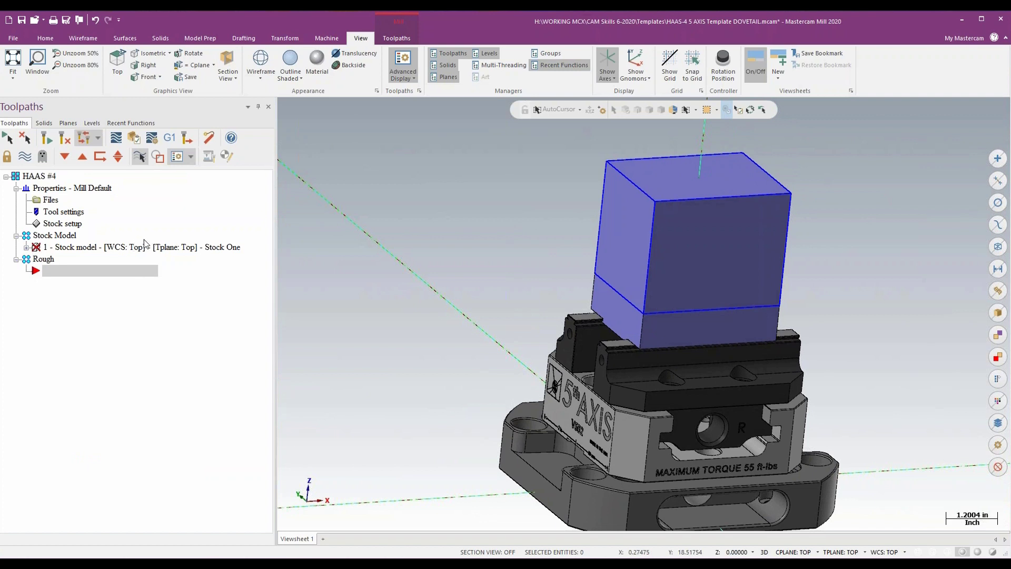
pyautogui.click(27, 248)
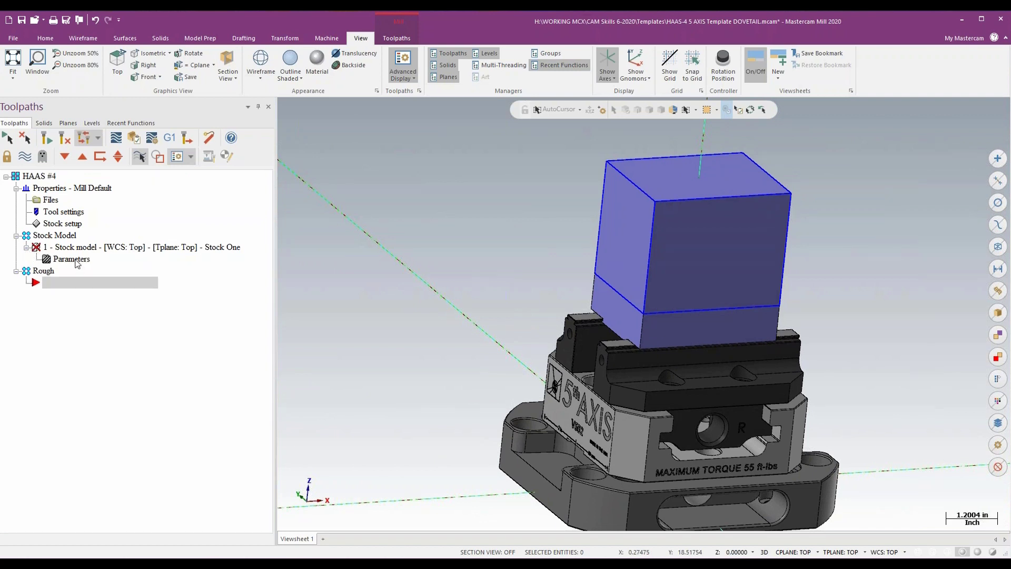
pyautogui.doubleClick(77, 261)
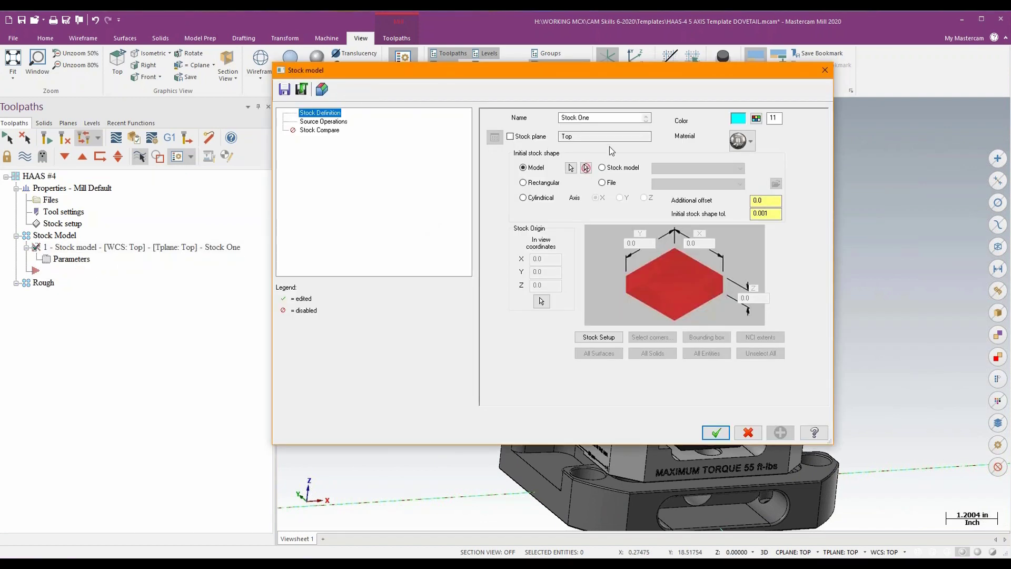
pyautogui.click(570, 168)
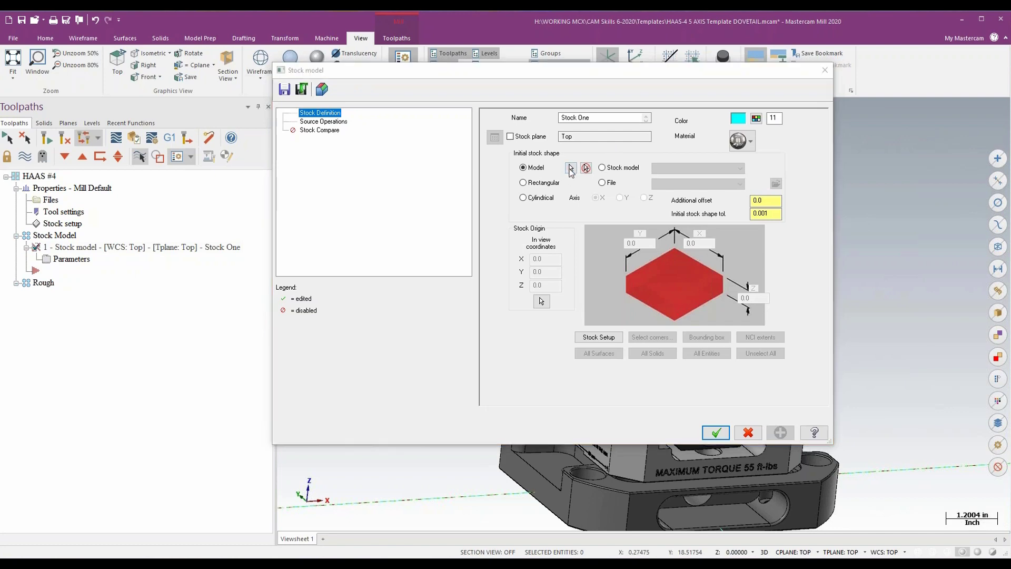
pyautogui.click(601, 197)
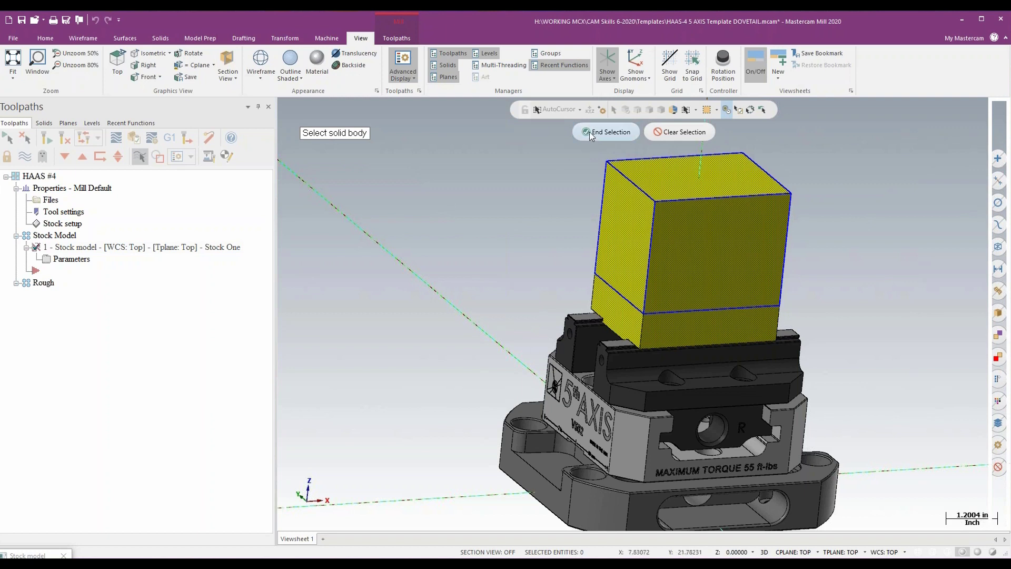
pyautogui.click(605, 132)
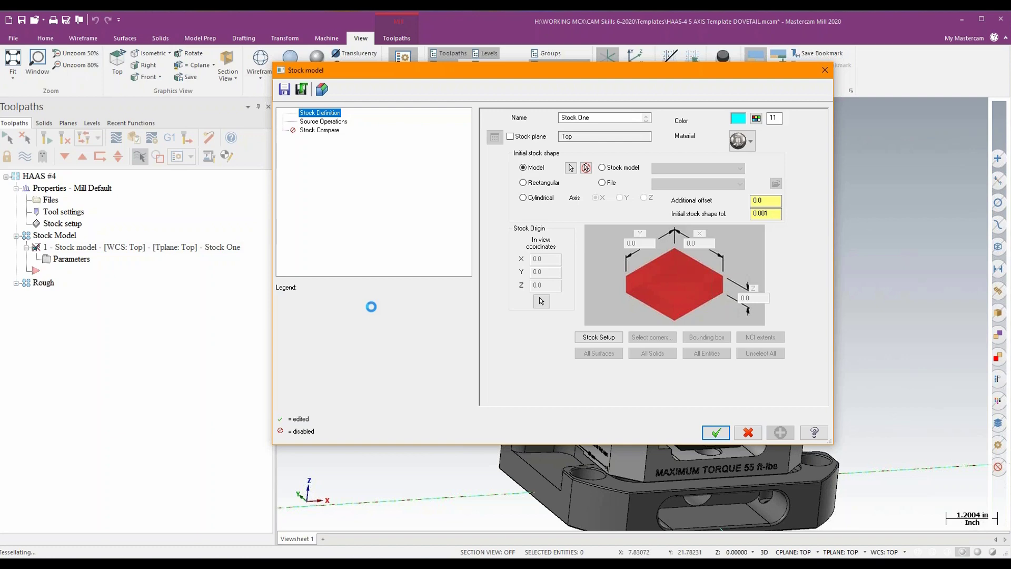
pyautogui.click(714, 433)
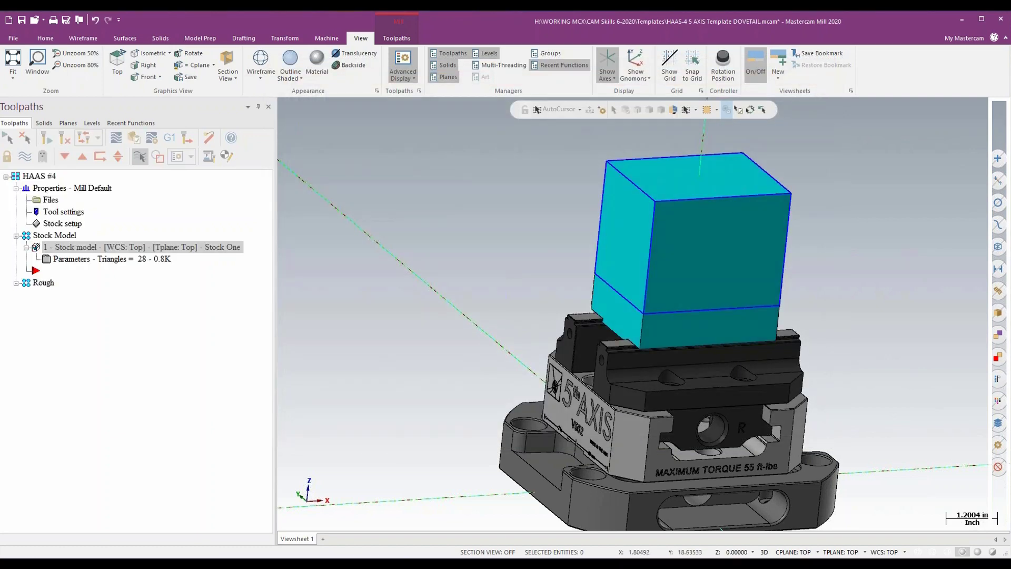
# - Hide level 200 Dovetail Stock and toggle the Stock One model's display to check it around the bracket
pyautogui.click(92, 123)
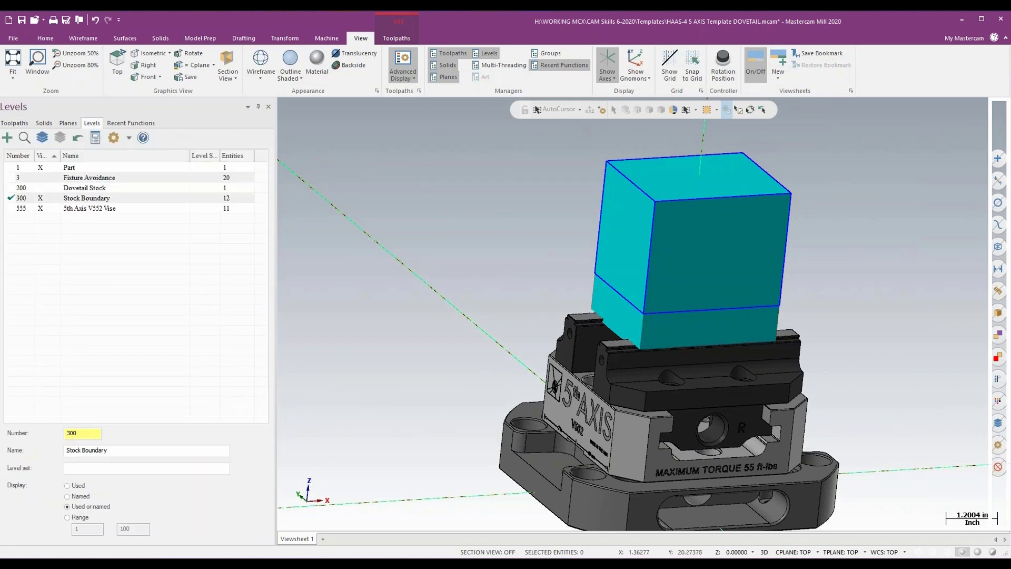
pyautogui.click(14, 123)
pyautogui.click(33, 154)
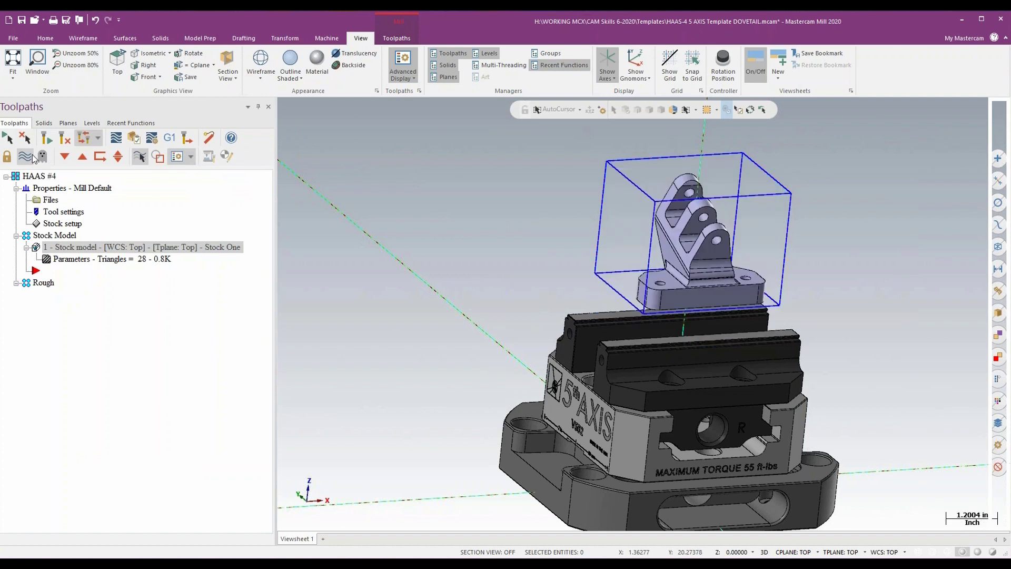
pyautogui.click(32, 153)
pyautogui.click(31, 154)
pyautogui.click(32, 154)
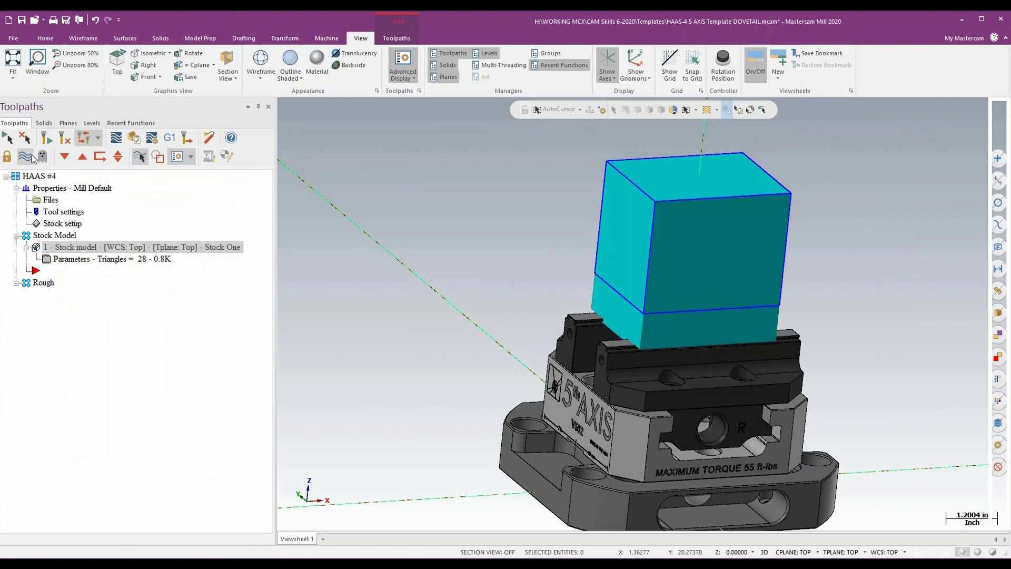
pyautogui.click(31, 154)
pyautogui.click(32, 154)
pyautogui.click(32, 154)
pyautogui.click(32, 154)
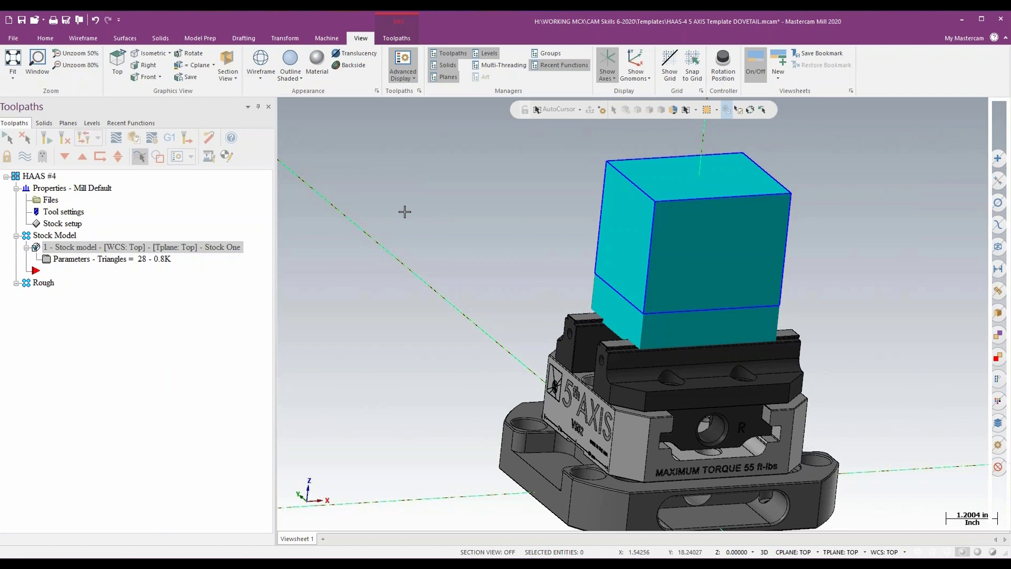
# - Move the toolpath insert arrow into the Rough group and turn off the Stock One model's display
pyautogui.moveTo(404, 212); pyautogui.dragTo(405, 211, button='middle')
pyautogui.click(63, 156)
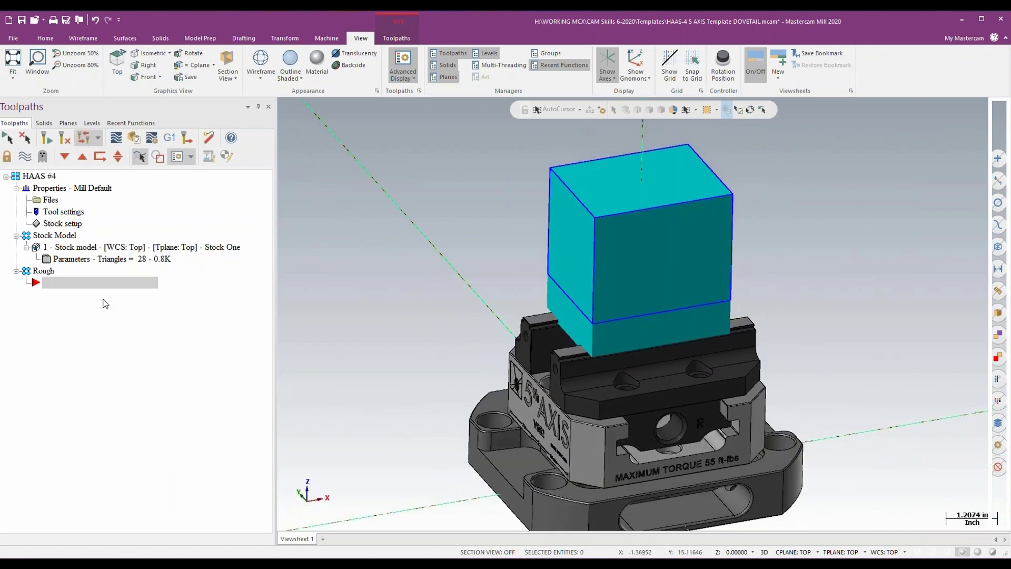
pyautogui.click(25, 155)
# - Edit tool 2, the 3/4 FLAT ENDMILL, from the Tool Manager and set its spindle speed to 10000
pyautogui.click(395, 39)
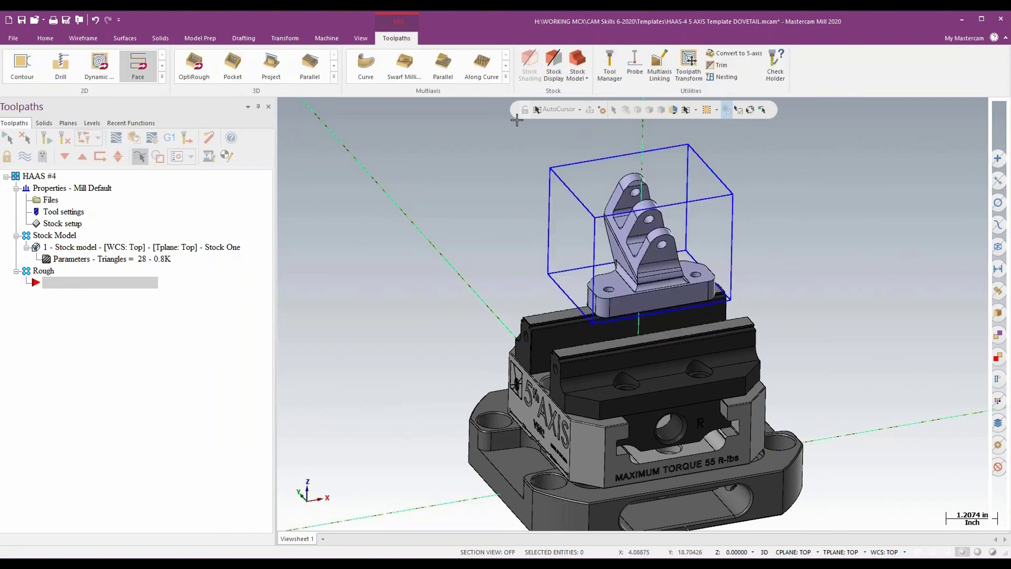
pyautogui.click(610, 68)
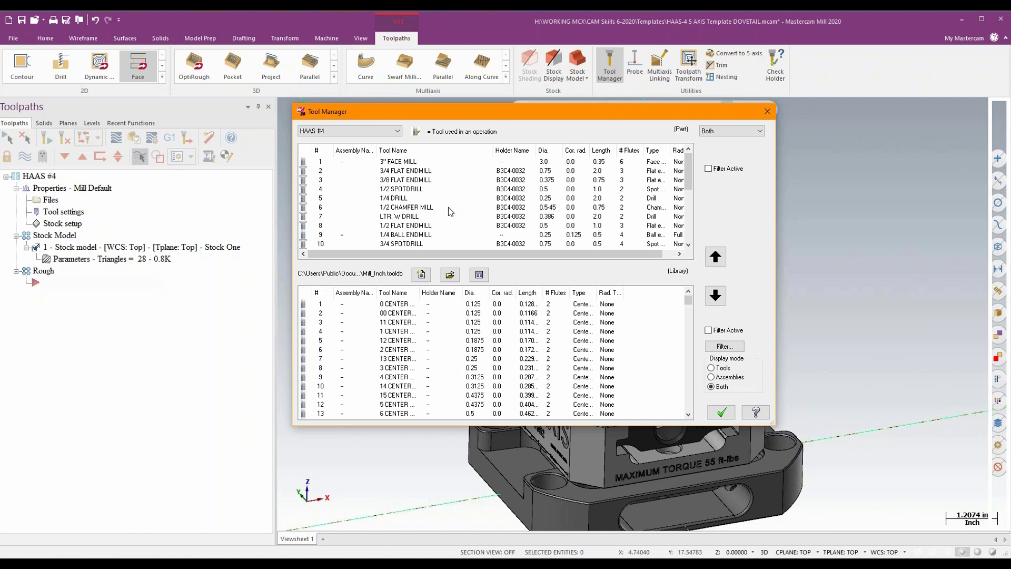
pyautogui.doubleClick(400, 172)
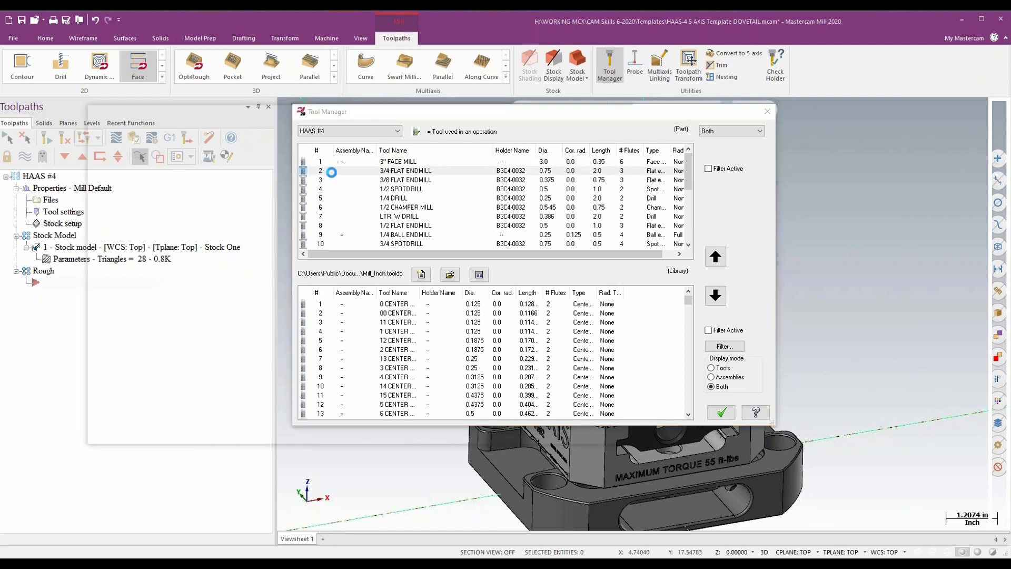
pyautogui.moveTo(525, 90); pyautogui.dragTo(510, 94)
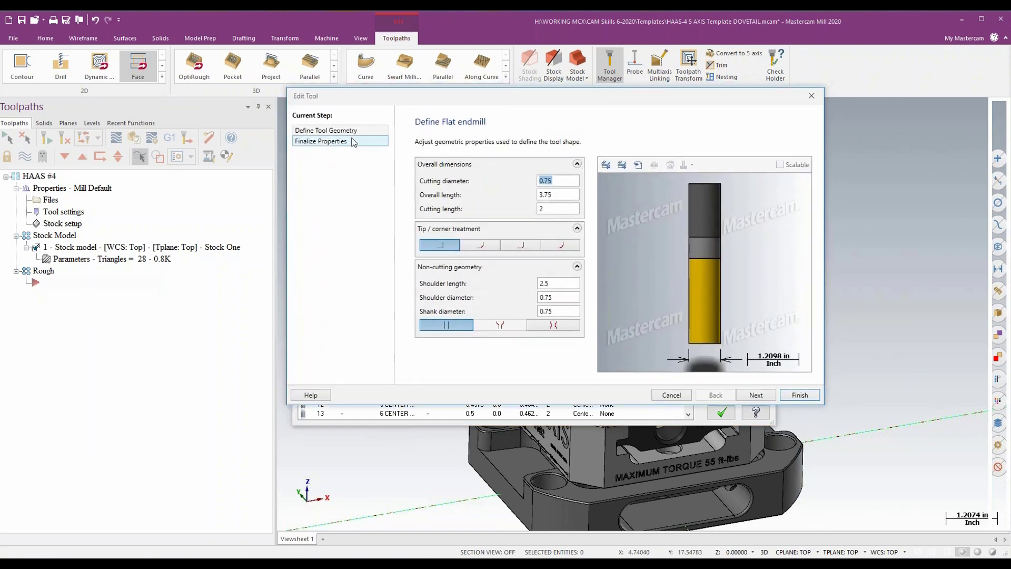
pyautogui.click(349, 139)
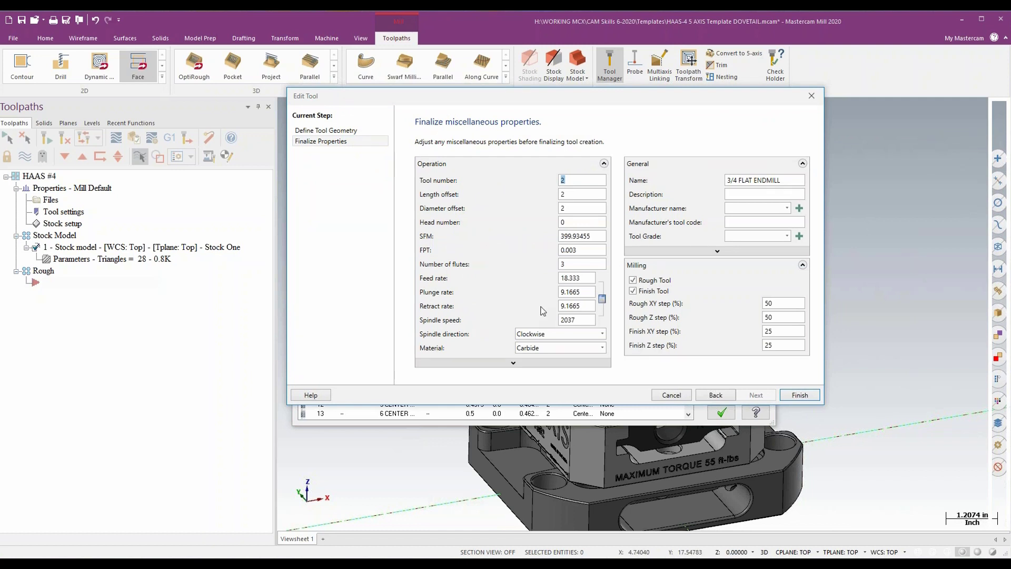
pyautogui.doubleClick(576, 320)
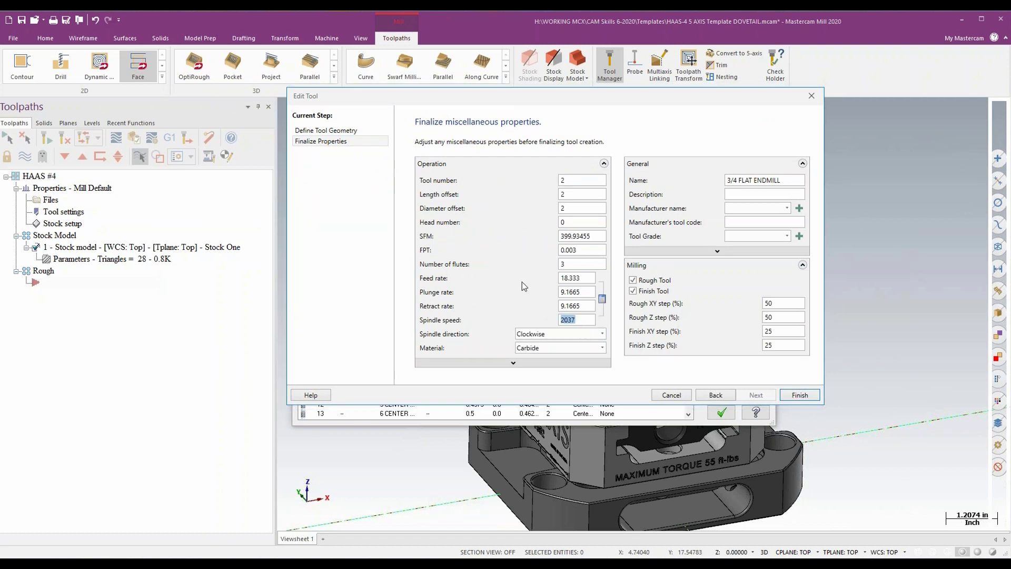
pyautogui.write('10000')
pyautogui.press('Tab')
# - Set the 3/4 flat endmill's feed per tooth (FPT) to 0.005
pyautogui.click(581, 251)
pyautogui.press('BackSpace')
pyautogui.write('.005')
pyautogui.press('Tab')
# - Set the endmill's Rough XY step to 12% and Rough Z step to 150%, then save the tool and close the Tool Manager
pyautogui.click(780, 302)
pyautogui.click(799, 395)
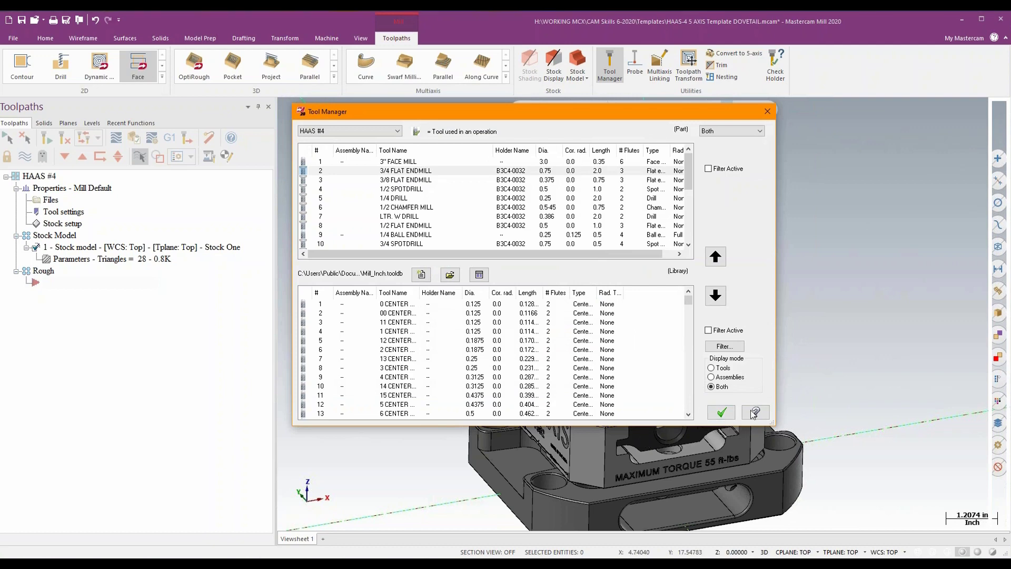
pyautogui.click(721, 412)
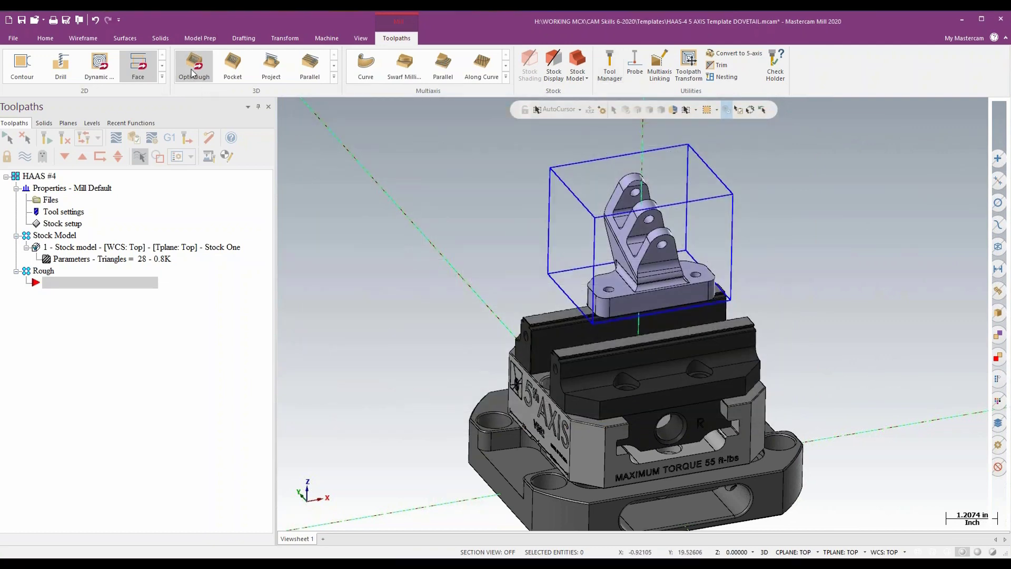
pyautogui.click(193, 70)
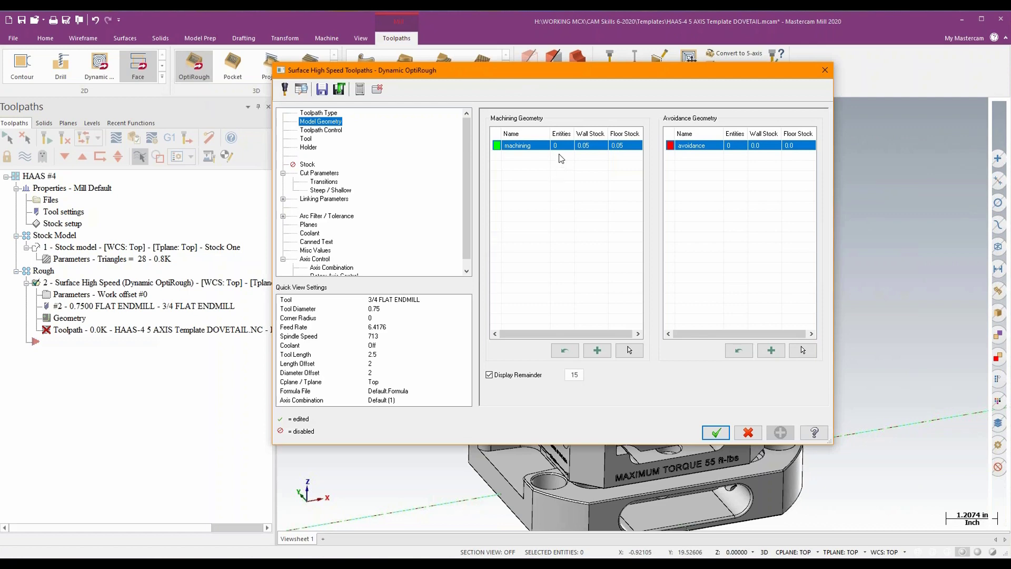
pyautogui.click(629, 350)
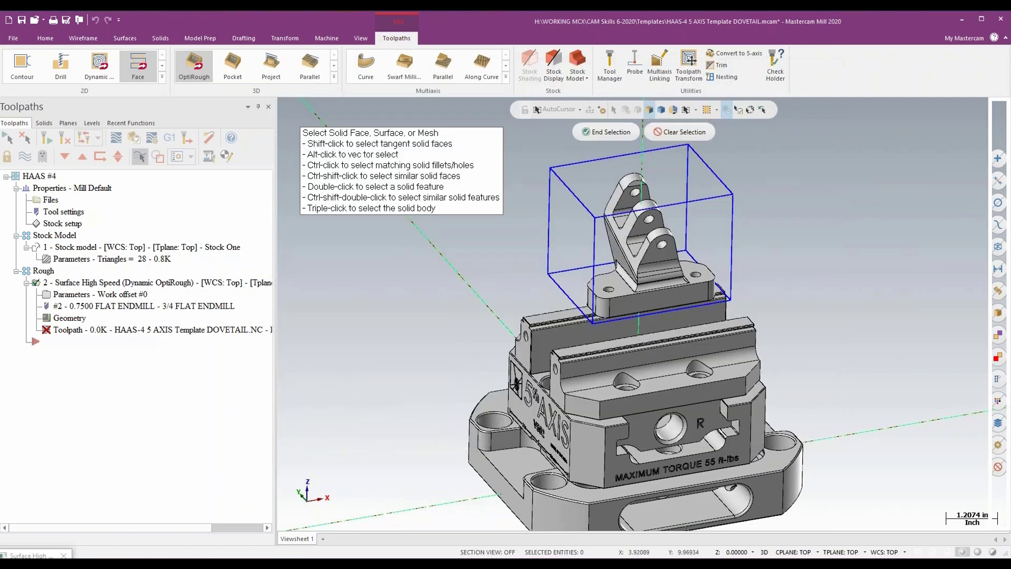
pyautogui.tripleClick(631, 265)
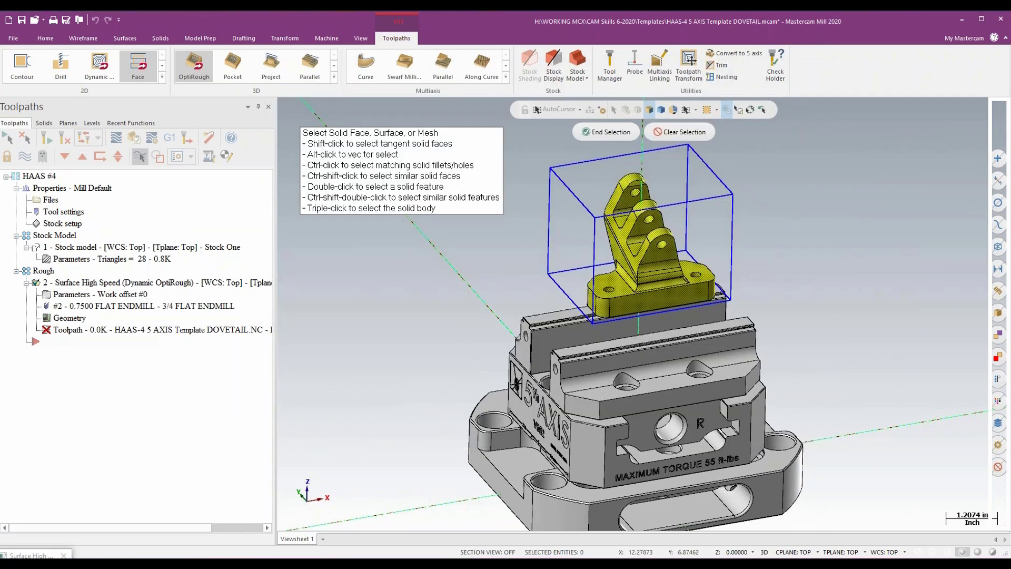
pyautogui.click(616, 132)
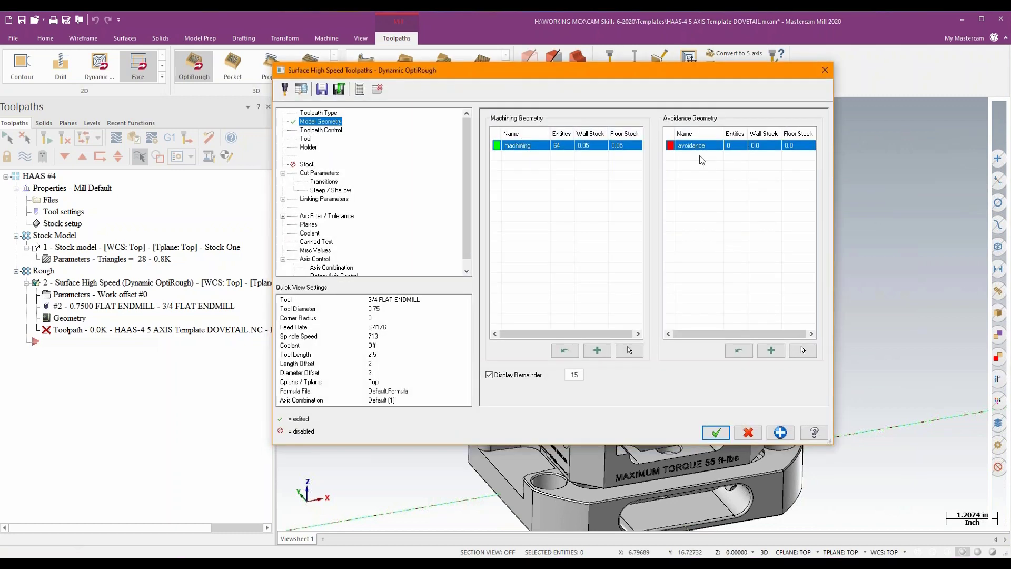
pyautogui.click(330, 131)
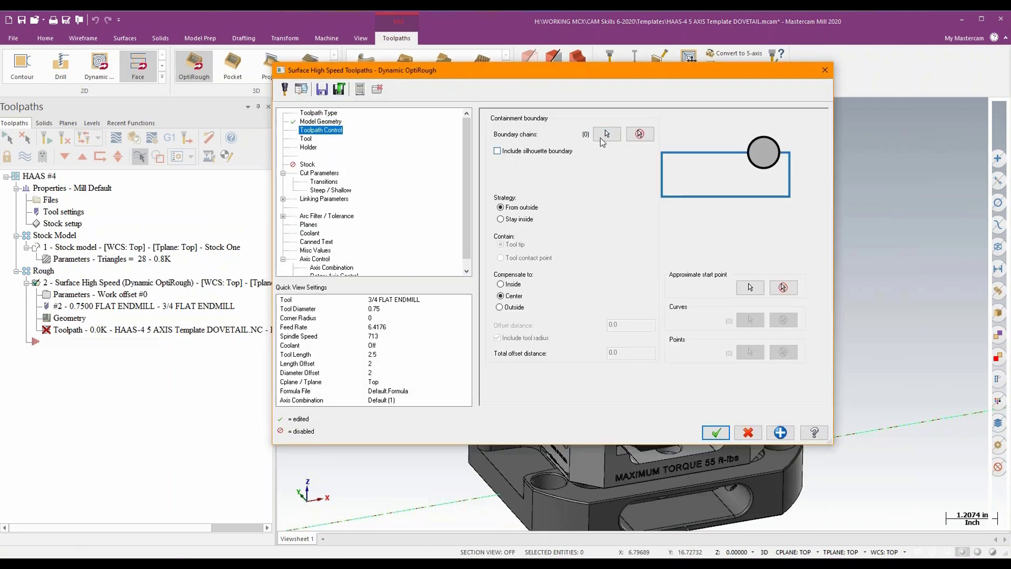
pyautogui.click(606, 134)
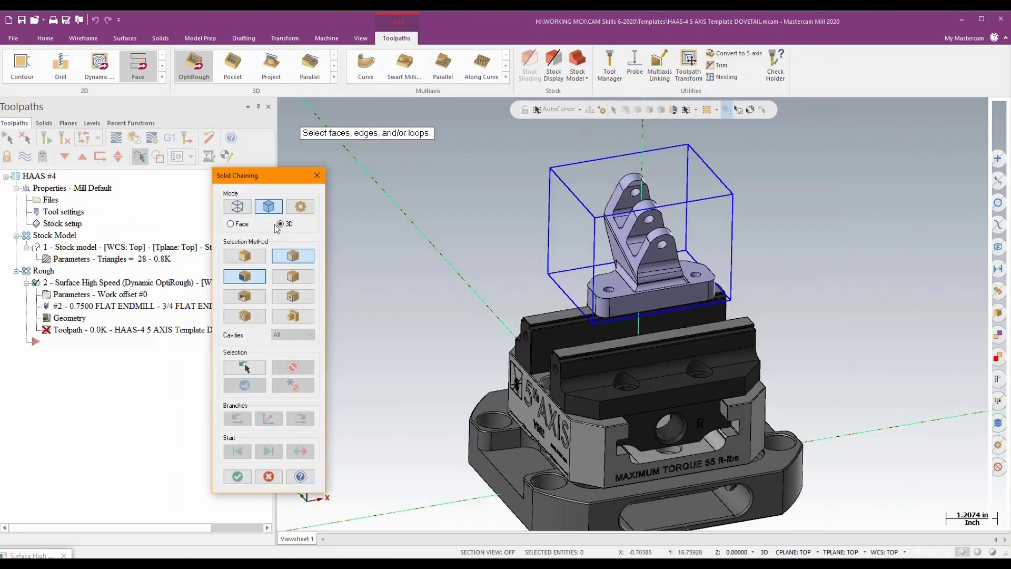
pyautogui.click(236, 206)
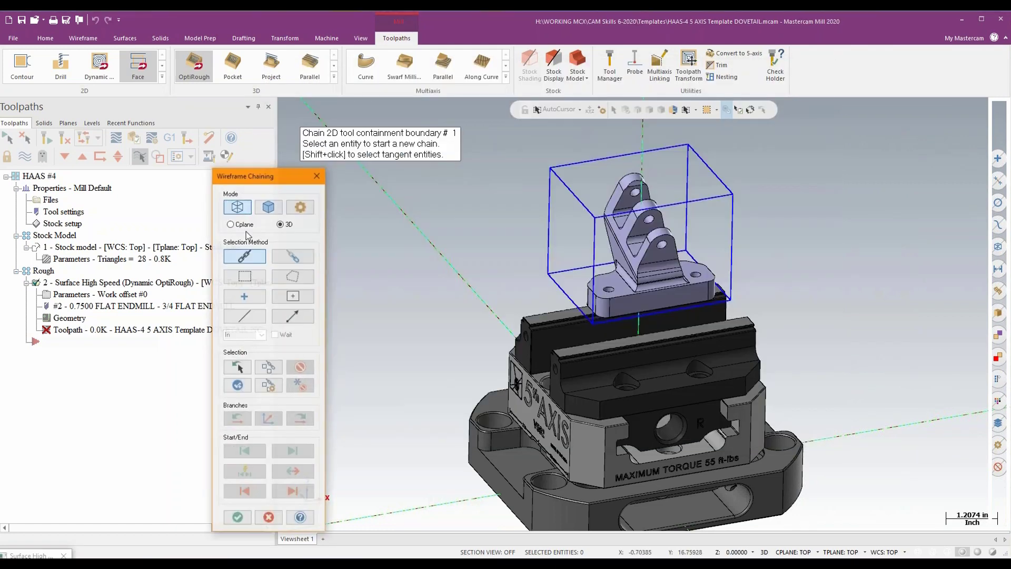
pyautogui.click(231, 224)
pyautogui.click(555, 167)
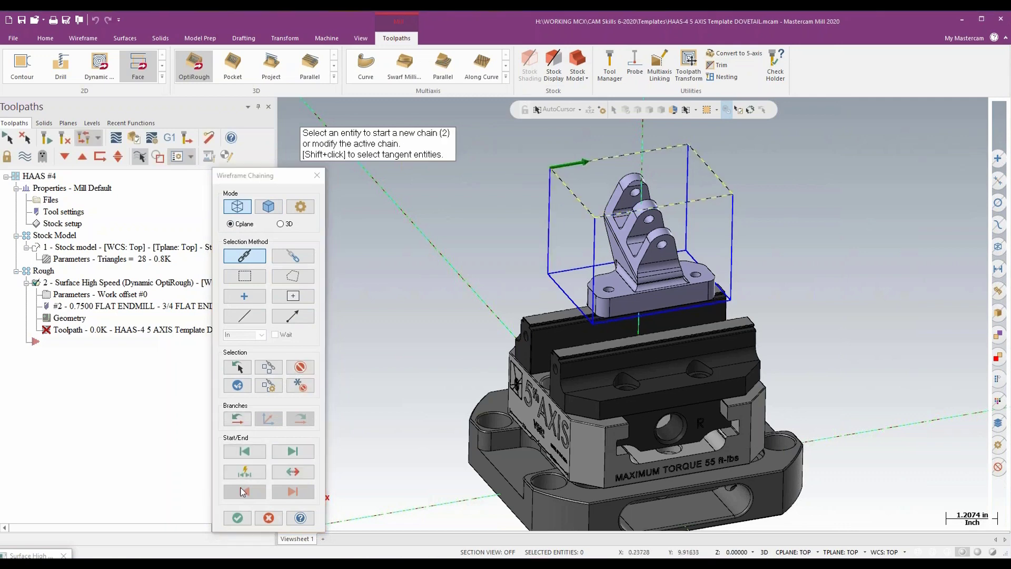
pyautogui.click(237, 517)
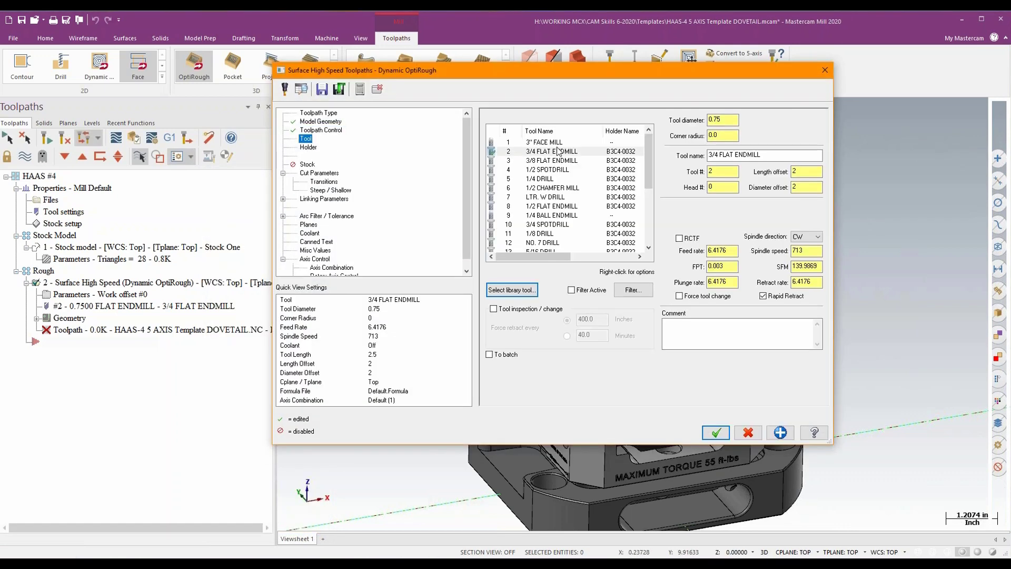
pyautogui.click(557, 152)
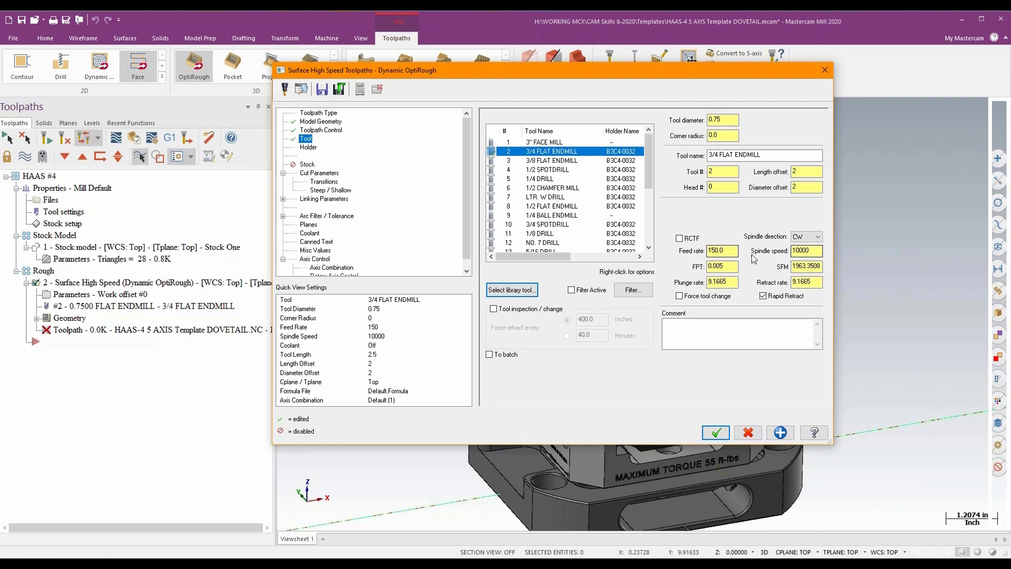
pyautogui.click(327, 174)
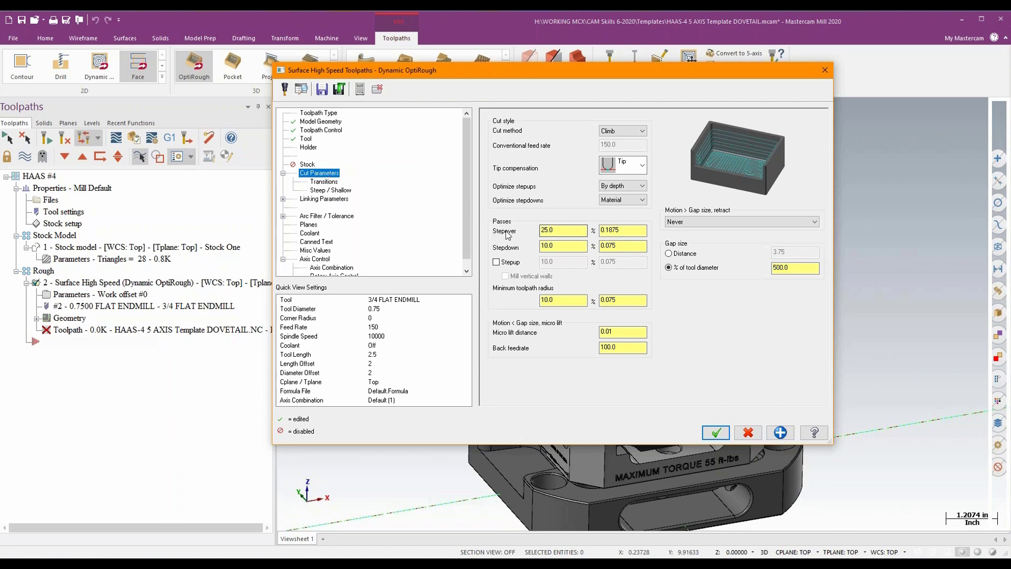
pyautogui.doubleClick(552, 232)
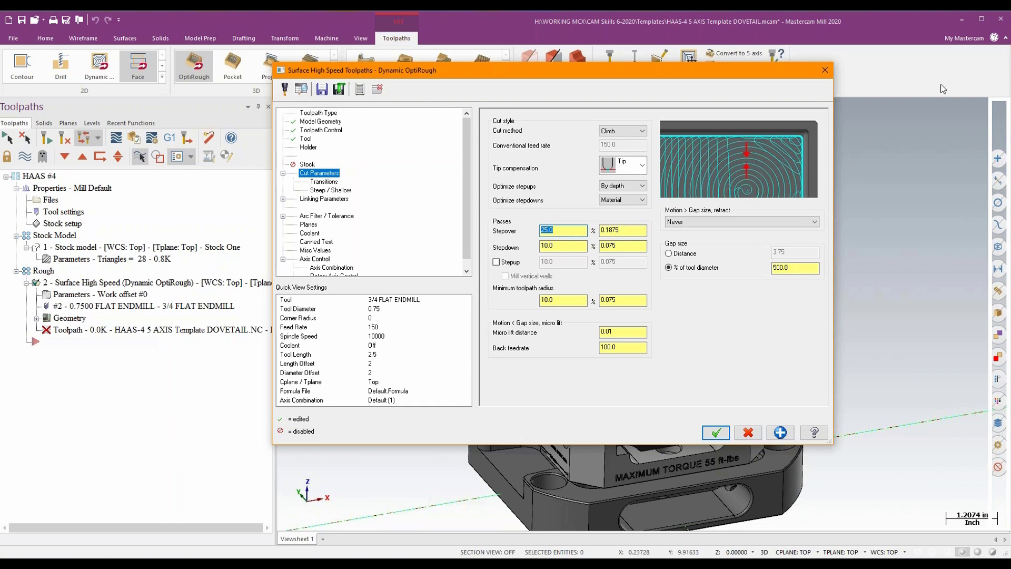
pyautogui.click(821, 75)
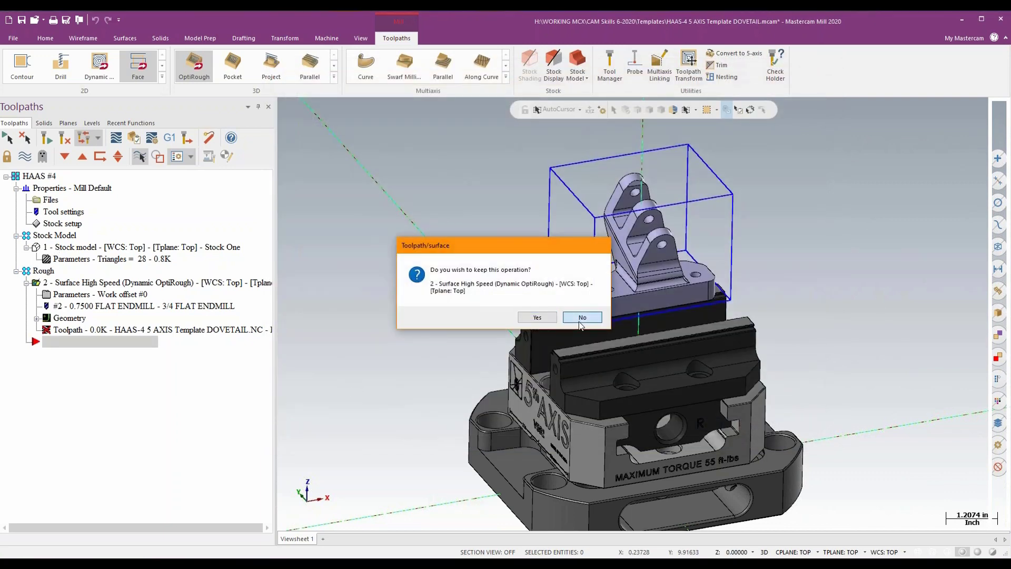
pyautogui.click(581, 318)
# - Enable "Use tool's step, peck, coolant" in the HAAS #4 machine group's tool settings and accept the properties
pyautogui.click(52, 200)
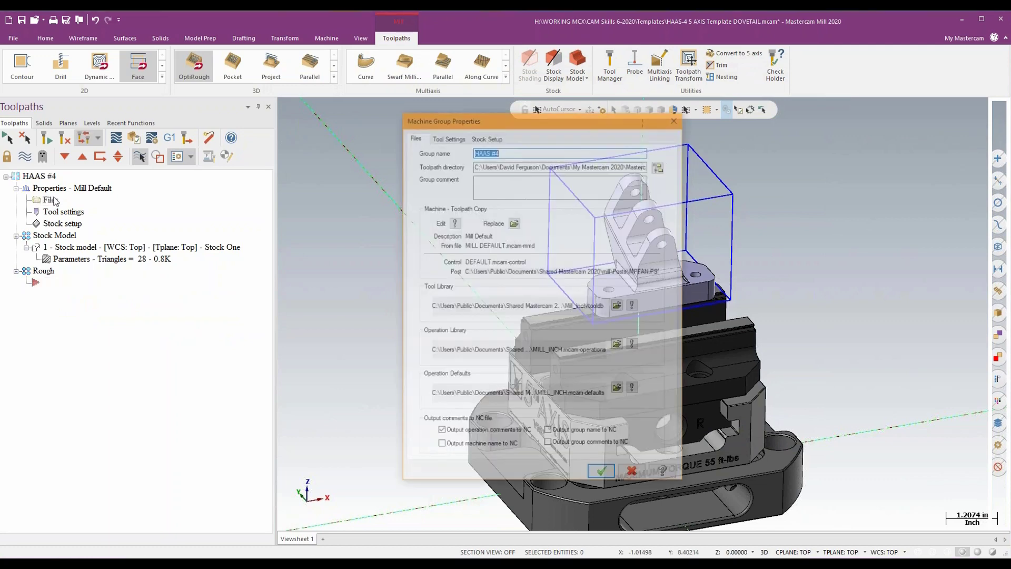
pyautogui.click(447, 136)
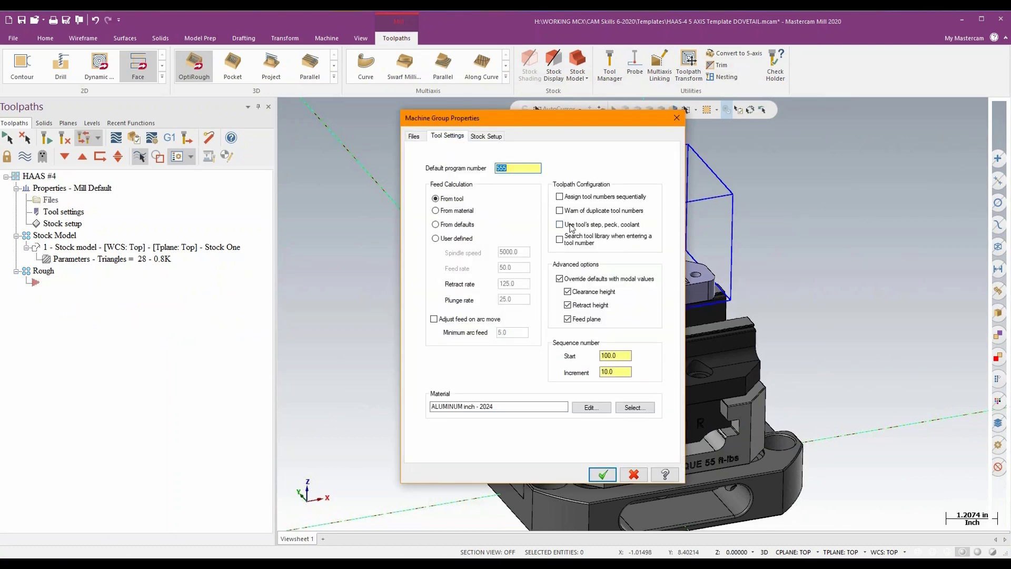
pyautogui.click(560, 225)
pyautogui.click(609, 475)
# - Start a Dynamic OptiRough toolpath in the Rough group with the whole bracket solid as machining geometry
pyautogui.click(193, 66)
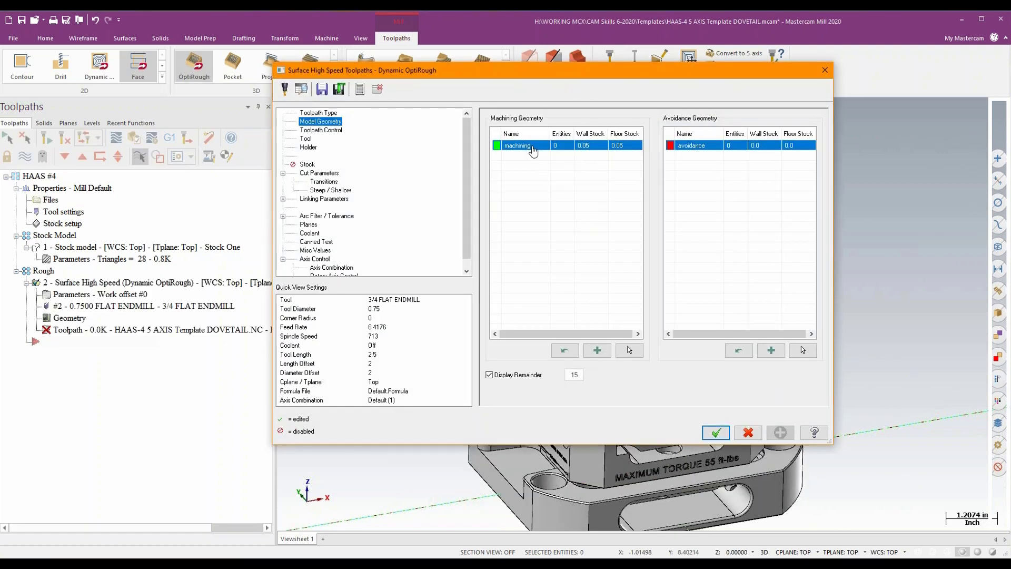
pyautogui.click(629, 350)
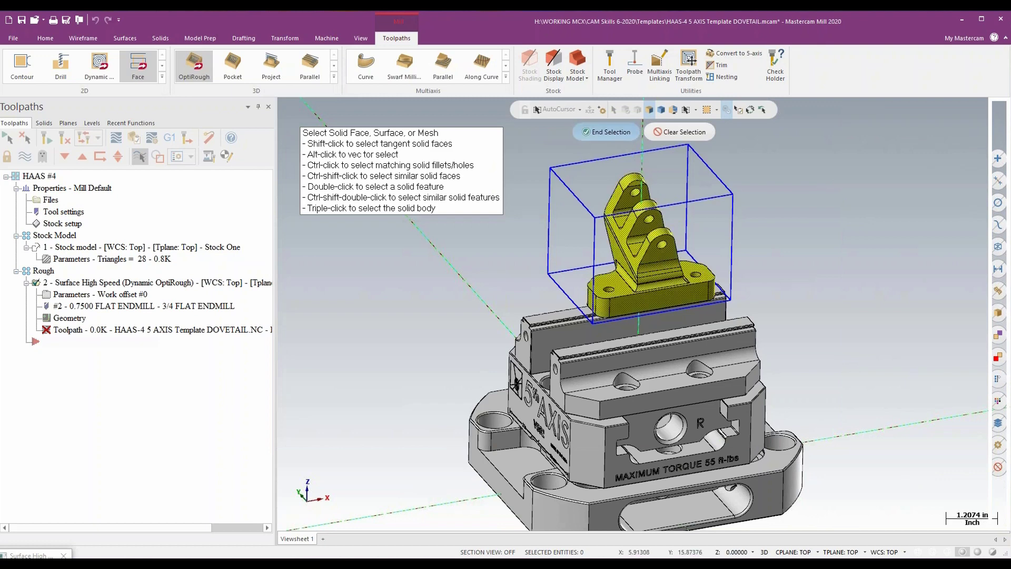
pyautogui.click(606, 132)
# - Chain the top rectangle of the wireframe stock box in Cplane mode as the toolpath's containment boundary
pyautogui.click(332, 128)
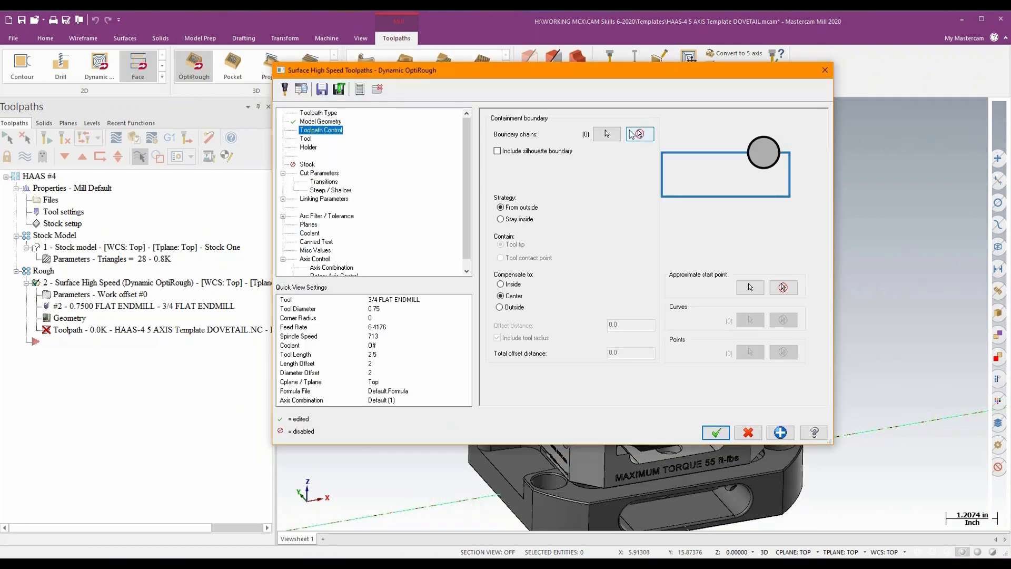
pyautogui.click(610, 132)
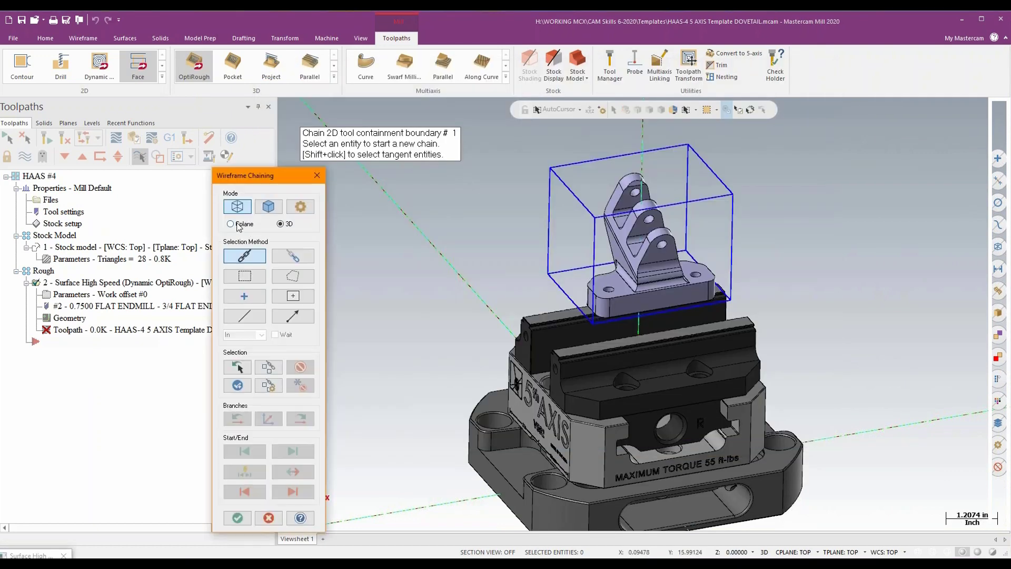
pyautogui.click(238, 206)
pyautogui.click(230, 224)
pyautogui.click(579, 162)
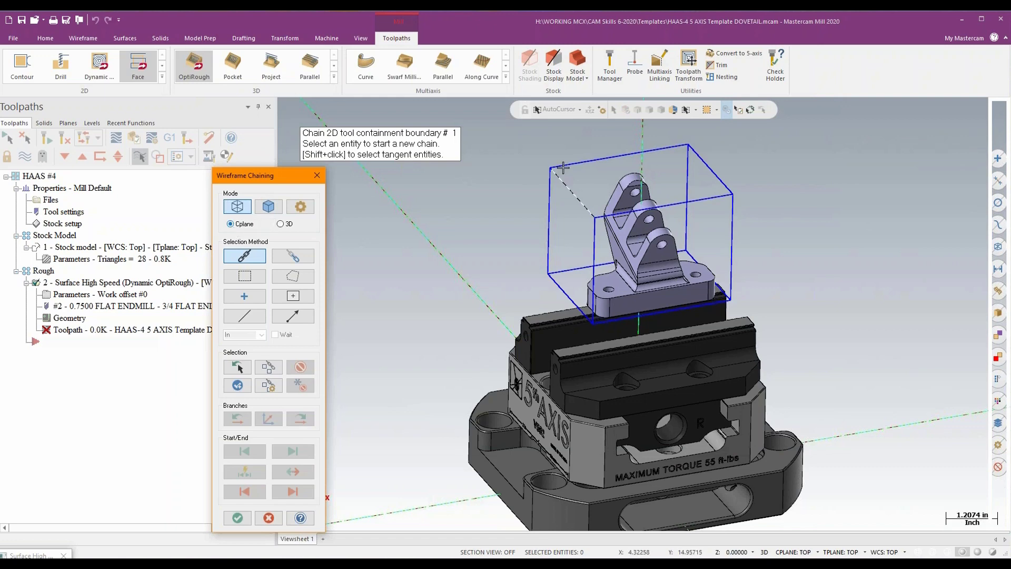
pyautogui.click(237, 518)
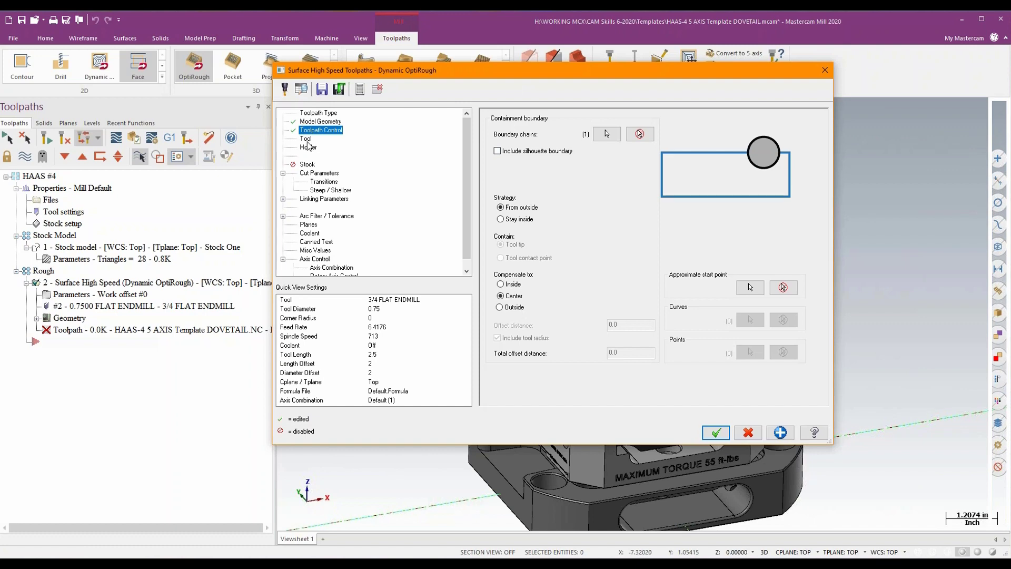
# - Assign tool 2, the 3/4 FLAT ENDMILL, and set a stepdown distance of 1.0 with Stepup enabled in the cut parameters
pyautogui.click(308, 142)
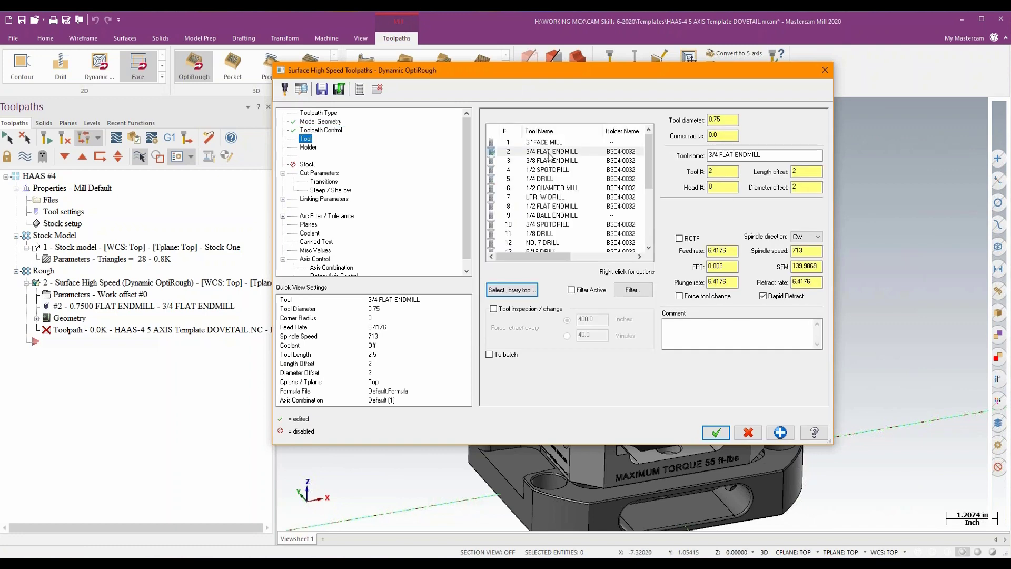
pyautogui.click(550, 153)
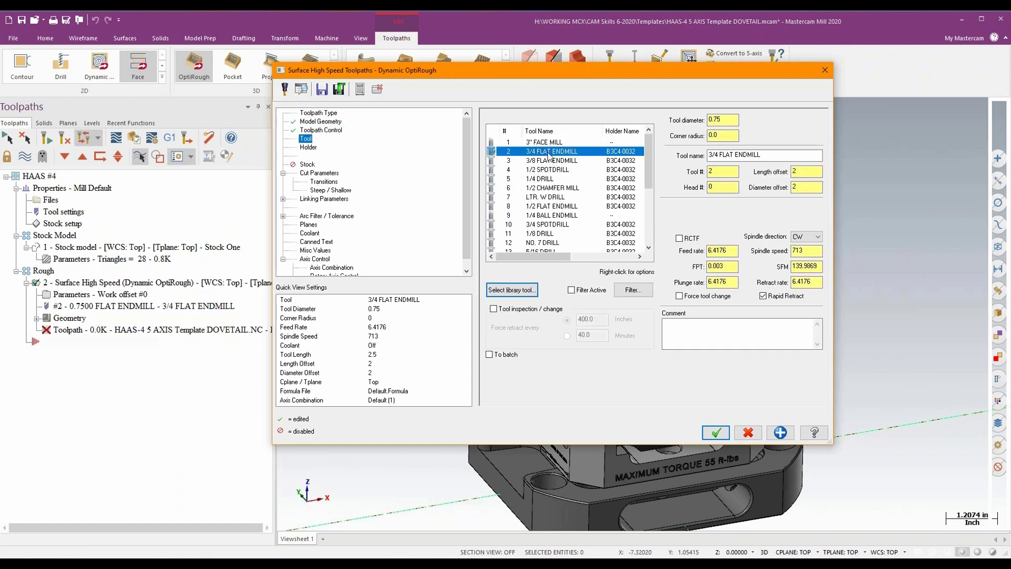
pyautogui.click(317, 173)
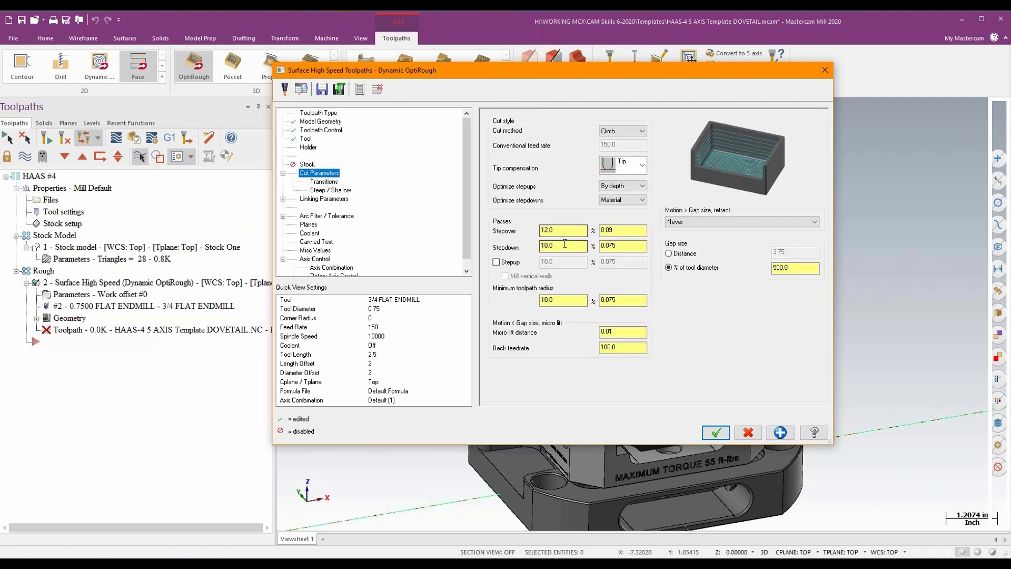
pyautogui.doubleClick(621, 246)
pyautogui.write('1')
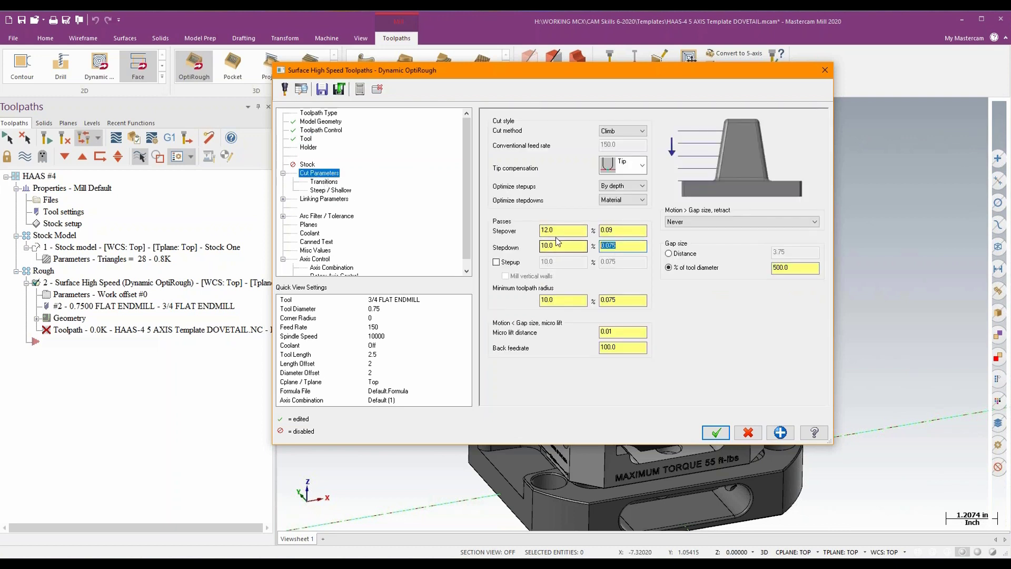
pyautogui.press('Tab')
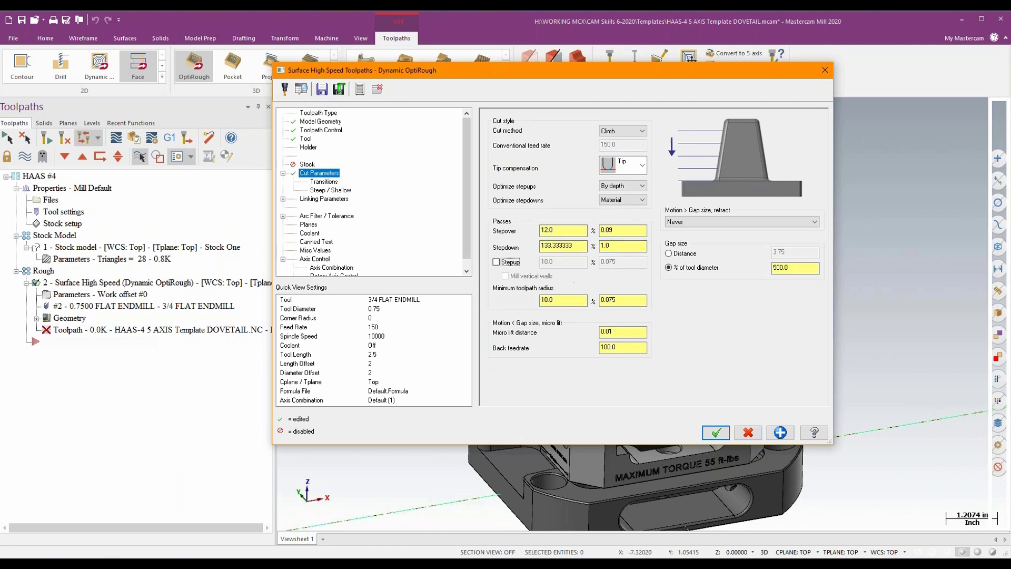
pyautogui.click(503, 264)
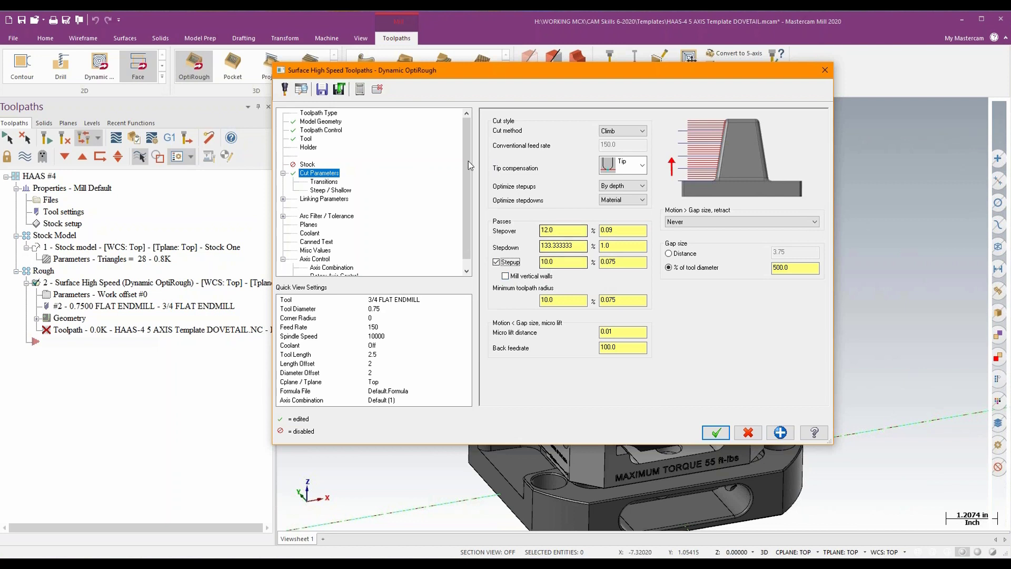
# - Detect the Z depth limits under Steep / Shallow and take the minimum depth from the Z coordinate of the stock box's top corner
pyautogui.click(331, 190)
pyautogui.click(574, 228)
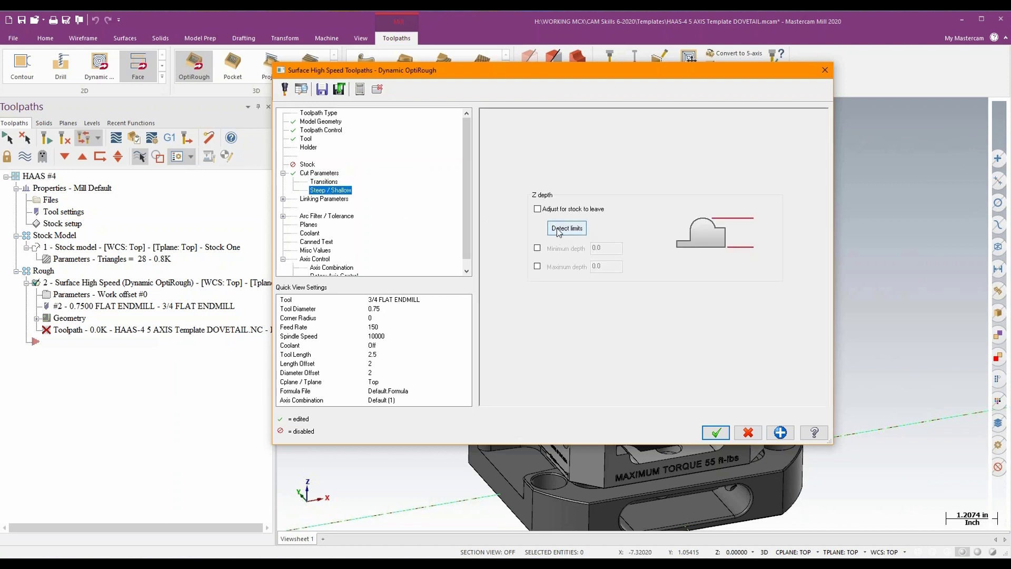
pyautogui.click(606, 247)
pyautogui.rightClick(620, 248)
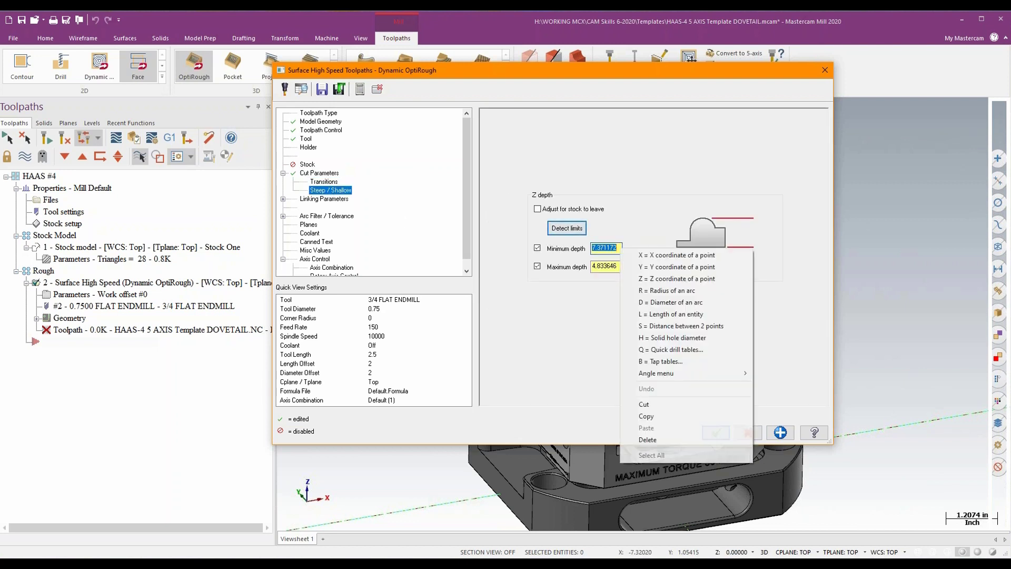
pyautogui.click(656, 278)
pyautogui.click(734, 198)
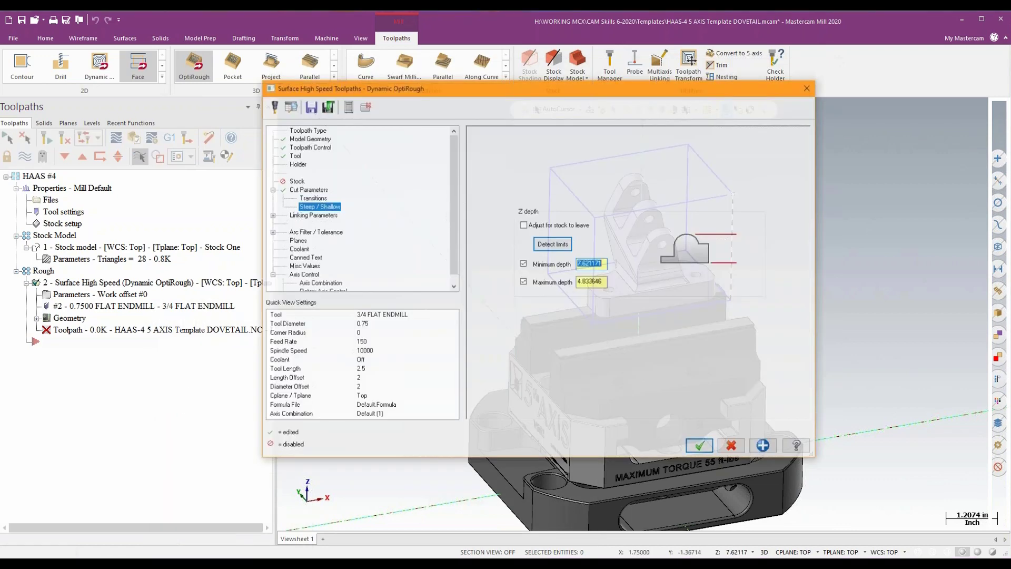
# - Take the maximum depth from the Z coordinate of a point on the top face edge of the bracket's base flange
pyautogui.click(605, 266)
pyautogui.rightClick(619, 267)
pyautogui.click(651, 297)
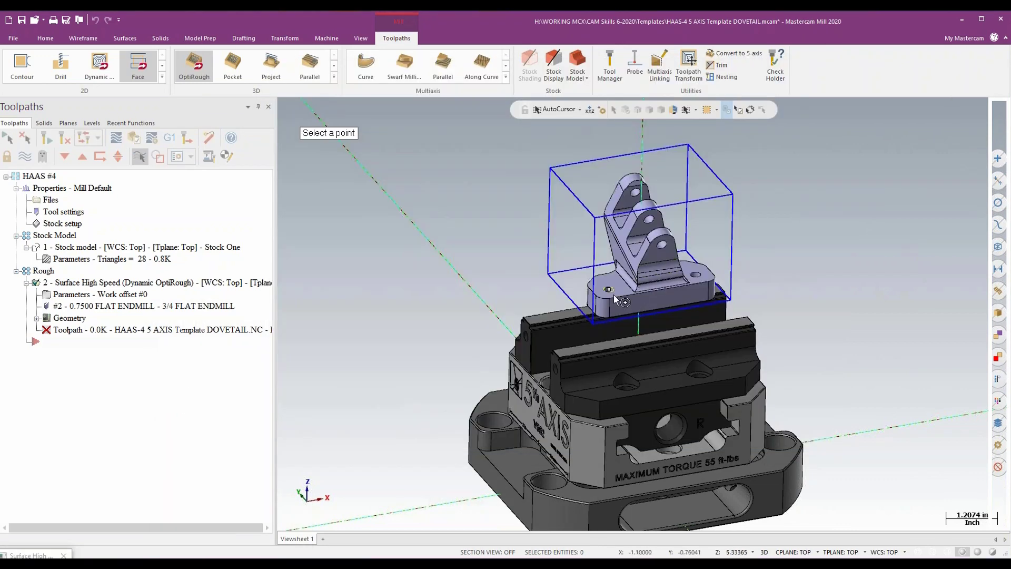
pyautogui.click(610, 299)
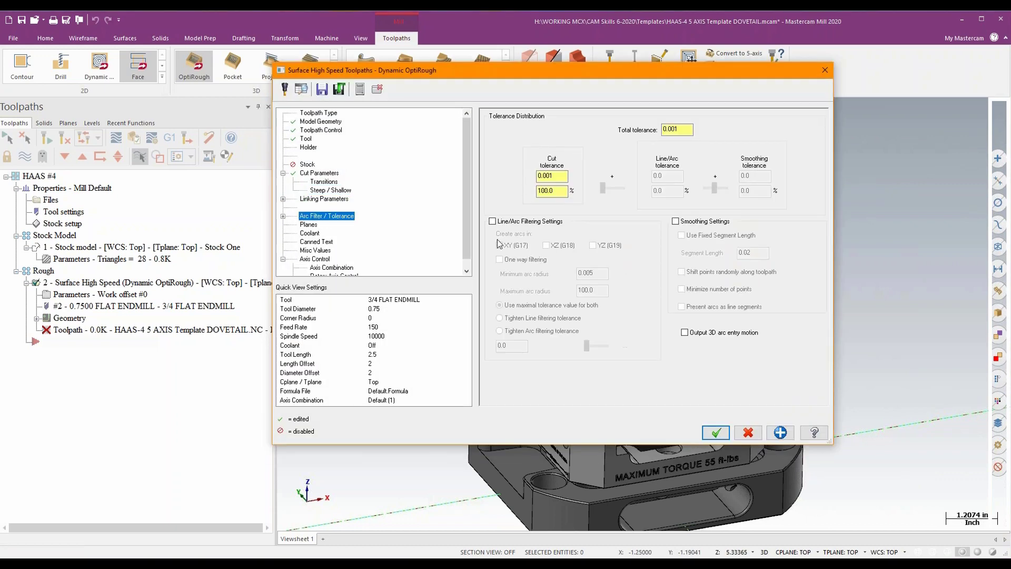
# - Enable line/arc filtering and 3D arc entry motion output, set the cut tolerance to 20%, and generate the OptiRough toolpath
pyautogui.click(492, 221)
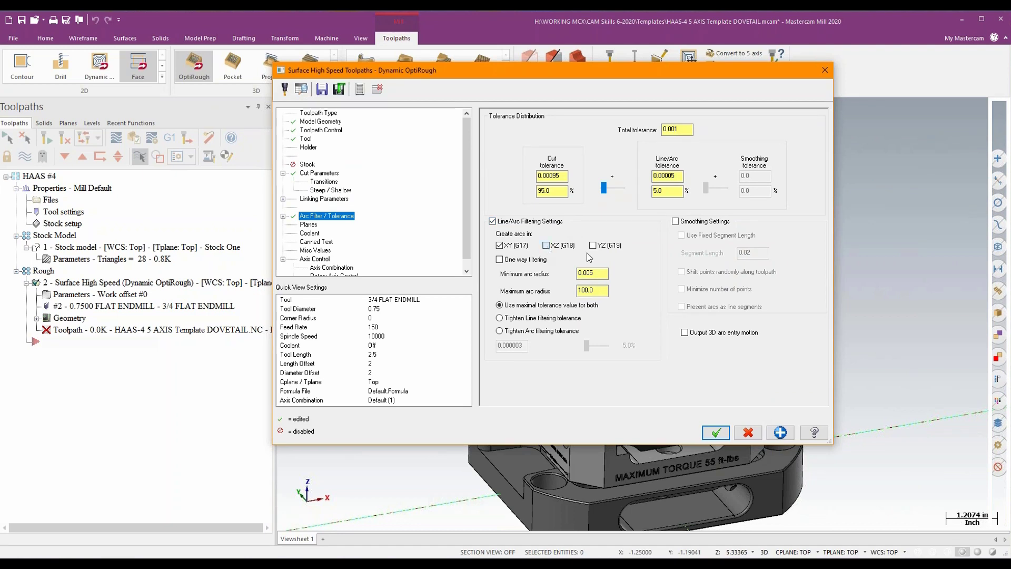
pyautogui.click(684, 332)
pyautogui.doubleClick(547, 191)
pyautogui.write('20')
pyautogui.press('Tab')
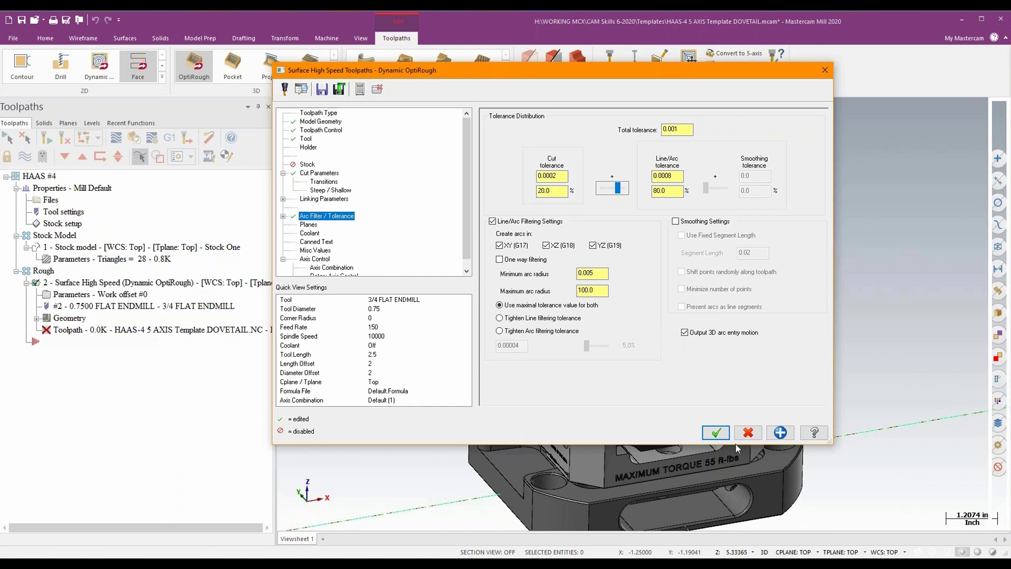
pyautogui.click(716, 432)
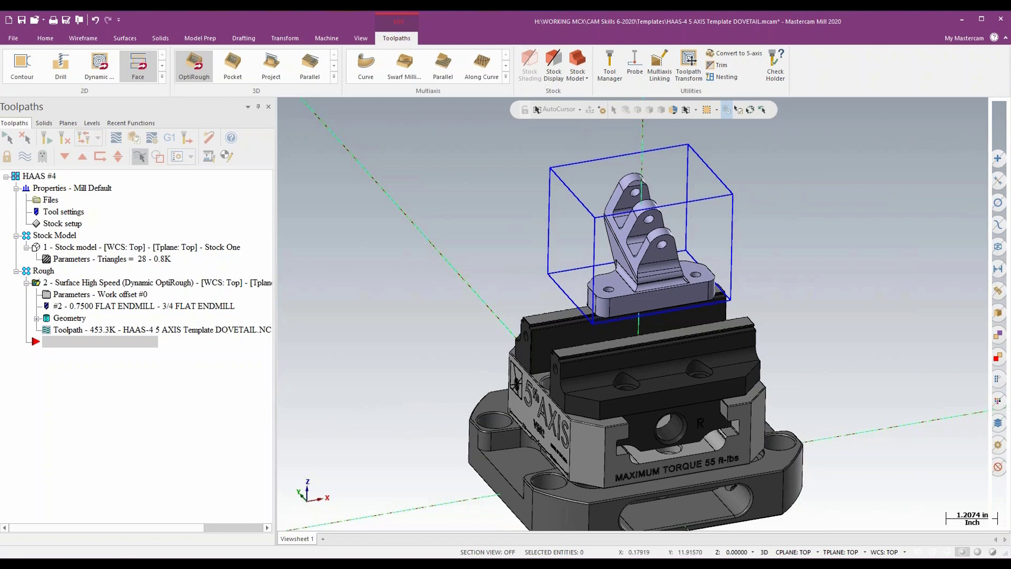
# - Display the OptiRough toolpath and set the simulator options to use stock model Stock One, checking the 5th Axis V552 Vise fixture level
pyautogui.click(27, 157)
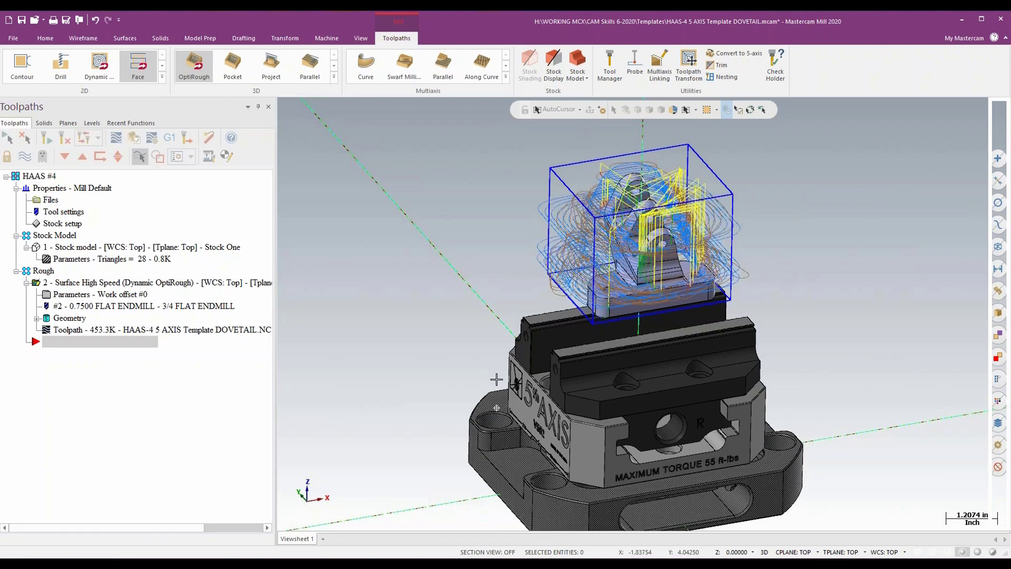
pyautogui.moveTo(496, 379)
pyautogui.mouseDown(button='middle')
pyautogui.moveTo(497, 349)
pyautogui.moveTo(490, 377)
pyautogui.mouseUp(button='middle')
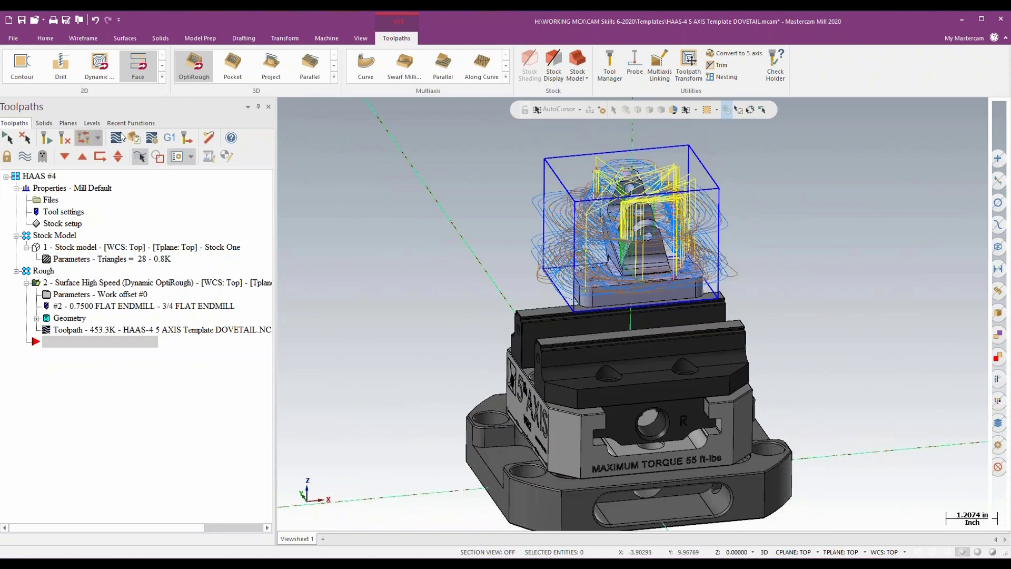
pyautogui.click(152, 138)
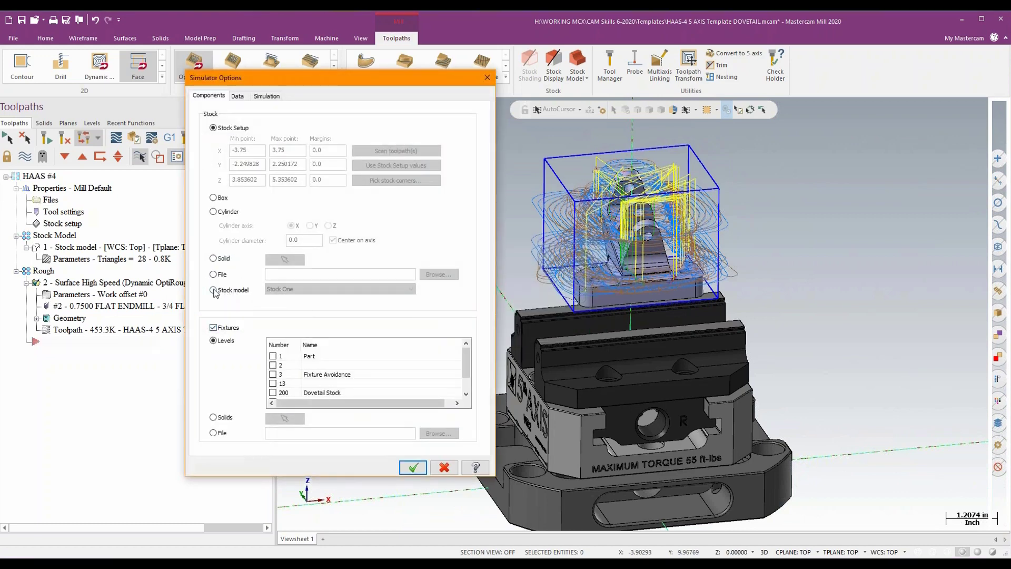
pyautogui.click(213, 290)
pyautogui.scroll(-1, 342, 363)
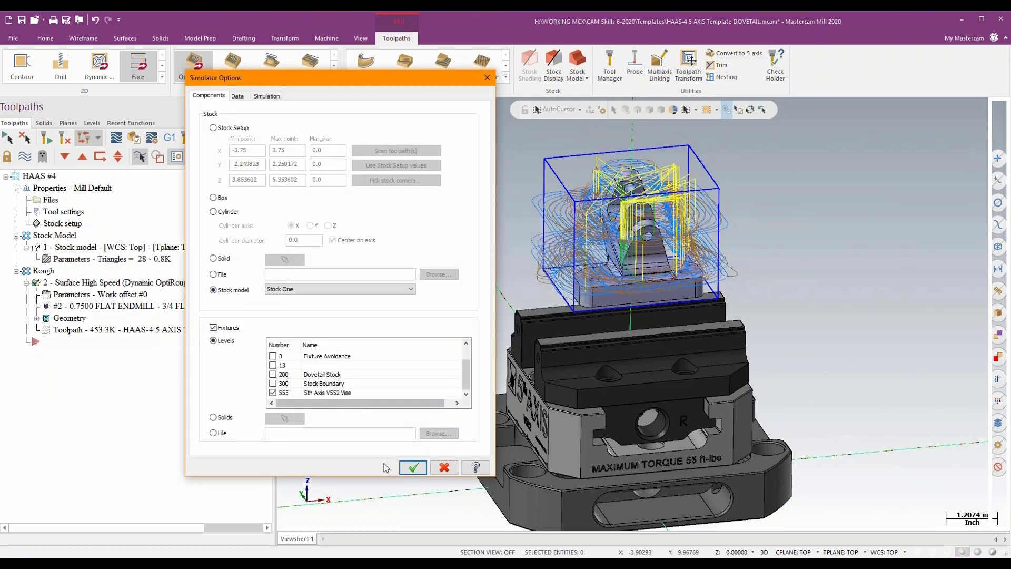
pyautogui.click(413, 467)
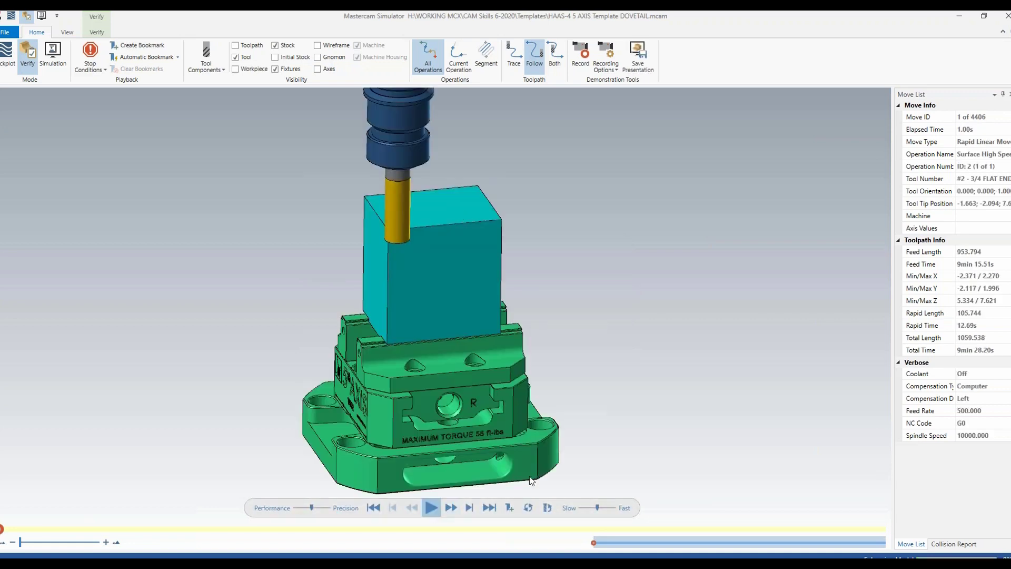
# - Play the Verify simulation of the OptiRough operation and raise the playback speed slightly
pyautogui.click(430, 507)
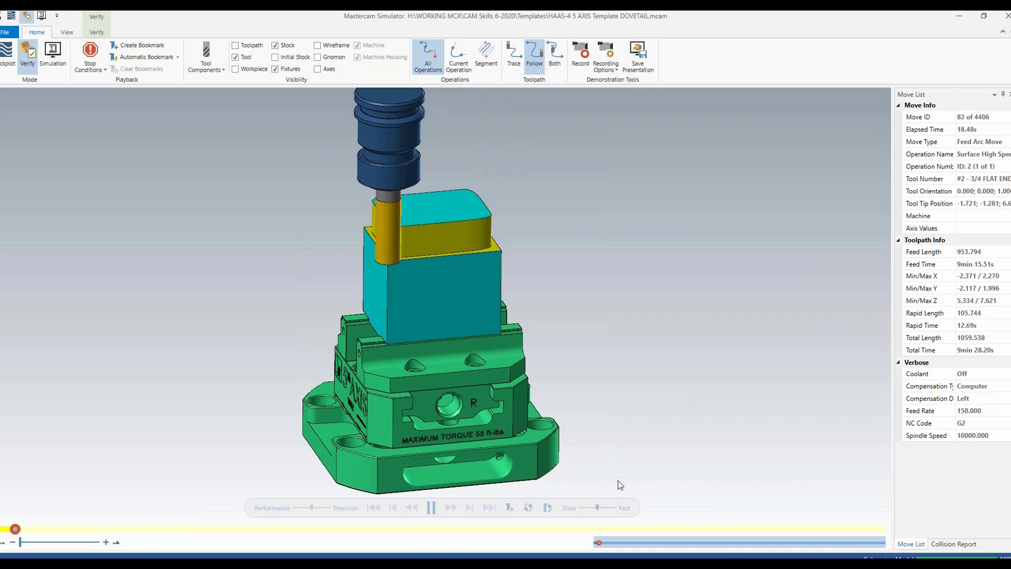
pyautogui.moveTo(598, 509); pyautogui.dragTo(604, 508)
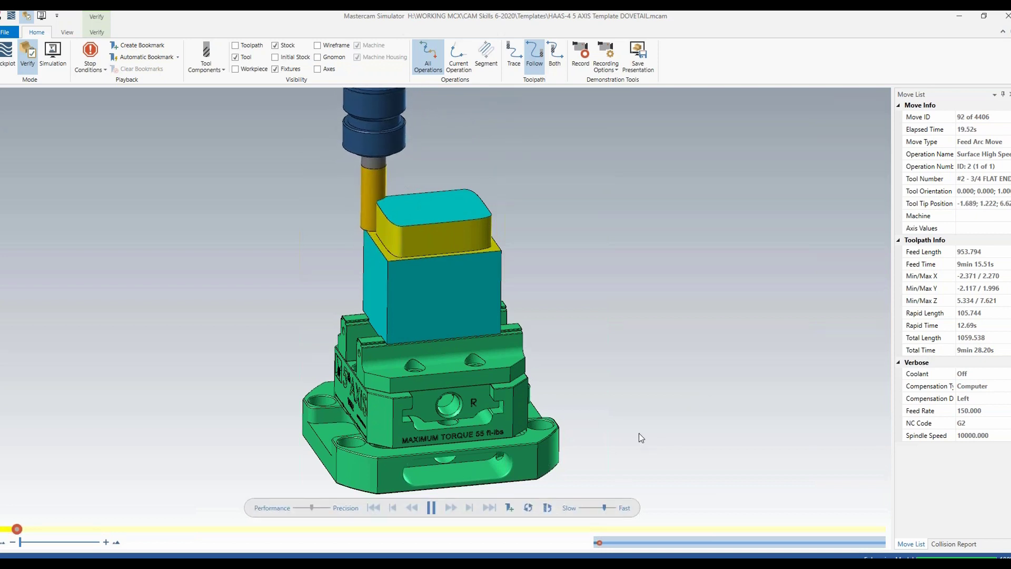